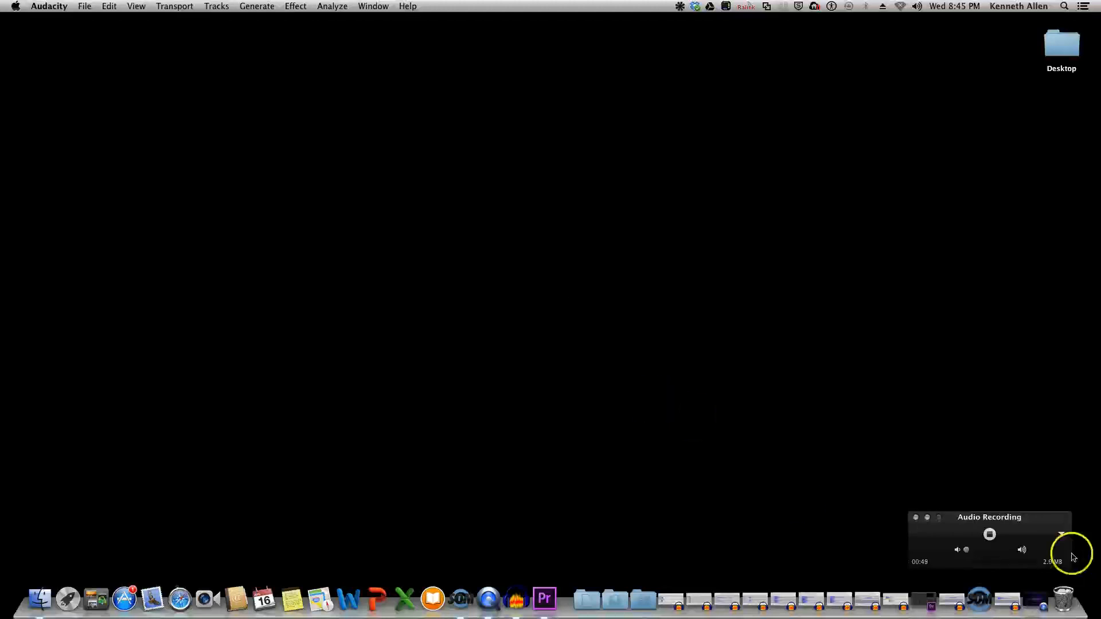
Restore the nostro_explode_wpod_no_audio.mov window, rewind the video to its start and shift the window slightly aside
click(1036, 606)
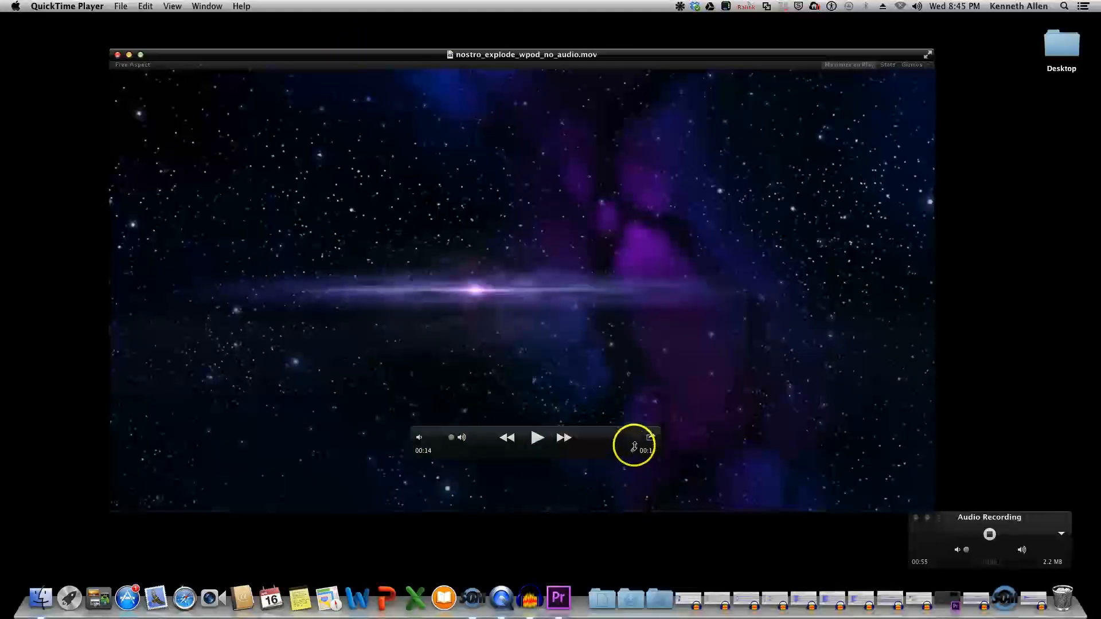
drag(633, 454, 442, 459)
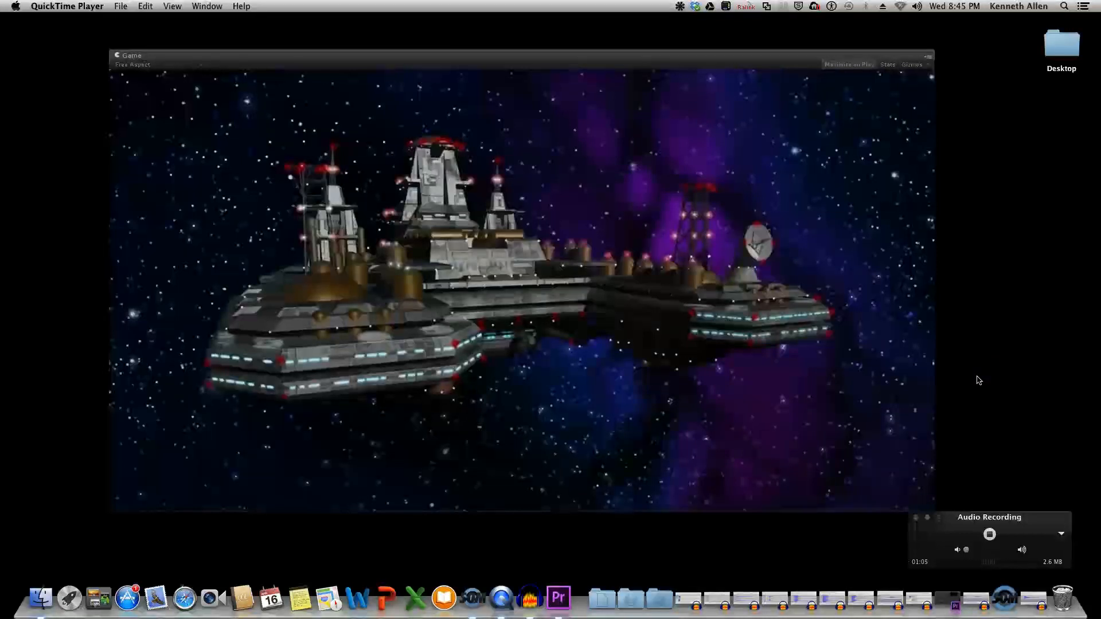
drag(719, 62, 678, 63)
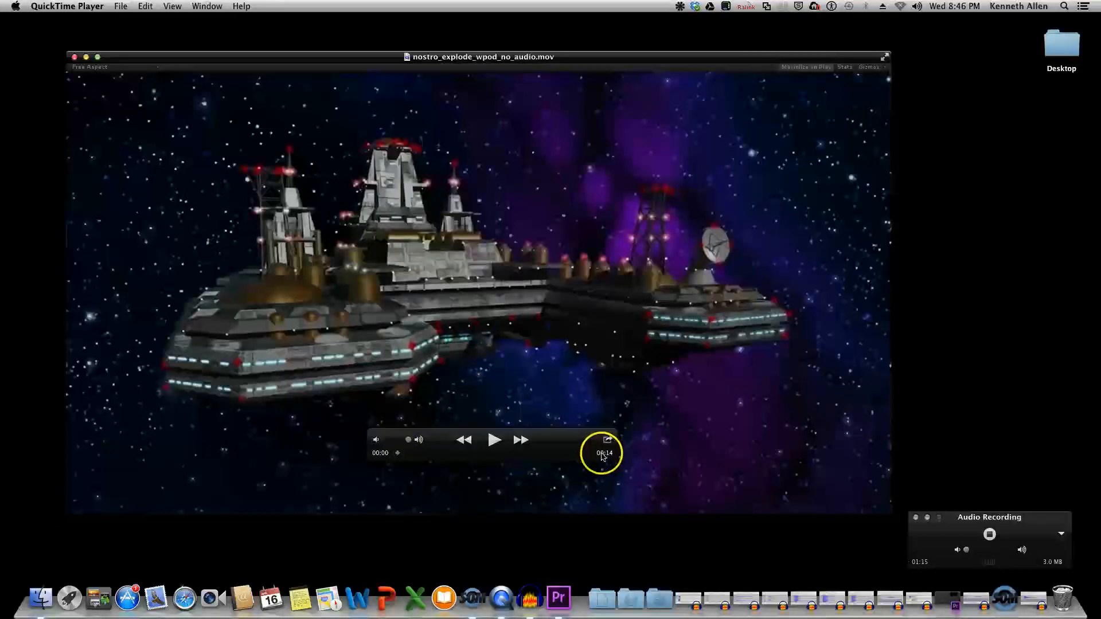
click(398, 454)
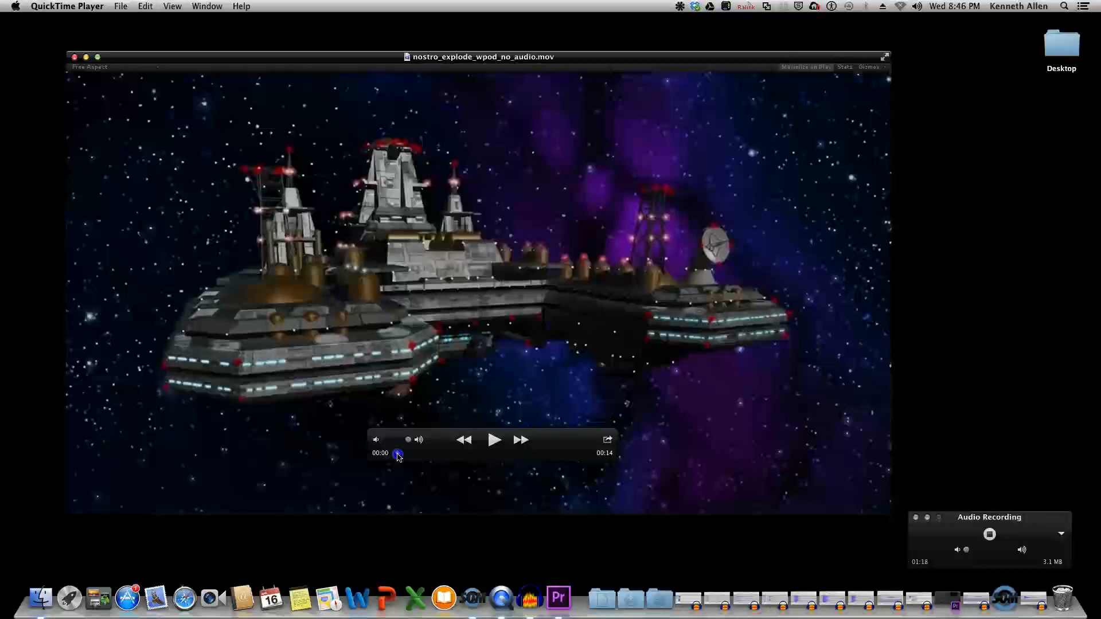
Play the space station explosion video, rewind it to the start and play it through in full
click(493, 441)
scroll(609, 302, right, 5)
click(671, 266)
click(601, 266)
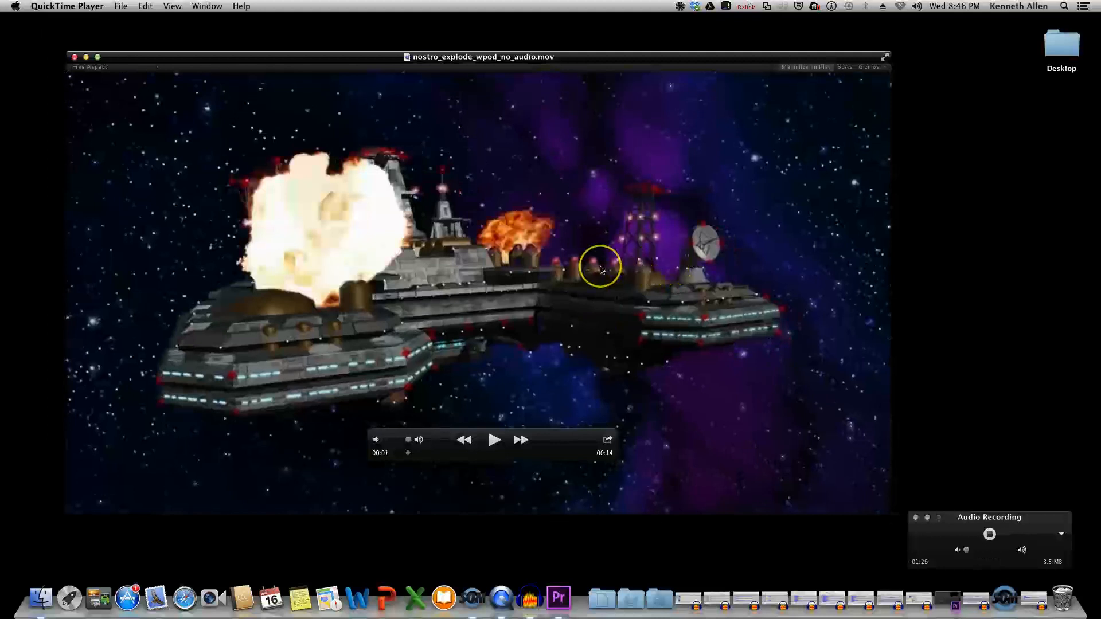
scroll(600, 267, left, 10)
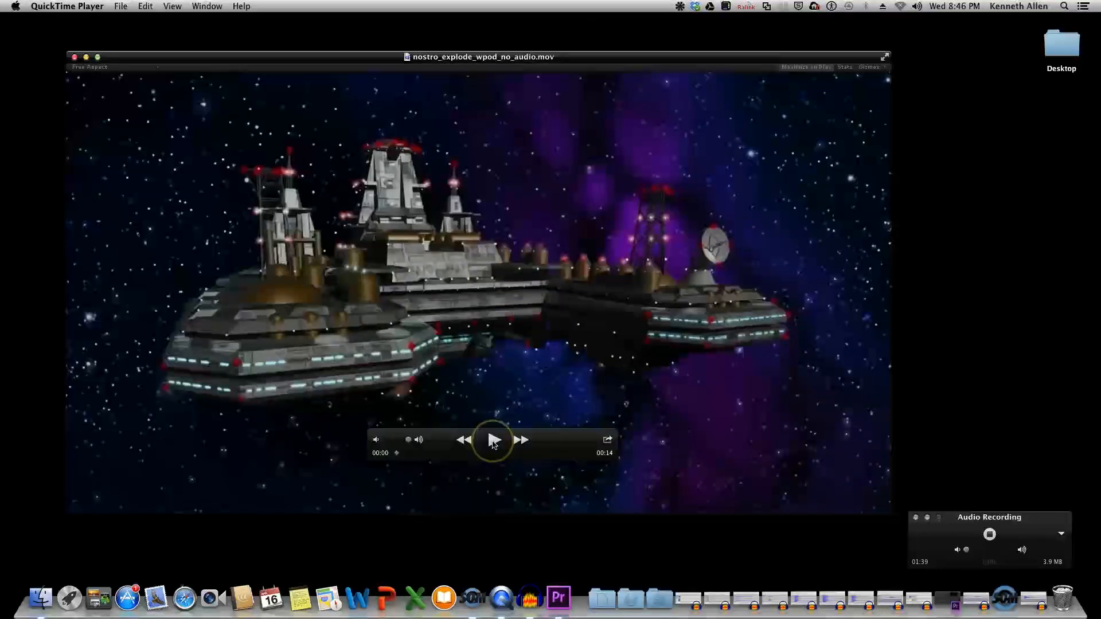
click(493, 440)
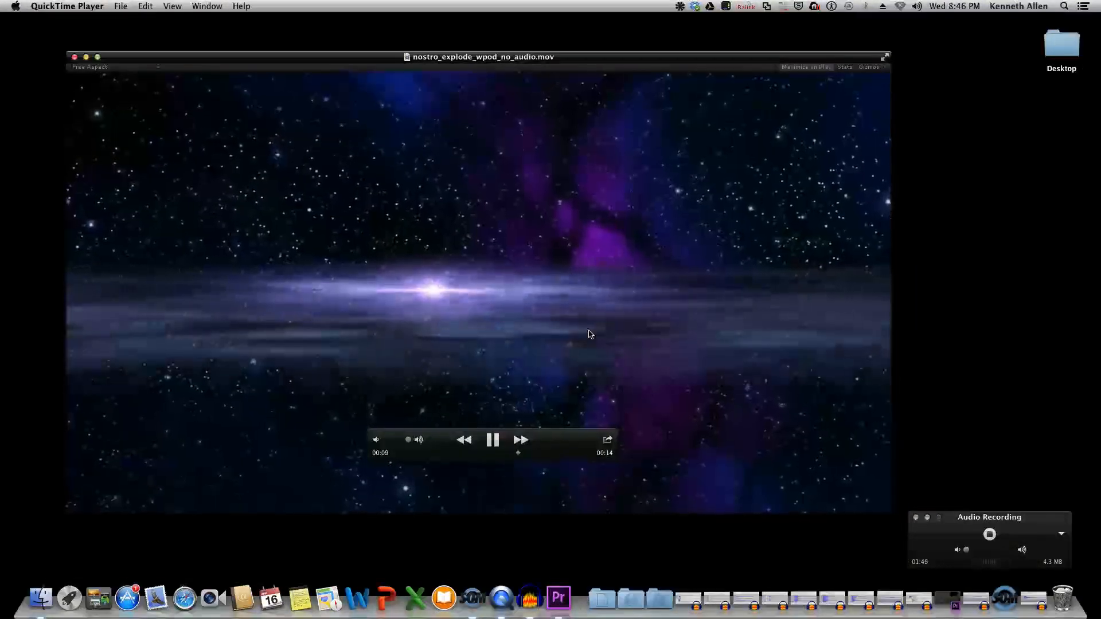
click(589, 335)
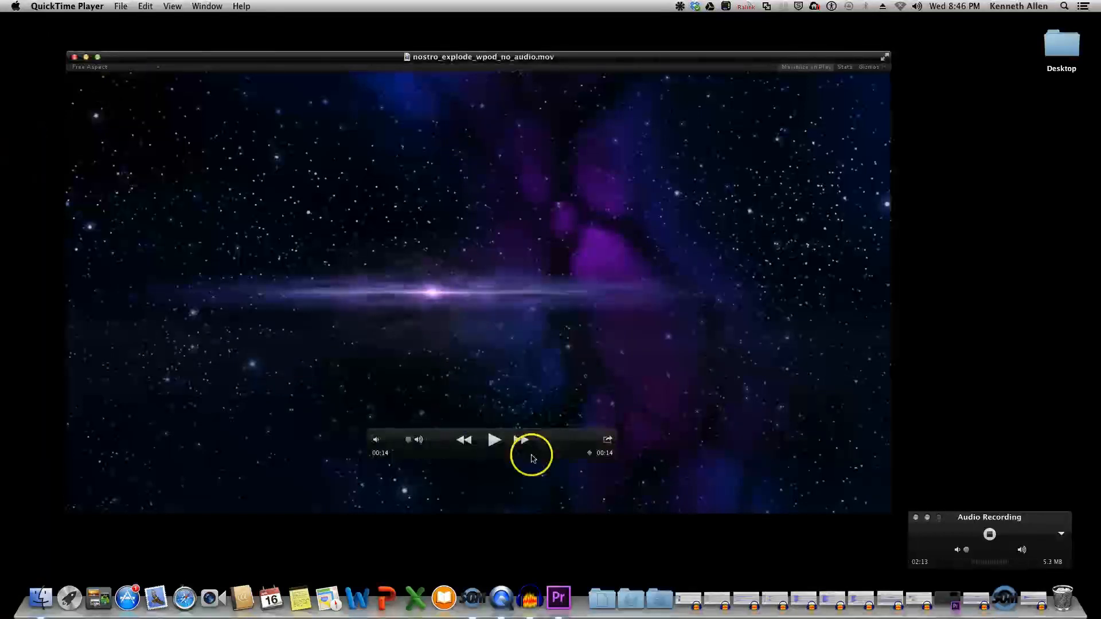
Rewind the video and scrub through its first two seconds to examine the timing of the station's initial explosions
drag(500, 457, 398, 459)
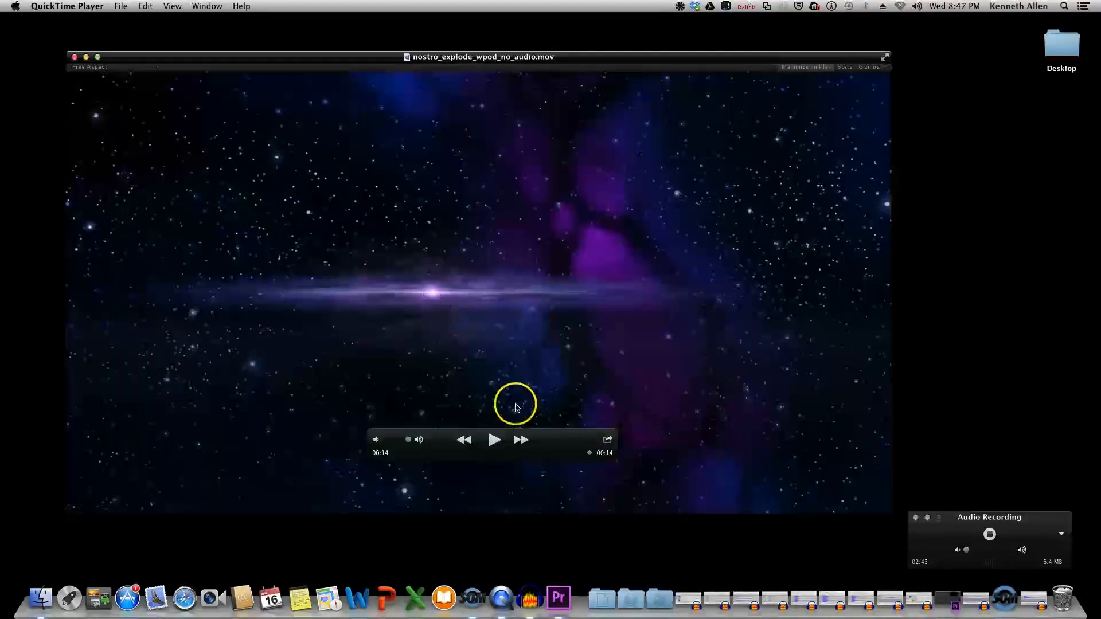
drag(587, 456, 396, 462)
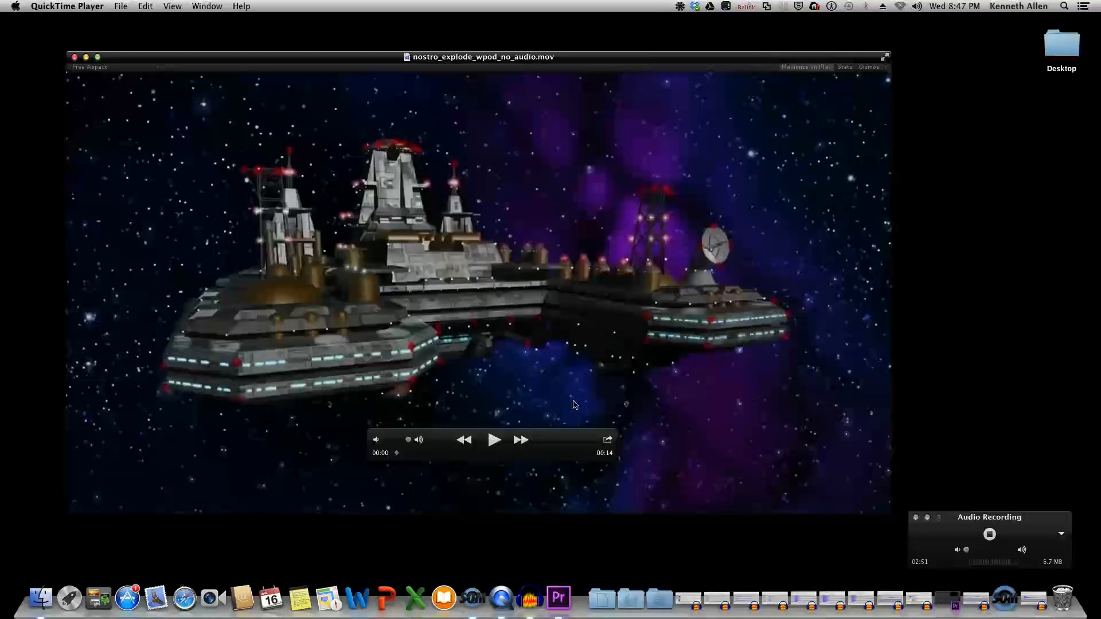
mouse_move(307, 322)
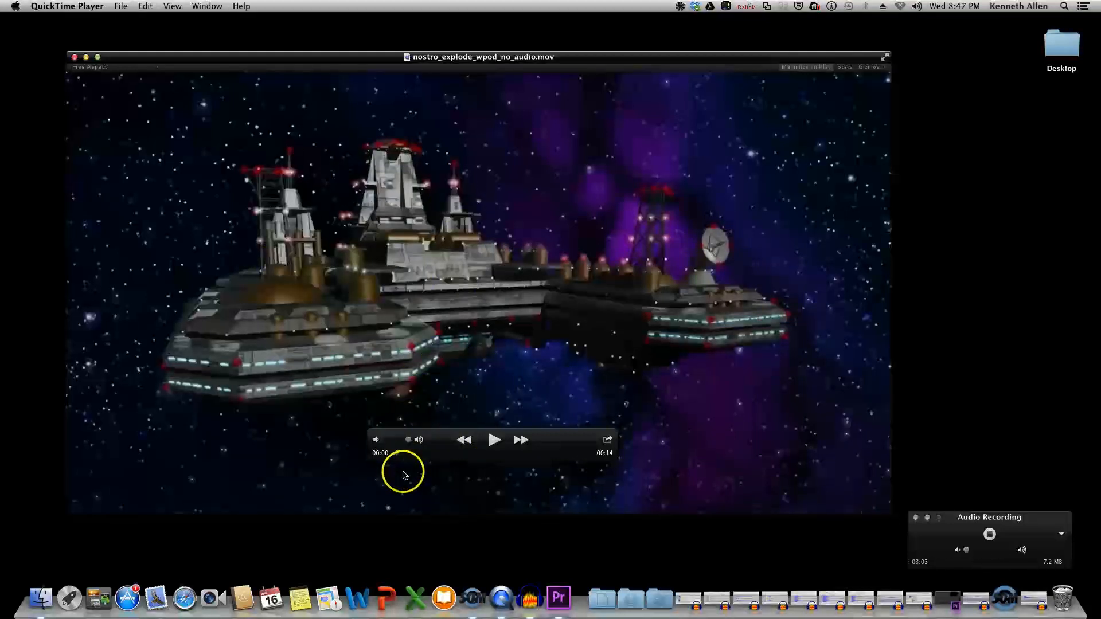
drag(397, 457, 399, 457)
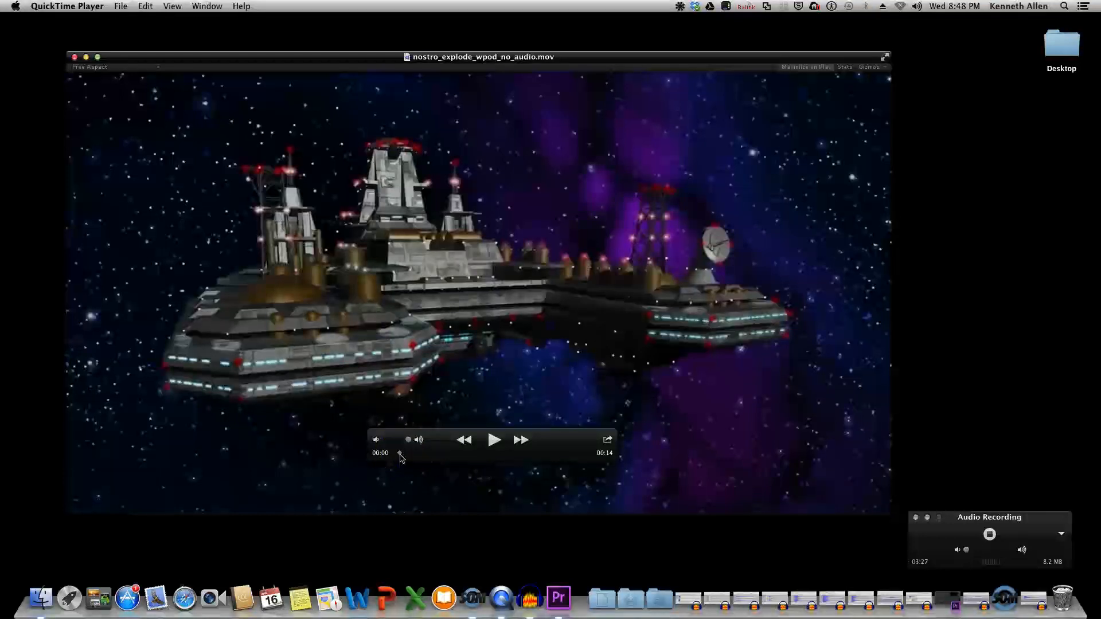
drag(399, 454, 402, 455)
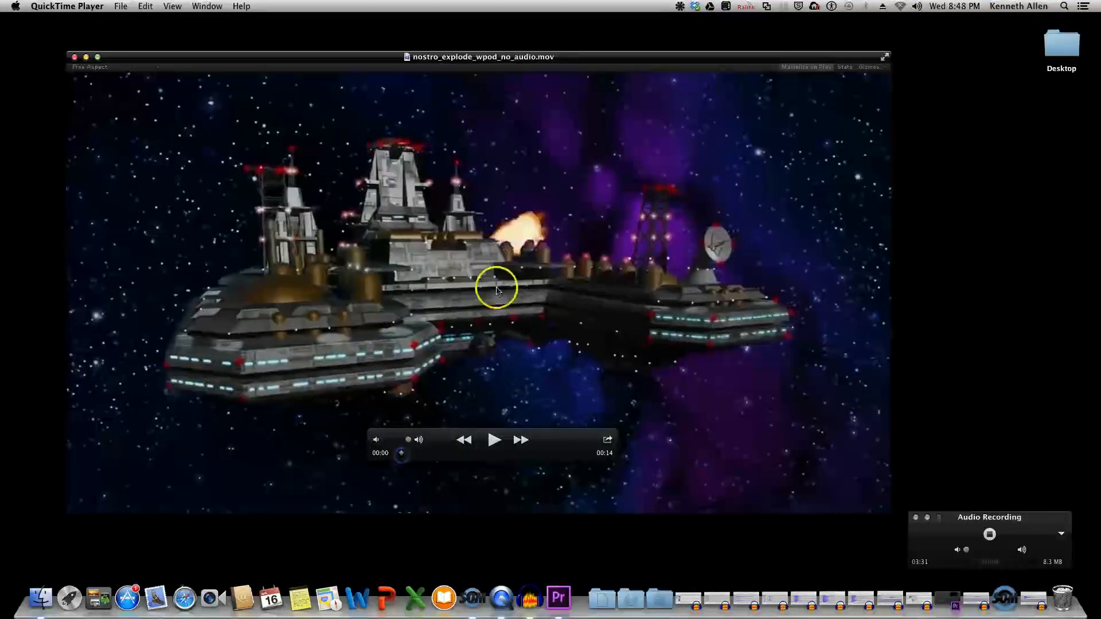
click(403, 454)
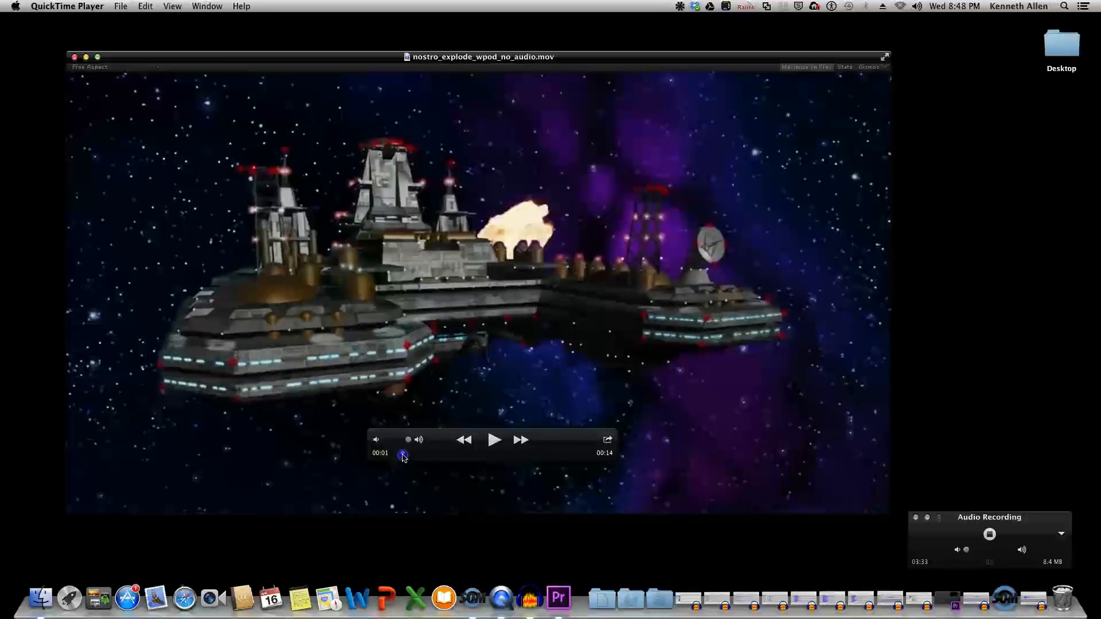
drag(403, 456, 406, 457)
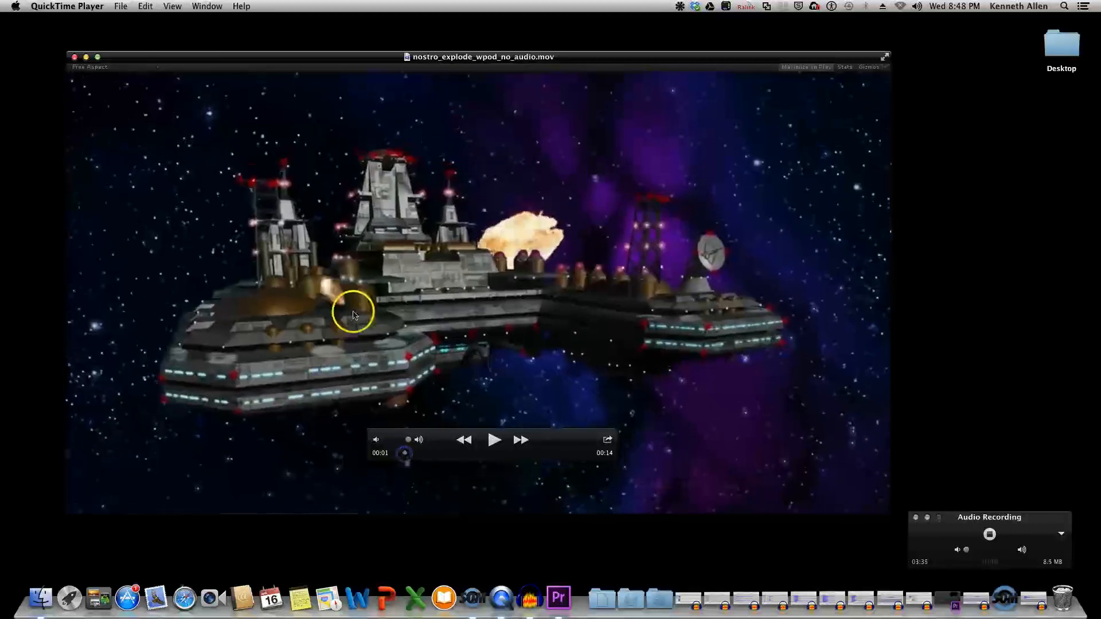
drag(405, 454, 417, 454)
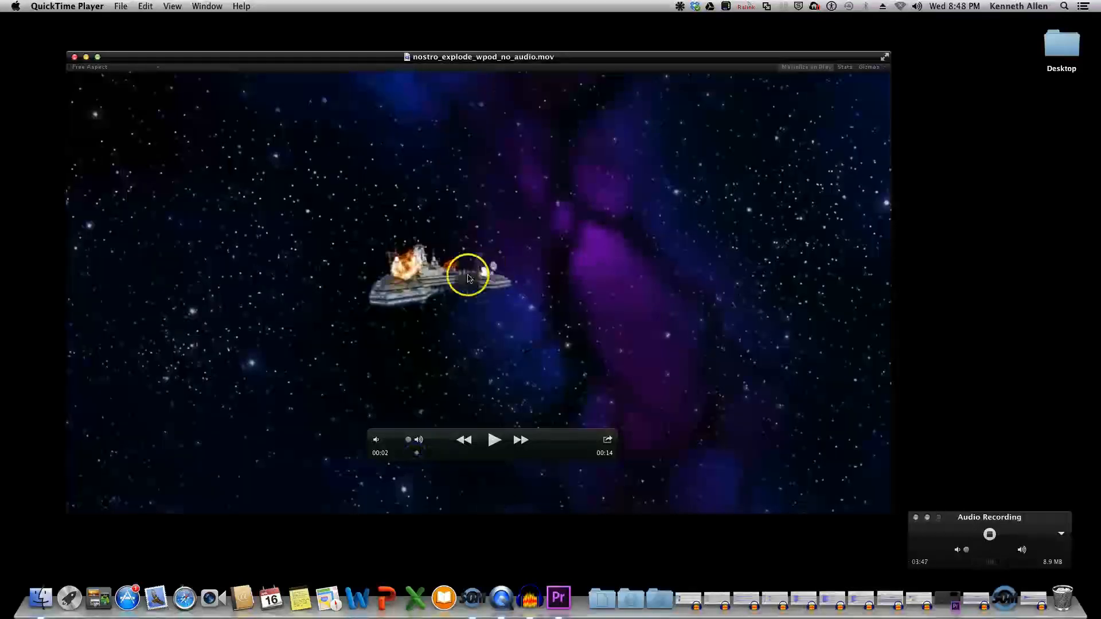
drag(418, 455, 422, 456)
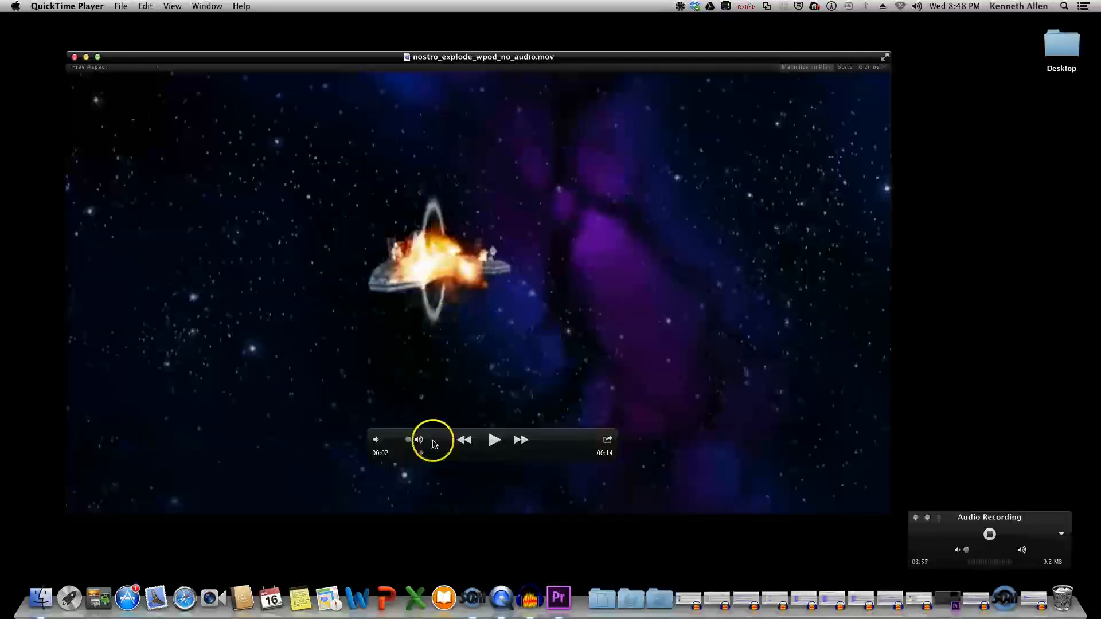
drag(421, 454, 424, 454)
Scrub from the main blast to the video's end, examining the pod's pass and the fading flare
drag(425, 456, 457, 456)
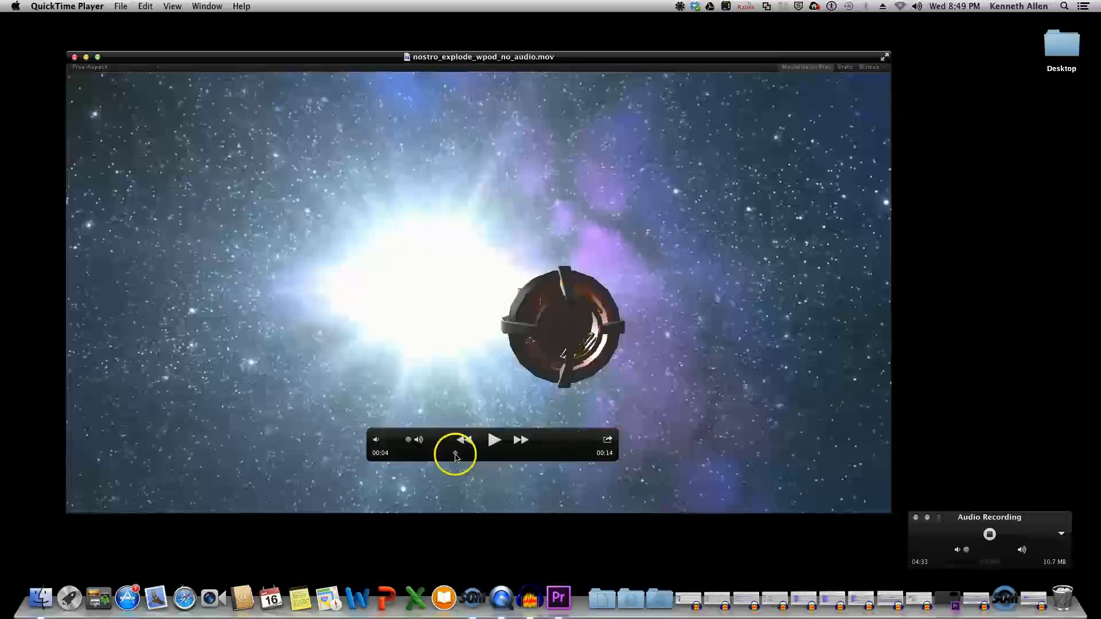
drag(455, 457, 458, 456)
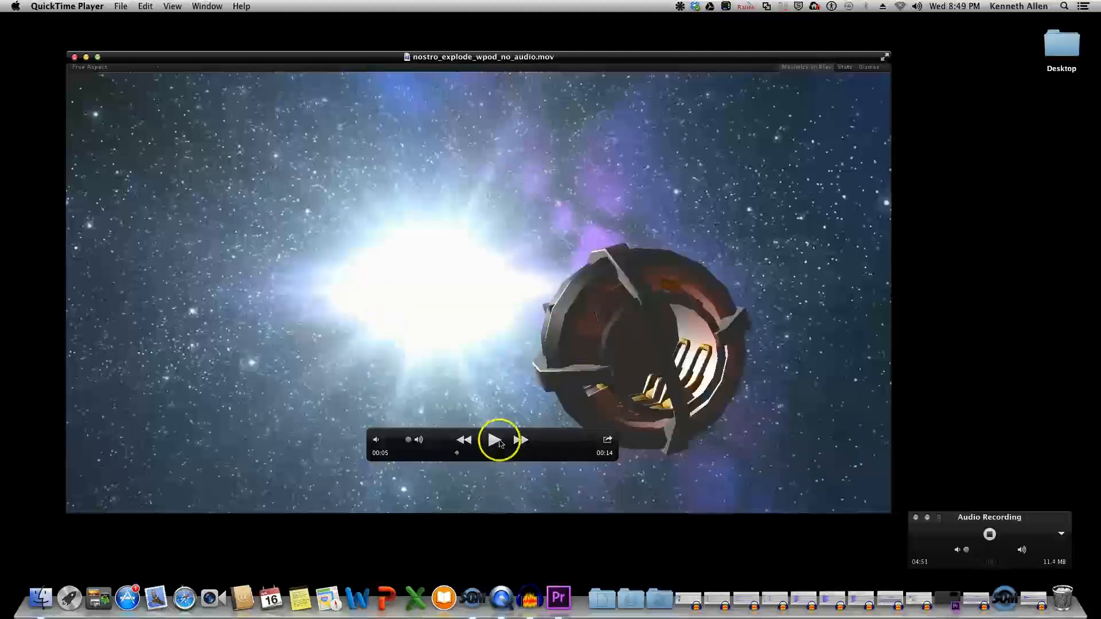
drag(461, 458, 461, 456)
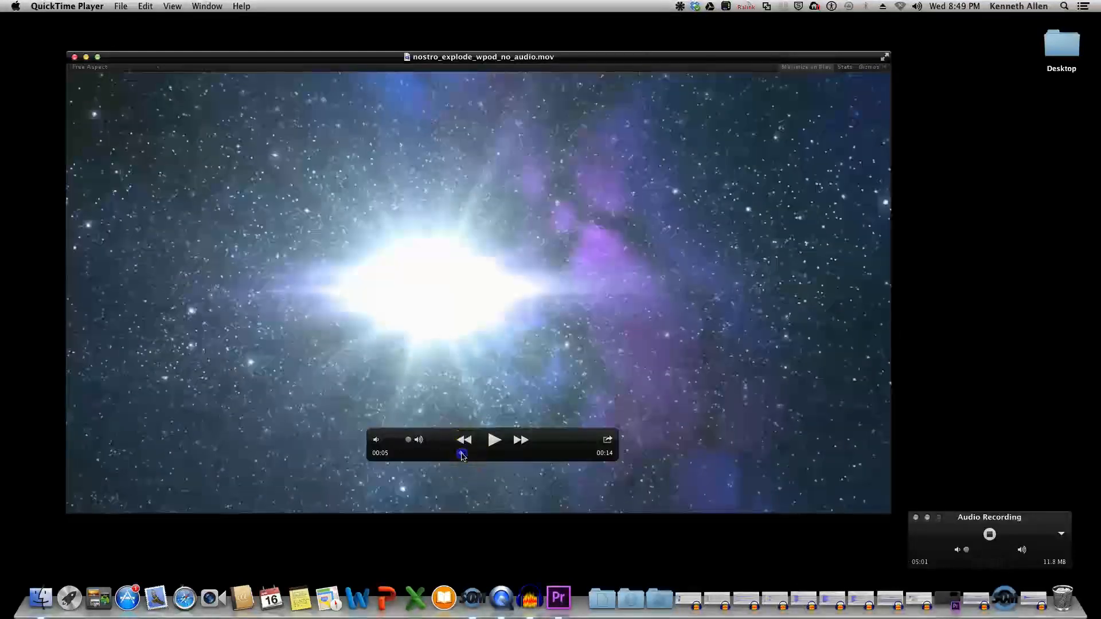
drag(463, 455, 475, 456)
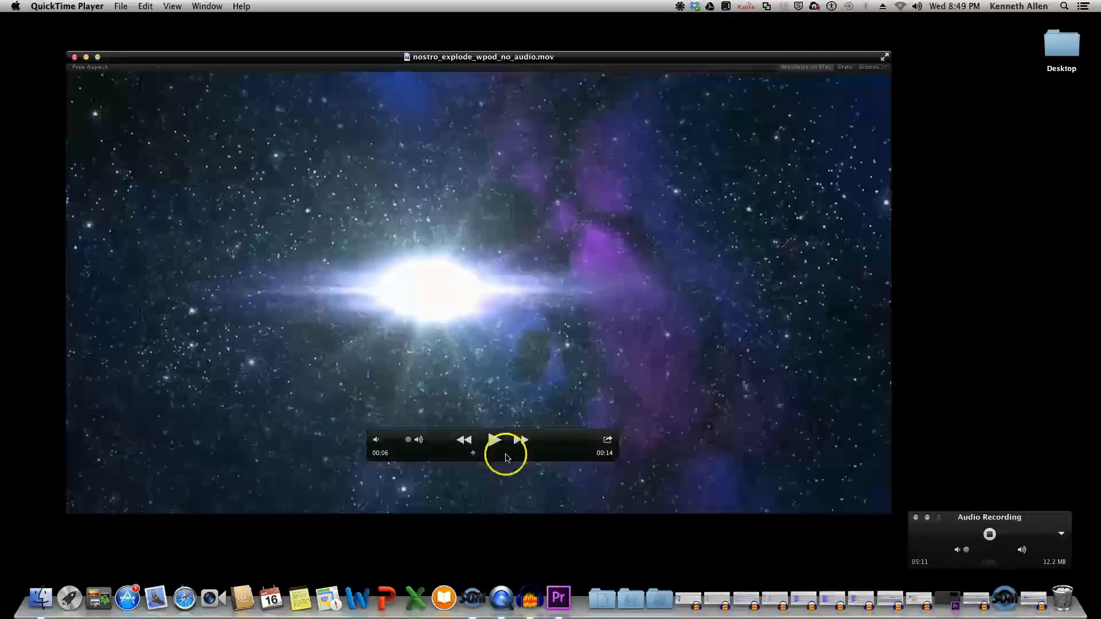
drag(473, 456, 549, 467)
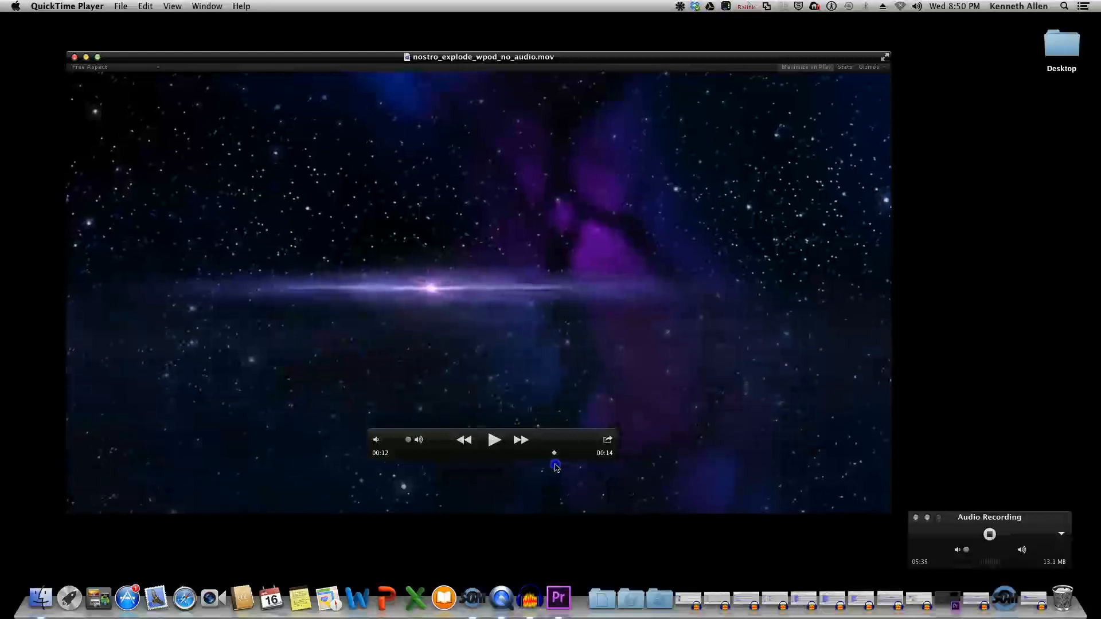
drag(563, 468, 567, 468)
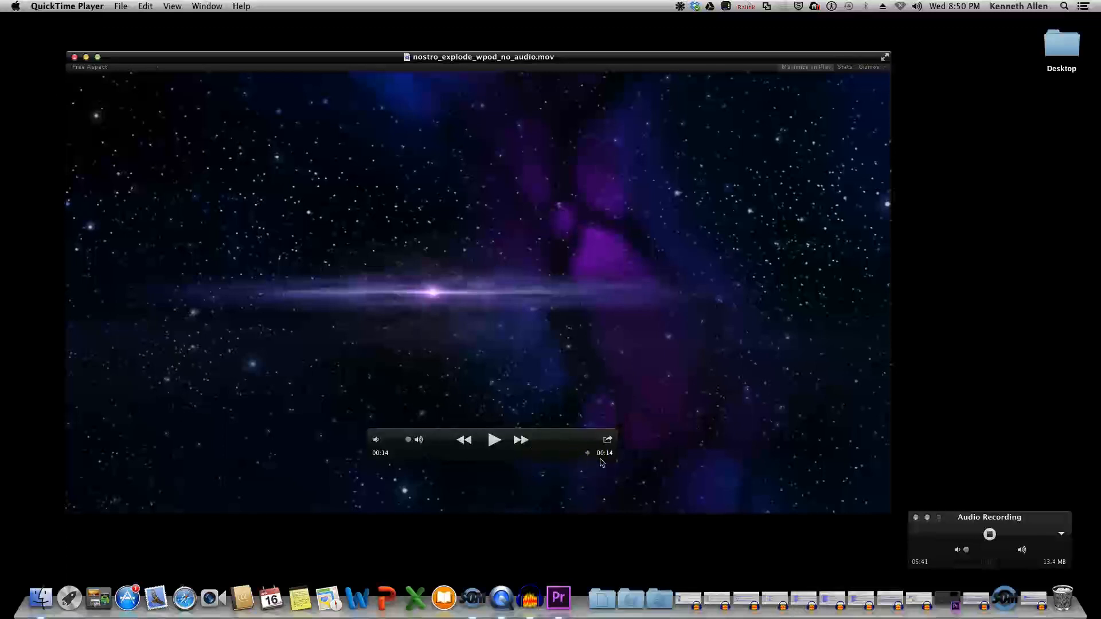
Rewind the video, play it through once more and minimize its window
drag(480, 453, 399, 456)
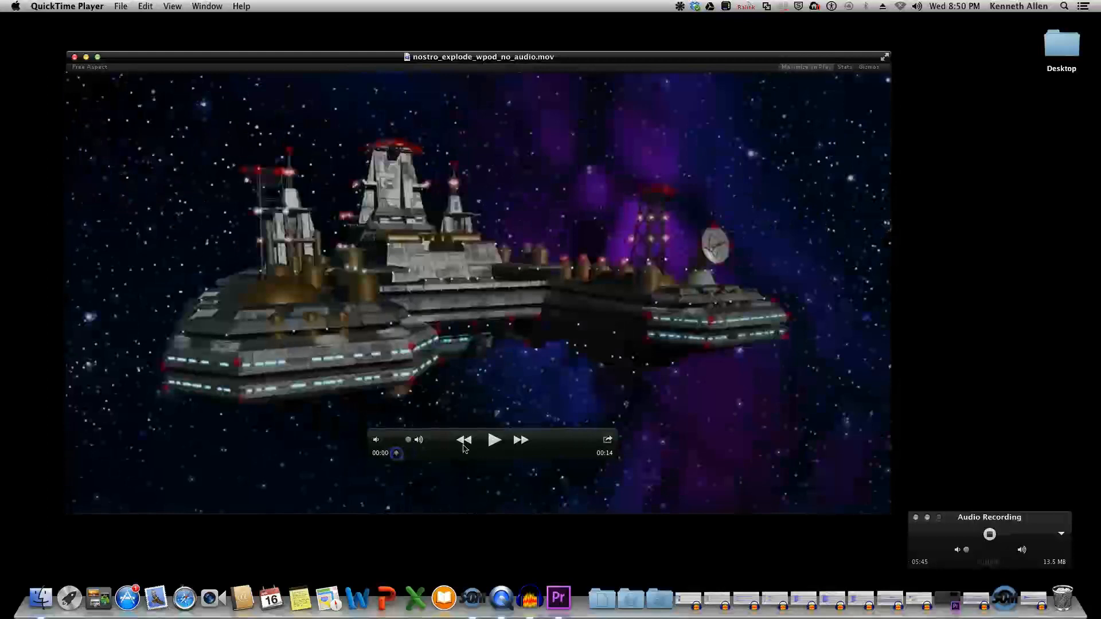
click(515, 318)
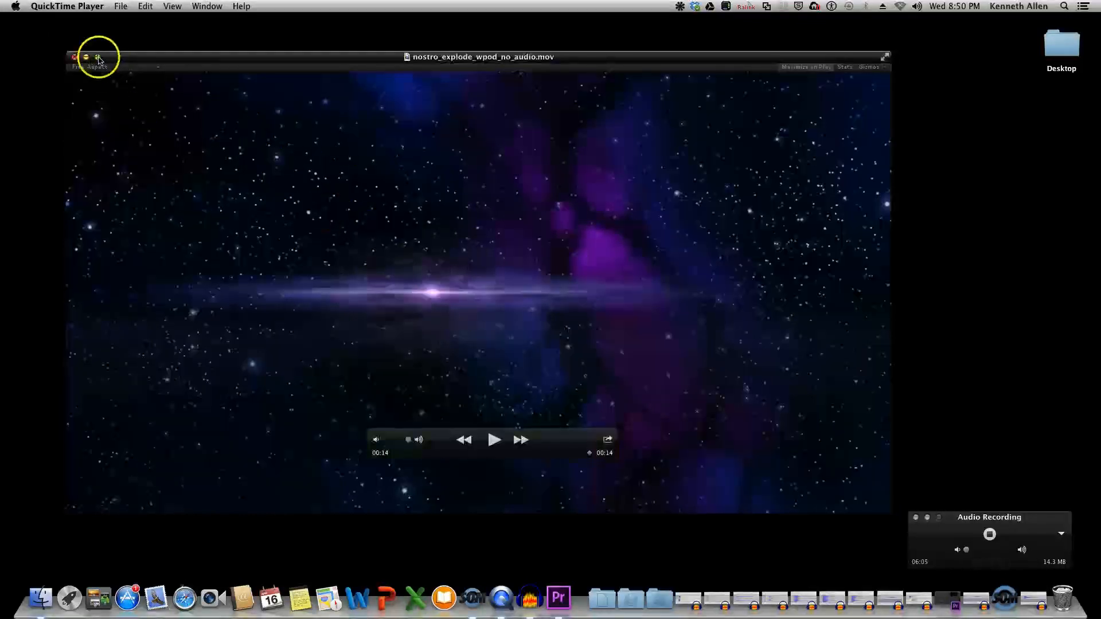
click(87, 57)
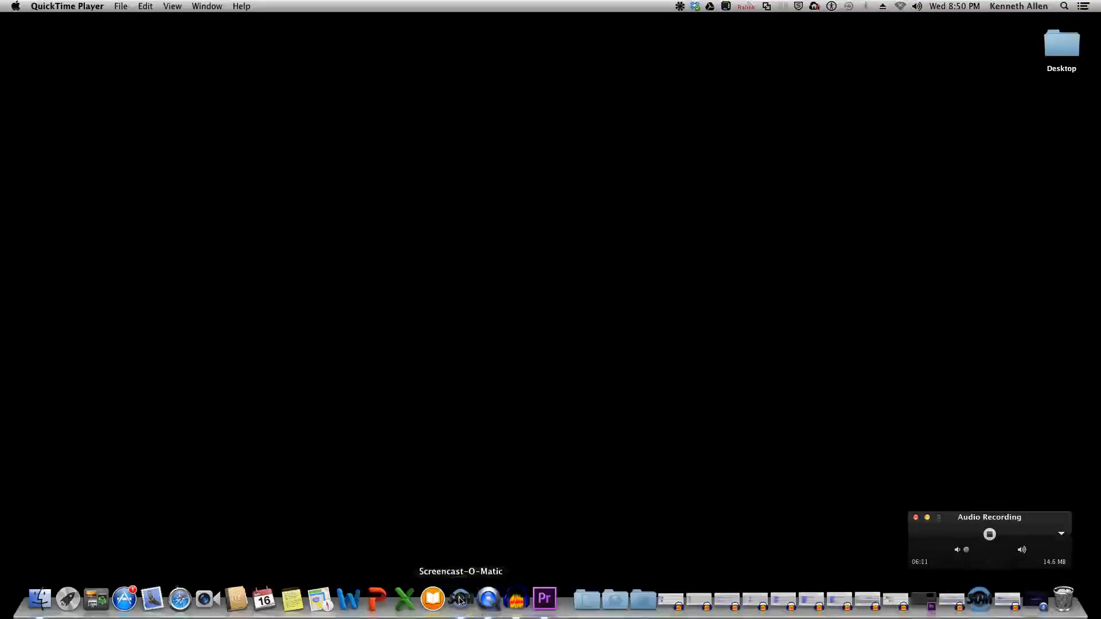
Switch to the Premiere Pro project and place nostro_explode_wpod_no_audio.mov at the start of Video 1, keeping the existing sequence settings
click(926, 600)
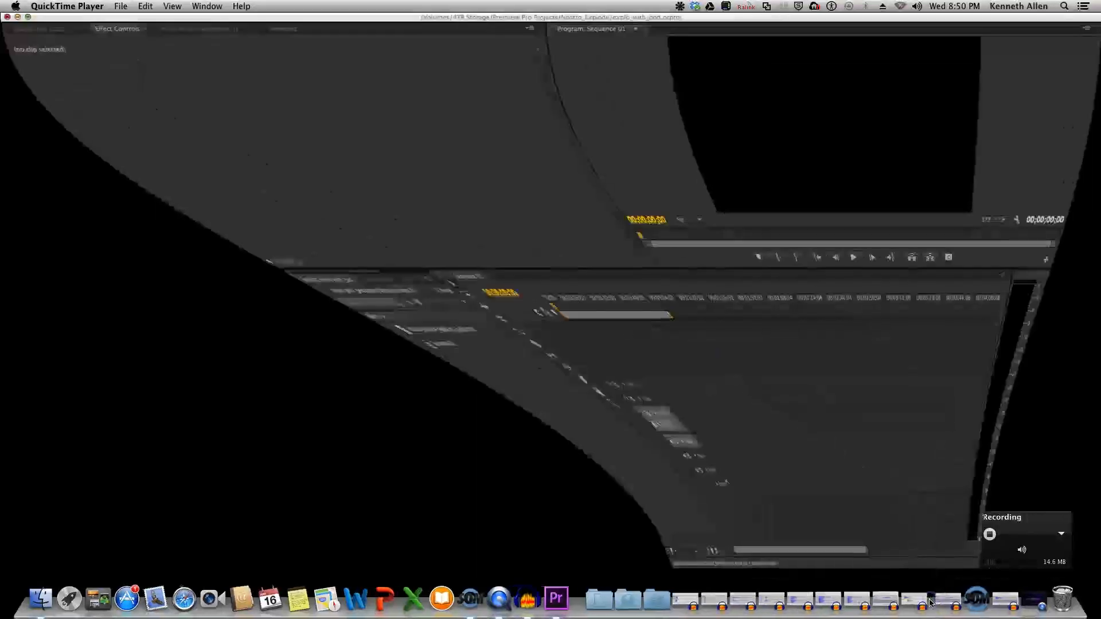
click(100, 335)
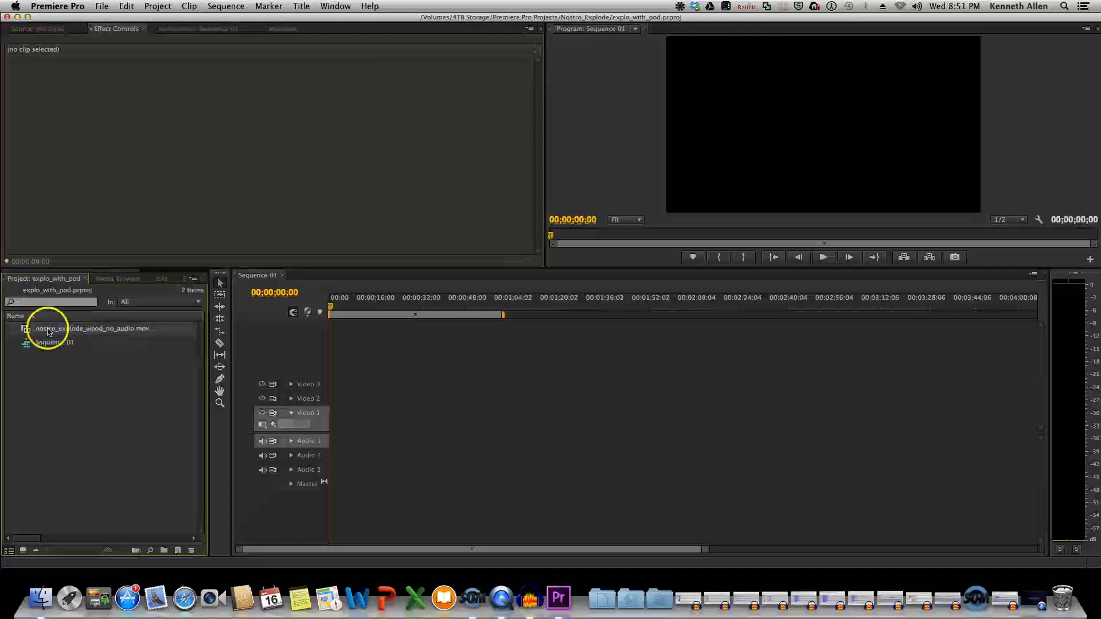
drag(89, 339, 347, 423)
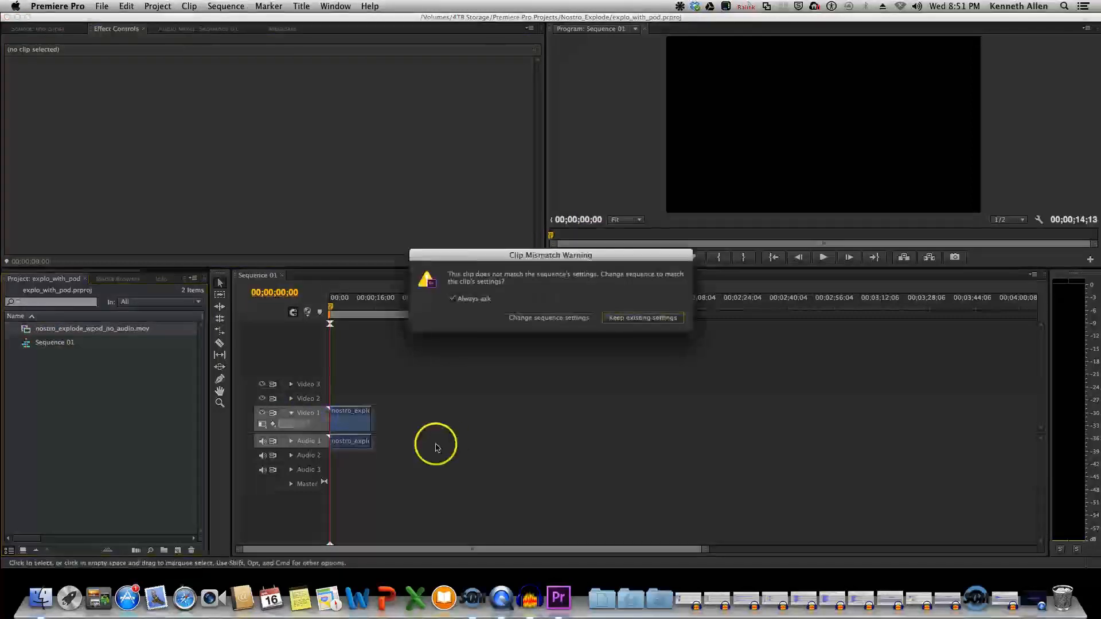
click(616, 318)
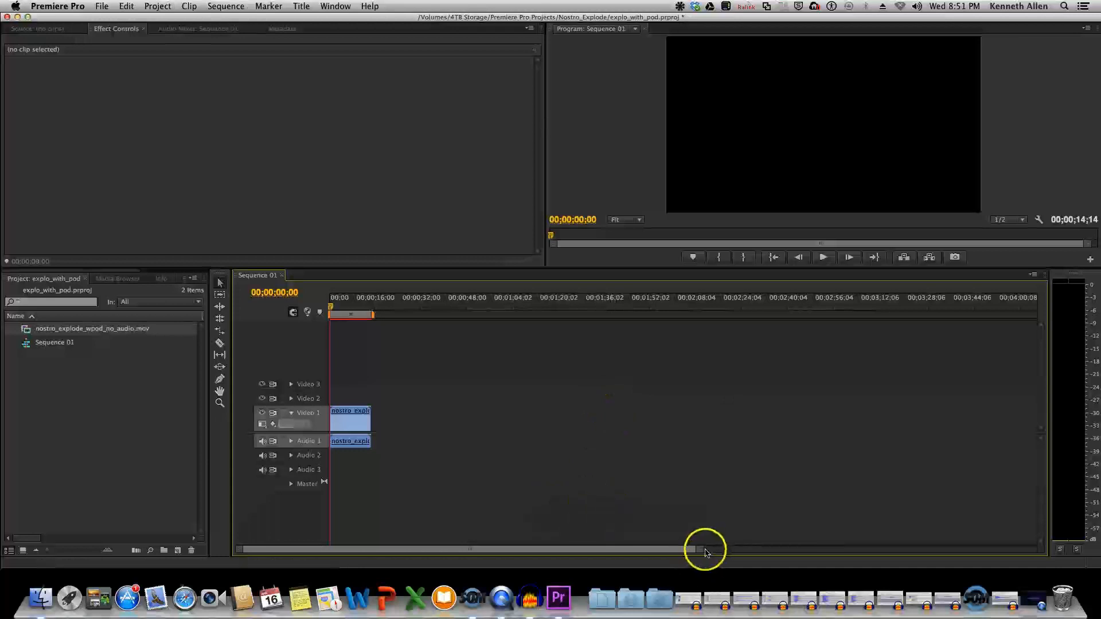
Set the Video 1 track's display style to Show Frames, with the clip filling the timeline
drag(700, 550, 534, 549)
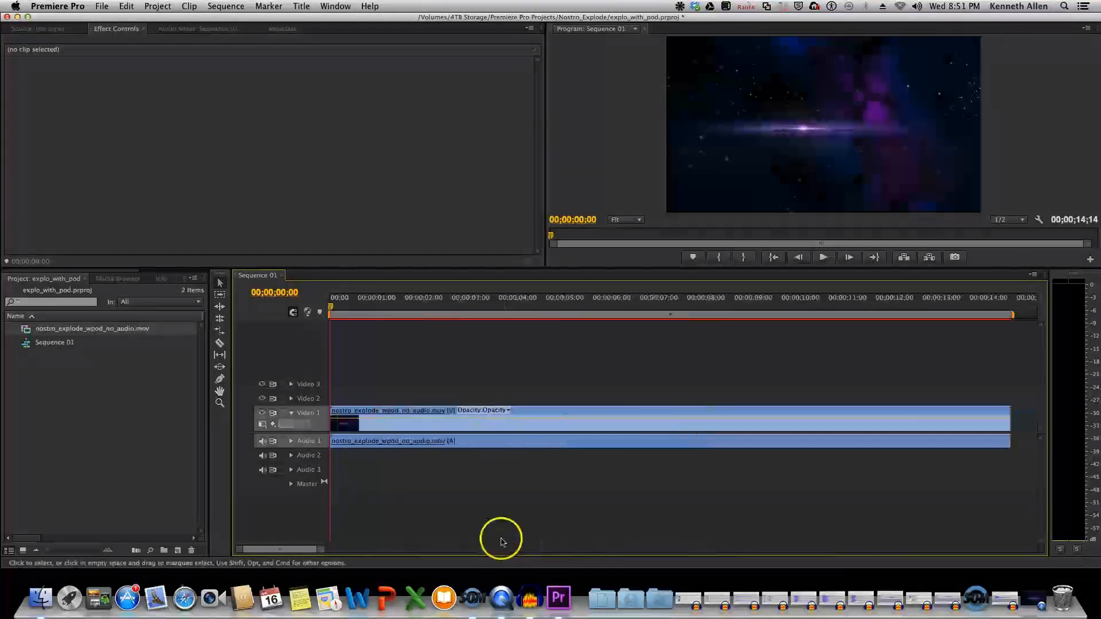
click(262, 425)
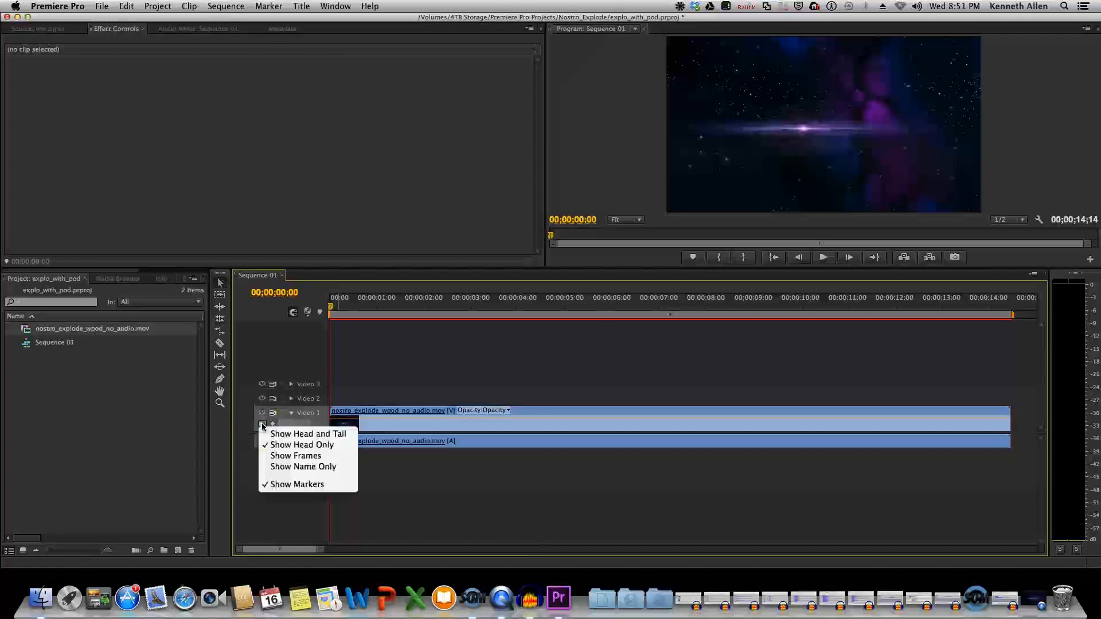
click(293, 457)
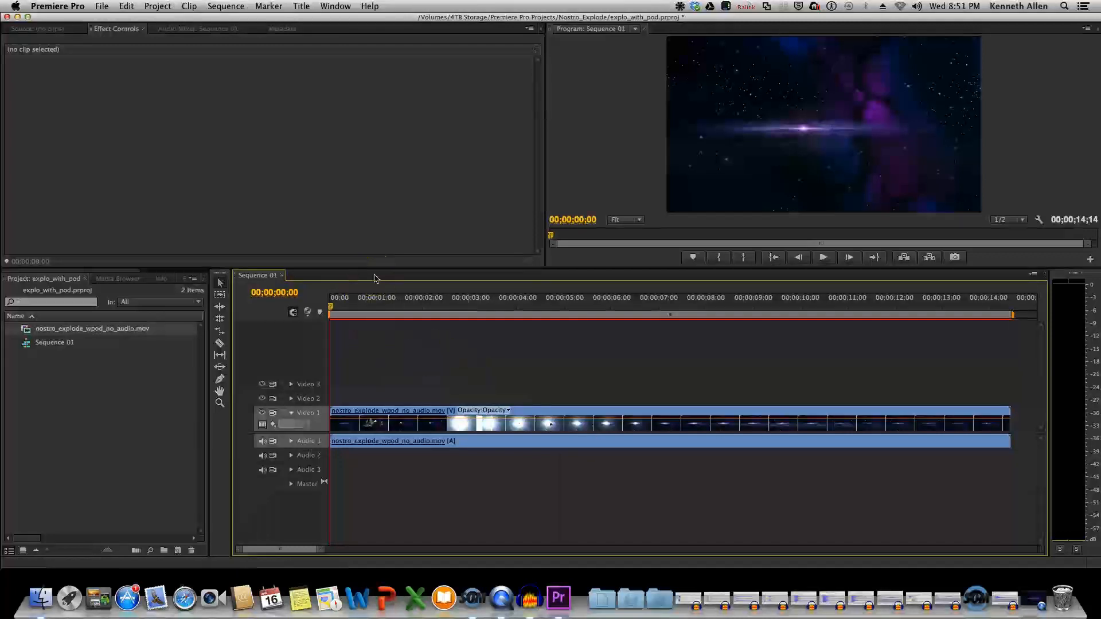
click(343, 279)
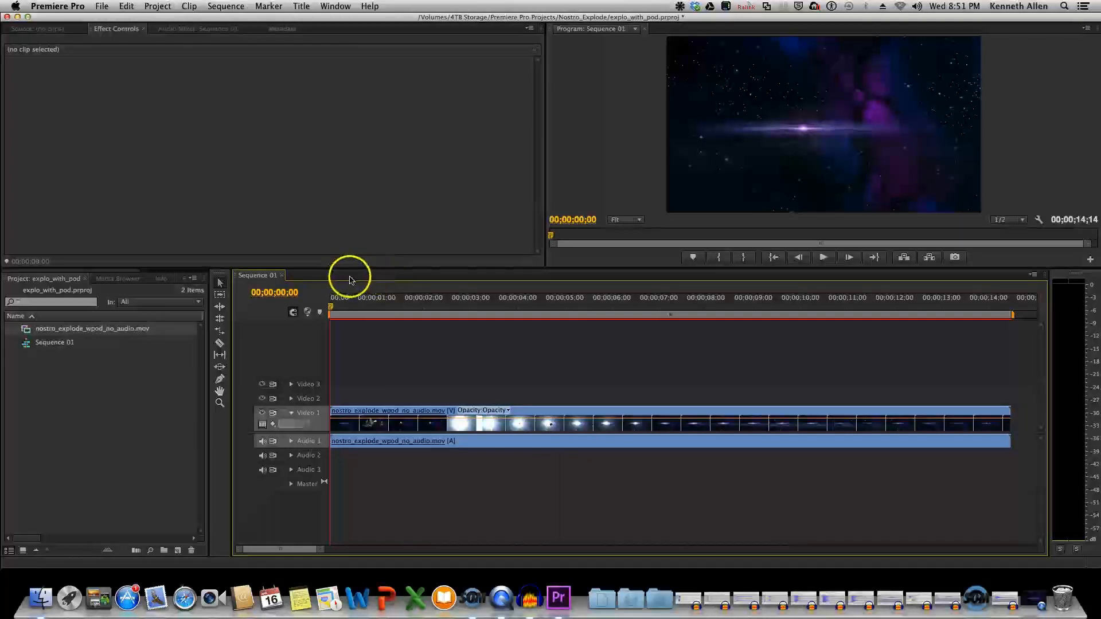
drag(297, 551, 272, 551)
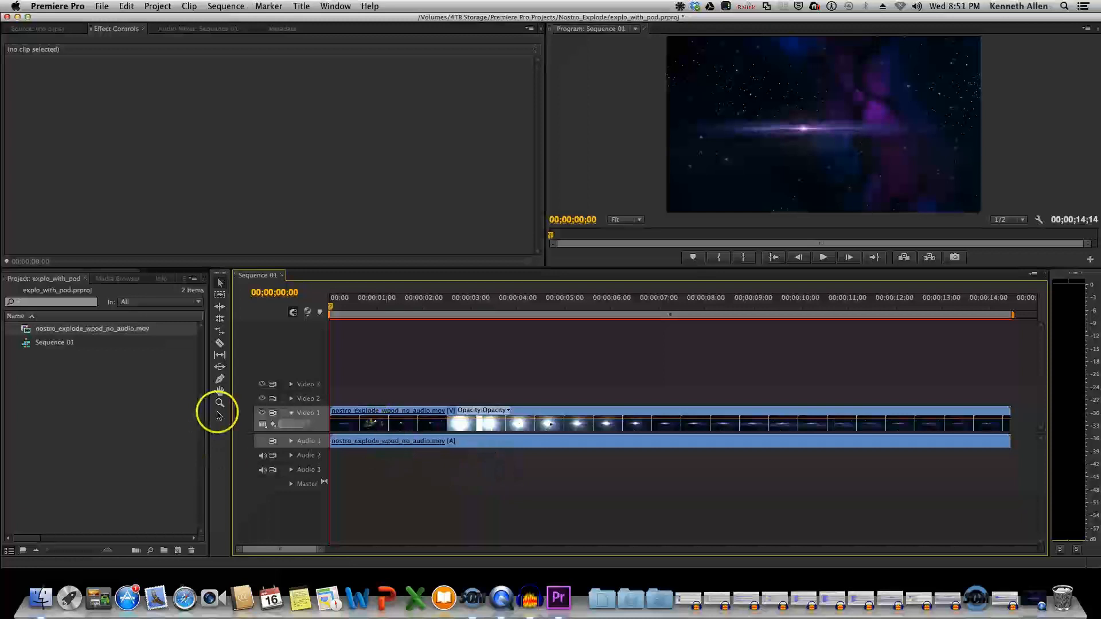
Look over the sequence timeline at a slightly wider scale, from the clip's start to its end and back
drag(317, 548, 394, 554)
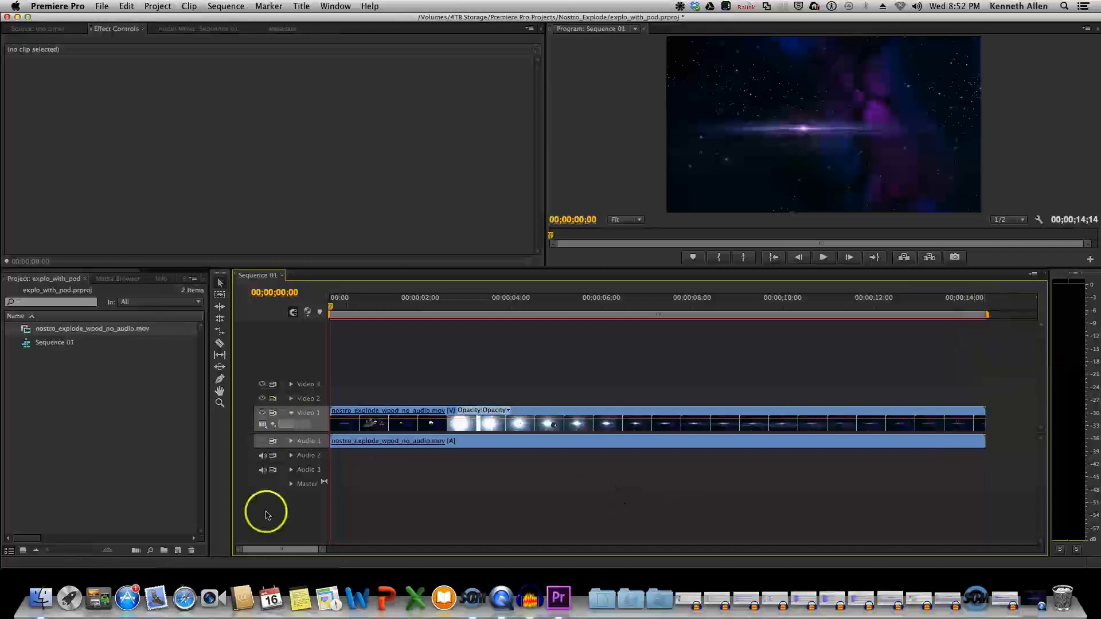
drag(285, 553, 288, 552)
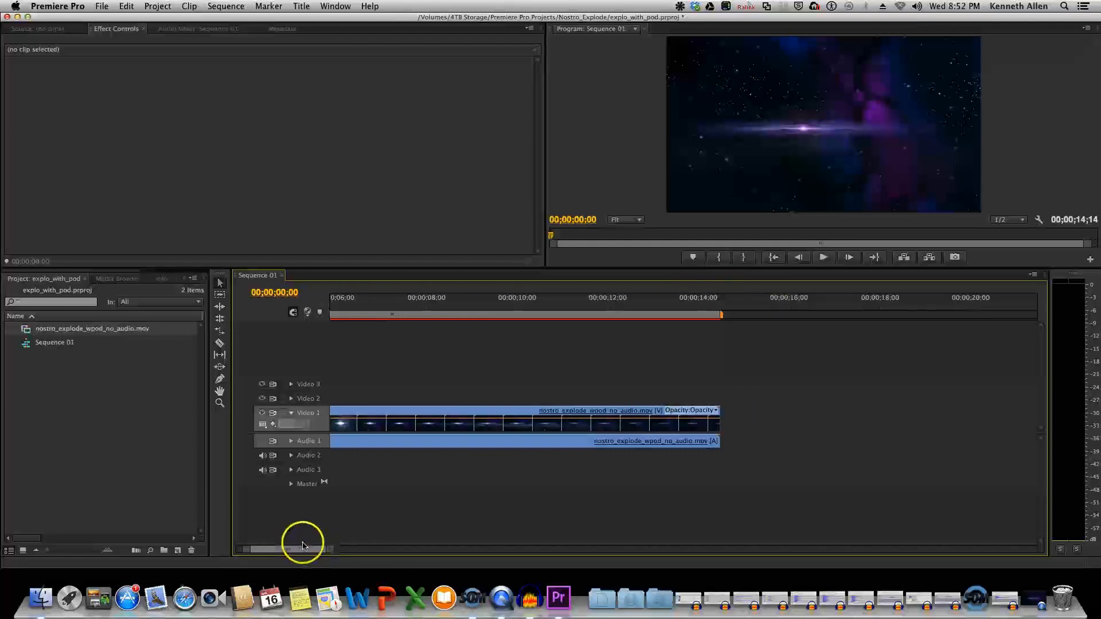
drag(296, 552, 275, 553)
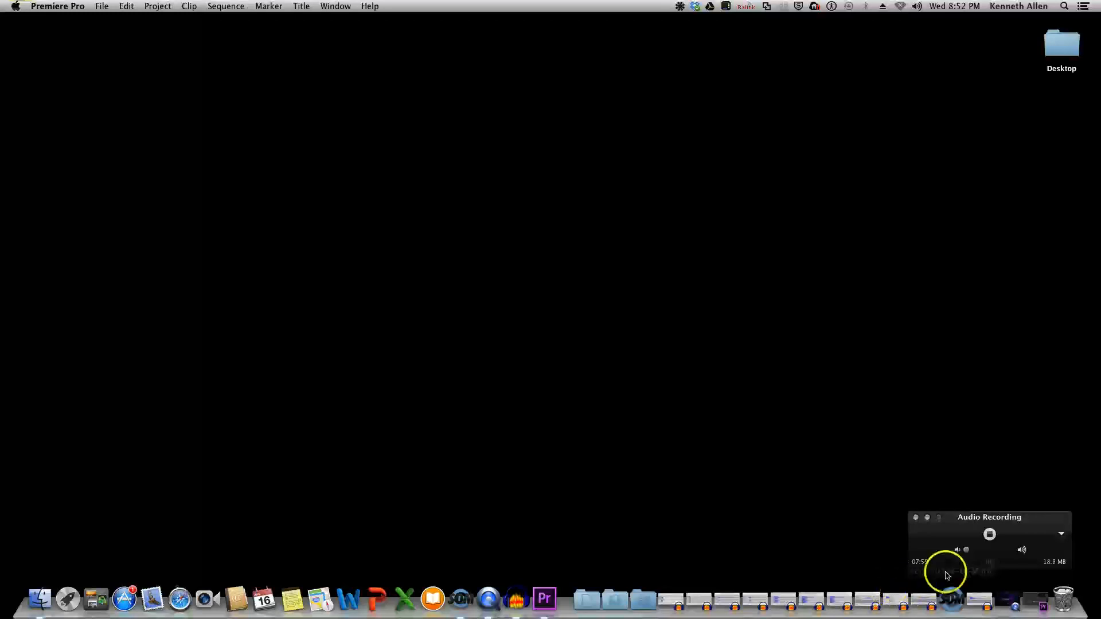
Switch to Audacity and restore the minimized sound-effect windows, from ExploGenericDista PE1031407 and Flare_By through Explosion Punchy Impact 03
click(984, 605)
click(688, 598)
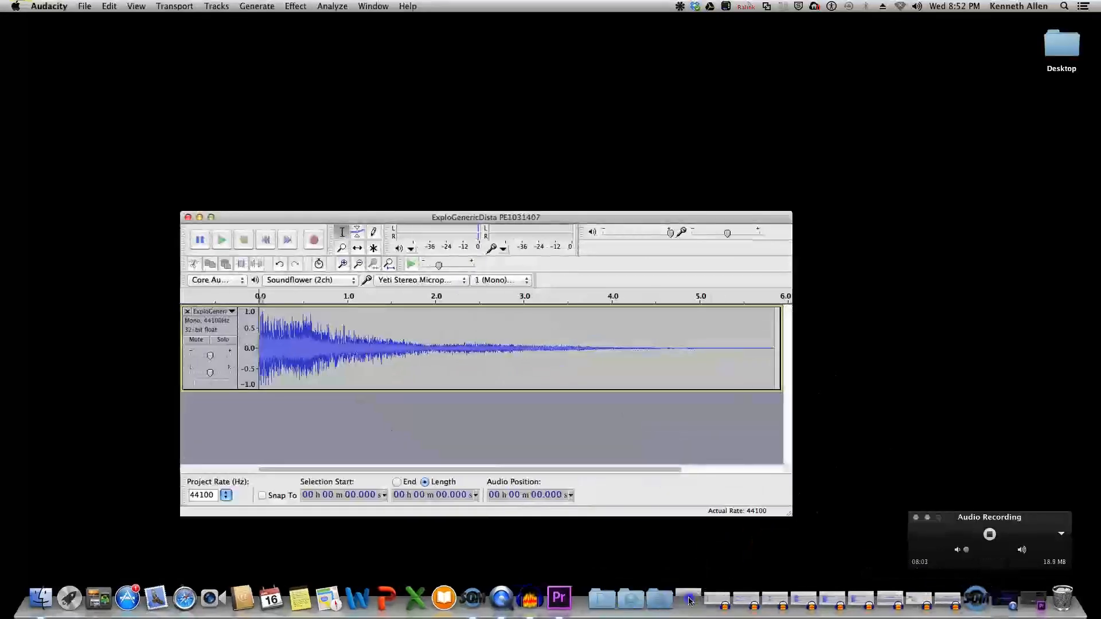
click(707, 599)
click(731, 601)
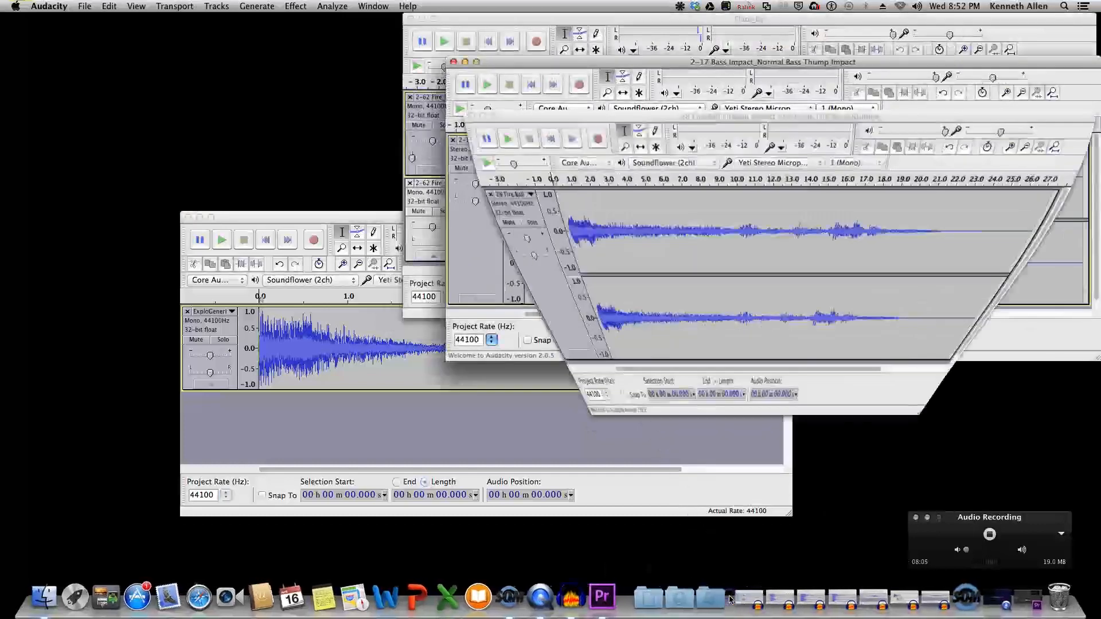
click(762, 599)
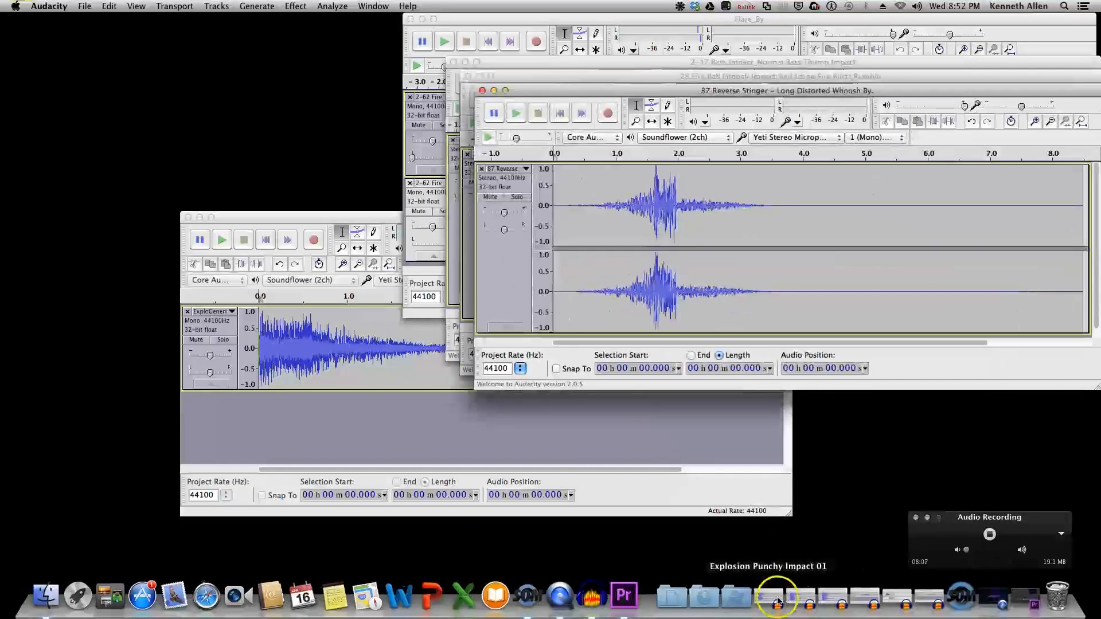
click(795, 597)
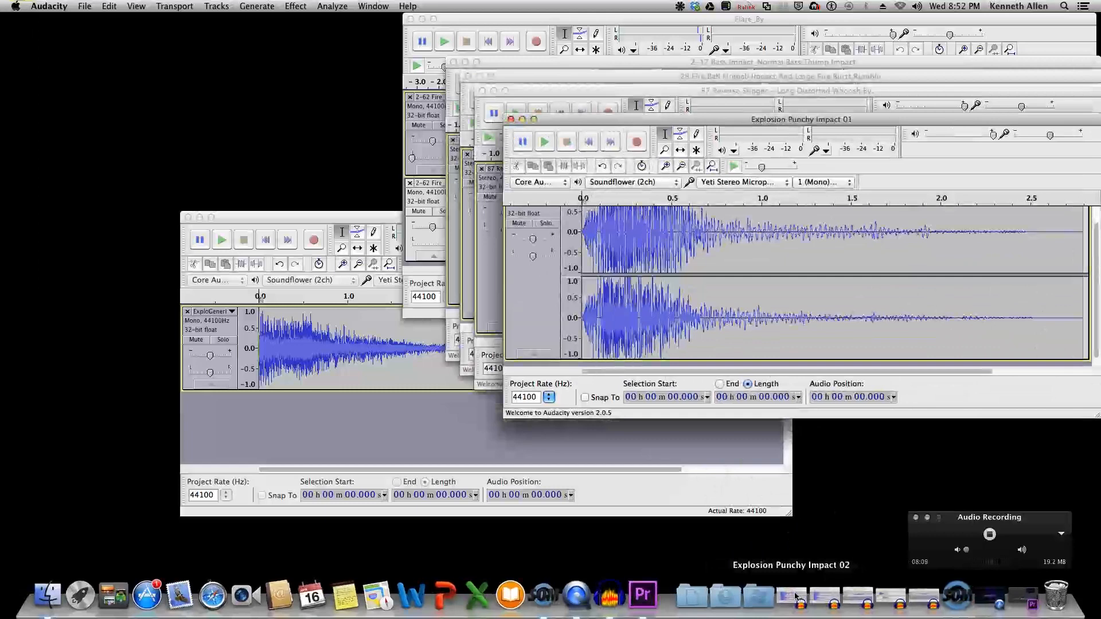
click(794, 596)
click(817, 597)
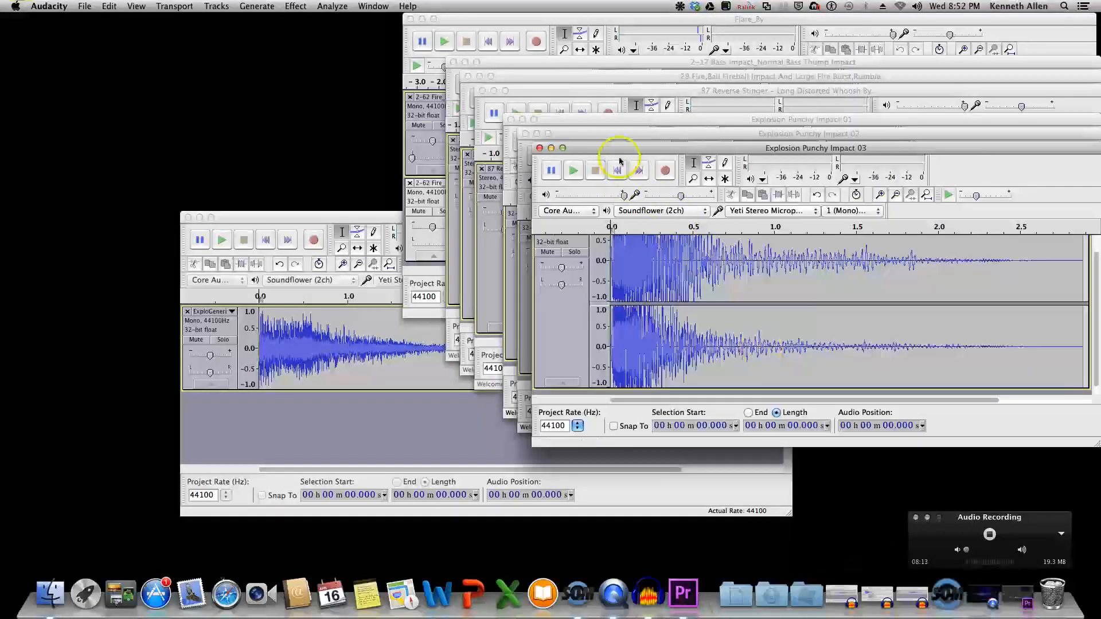
Minimize every sound-effect window except ExploGenericDista PE1031407 and reposition that window nearer the middle of the desktop
drag(620, 150, 616, 145)
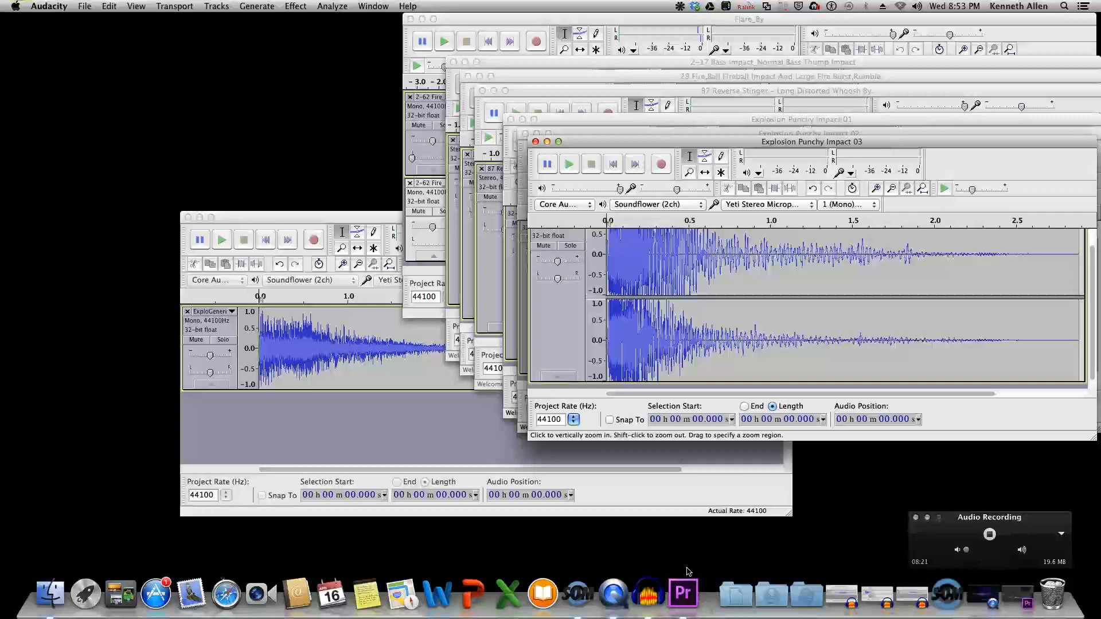
click(547, 141)
click(537, 134)
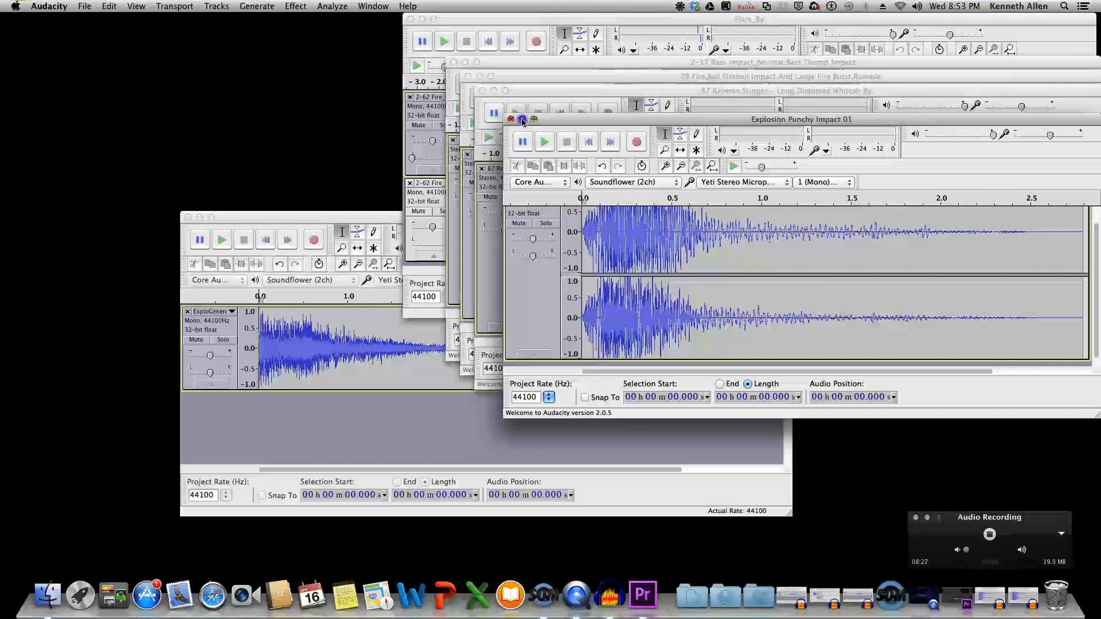
click(523, 119)
click(493, 92)
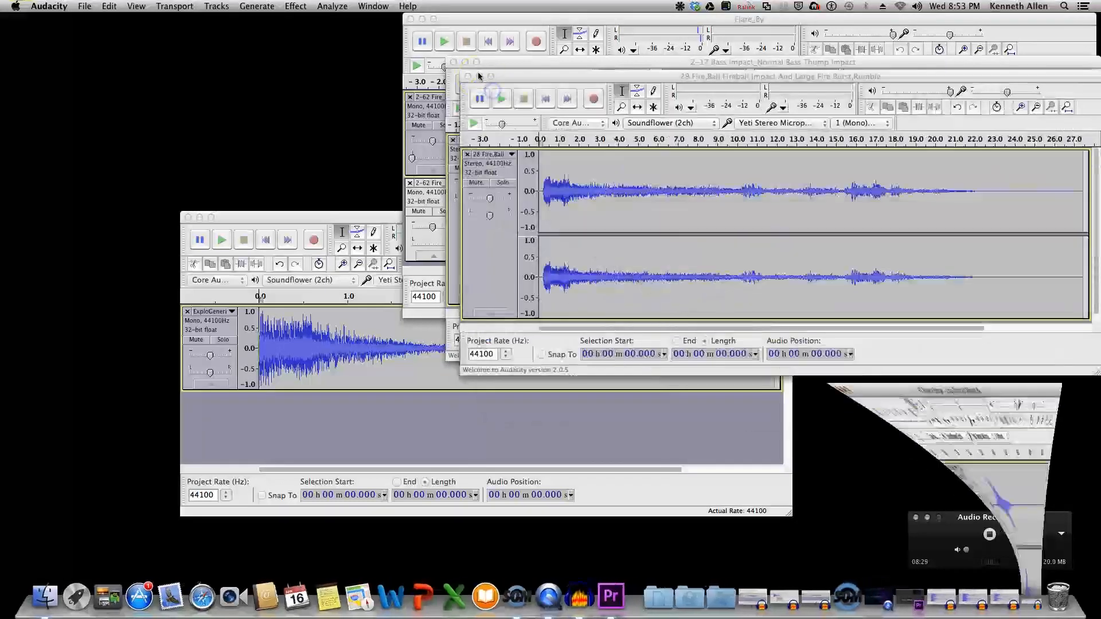
click(479, 77)
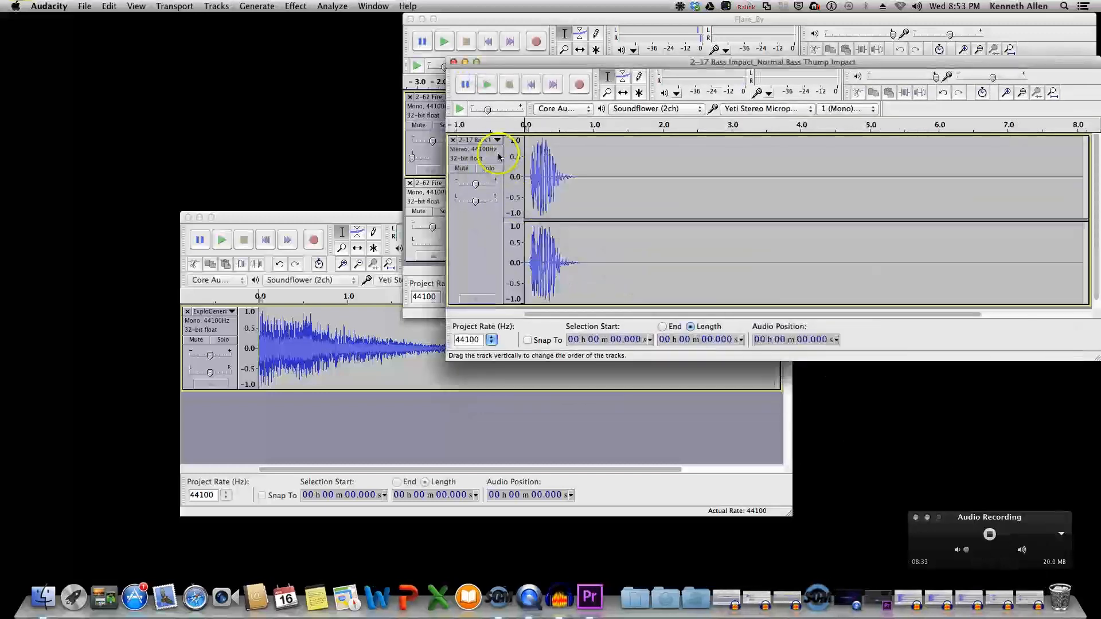
drag(478, 65, 467, 100)
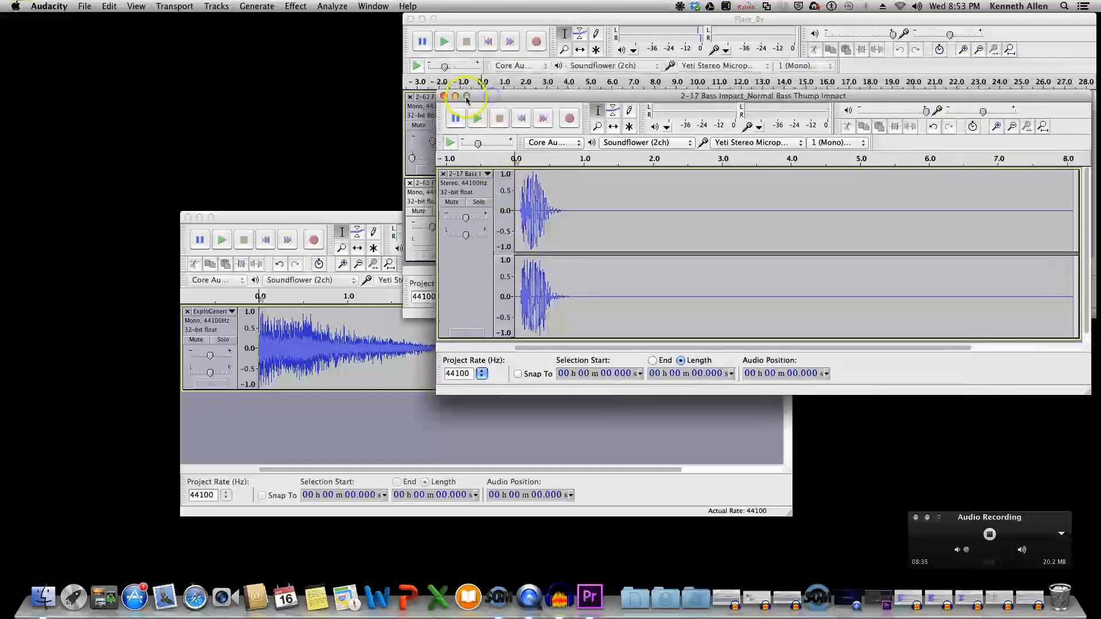
click(455, 97)
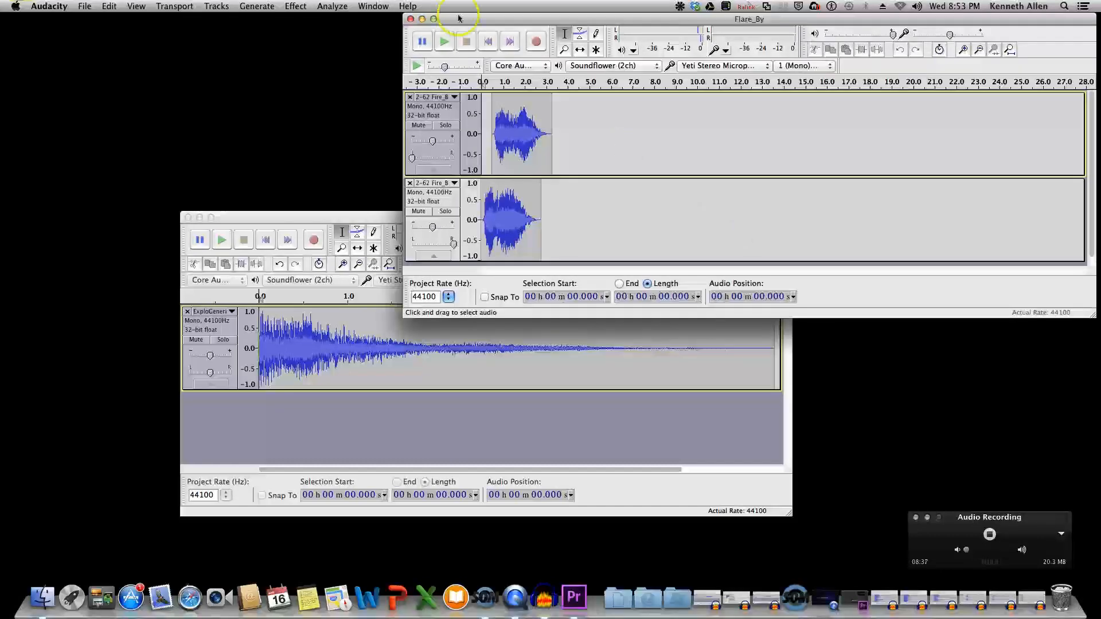
click(422, 19)
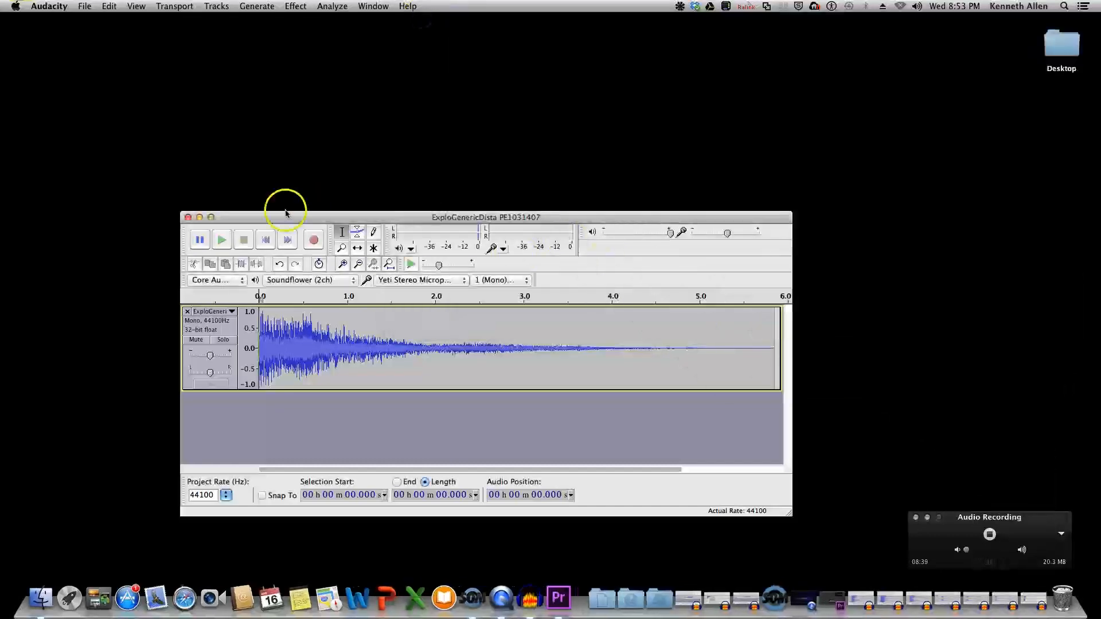
drag(280, 220, 305, 196)
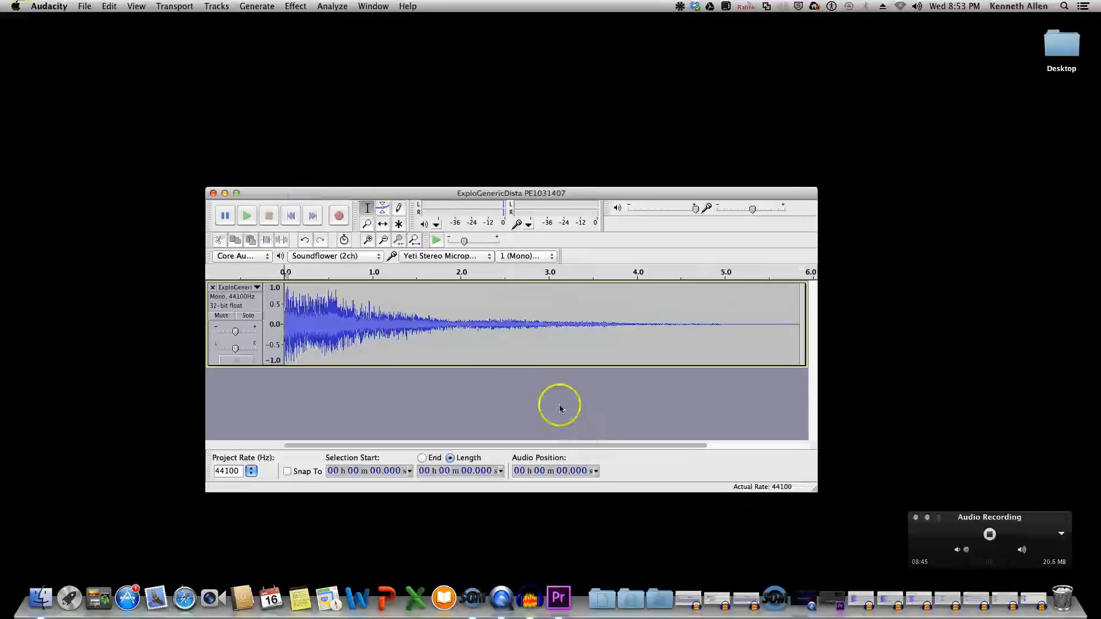
drag(471, 194, 502, 167)
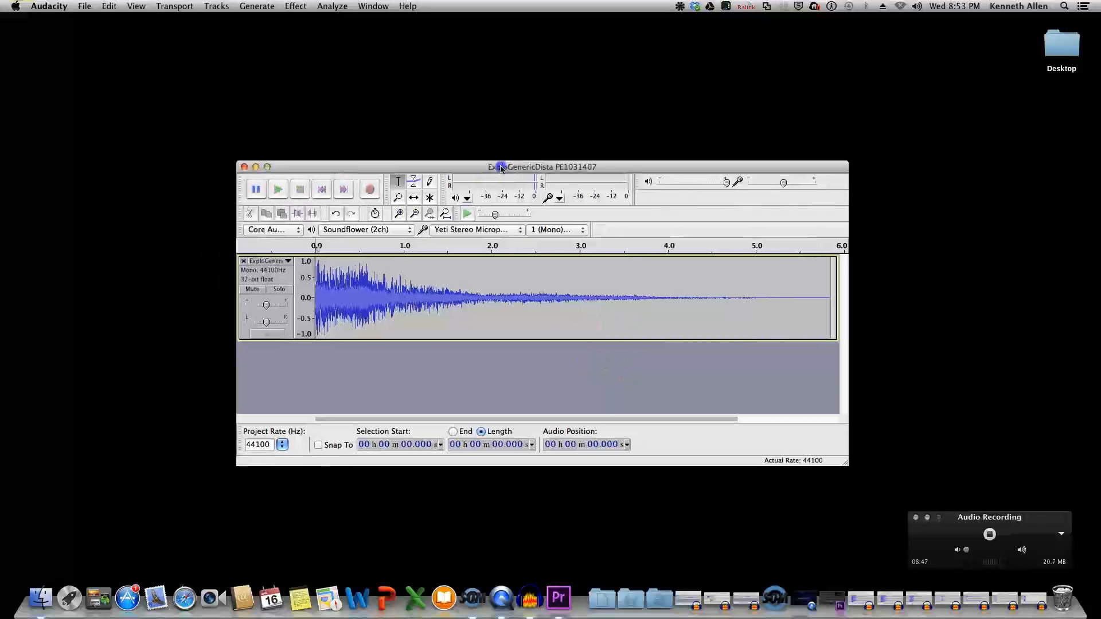
Restore the nostro_explode_wpod_no_audio.mov window, scrub back to the station's first blast at 00:01 and minimize the video
click(717, 596)
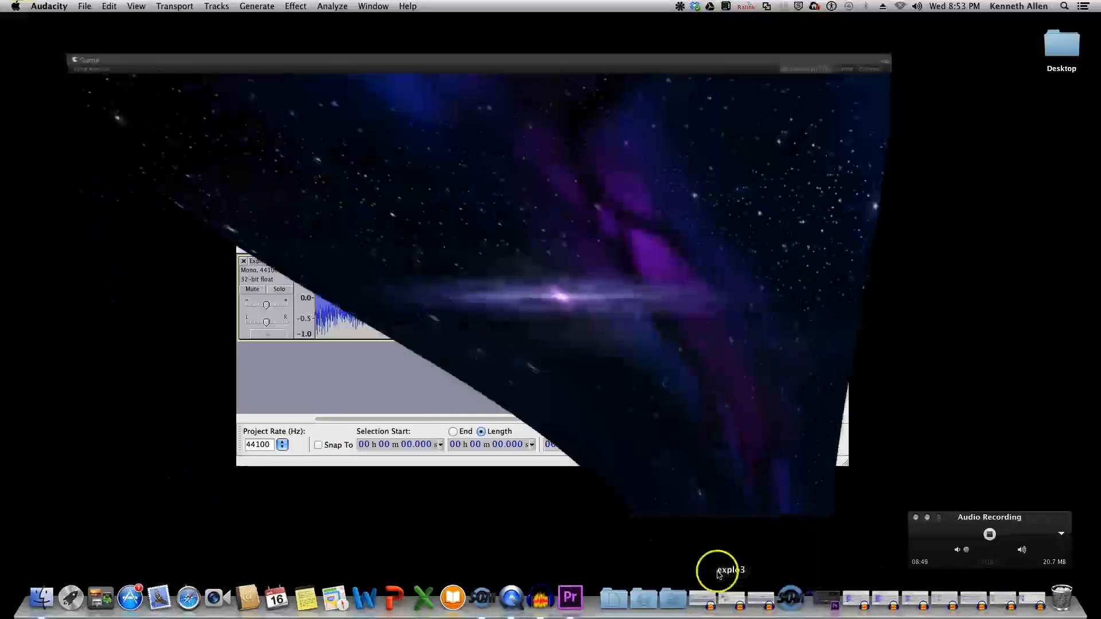
drag(446, 456, 405, 460)
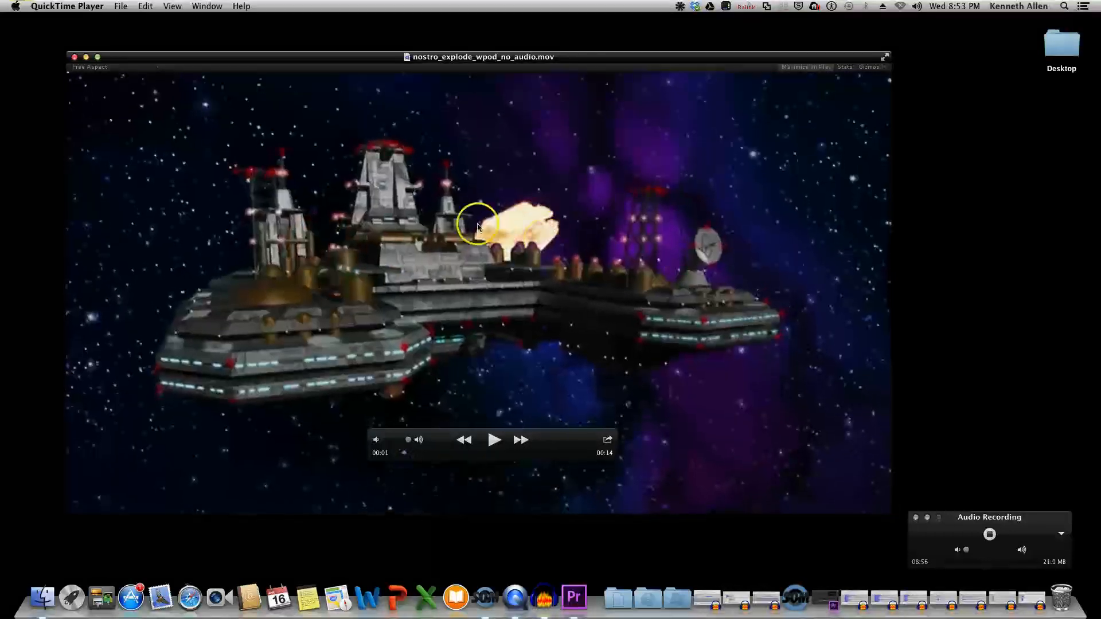
click(87, 58)
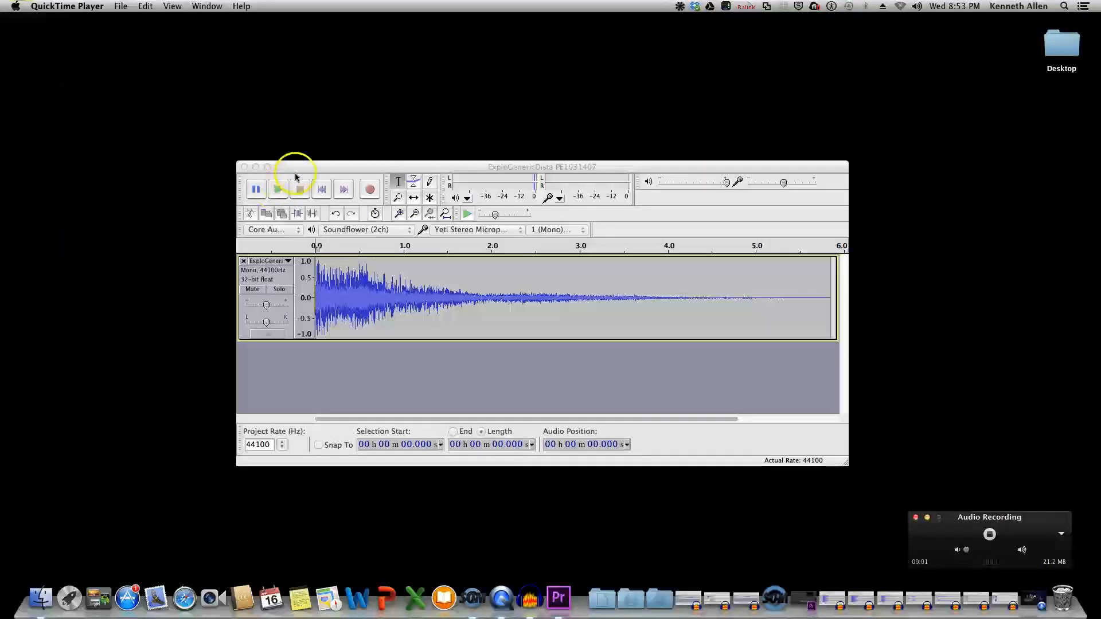
Play the ExploGenericDista PE1031407 explosion sound in Audacity and shift its window slightly aside
click(279, 194)
click(279, 191)
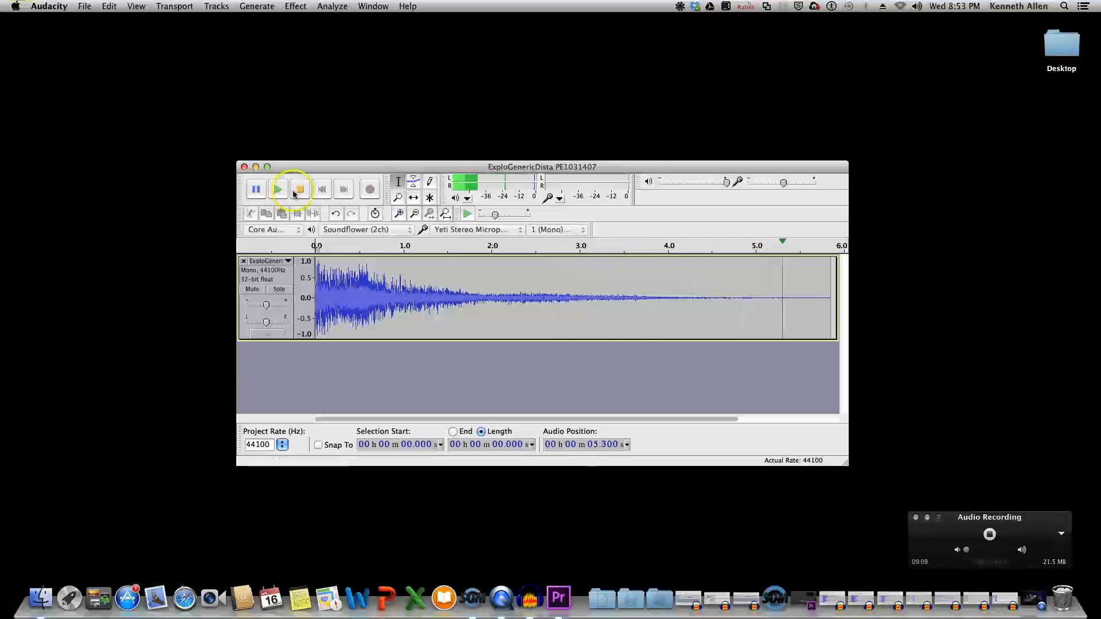
drag(360, 167, 345, 168)
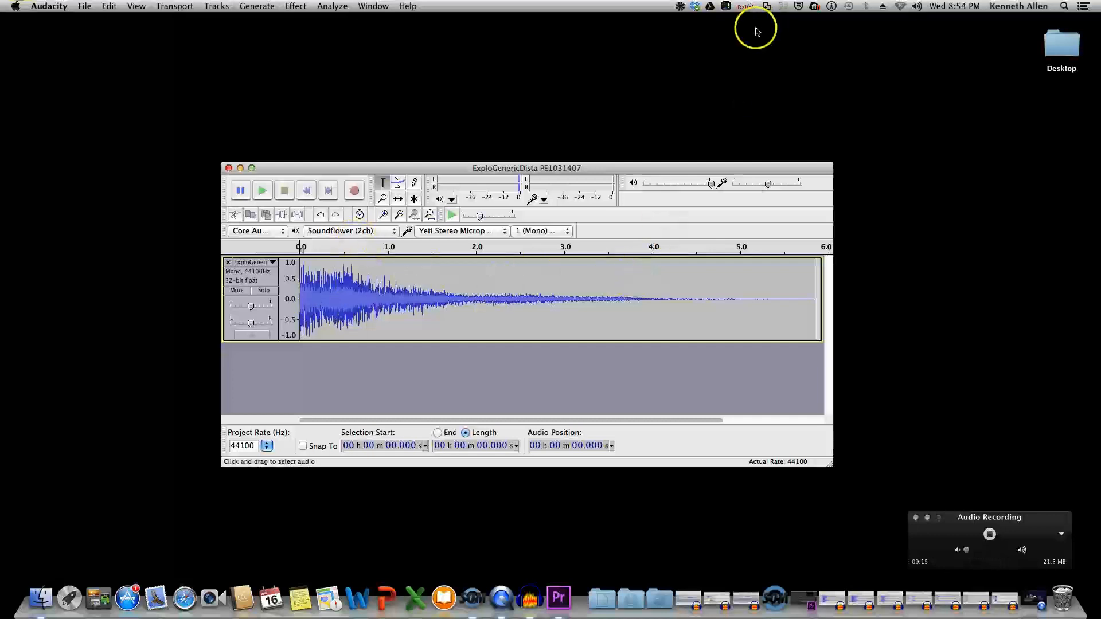
drag(680, 168, 656, 169)
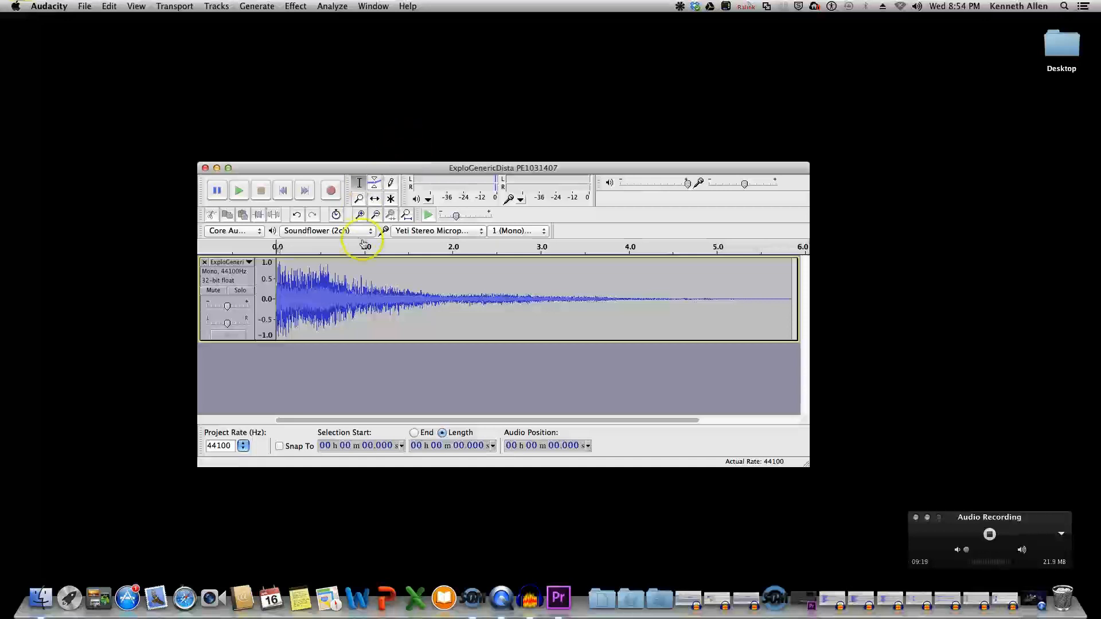
Replay the ExploGenericDista PE1031407 sound several times, examining the initial burst and the fading tail of its waveform
click(240, 191)
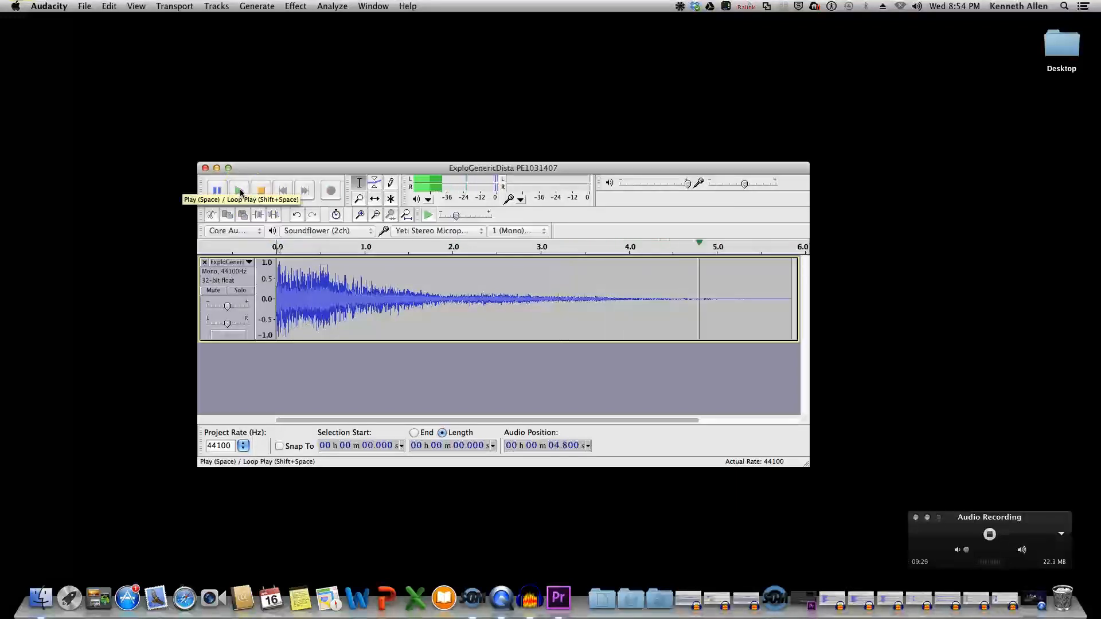
click(260, 192)
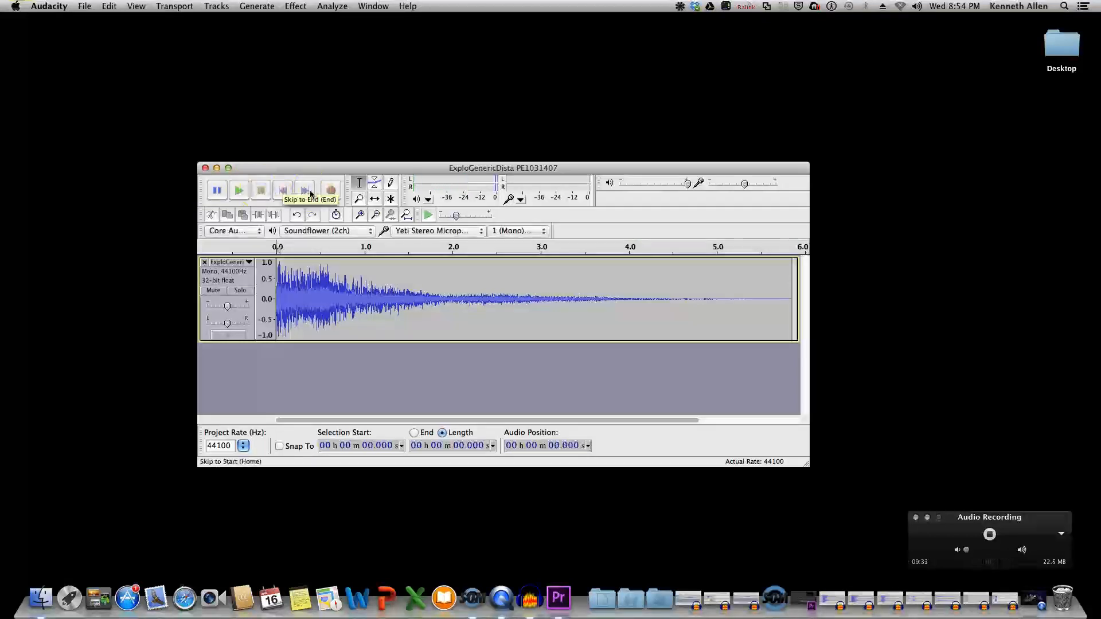
click(244, 189)
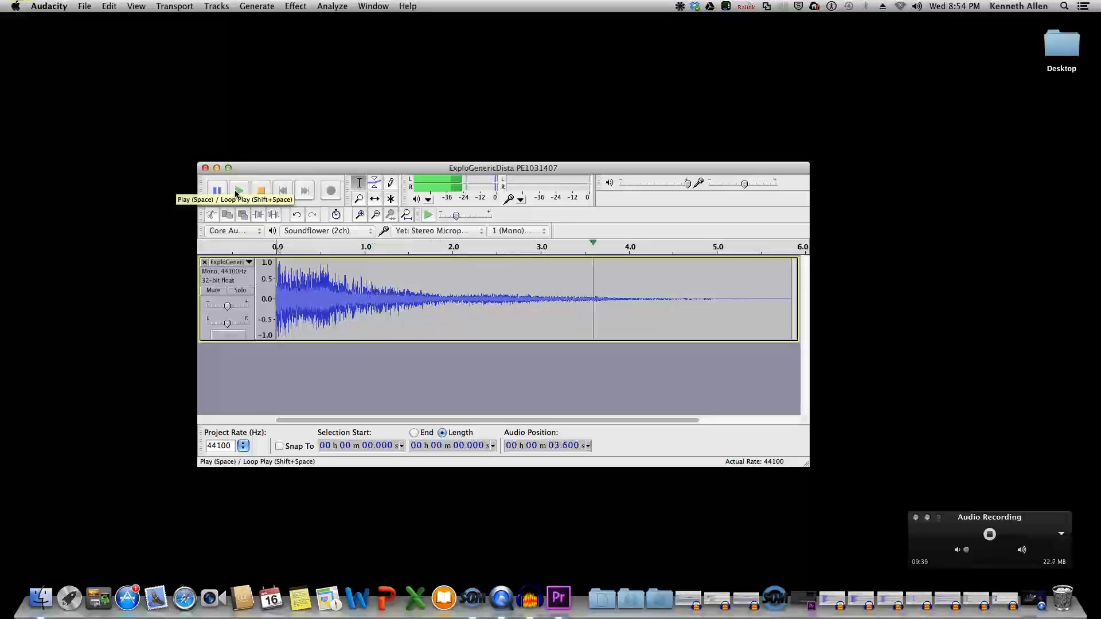
click(261, 192)
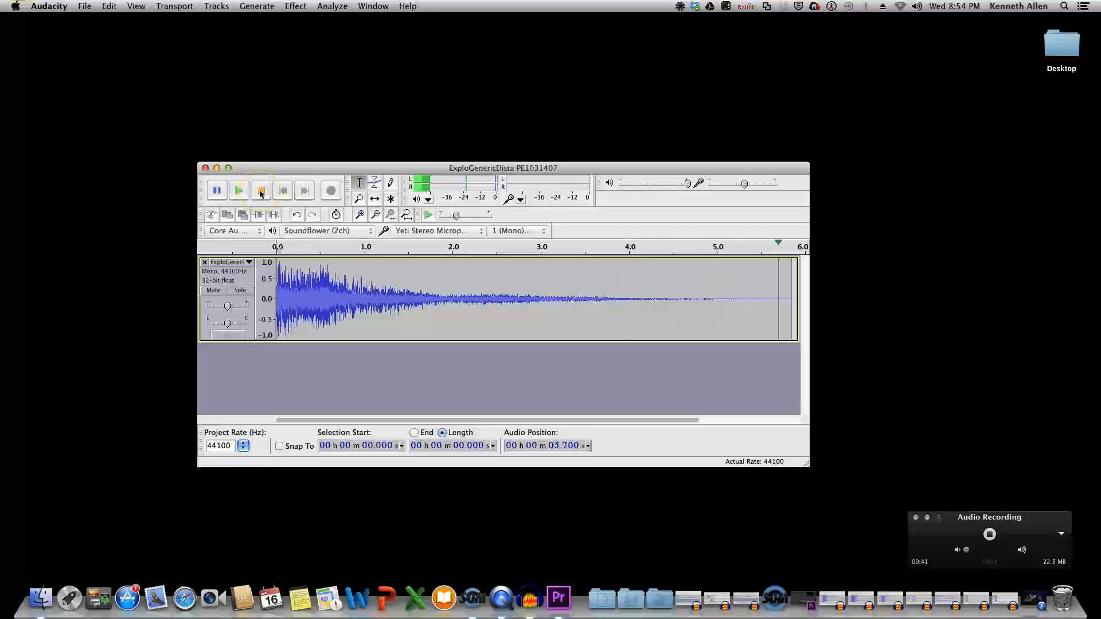
click(414, 274)
click(238, 192)
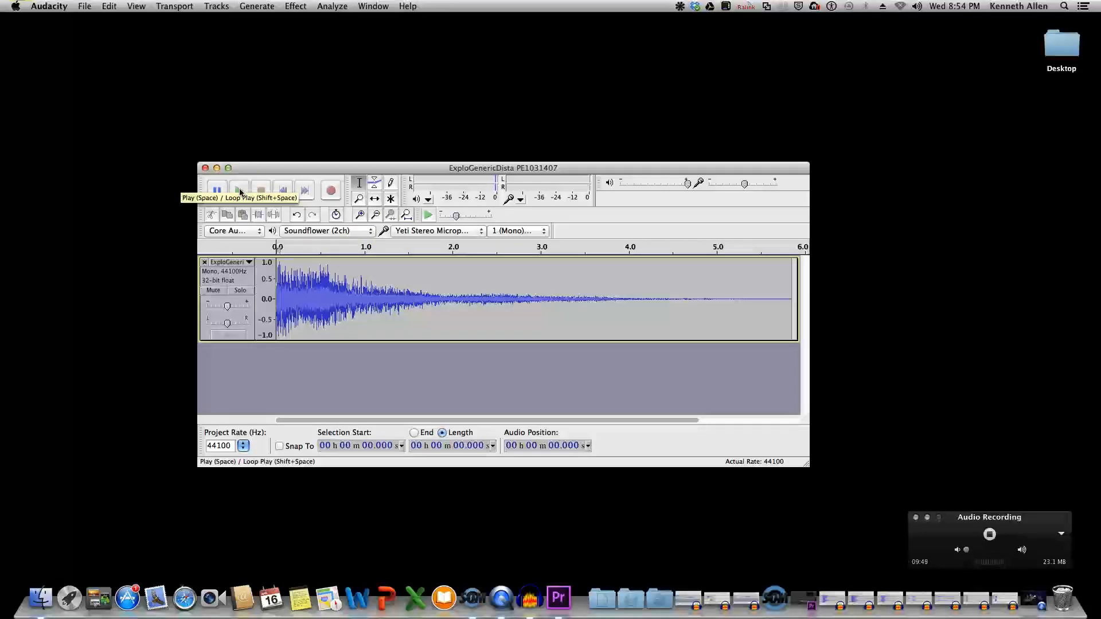
click(239, 192)
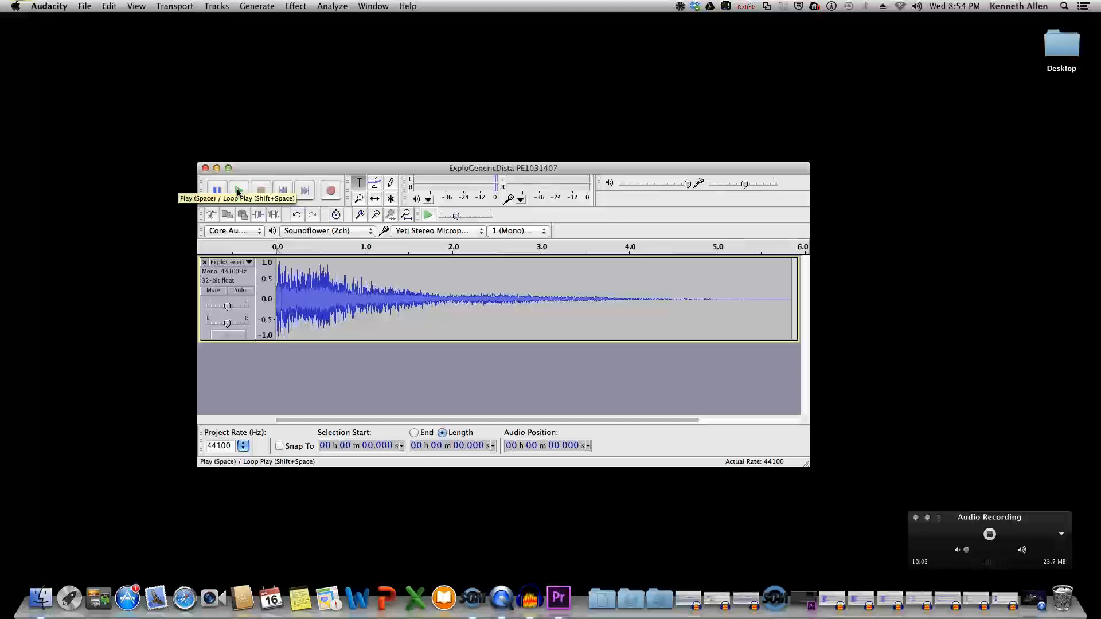
click(259, 223)
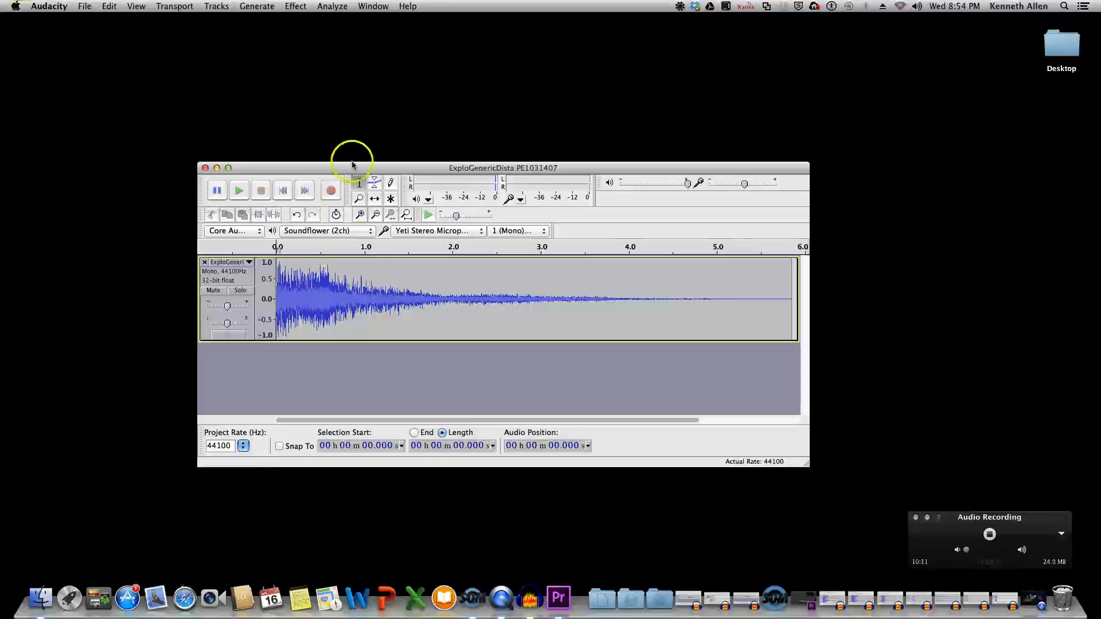
drag(374, 170, 345, 189)
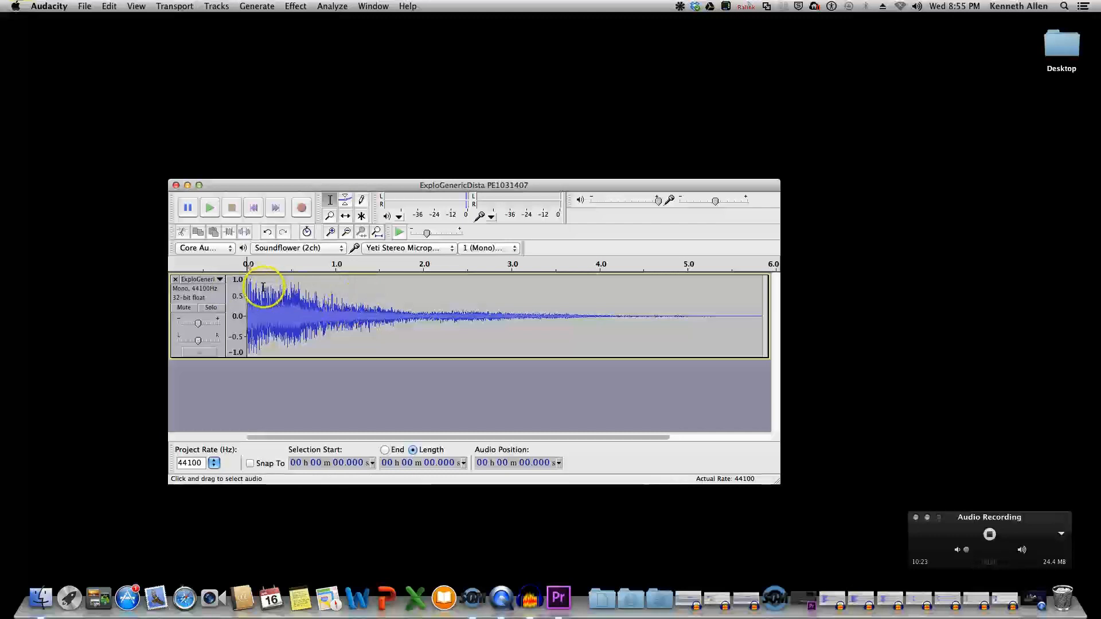
click(209, 209)
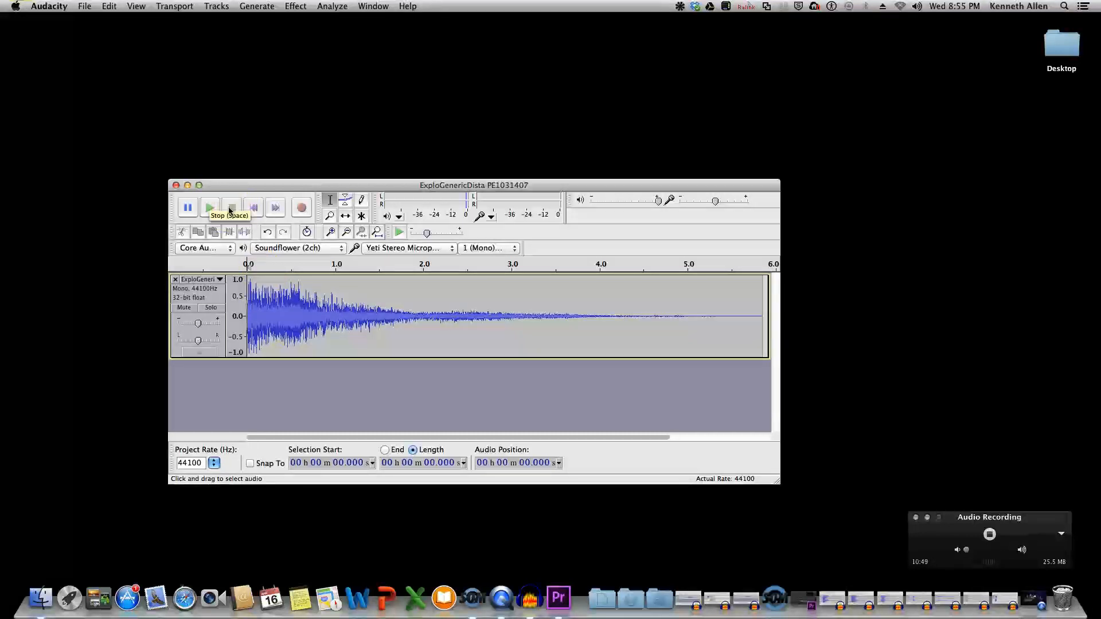
Bring the space station video back up to compare its first blast with the sound, and minimize it again
click(502, 596)
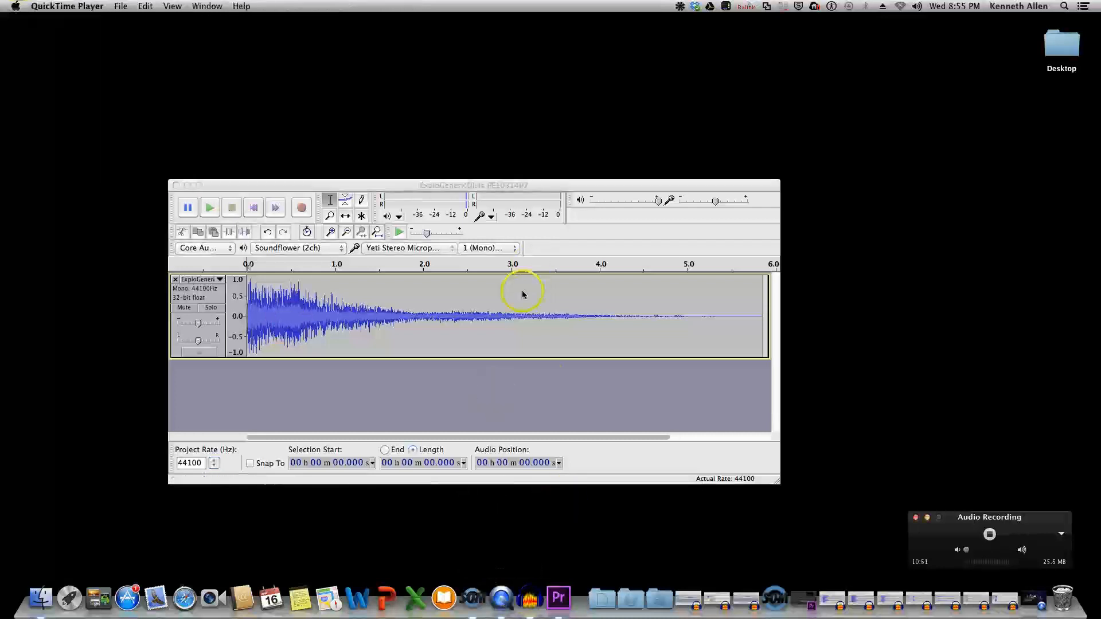
click(1034, 597)
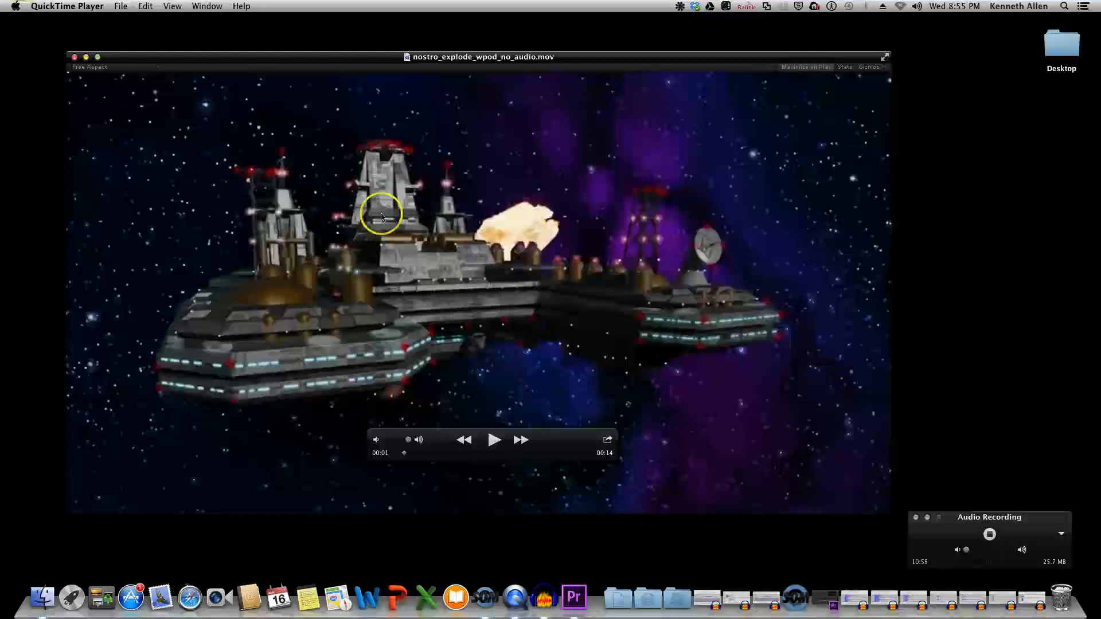
click(86, 56)
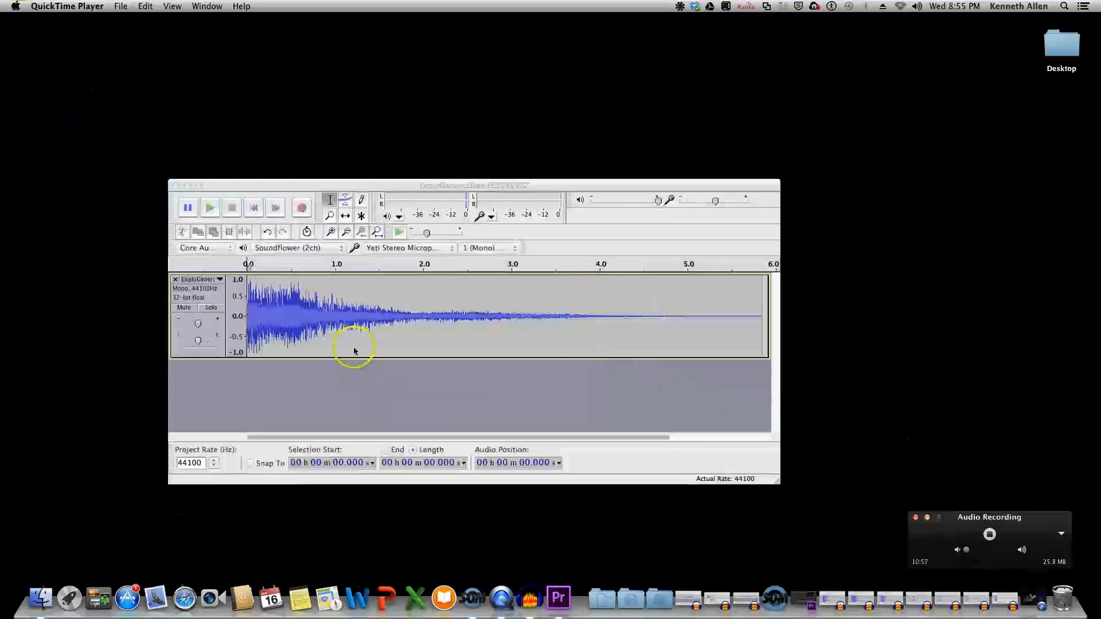
Minimize the current sound's window, restore the explo3 project, and reposition and enlarge it to show all four tracks
click(187, 186)
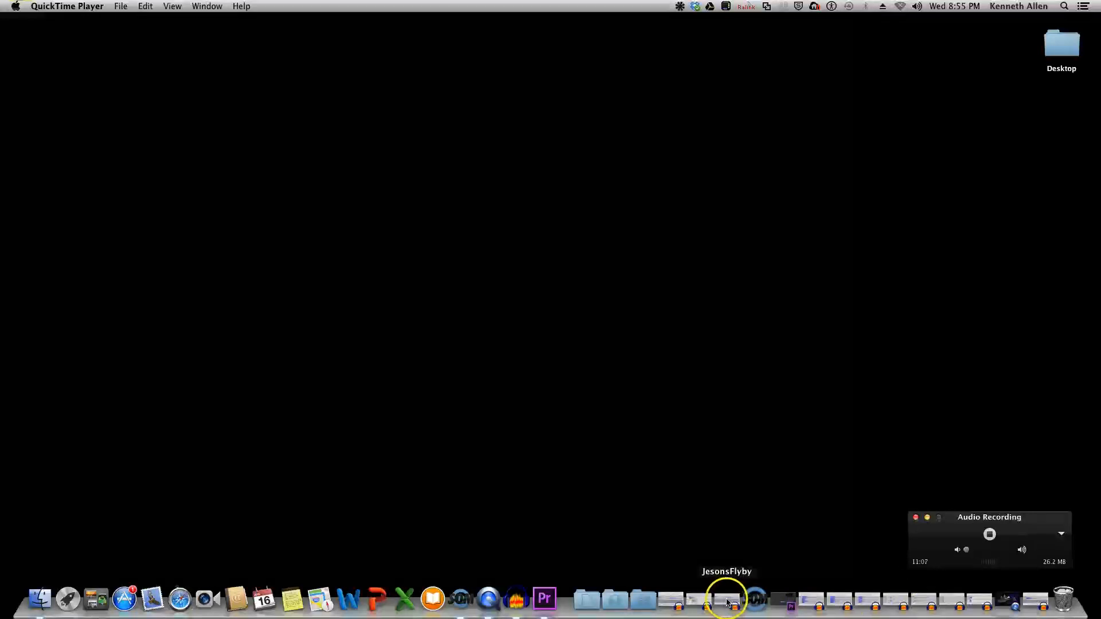
click(700, 599)
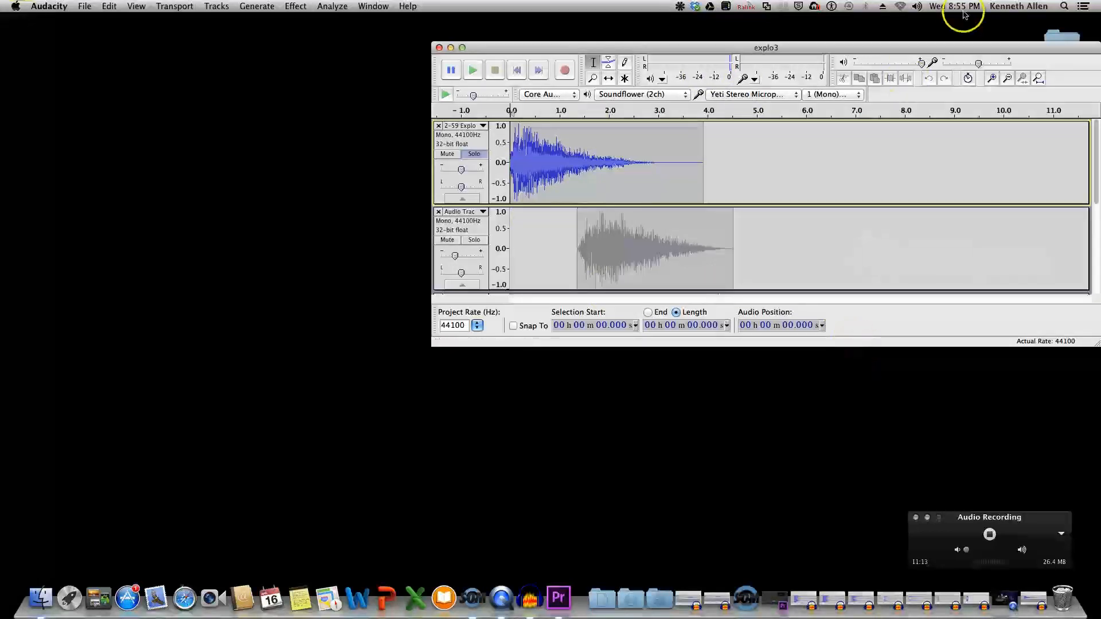
drag(953, 48, 584, 57)
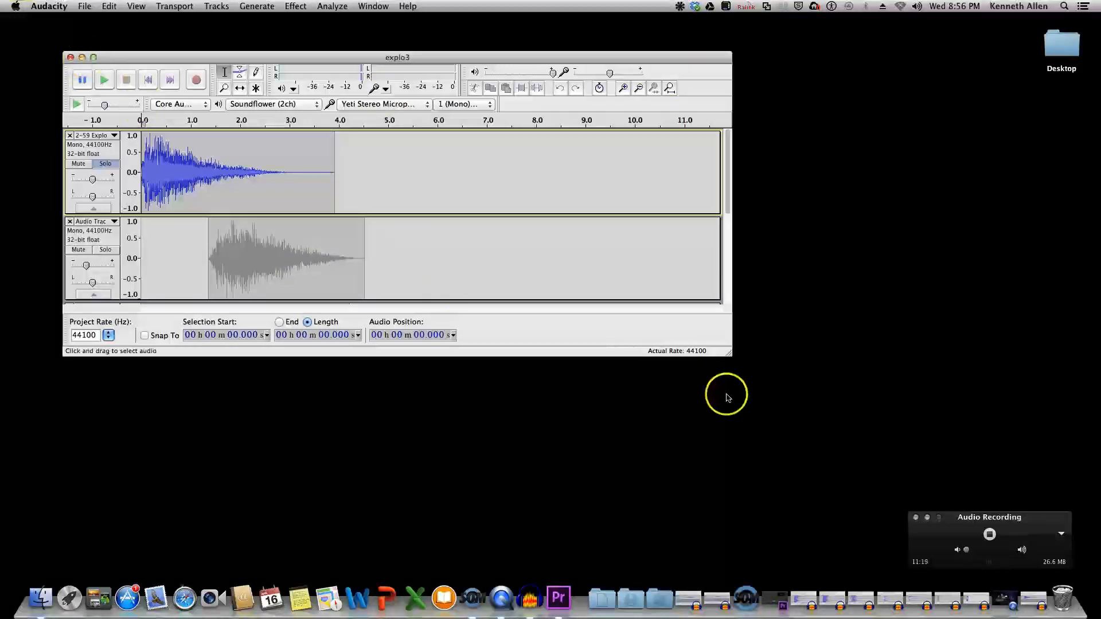
drag(729, 356, 826, 507)
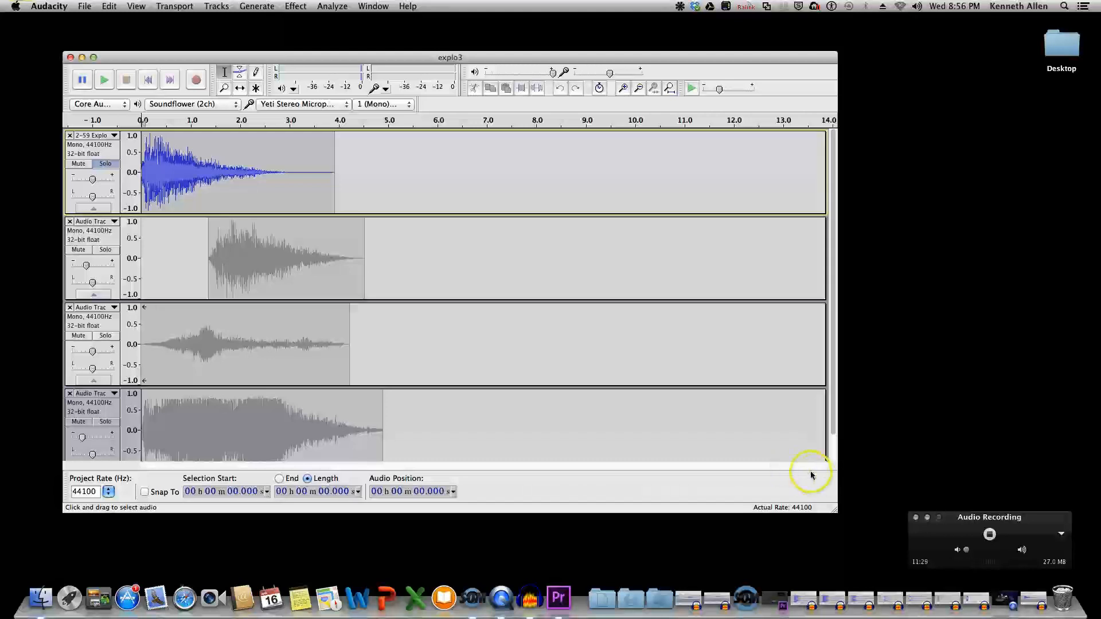
drag(835, 508, 759, 546)
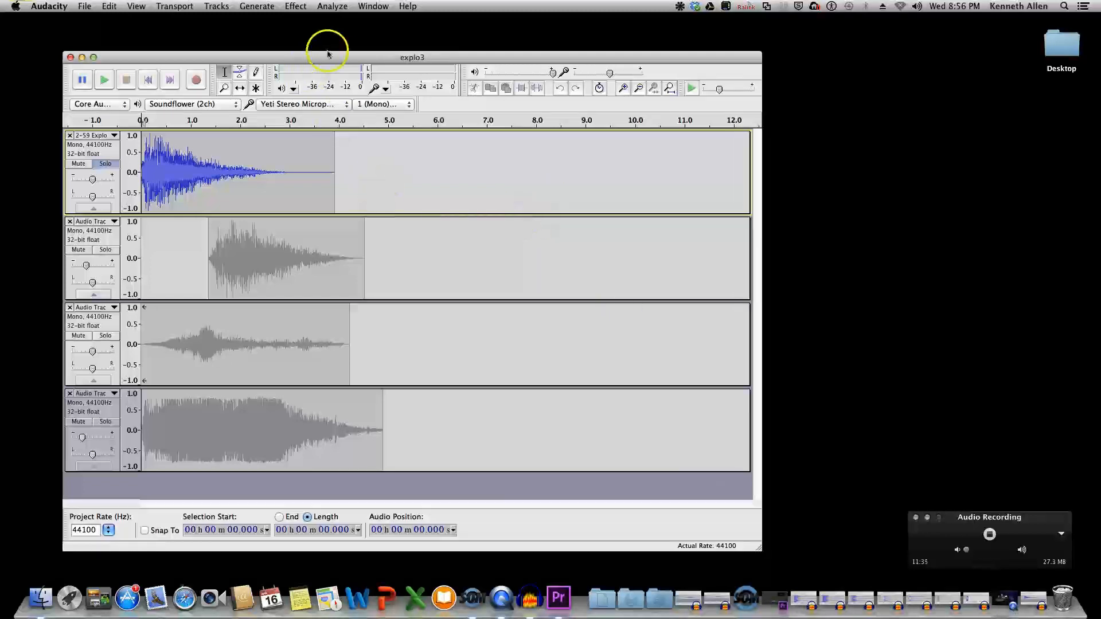
drag(330, 57, 354, 53)
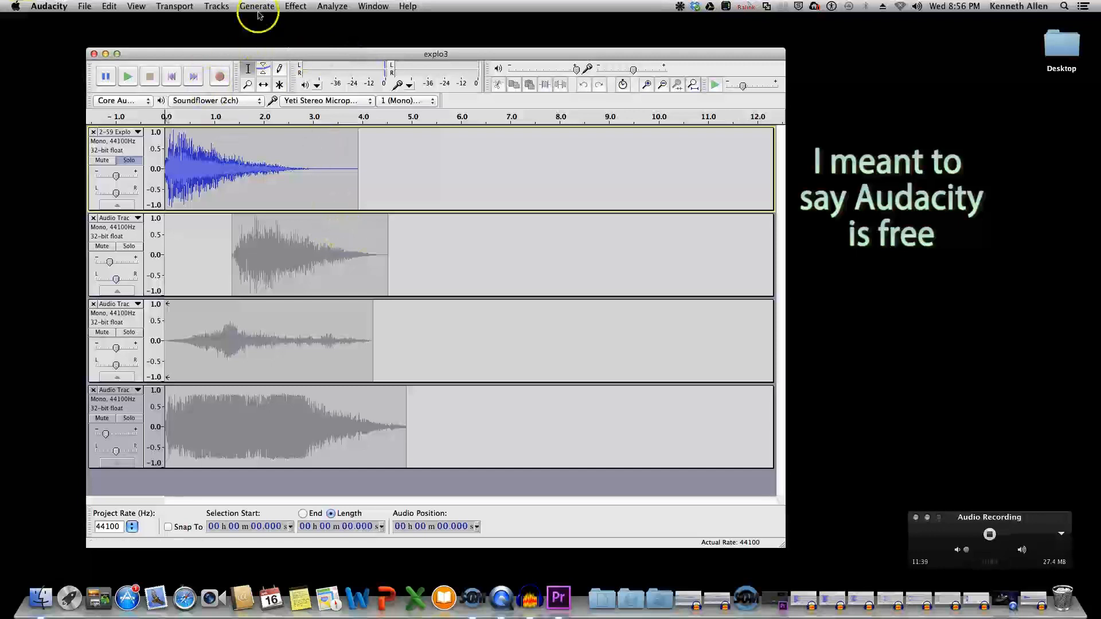
Look over the list of available audio effects, close it and shift the explo3 window aside
click(295, 6)
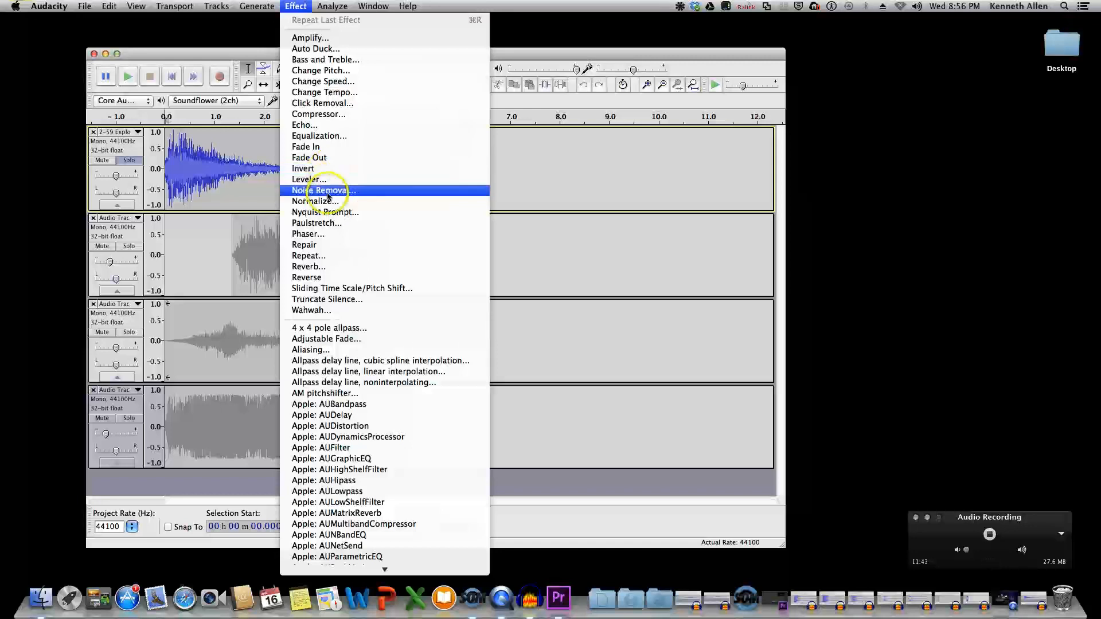
click(587, 54)
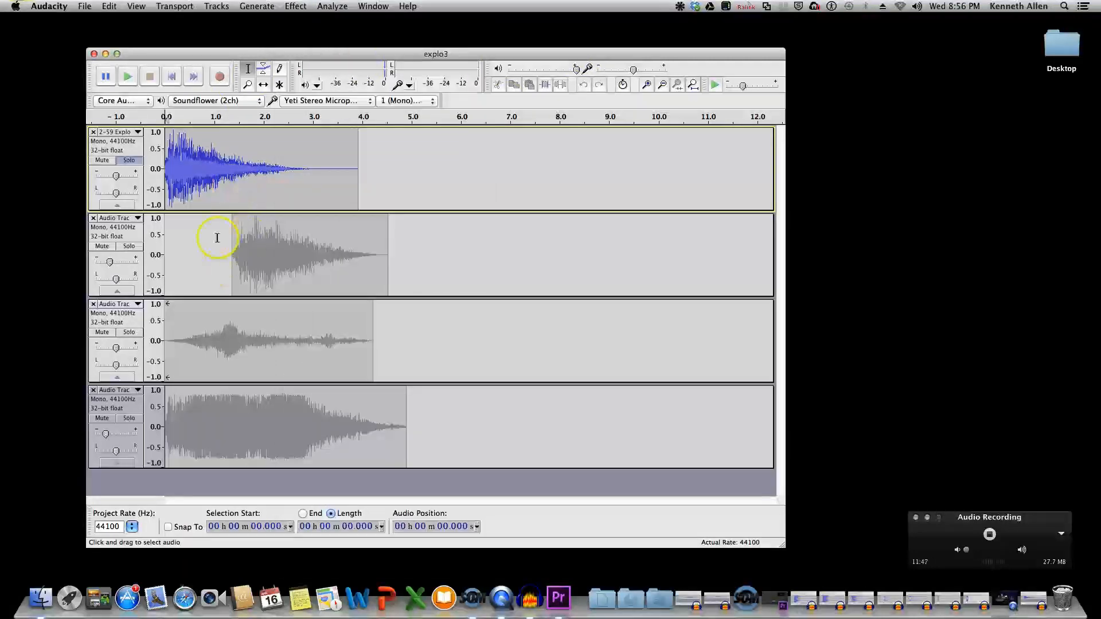
drag(311, 54, 467, 60)
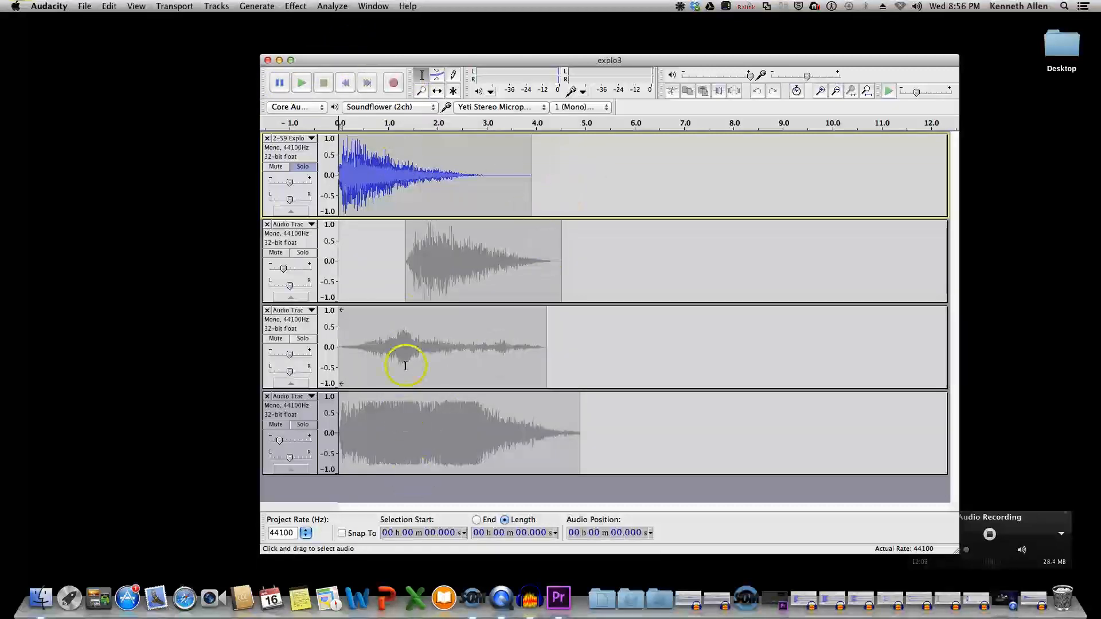
Solo the second, third and fourth explo3 tracks alongside the first and play the full four-track mix
click(302, 252)
click(311, 340)
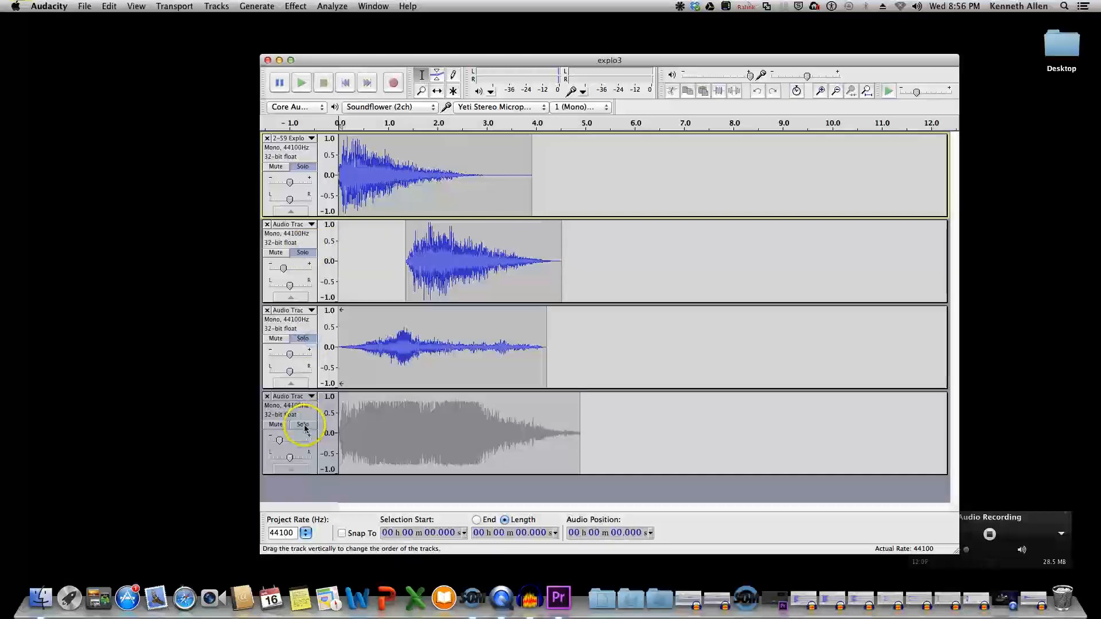
click(302, 424)
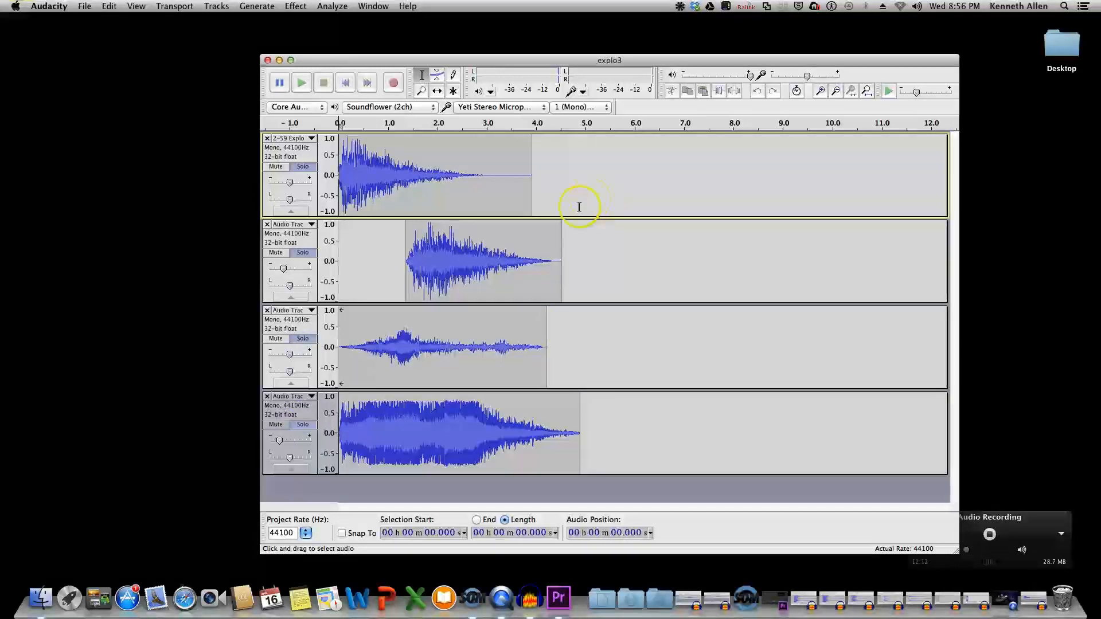
click(301, 84)
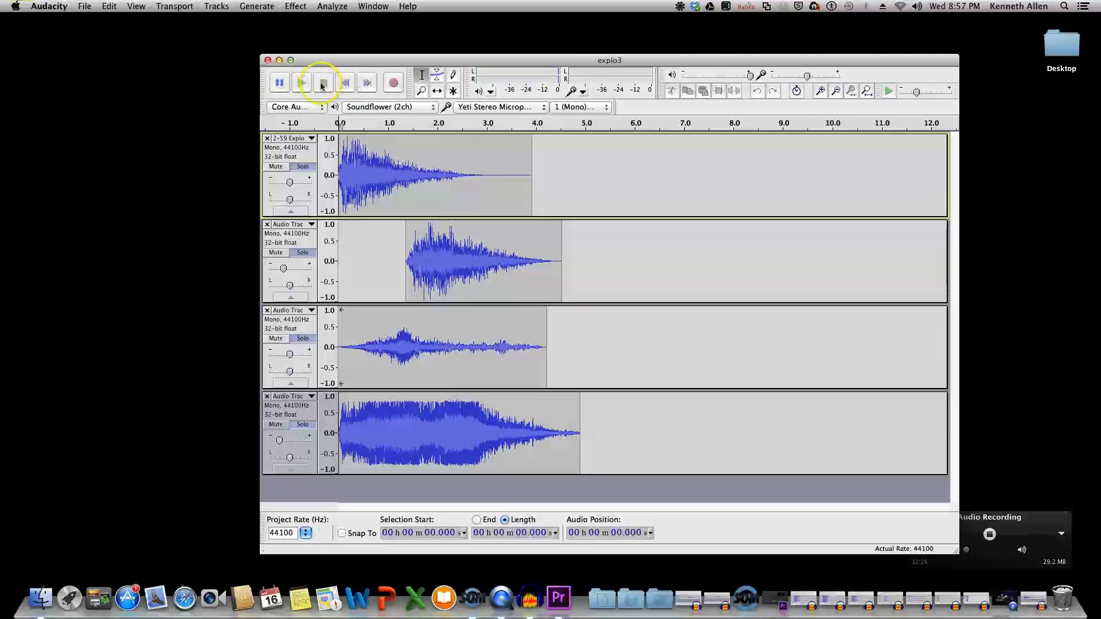
Remove solo from the three lower tracks and play the 2-59 Explo track on its own
click(304, 425)
click(302, 339)
click(303, 253)
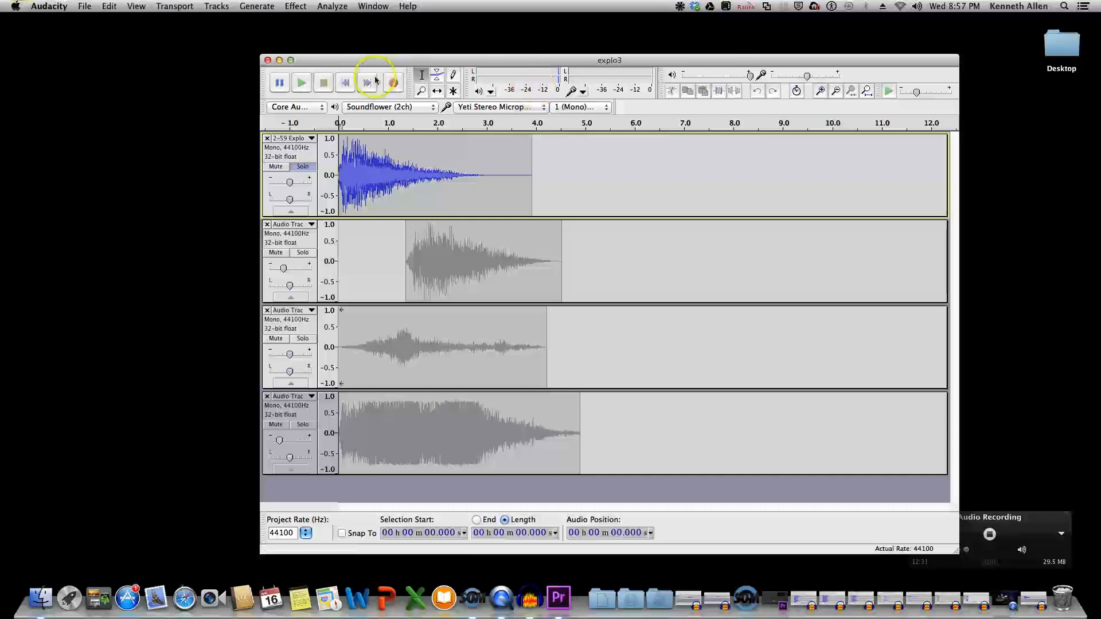
click(310, 86)
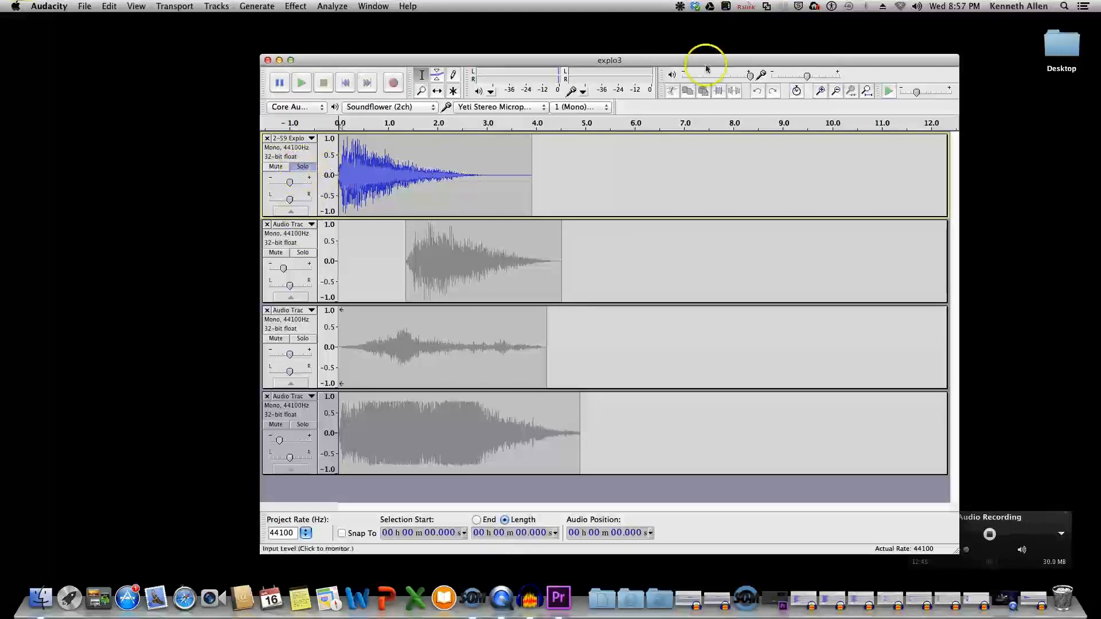
Switch solo from the first track to the second and play the second explosion layer alone
click(303, 167)
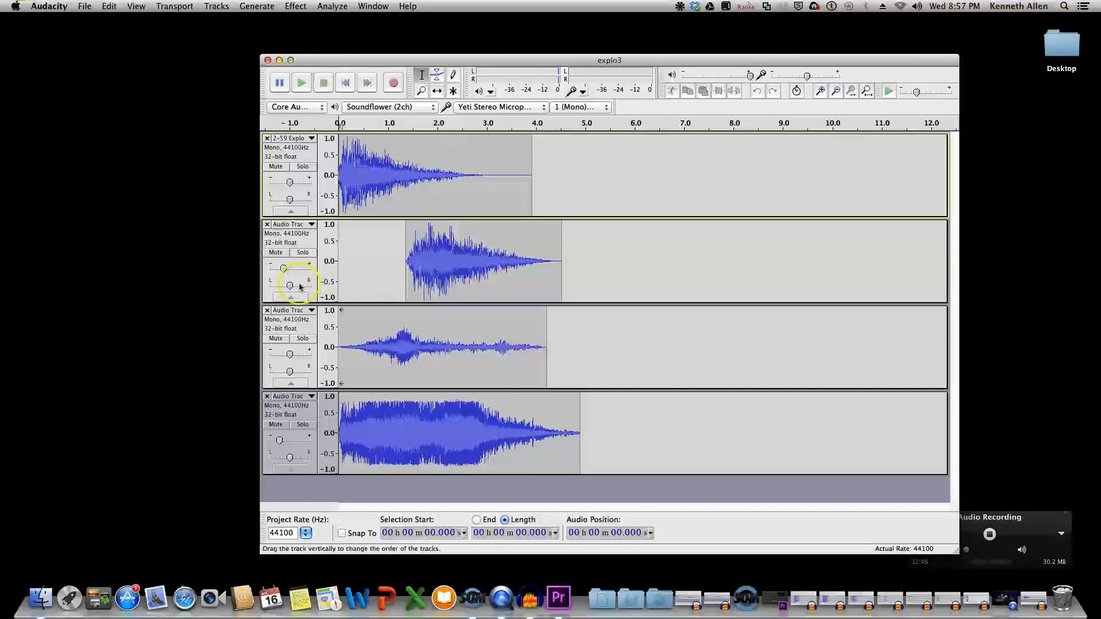
click(304, 253)
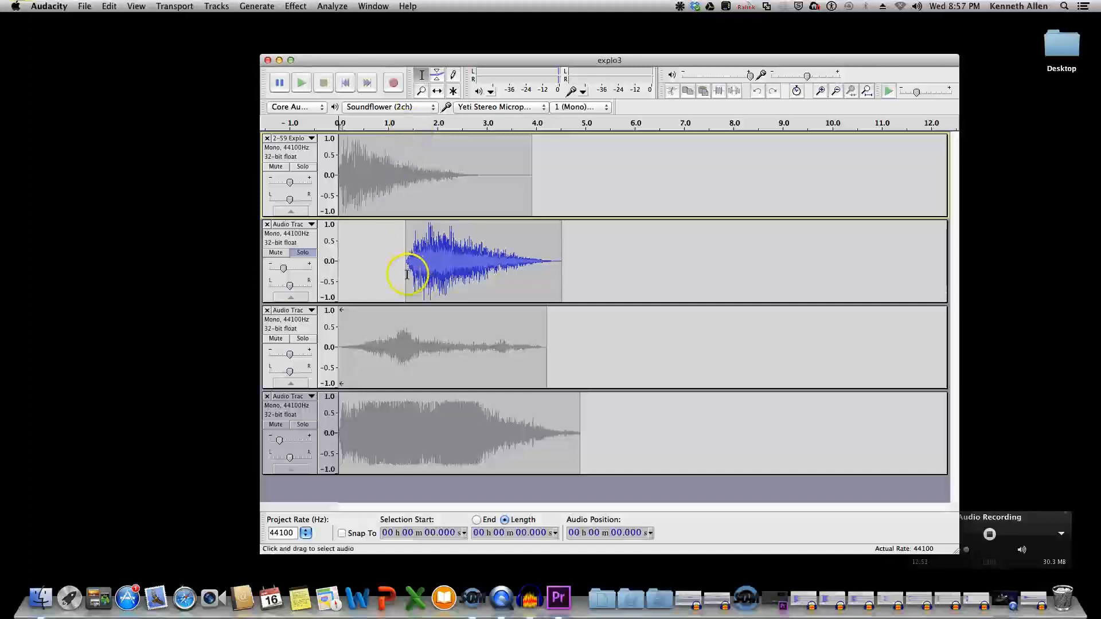
click(301, 83)
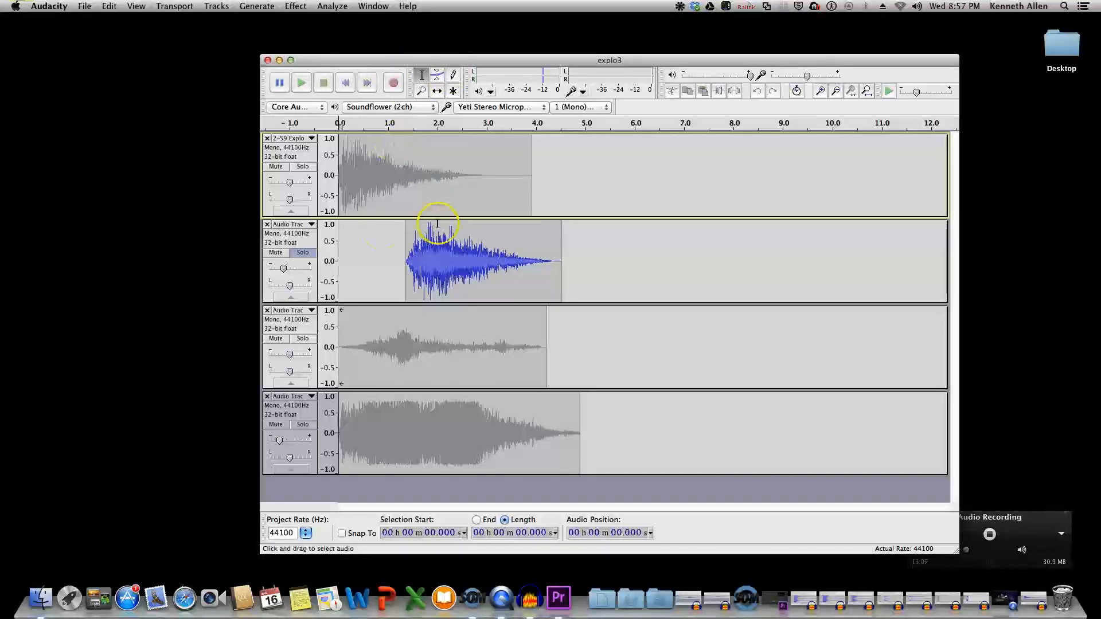
Switch solo from the second track to the third and play the third explosion layer alone
click(302, 252)
click(303, 338)
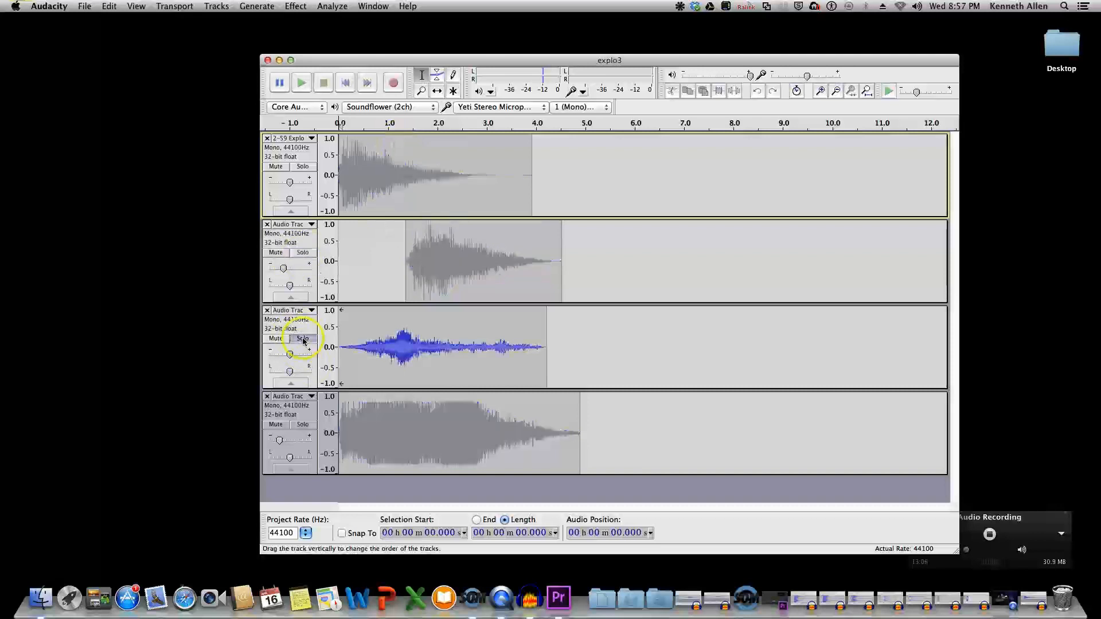
click(303, 83)
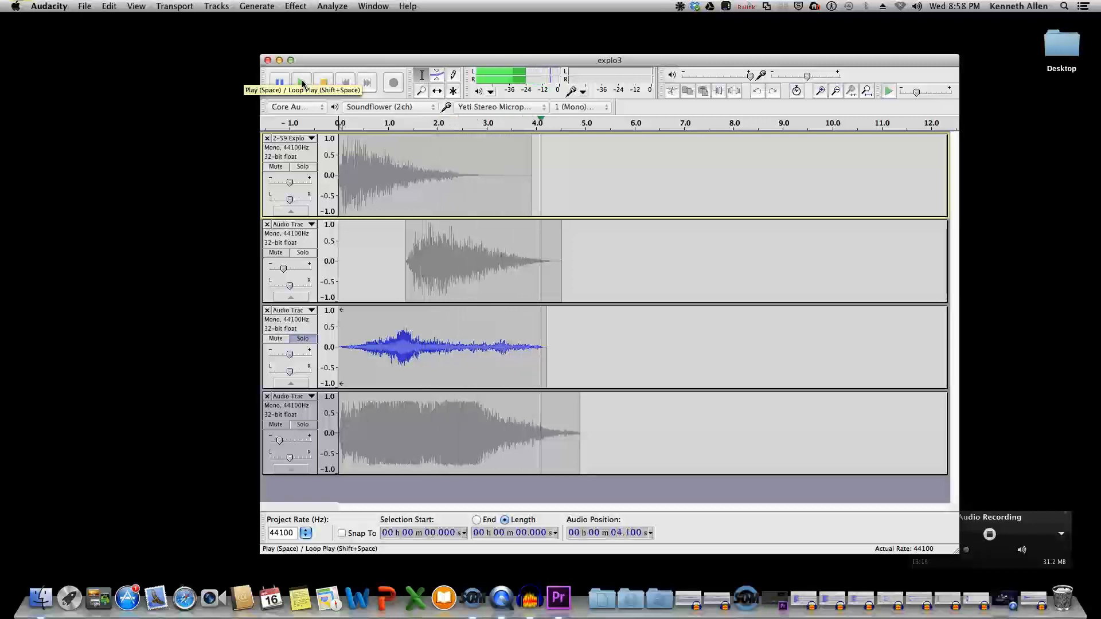
Return solo from the third track to the second and replay the second layer for comparison
click(304, 339)
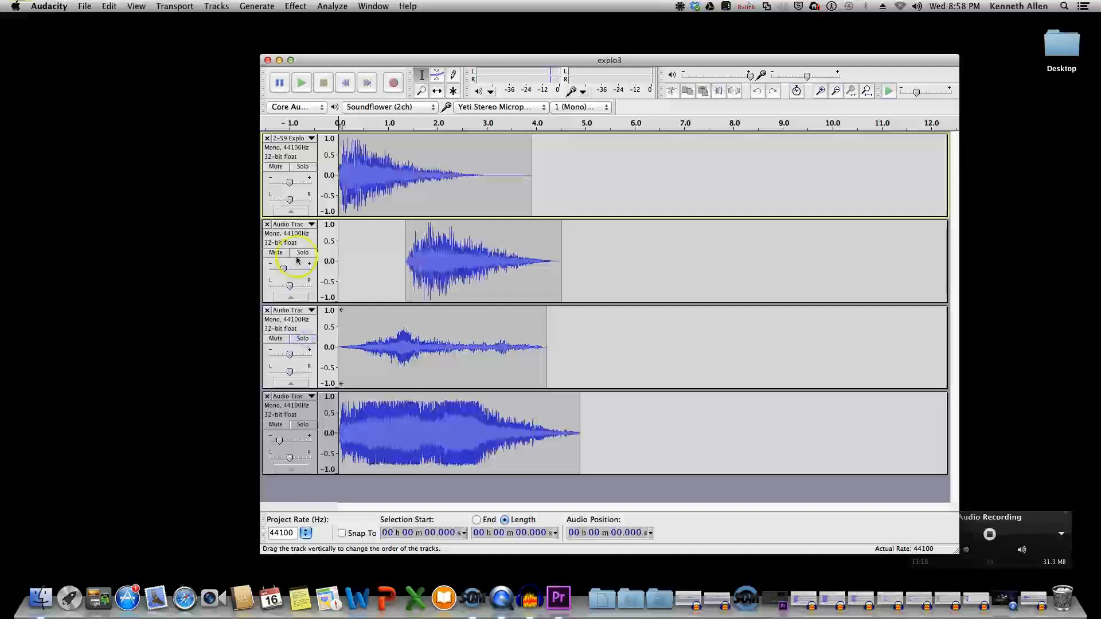
click(304, 252)
click(299, 84)
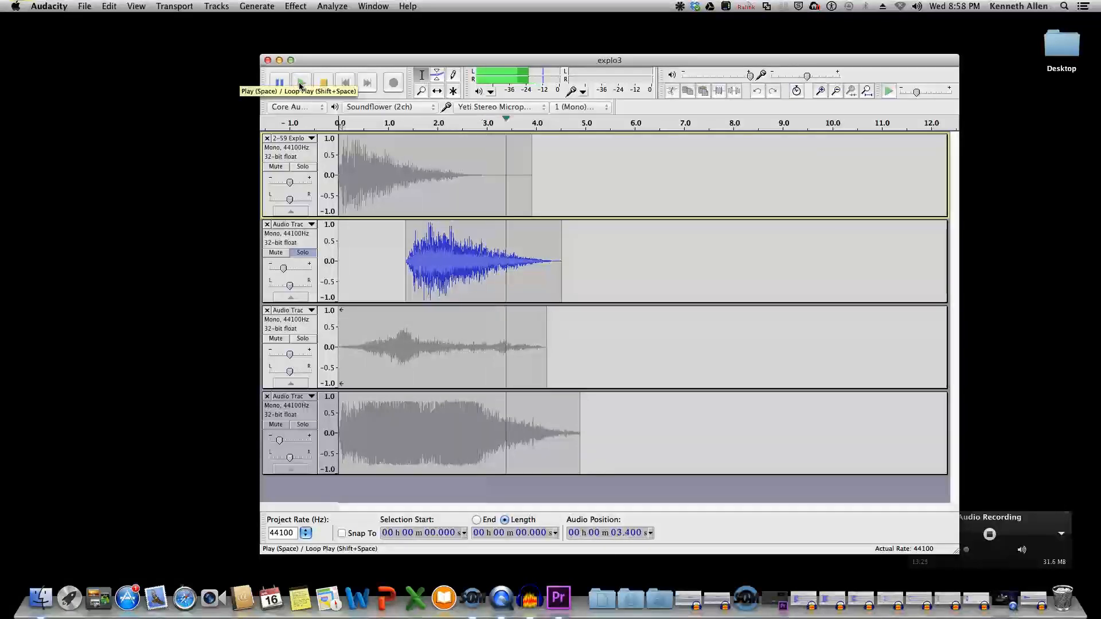
click(300, 85)
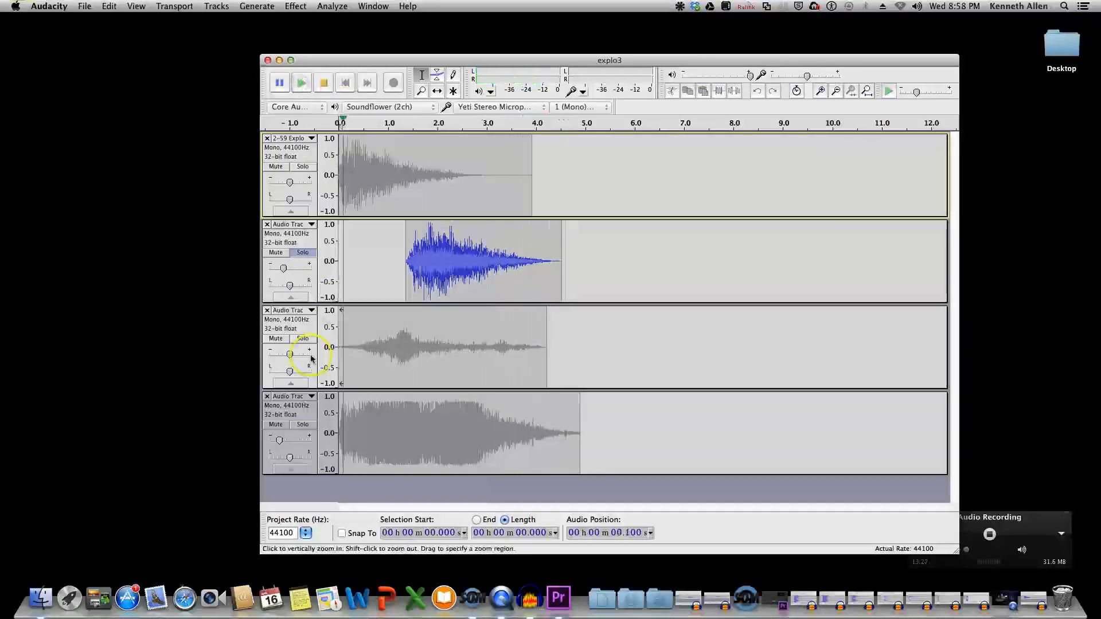
Move solo from the second track to the fourth and play the long explosion layer alone
click(310, 253)
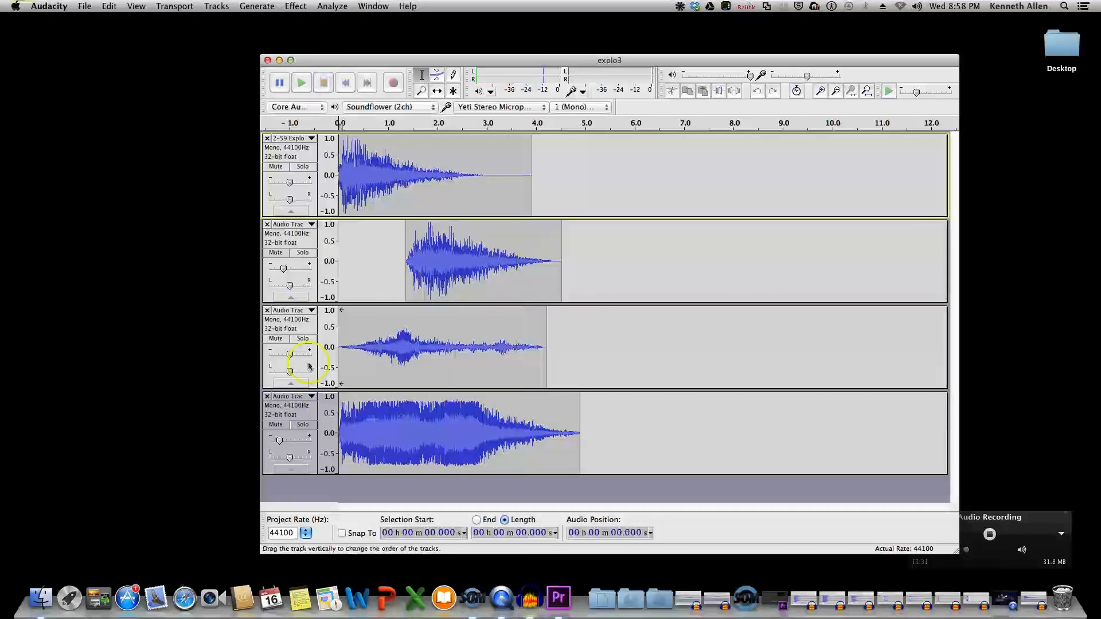
click(303, 425)
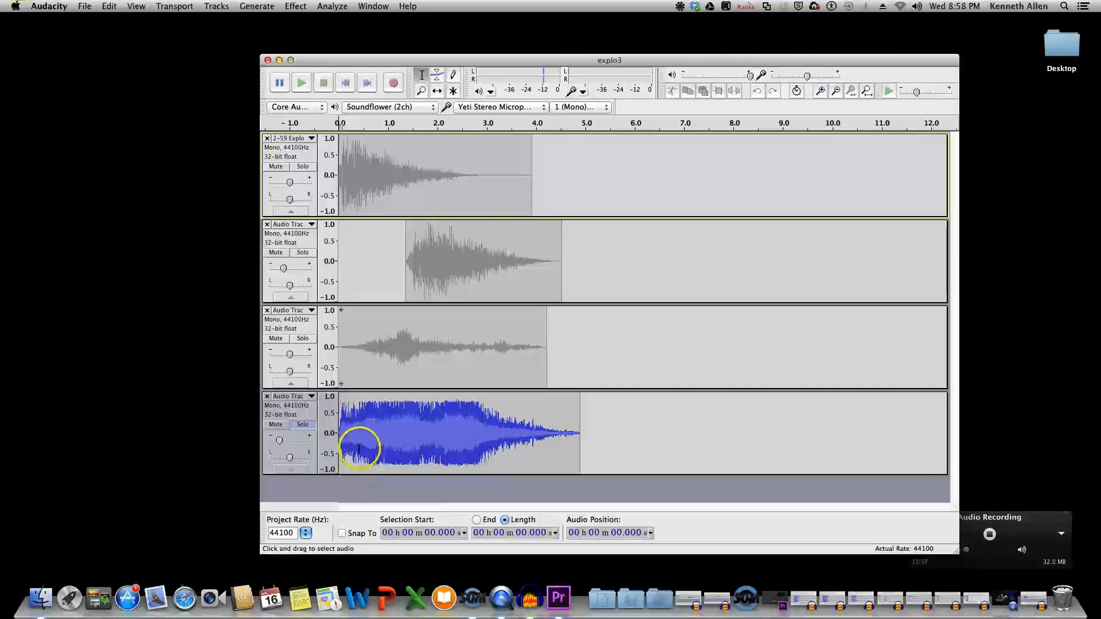
click(300, 86)
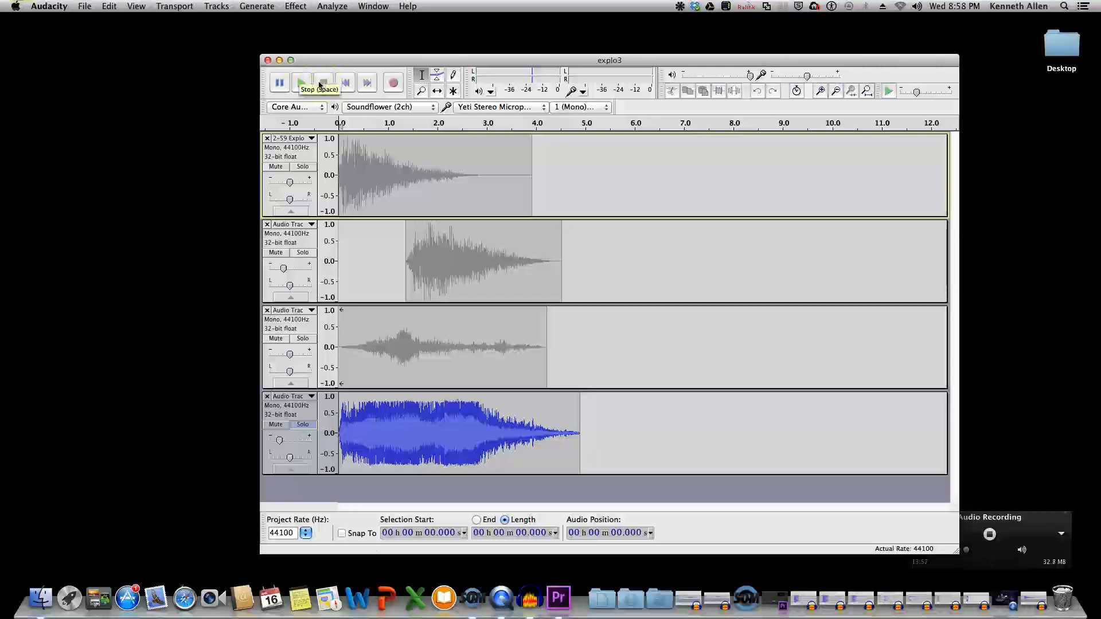
Replay the soloed fourth track several times, examining its sustained blast and fading tail, and stop playback
click(348, 84)
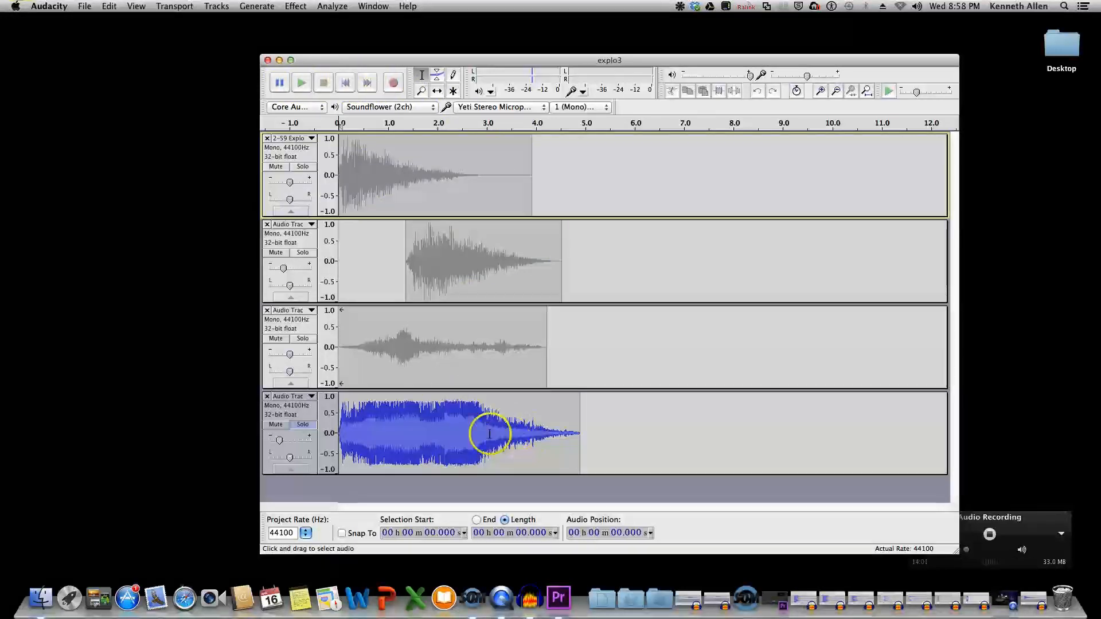
click(301, 83)
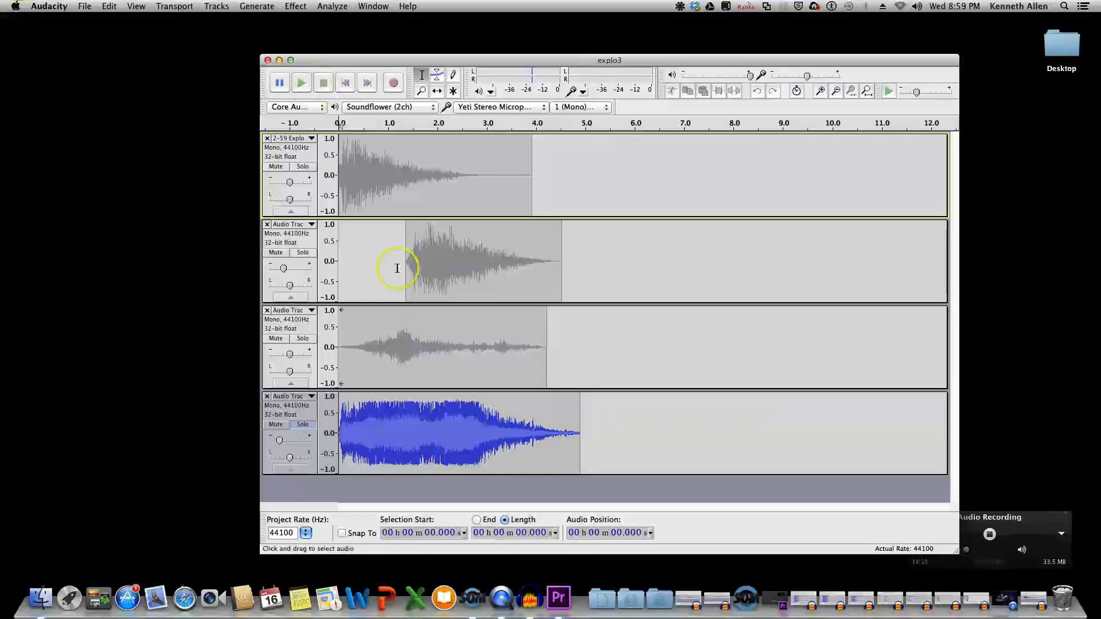
click(301, 84)
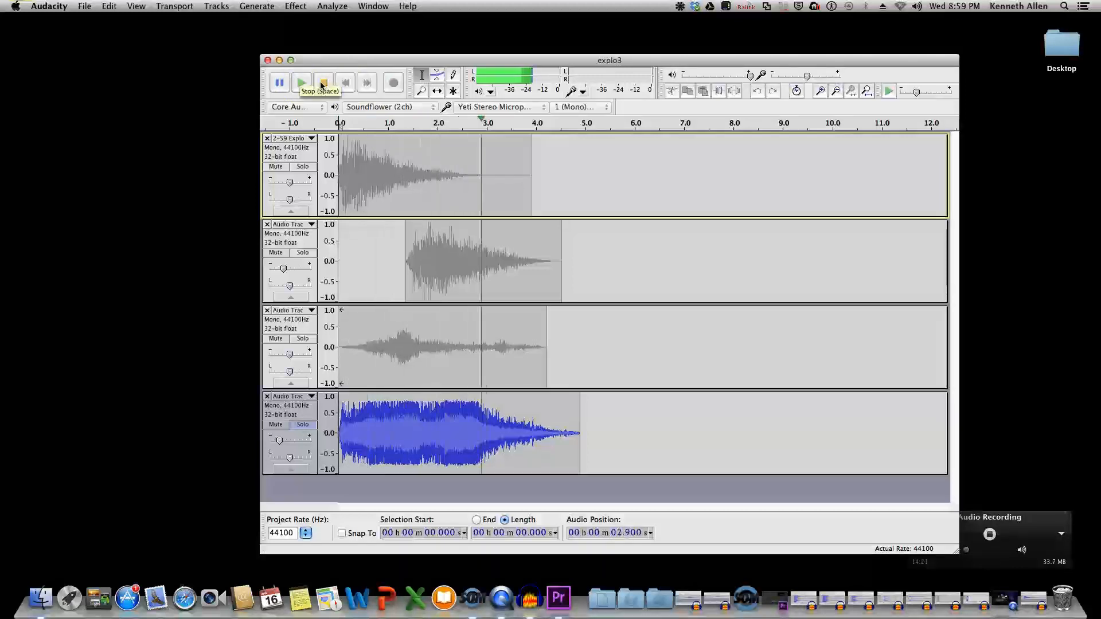
click(318, 90)
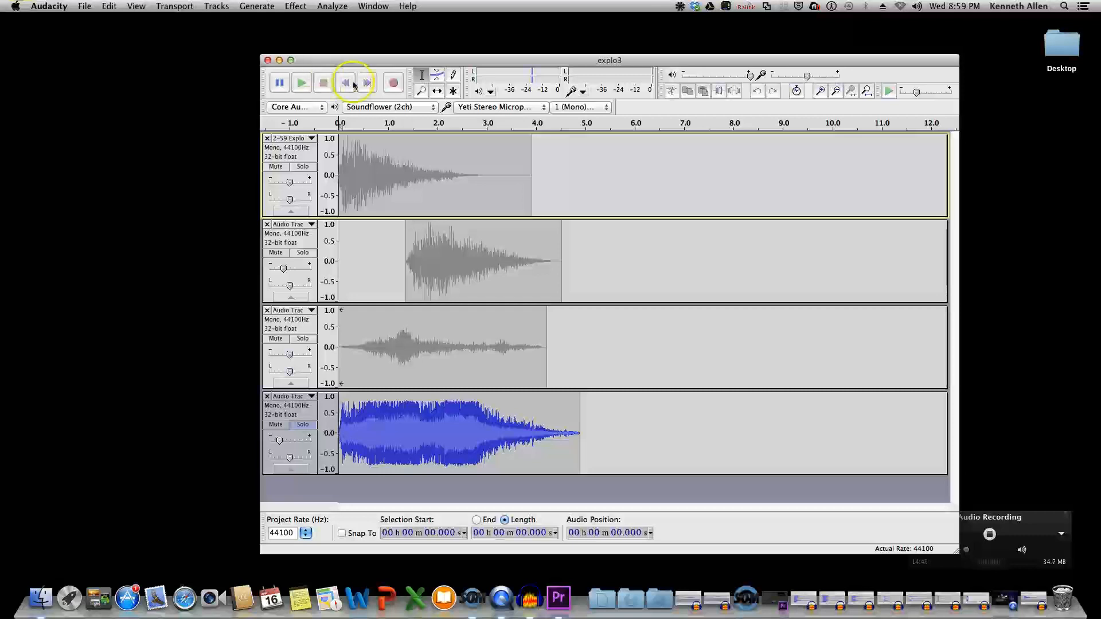
click(301, 83)
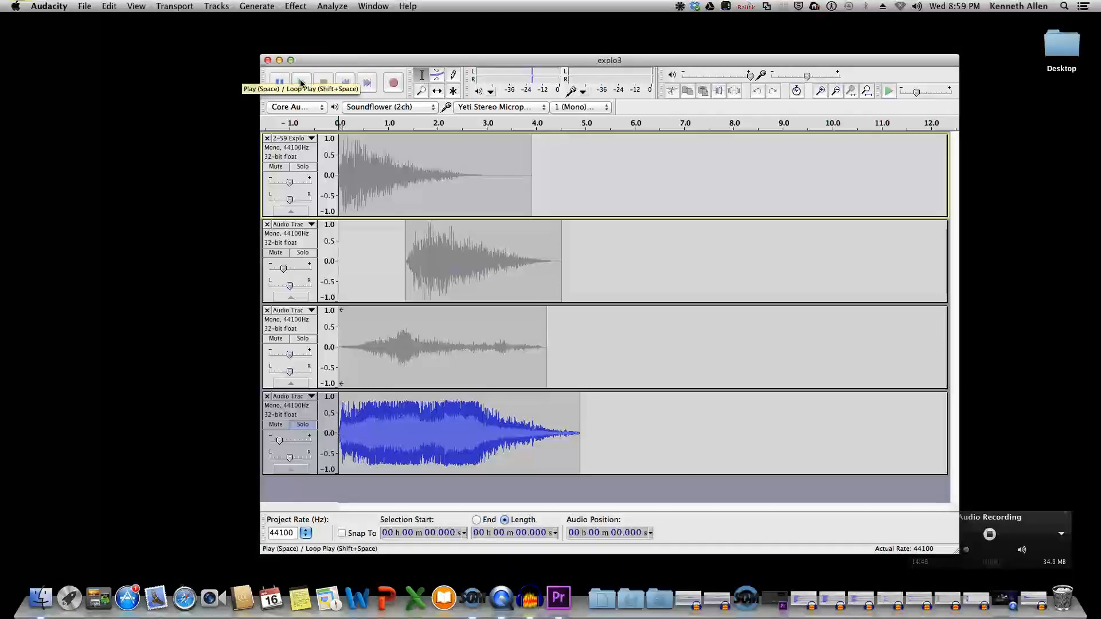
click(301, 83)
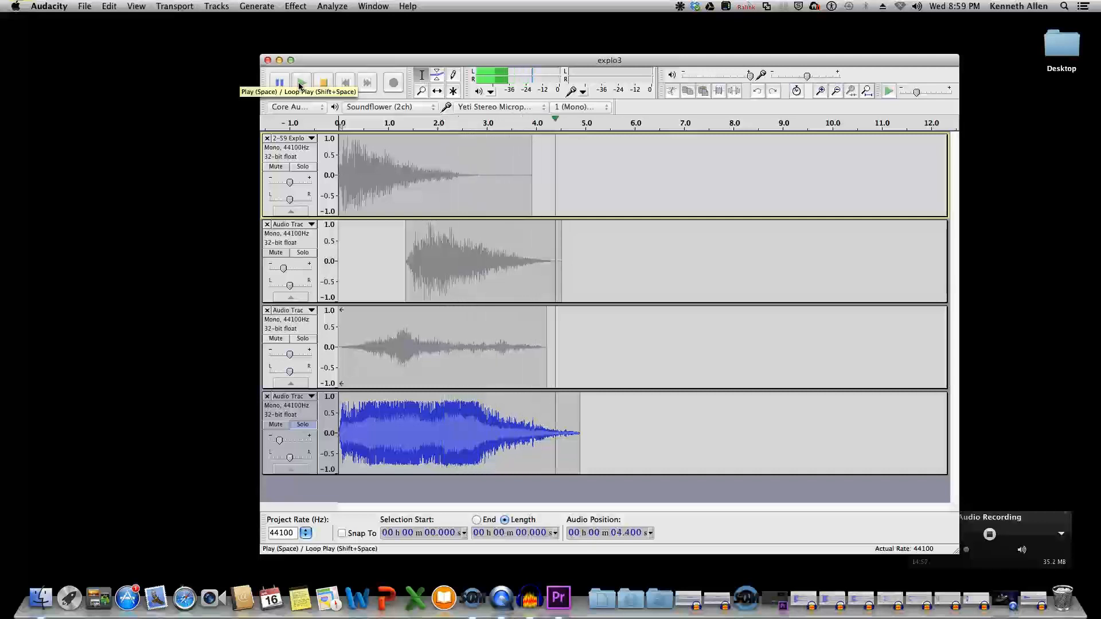
click(324, 91)
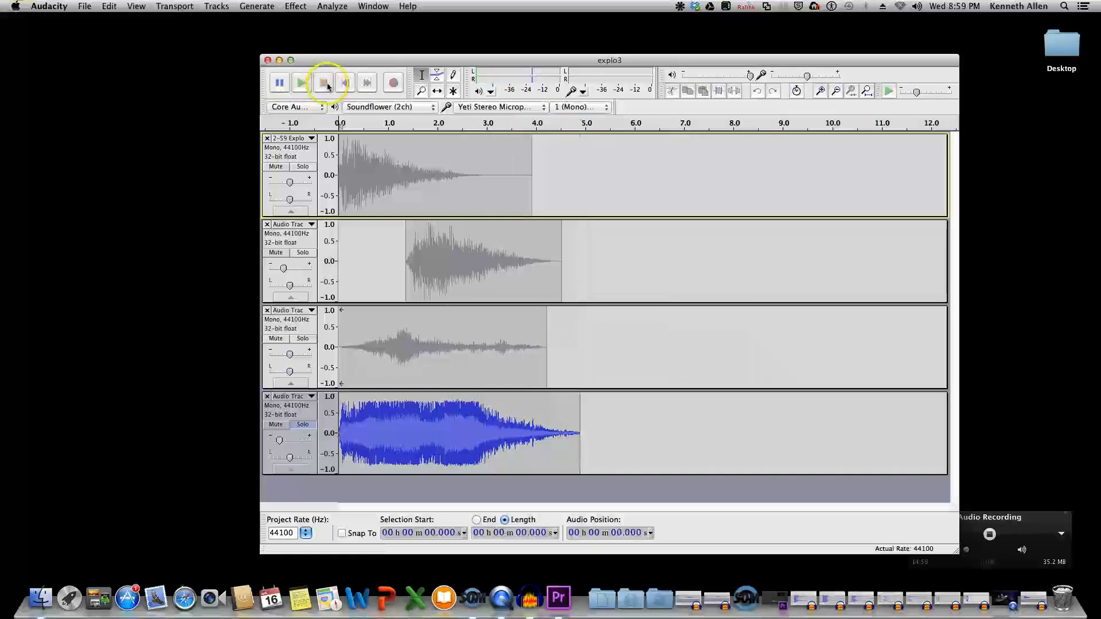
Remove solo from the fourth track, return to the start and play all four explo3 layers together
click(310, 427)
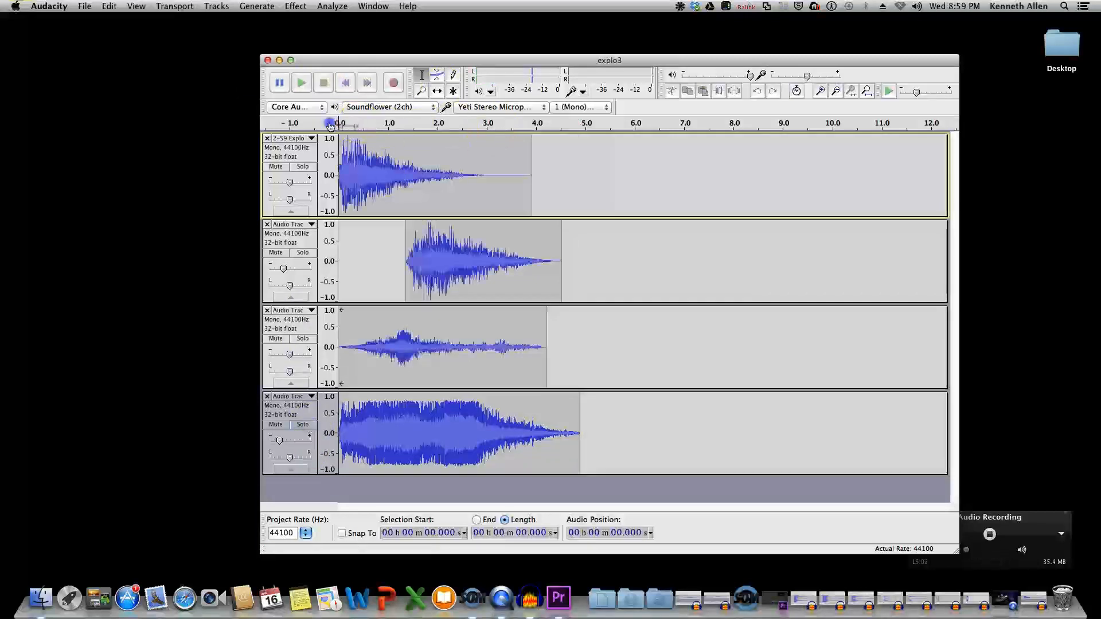
click(345, 83)
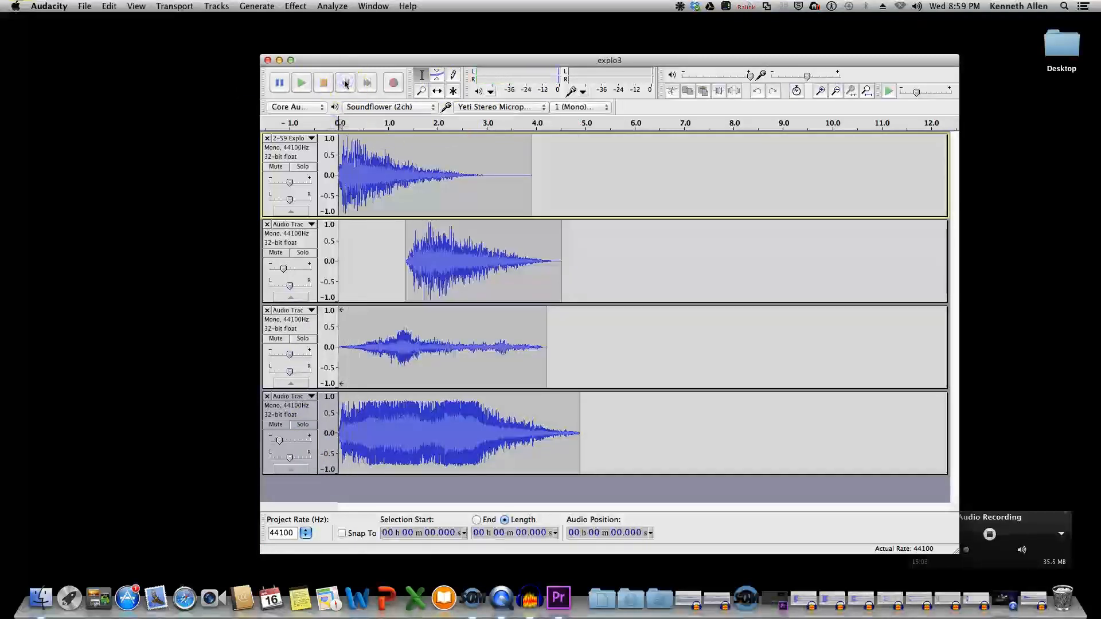
click(300, 84)
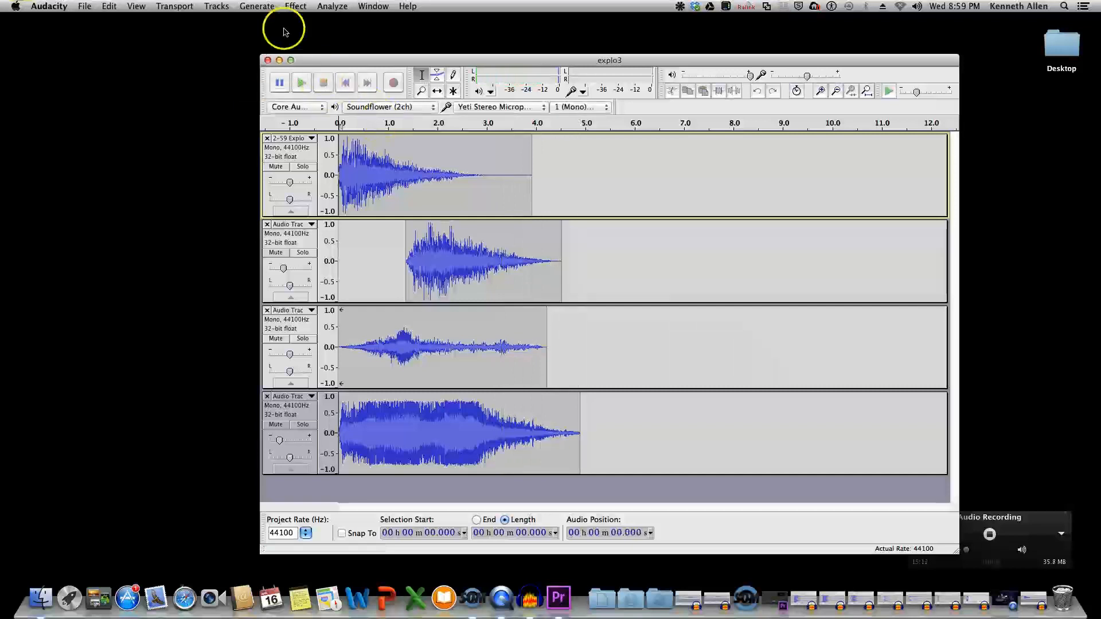
Minimize explo3, reopen nostro_explode_wpod_no_audio.mov and scrub it to the shockwave rings at the 8- and 10-second marks
click(280, 61)
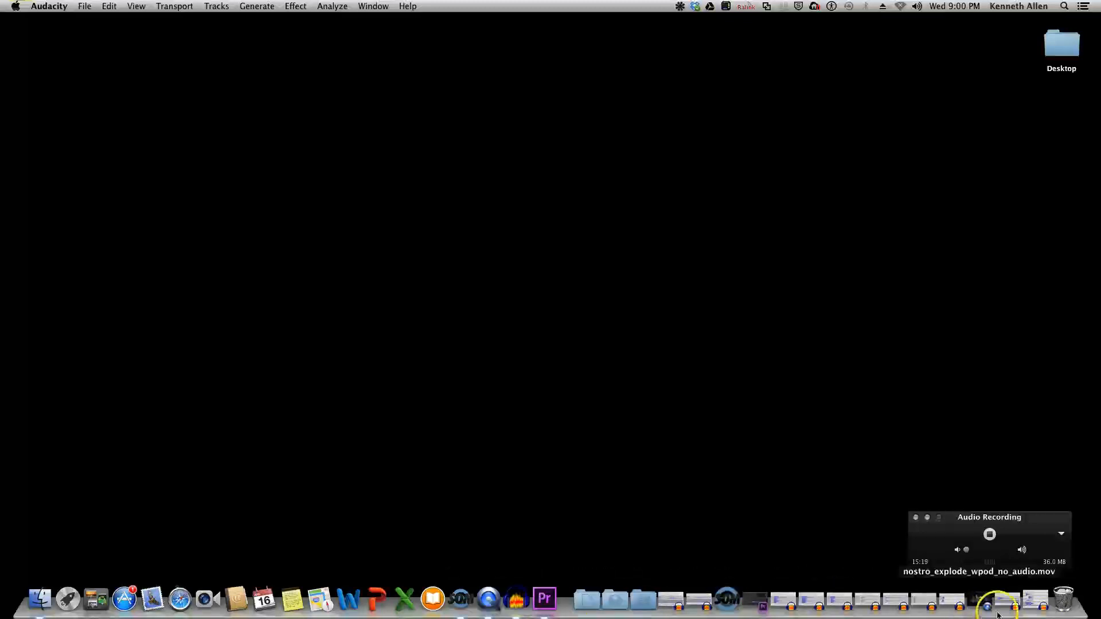
click(980, 598)
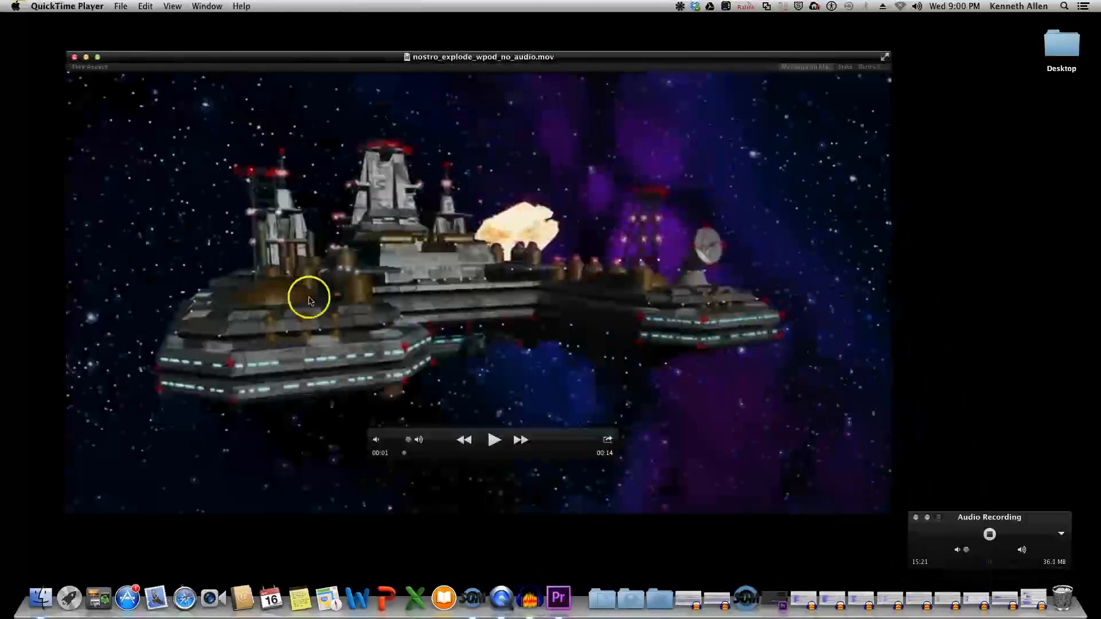
drag(404, 454, 509, 457)
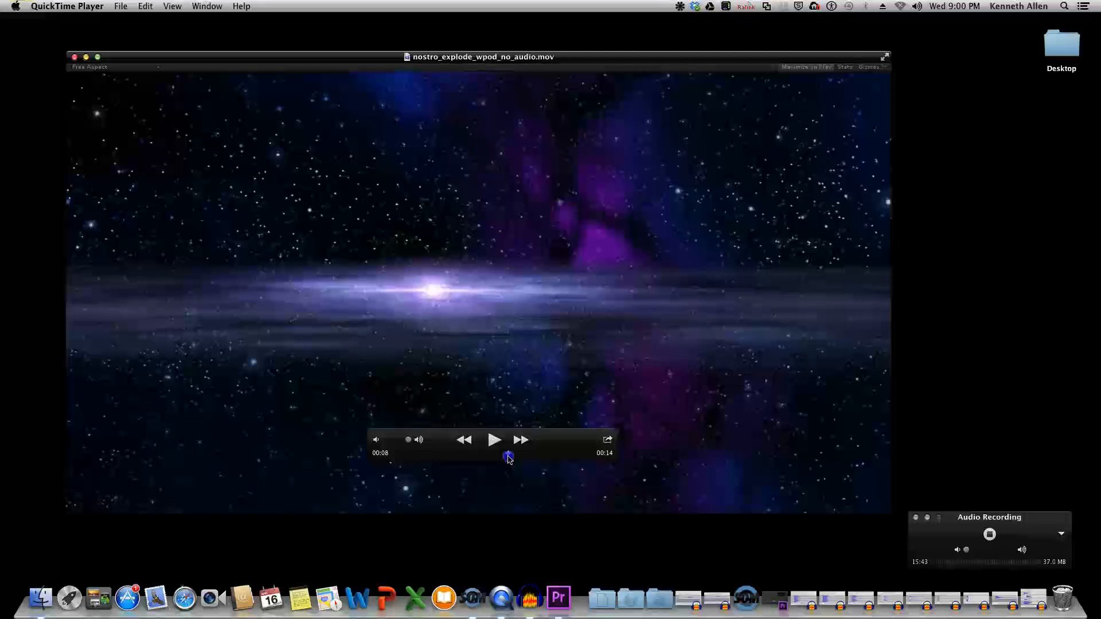
drag(509, 457, 532, 454)
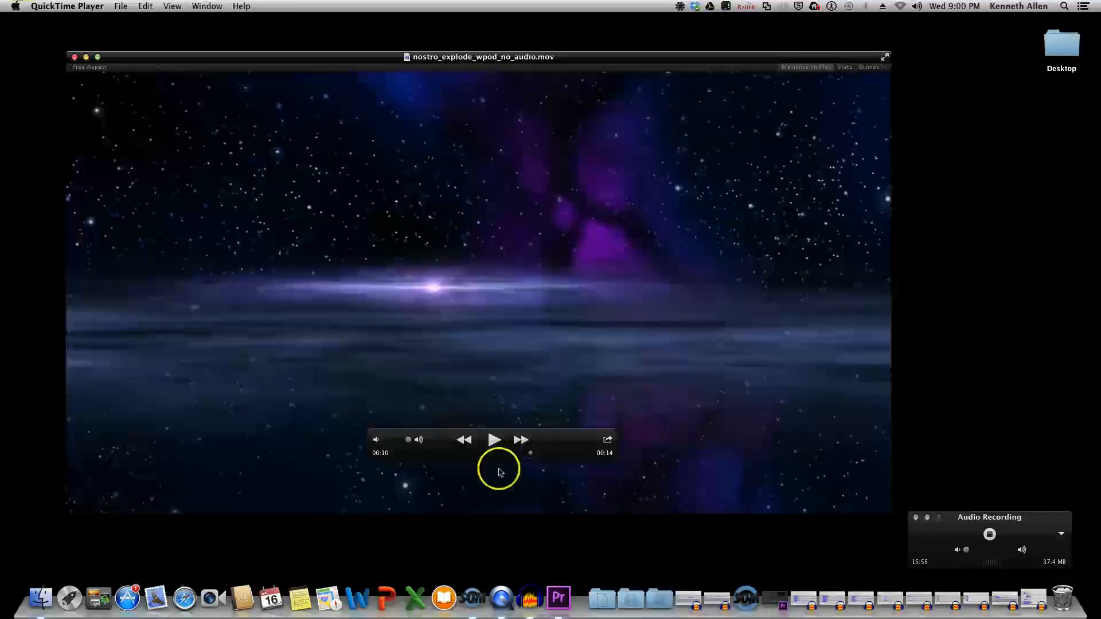
drag(531, 454, 532, 455)
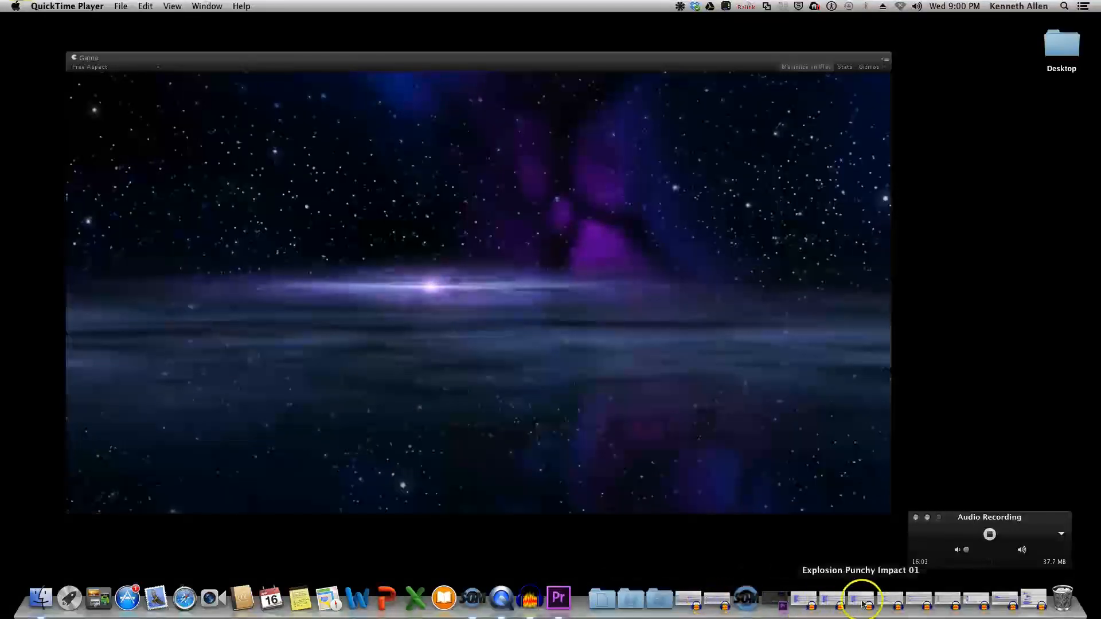
Open the 87 Reverse Stinger – Long Distorted Whoosh By project, play it and stop playback
click(895, 602)
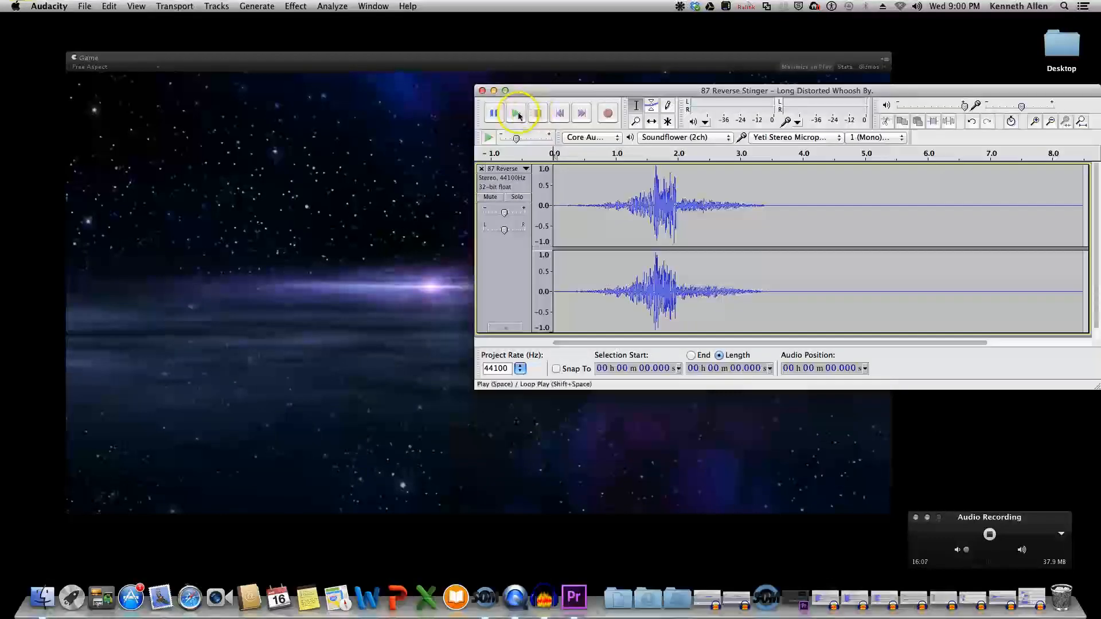
click(518, 113)
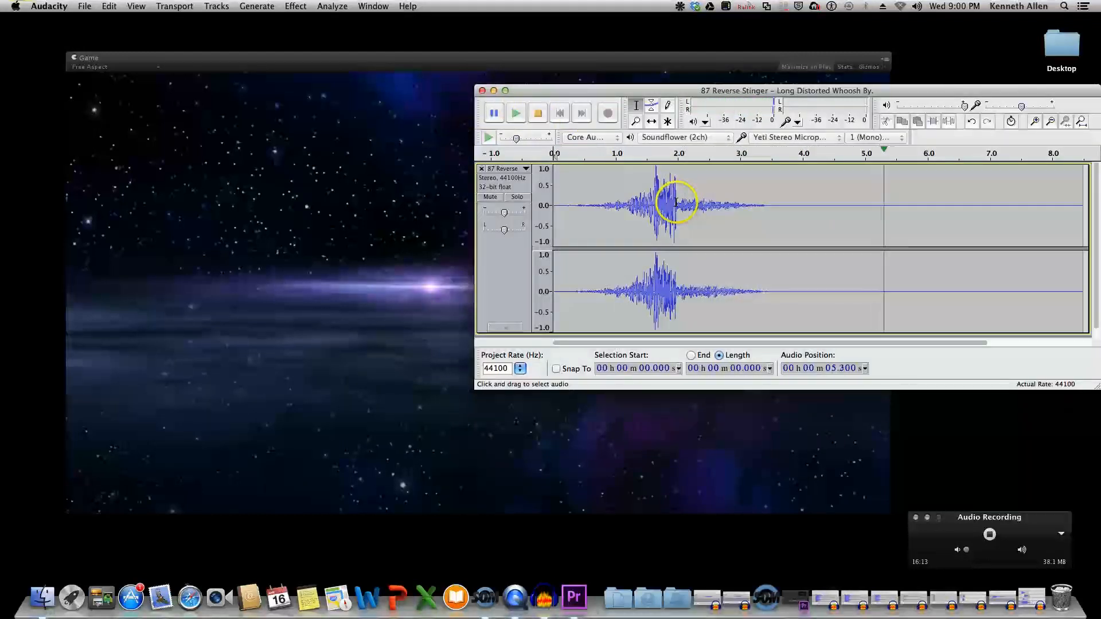
click(538, 114)
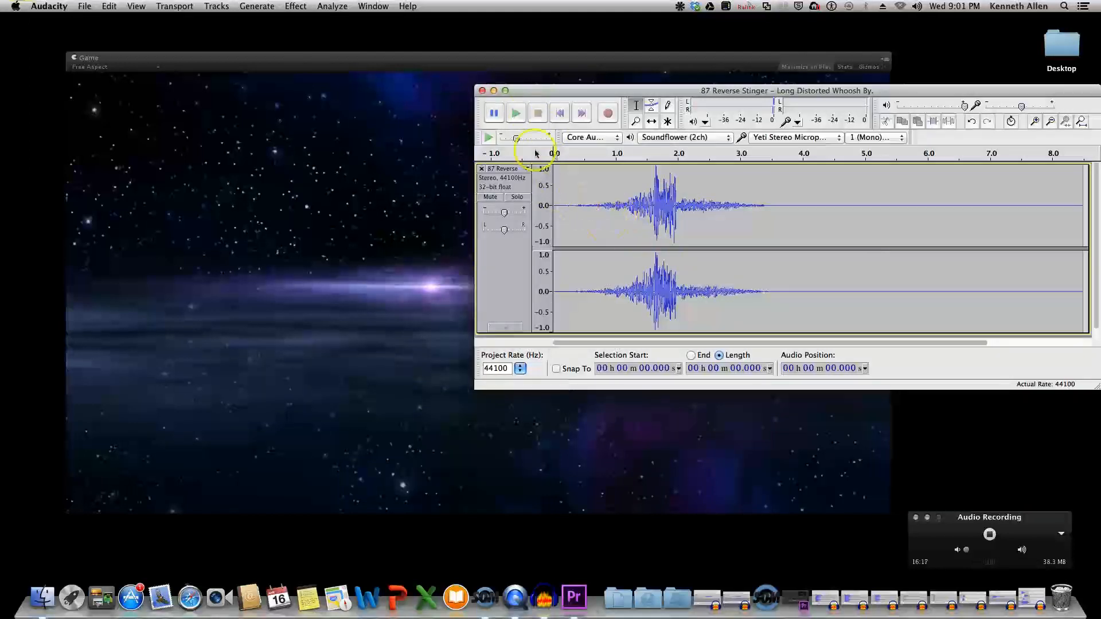
Scrub the video back to the pod flyby at the 5-second mark, and replay the Reverse Stinger whoosh against that frame
click(392, 158)
drag(534, 455, 459, 457)
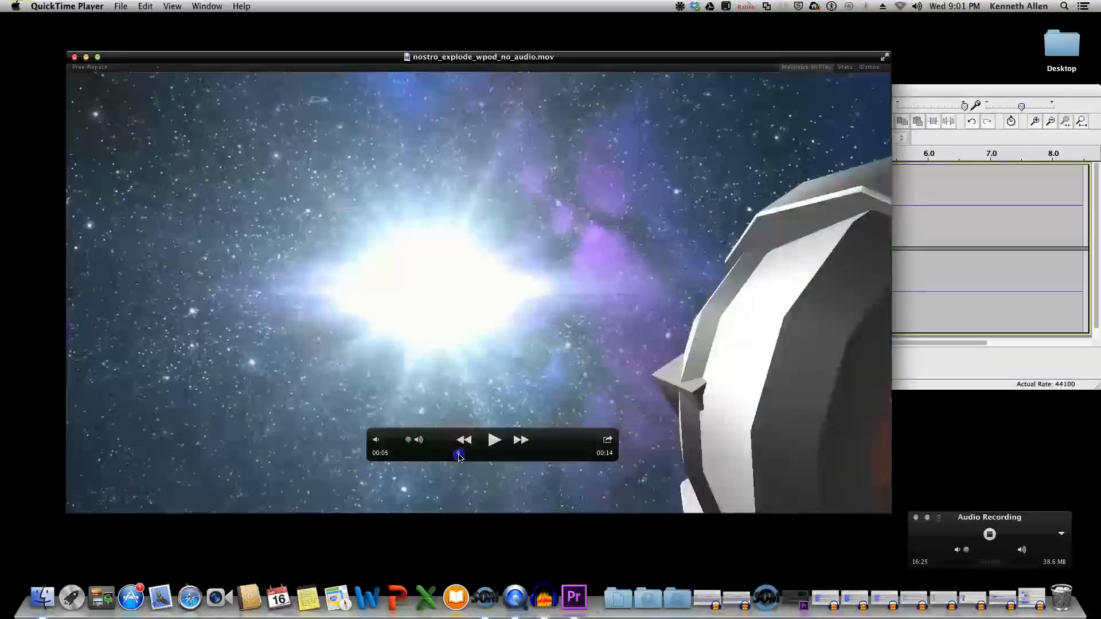
click(963, 100)
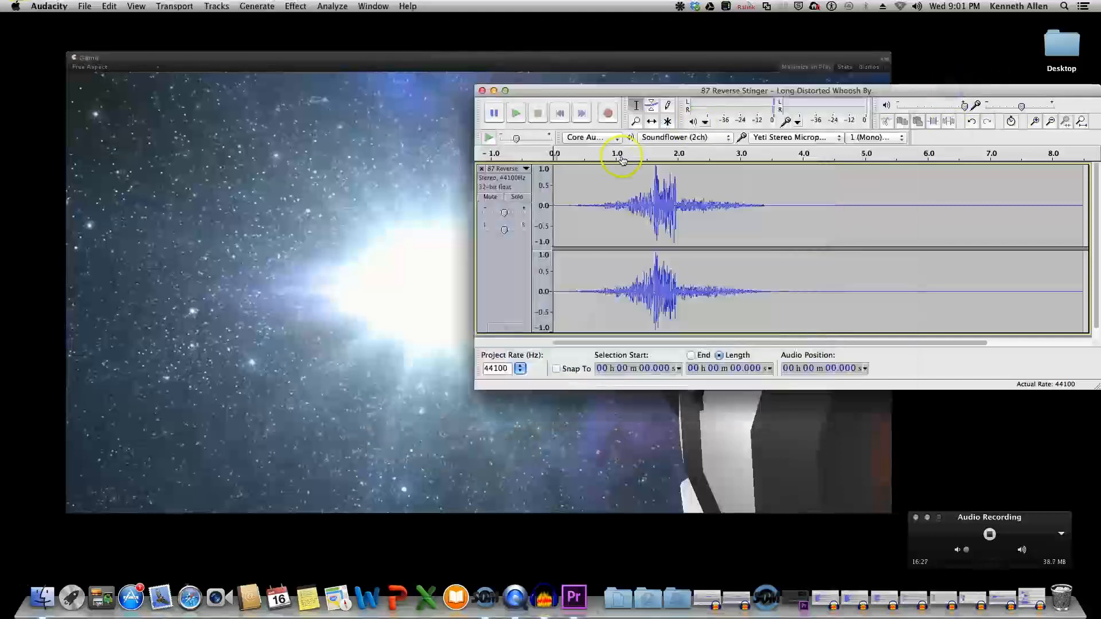
click(515, 114)
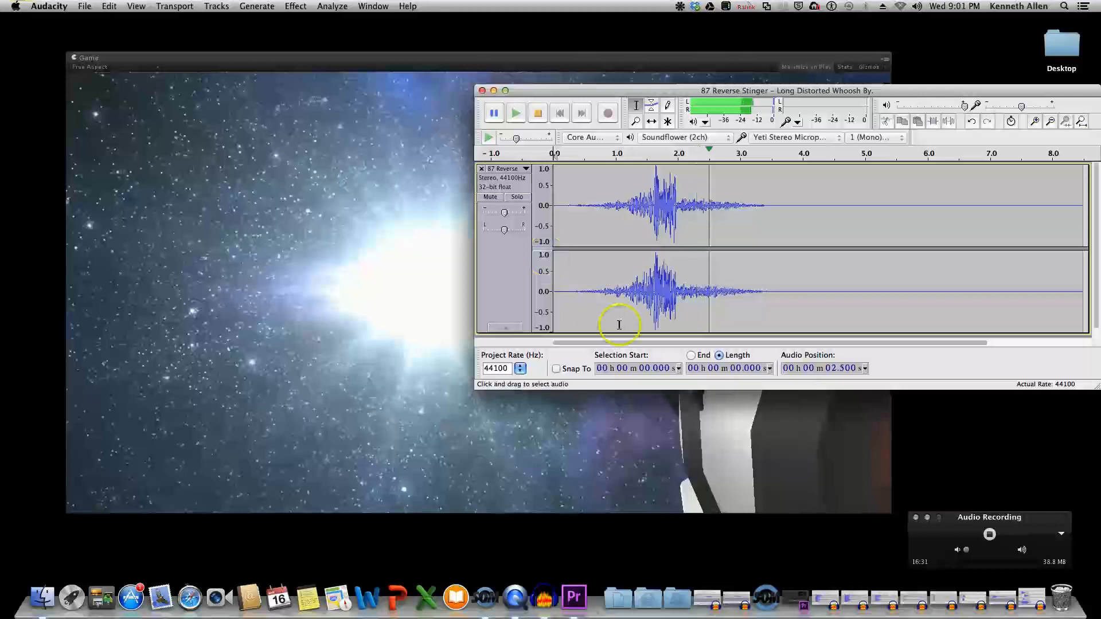
click(538, 114)
Scrub the video forward to the 7-second mark and return to the Reverse Stinger project
click(571, 71)
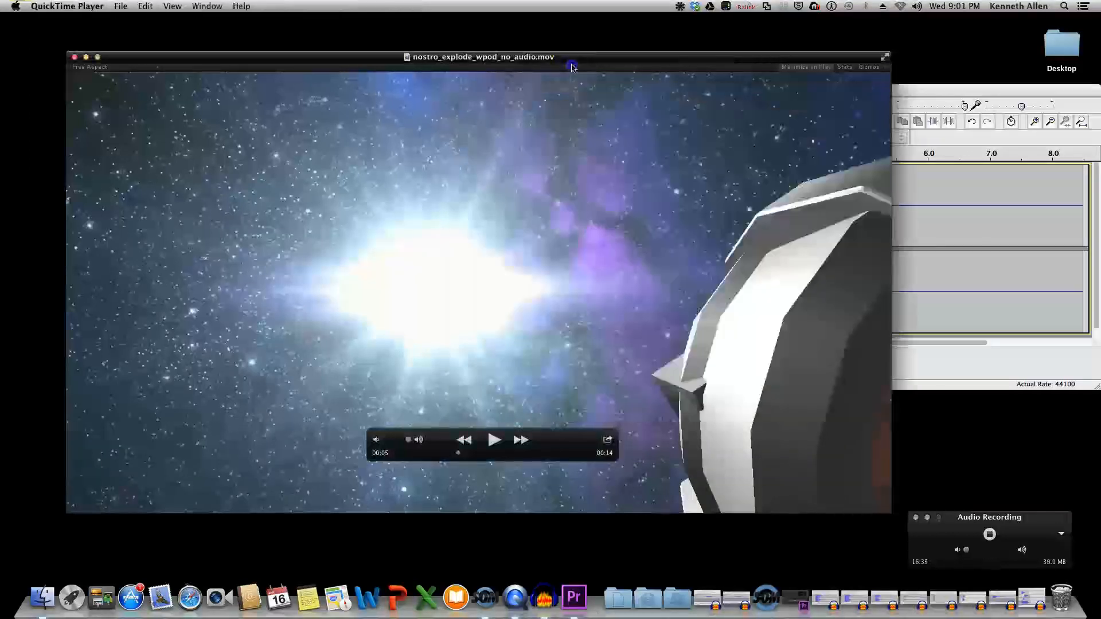
drag(459, 457, 484, 457)
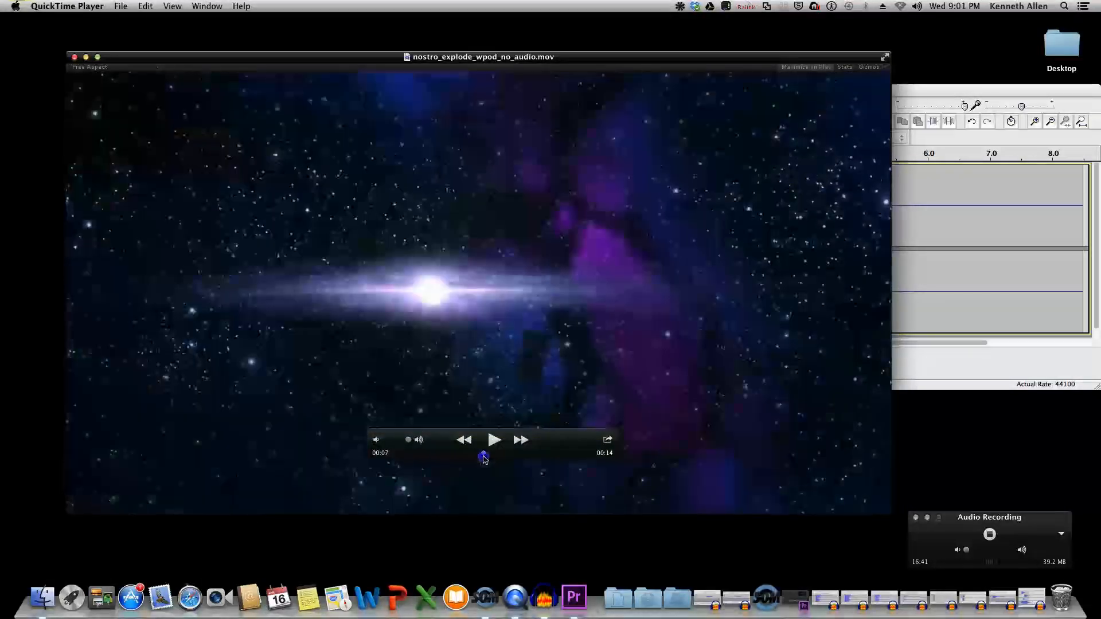
click(922, 143)
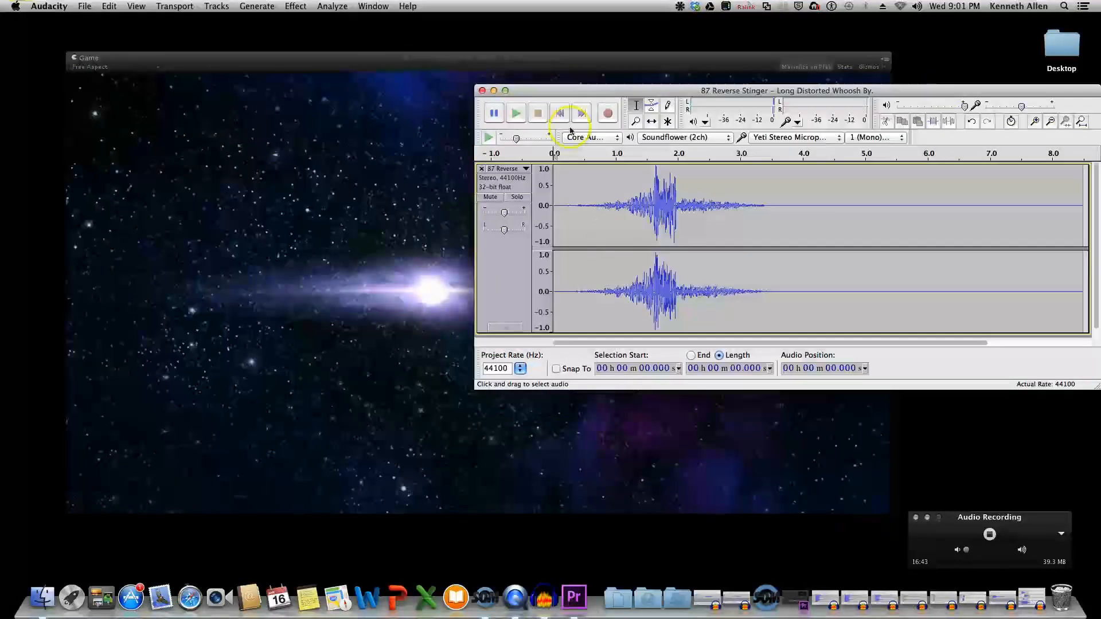
Minimize the Reverse Stinger project, open Flare_By, play its two layered tracks and move its window over the middle of the video
click(493, 90)
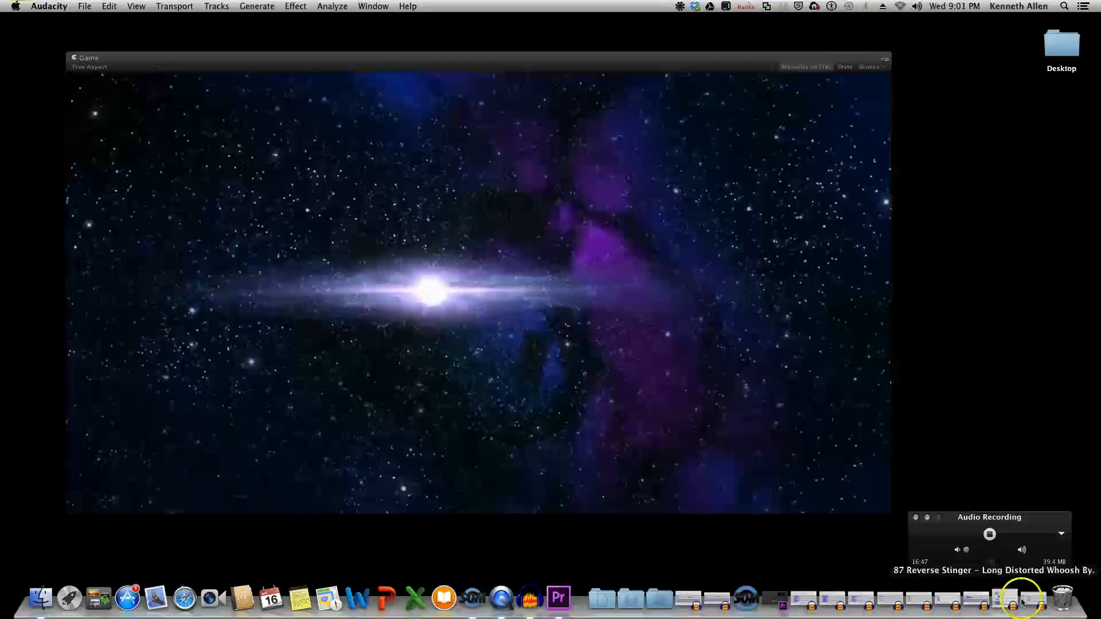
click(949, 599)
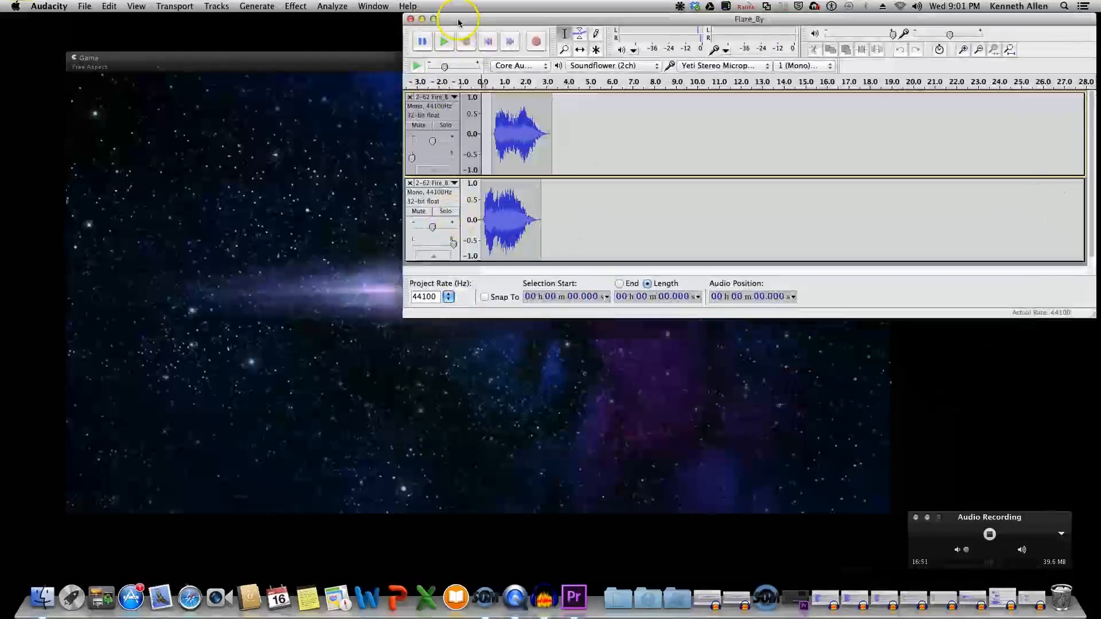
click(445, 43)
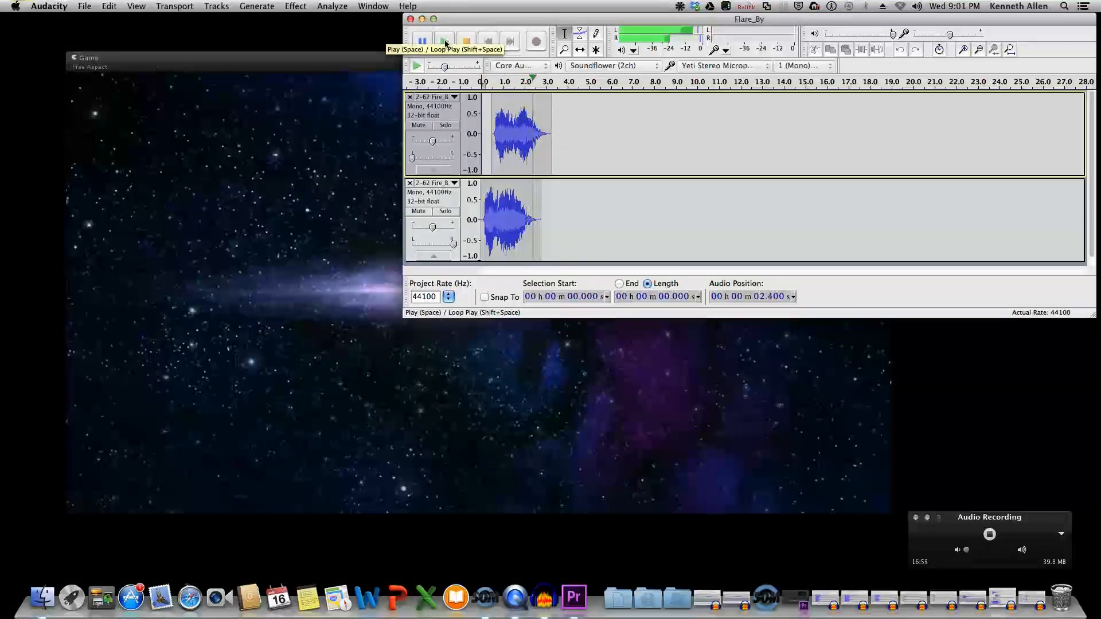
drag(588, 19, 447, 59)
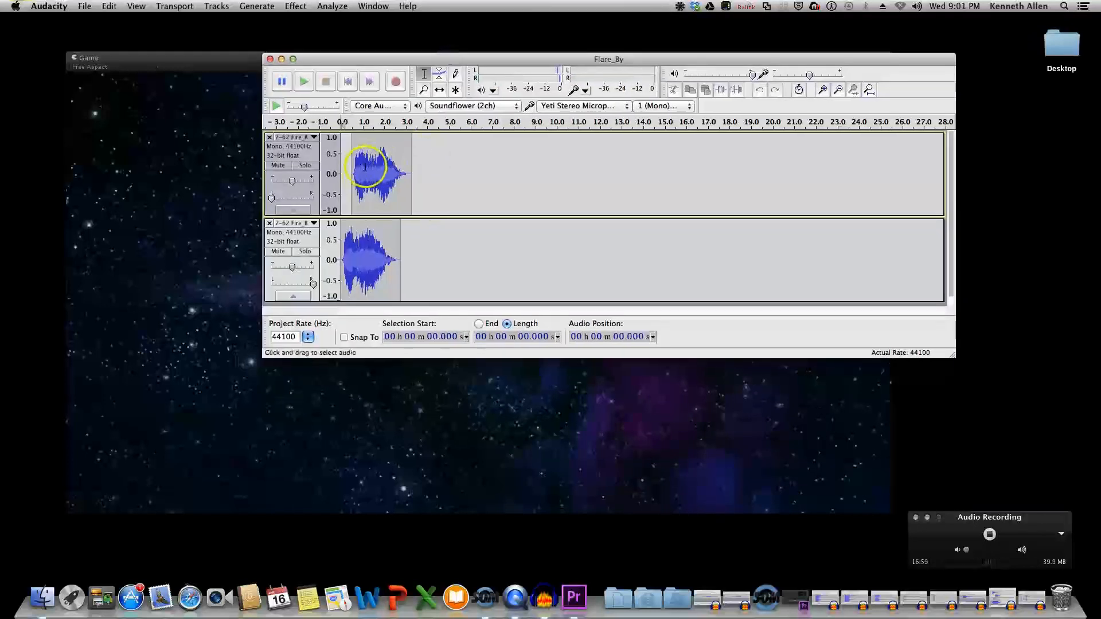
Generate 22241 samples of silence in the empty gap at the start of Flare_By's first track
drag(350, 176, 334, 176)
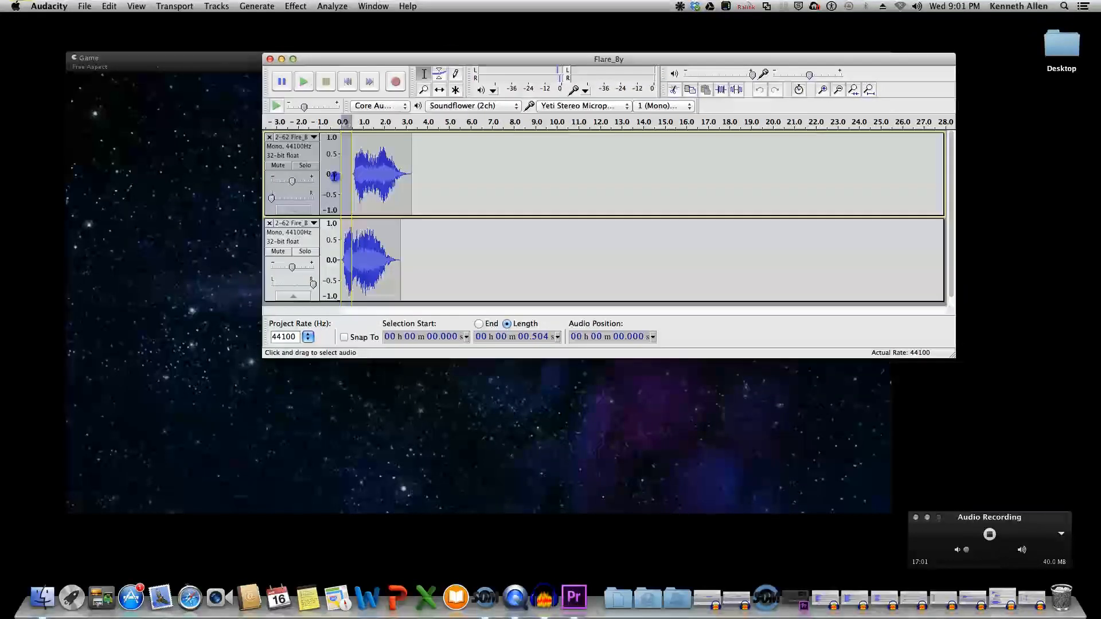
click(261, 6)
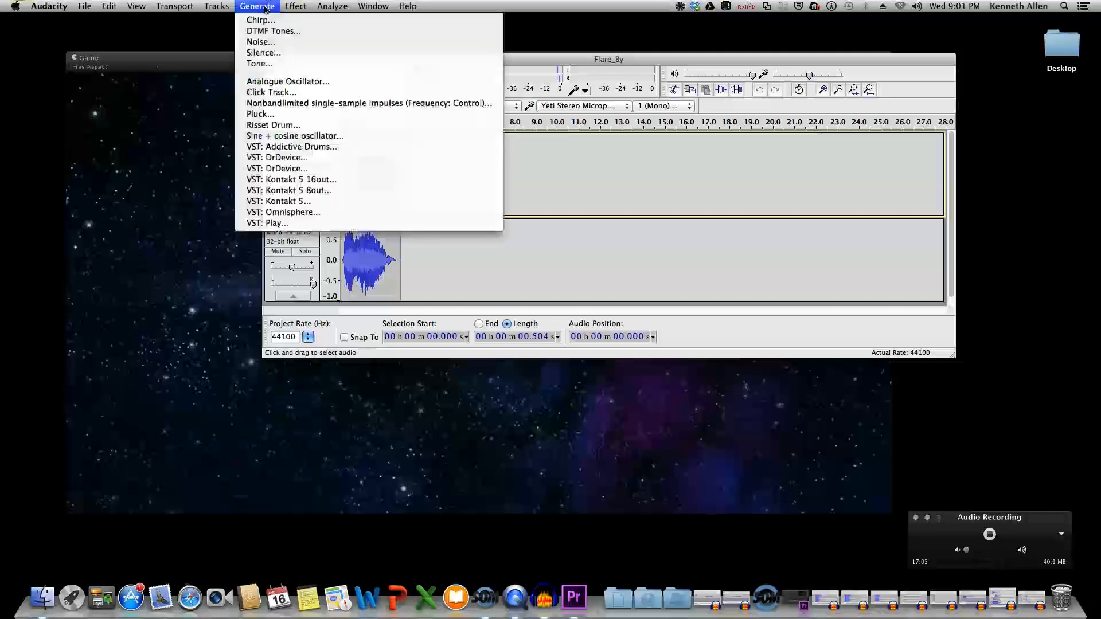
click(280, 57)
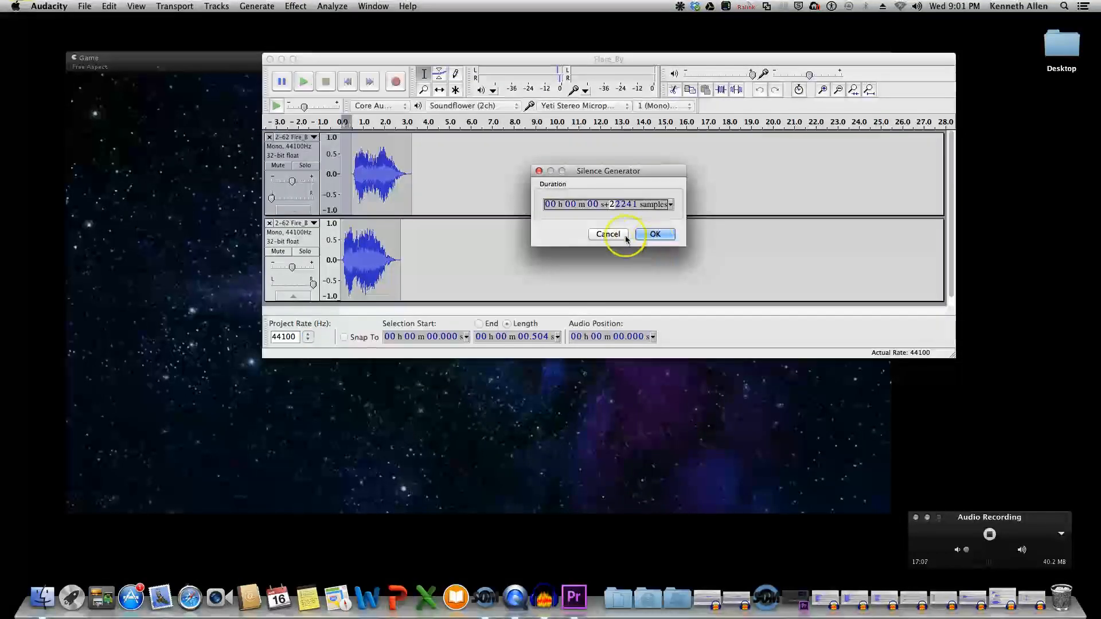
click(655, 234)
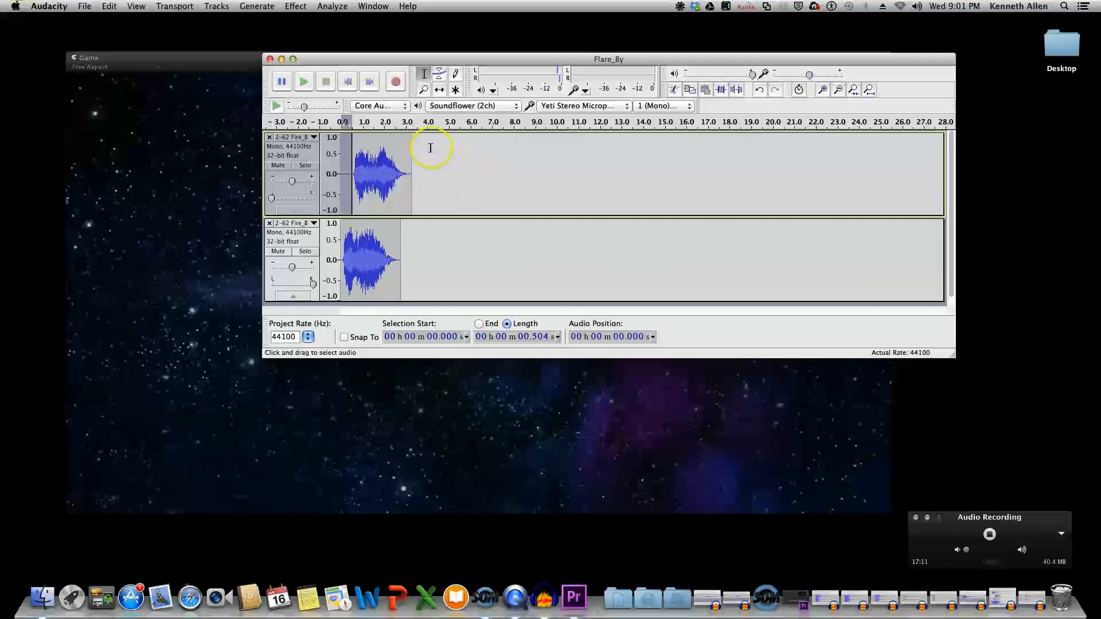
Return Flare_By to the start, play both tracks together and stop playback
click(347, 84)
click(304, 82)
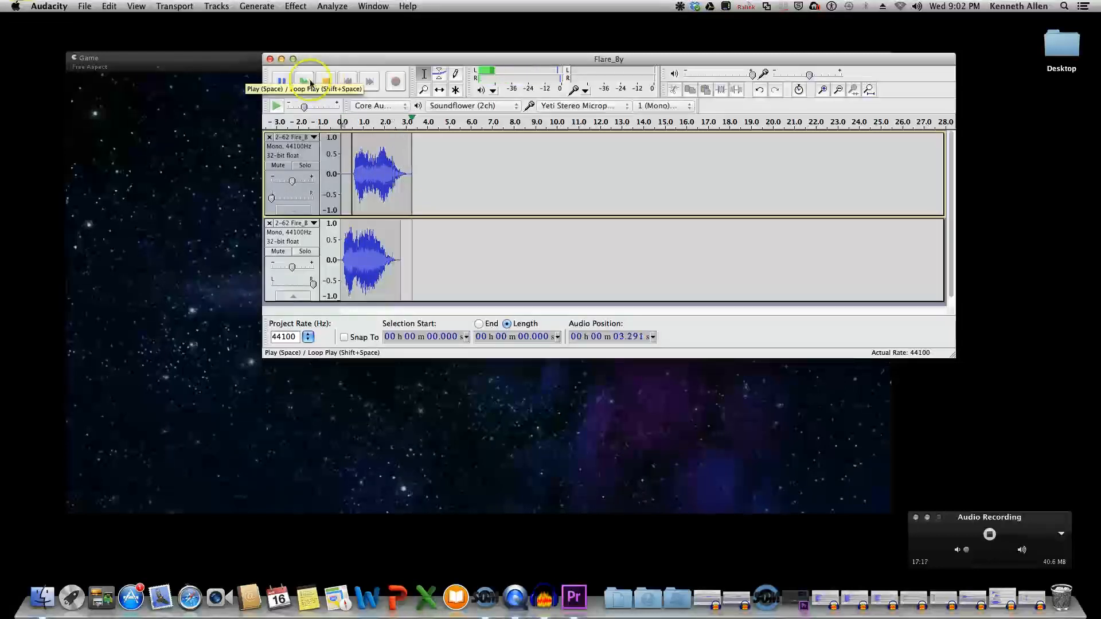
click(325, 82)
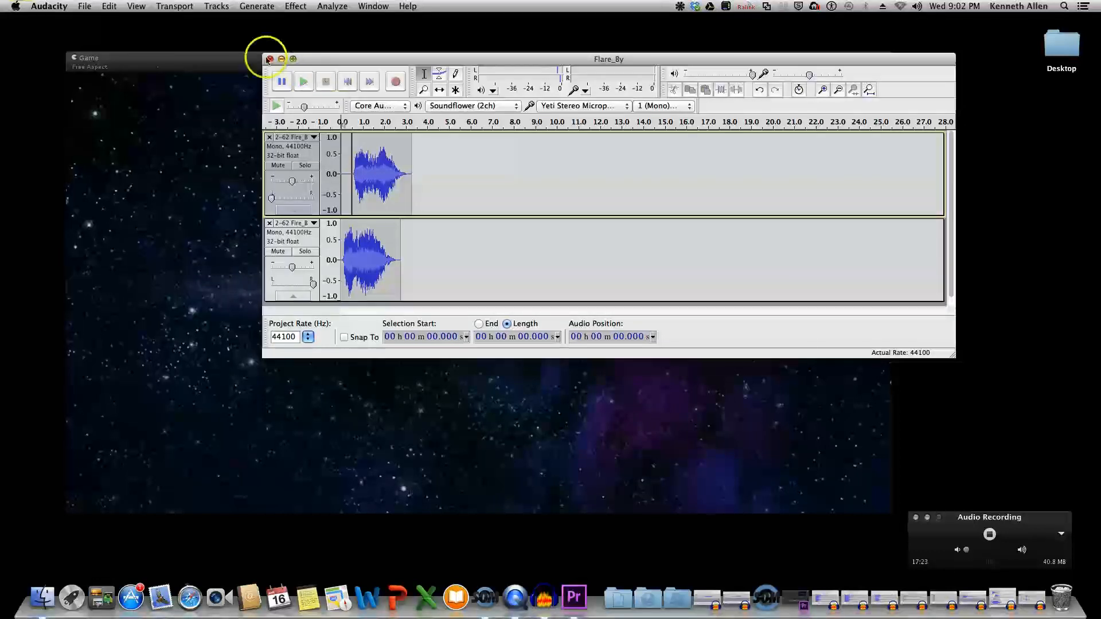
Minimize Flare_By, open the JesonsFlyby project and move its window up over the video's upper part
click(281, 59)
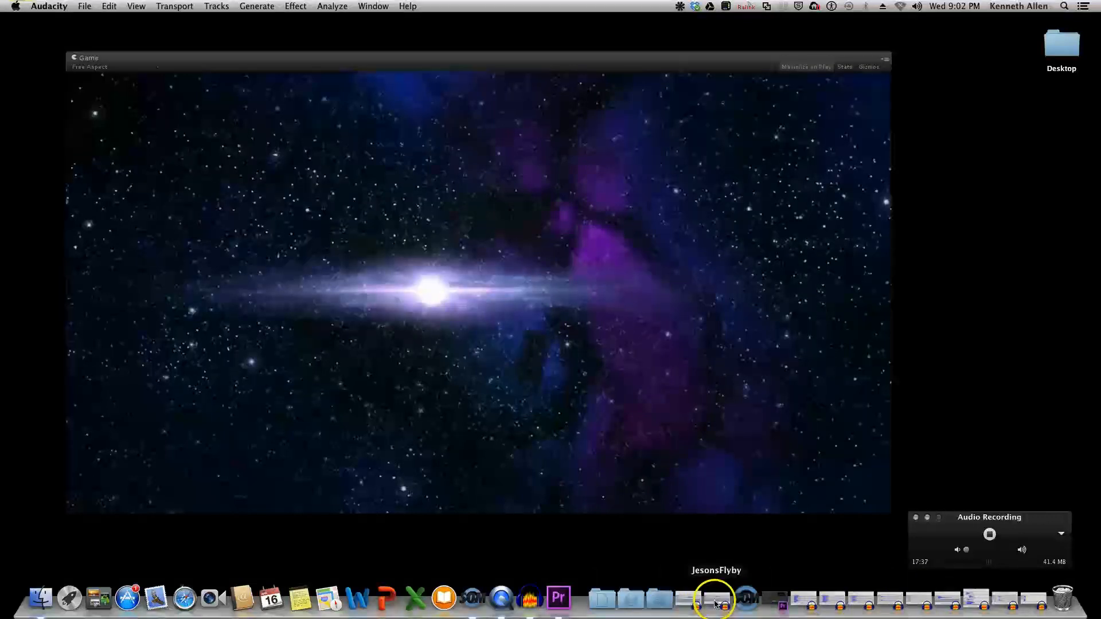
click(687, 601)
click(774, 356)
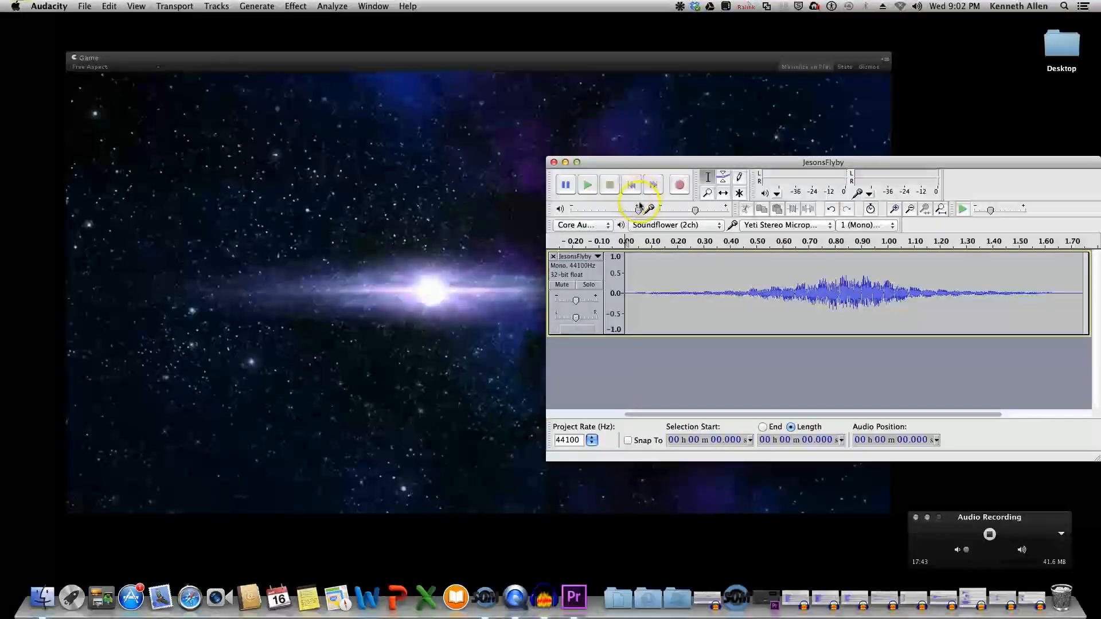
drag(653, 166, 642, 29)
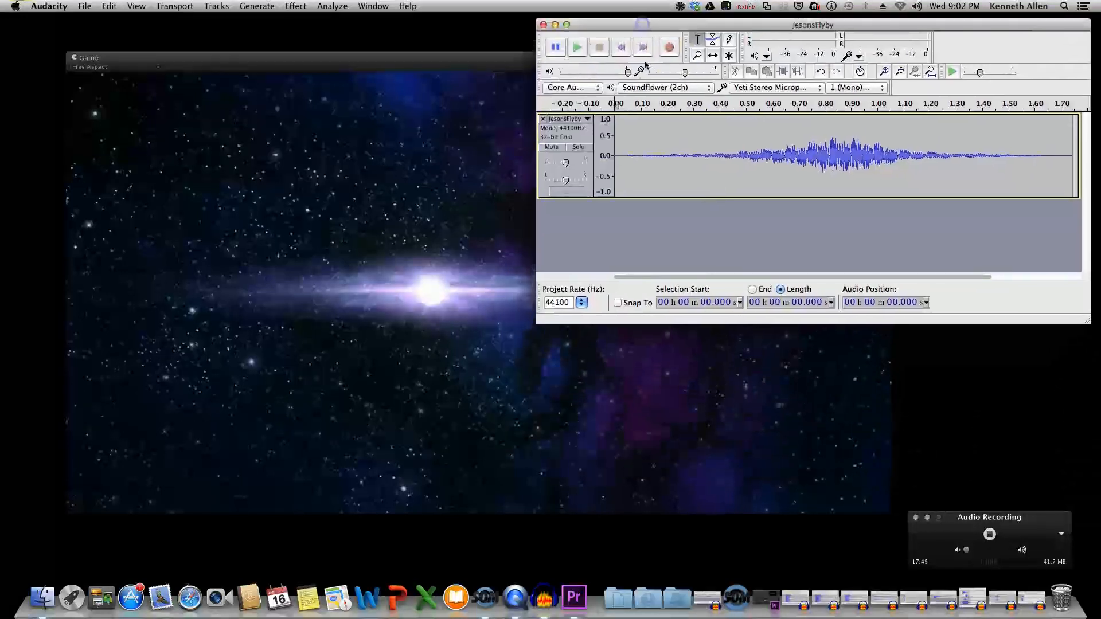
Scrub the video back to the 5-second mark and fine-tune the frame to show the pod's open interior during the flyby
click(500, 61)
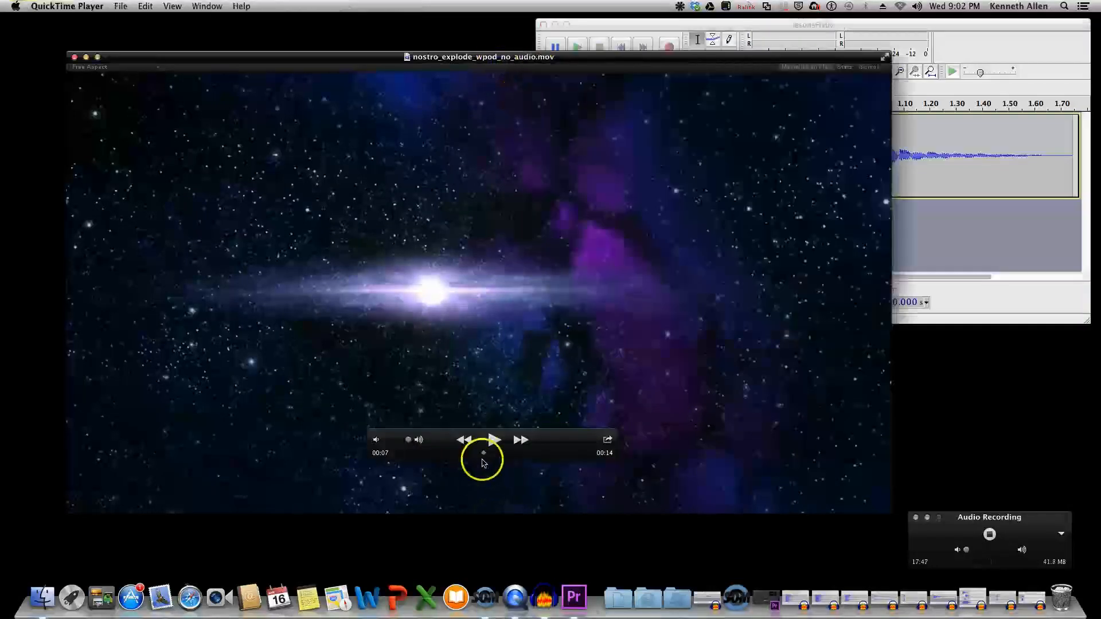
mouse_move(480, 456)
mouse_down()
mouse_move(440, 456)
mouse_move(459, 455)
mouse_up()
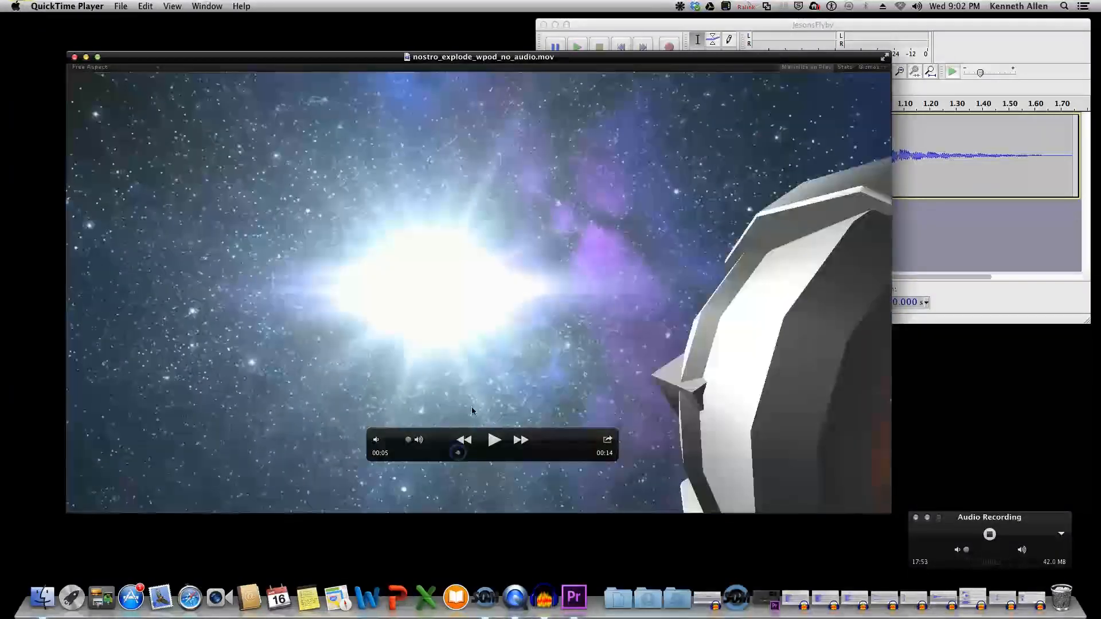
click(642, 25)
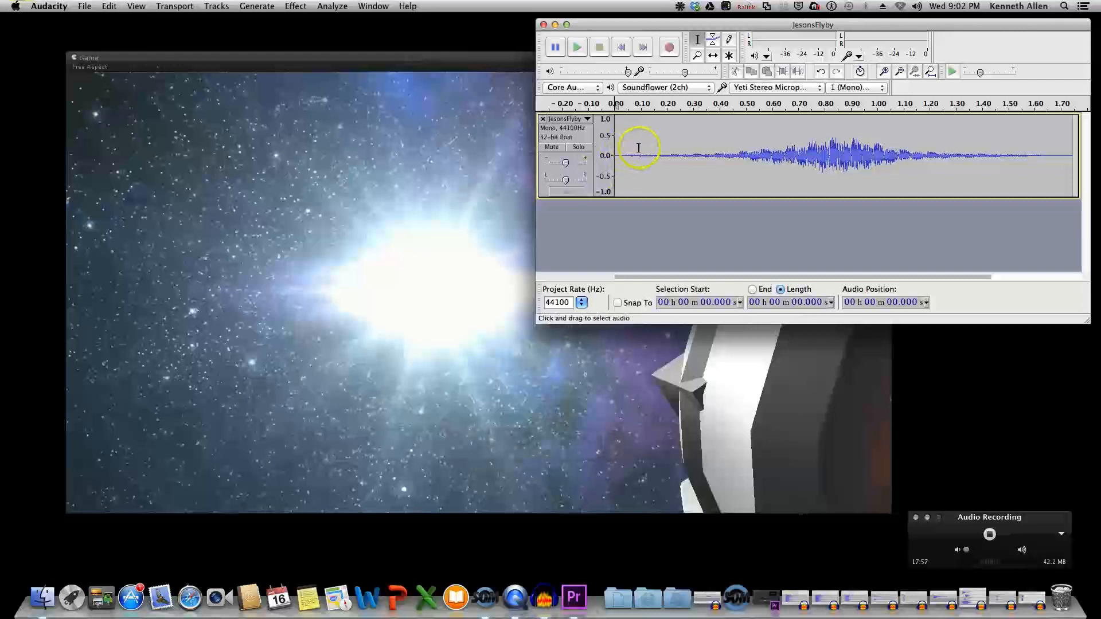
click(524, 55)
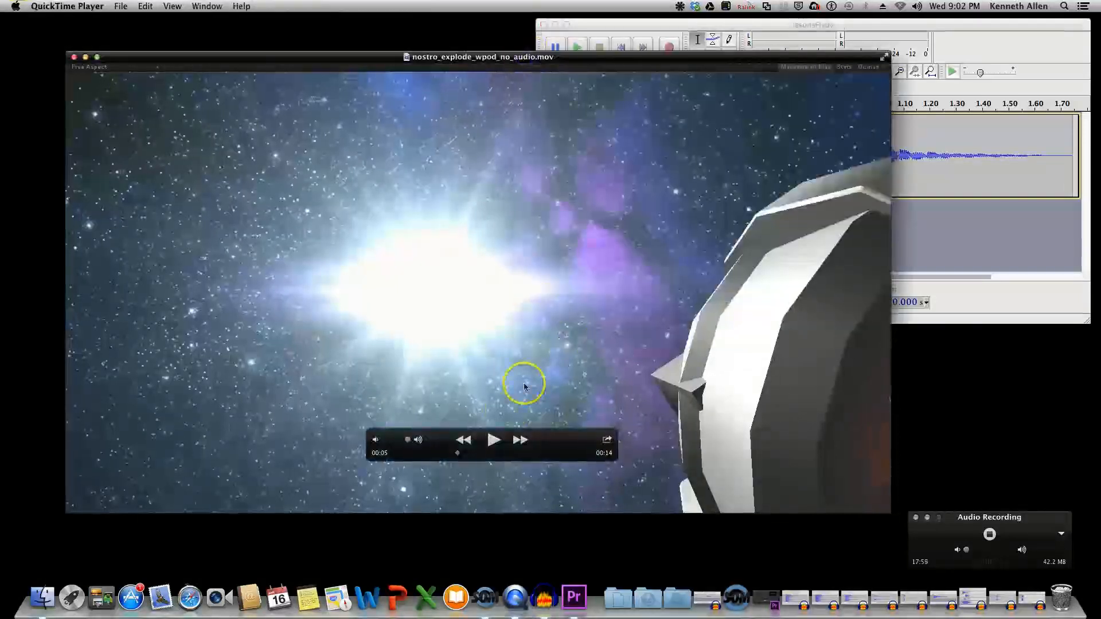
drag(457, 456, 457, 455)
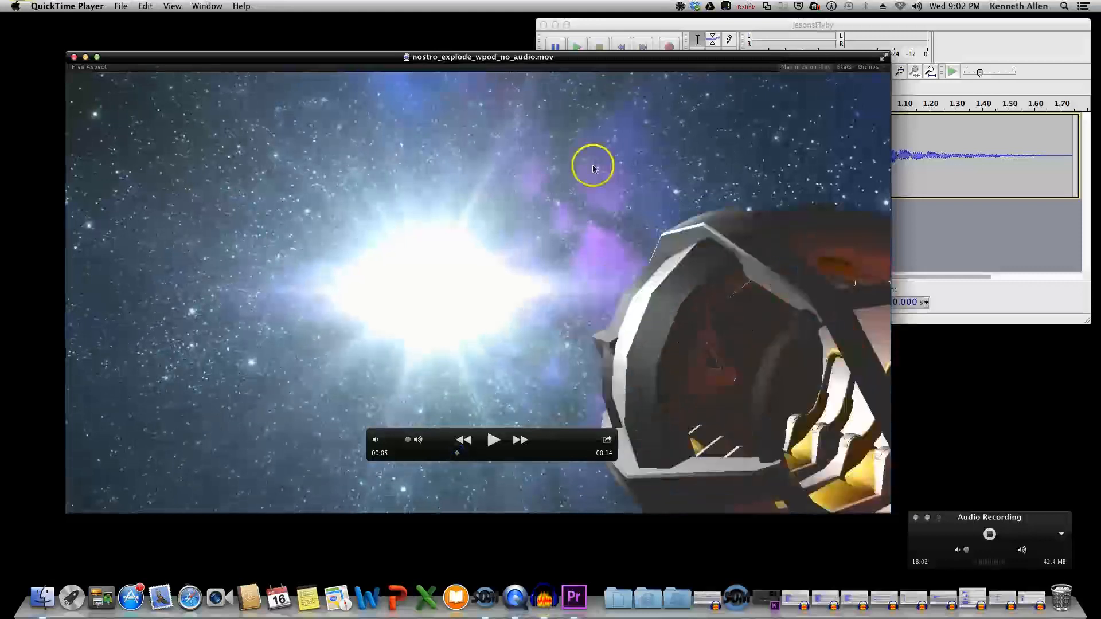
Return to JesonsFlyby, play the flyby sound against the pod frame and stop playback
click(631, 30)
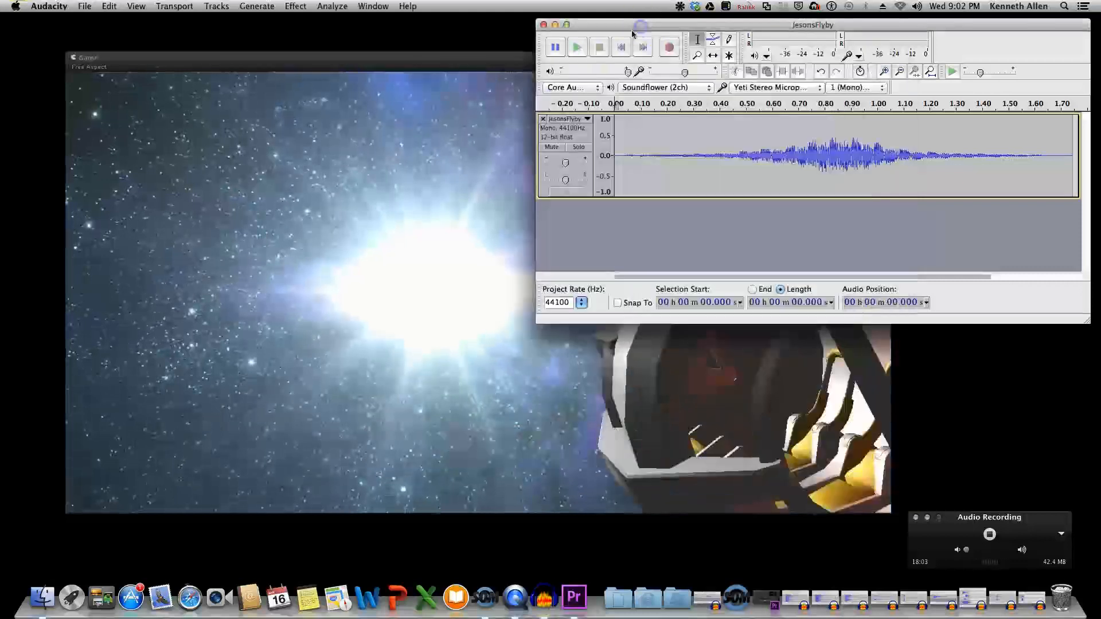
click(579, 49)
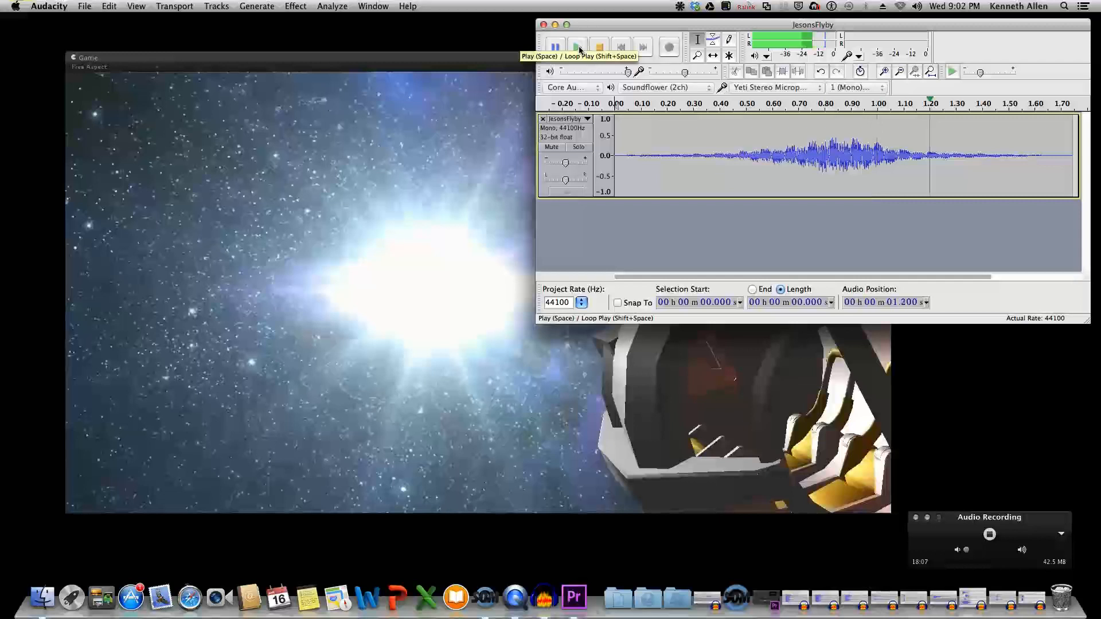
click(599, 48)
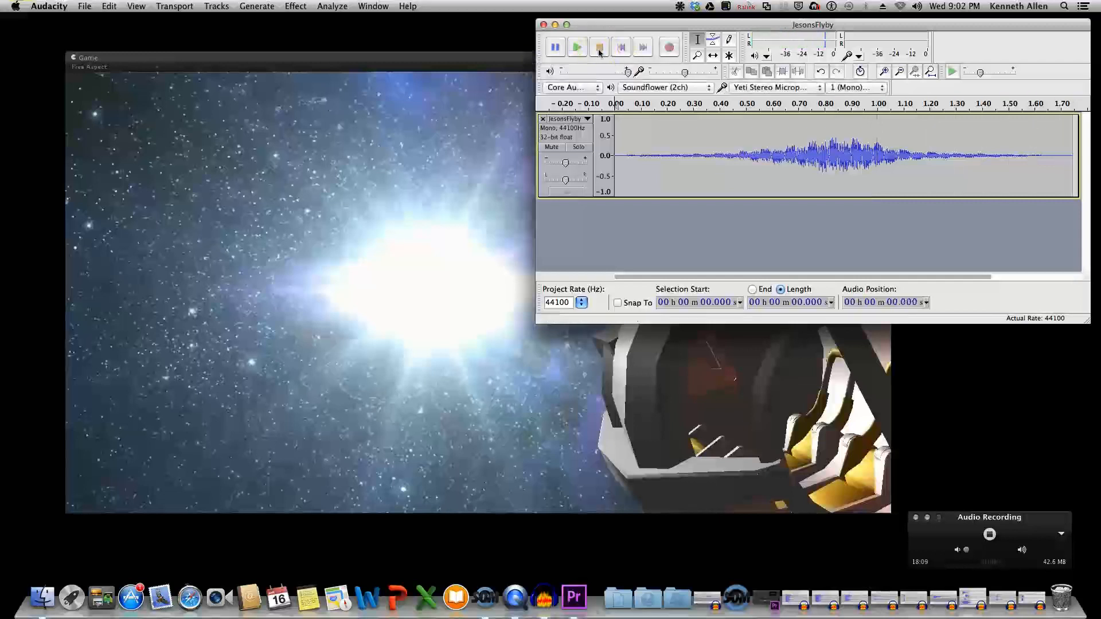
Replay the flyby sound, move the video slightly at the 5-second mark to the bright explosion flare and return to JesonsFlyby
click(585, 51)
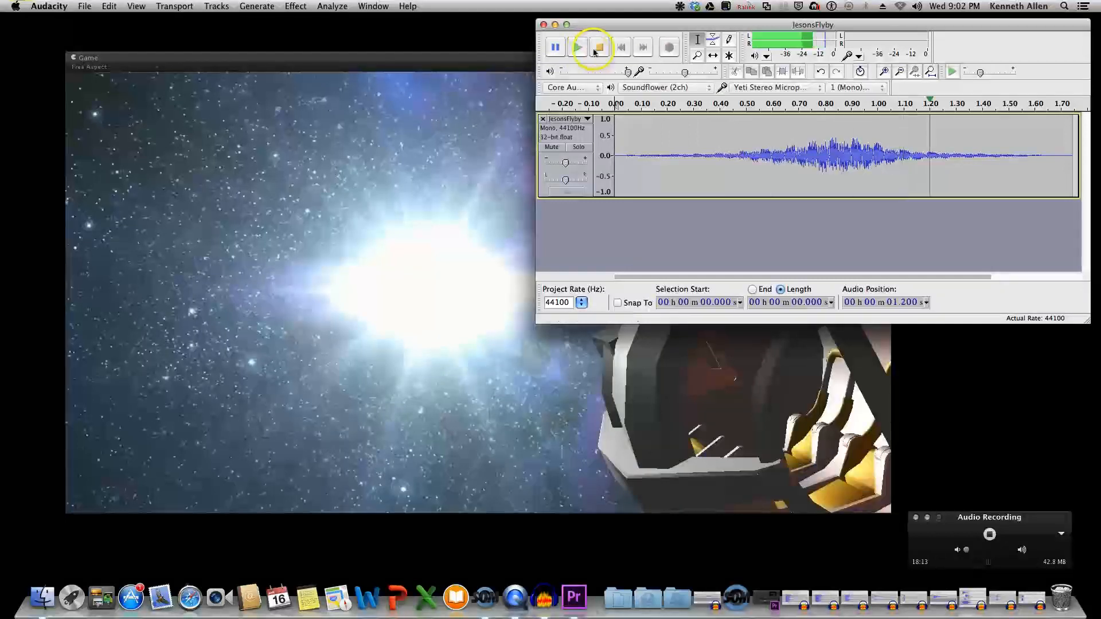
click(504, 56)
drag(457, 453, 469, 456)
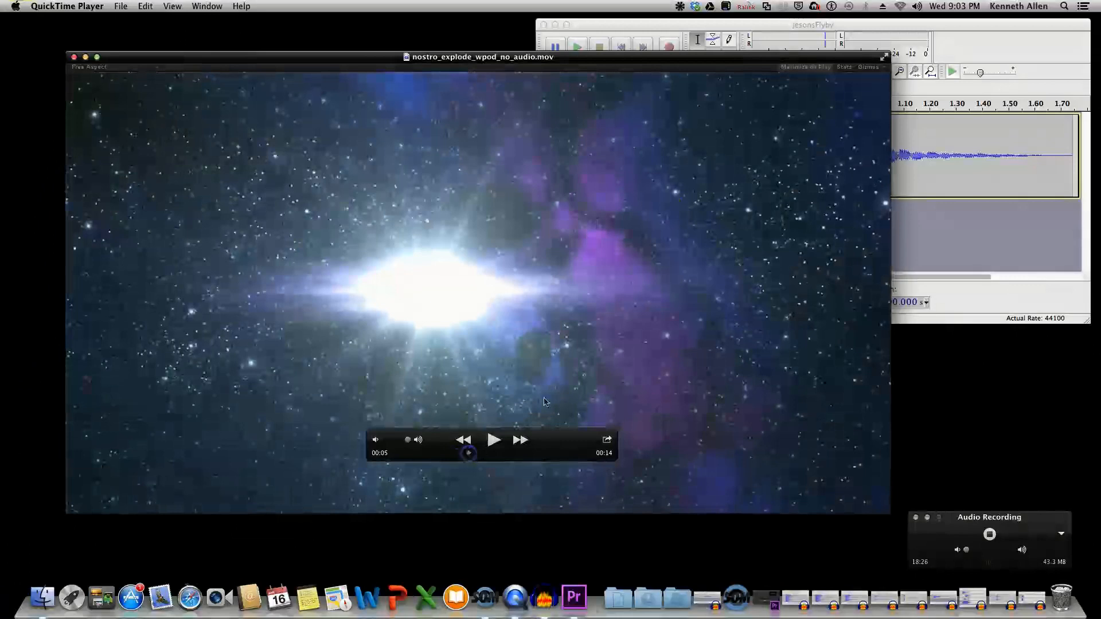
click(684, 29)
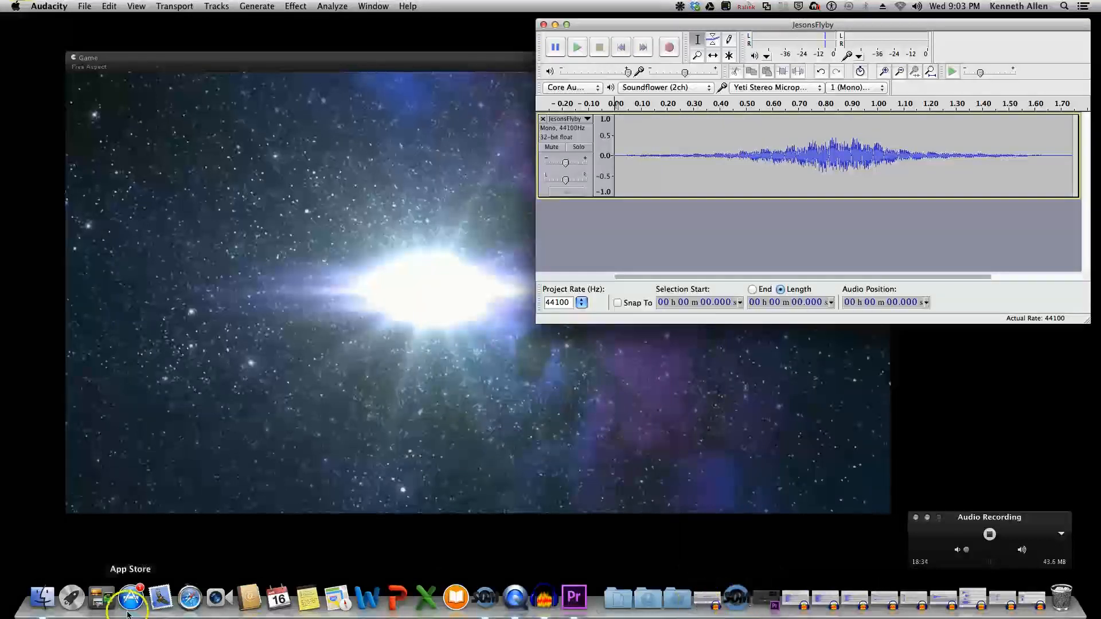
Switch to Finder and browse the shared Dropbox folders to Sound Design, Locations, Nostro and nostro_scene00 Nostro_Ext
click(41, 601)
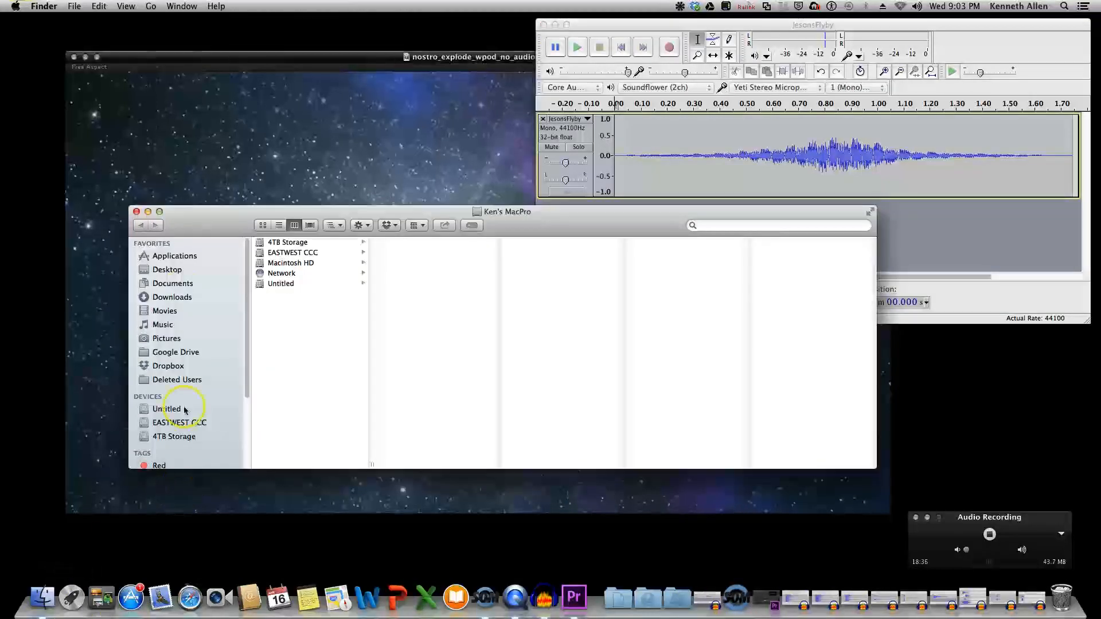
click(168, 367)
click(313, 243)
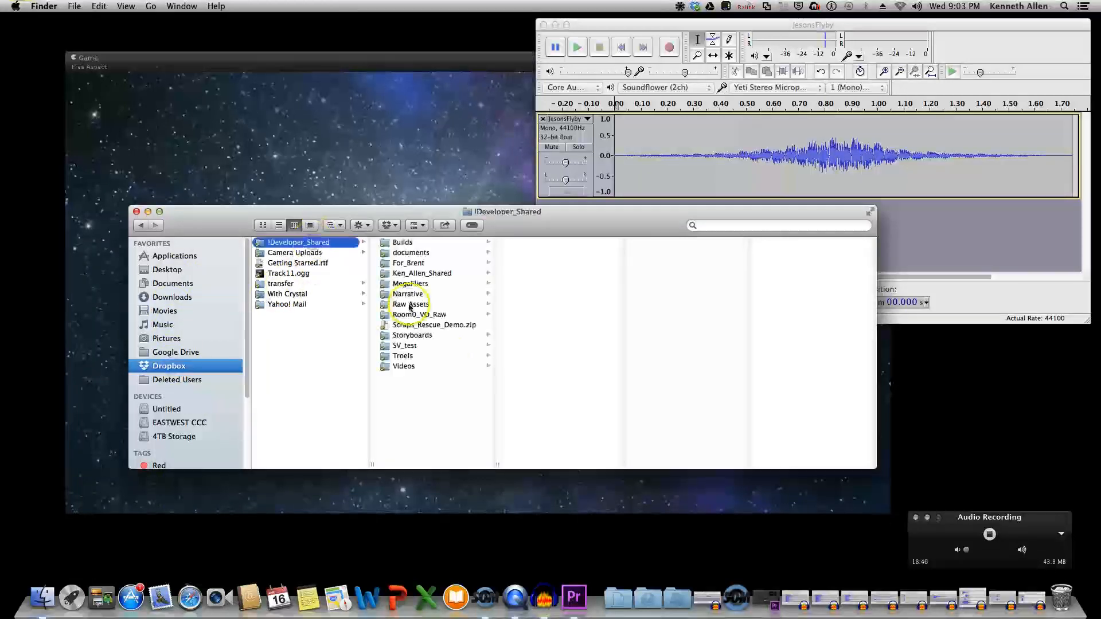
click(419, 275)
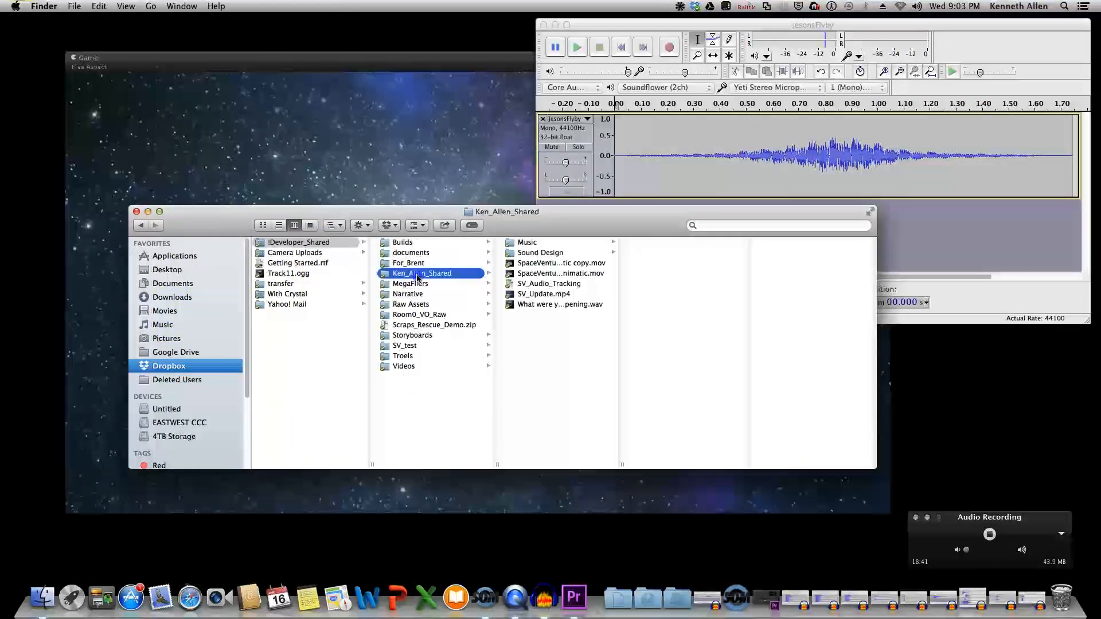
click(542, 254)
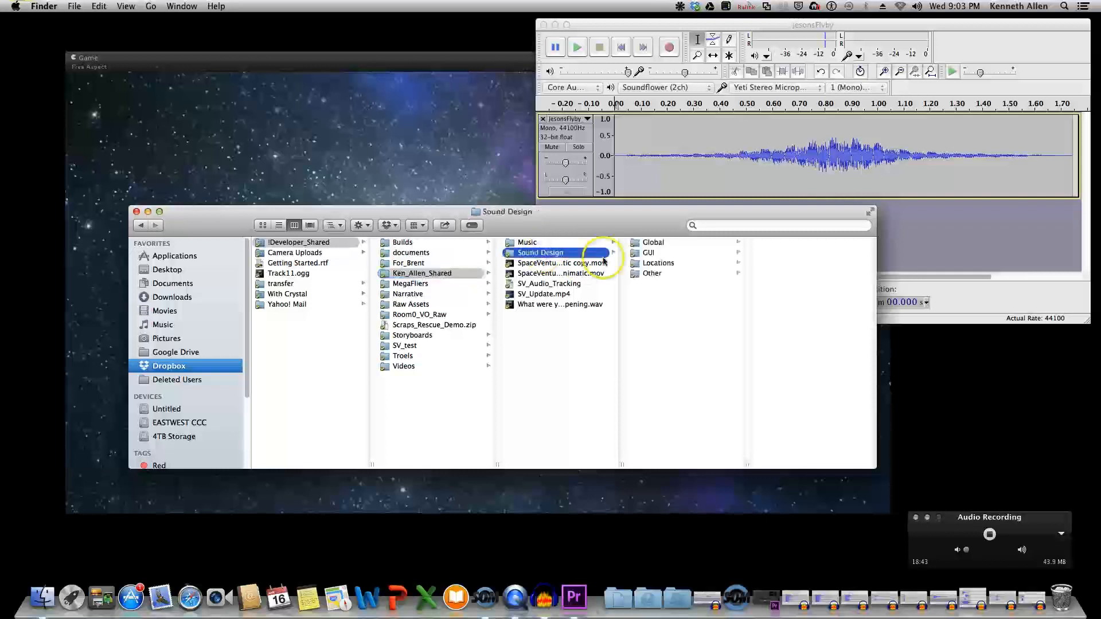
click(654, 263)
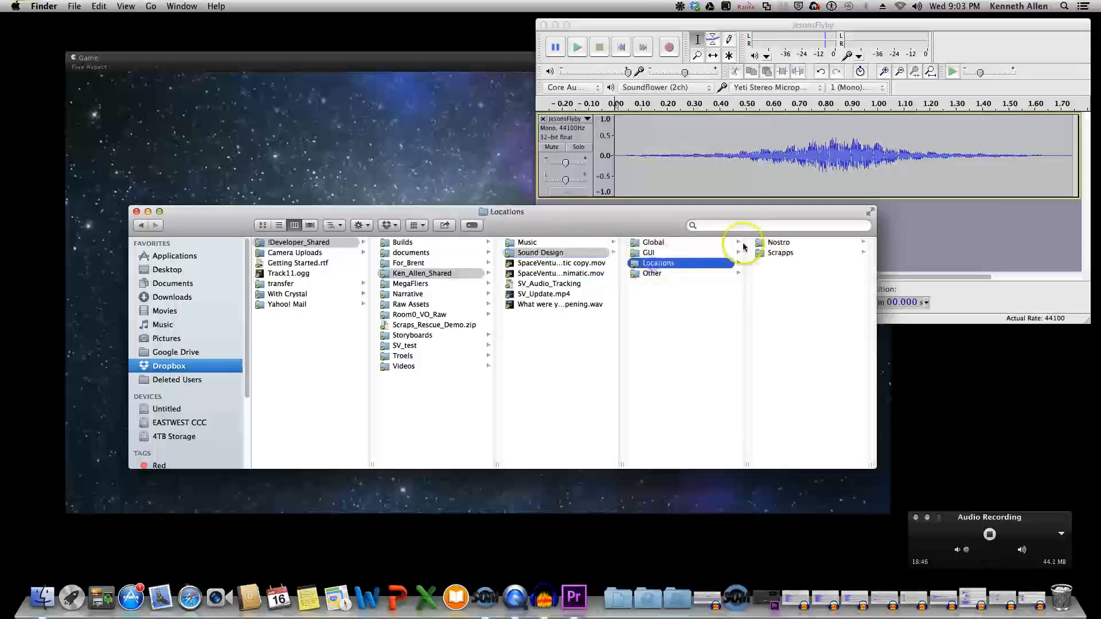
click(781, 242)
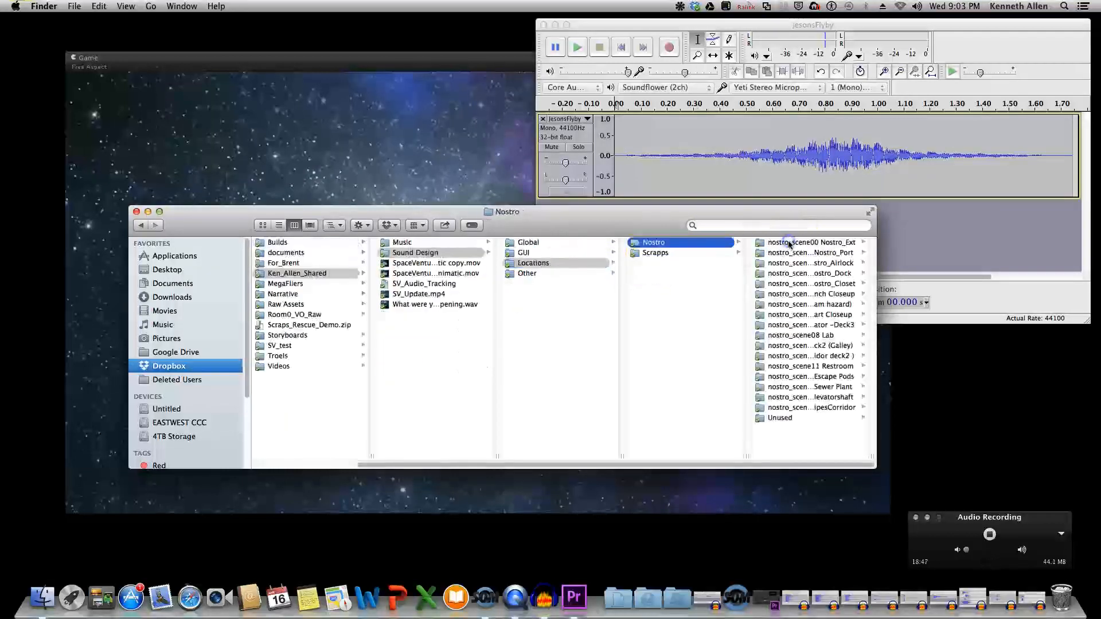
click(838, 246)
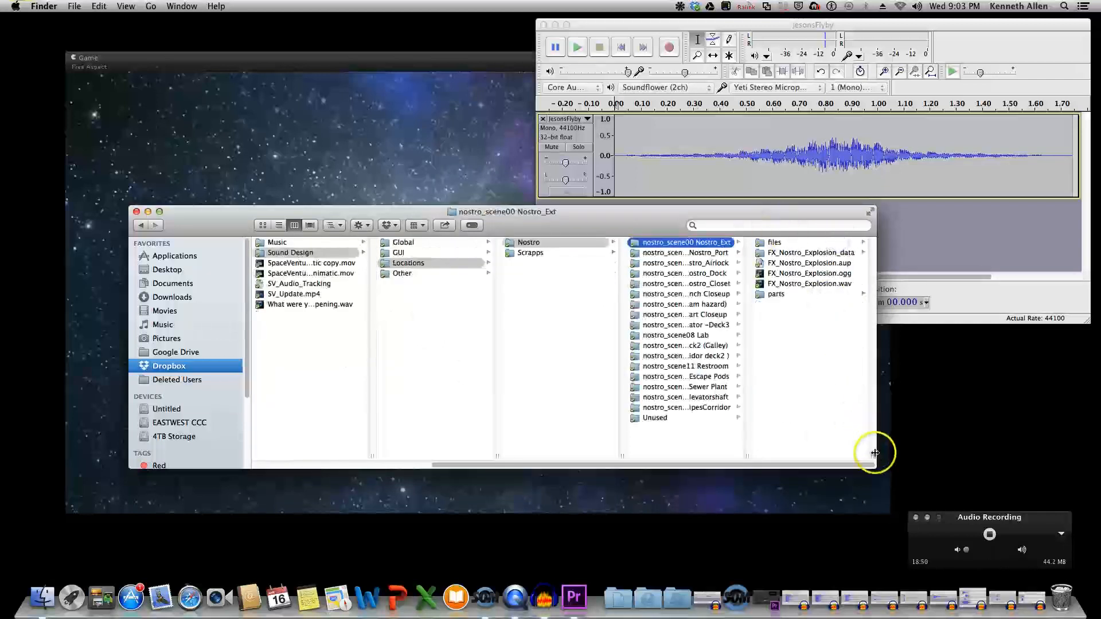
Narrow the Finder window, open Flare_By.wav from the files folder in Audacity and minimize Finder
drag(875, 447, 439, 467)
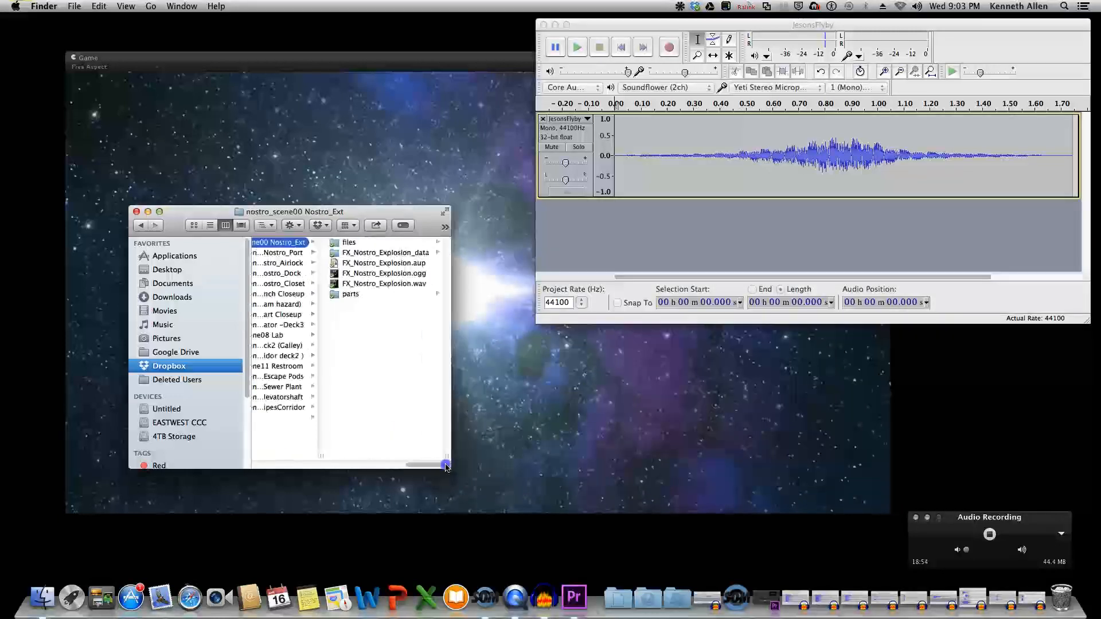
click(351, 242)
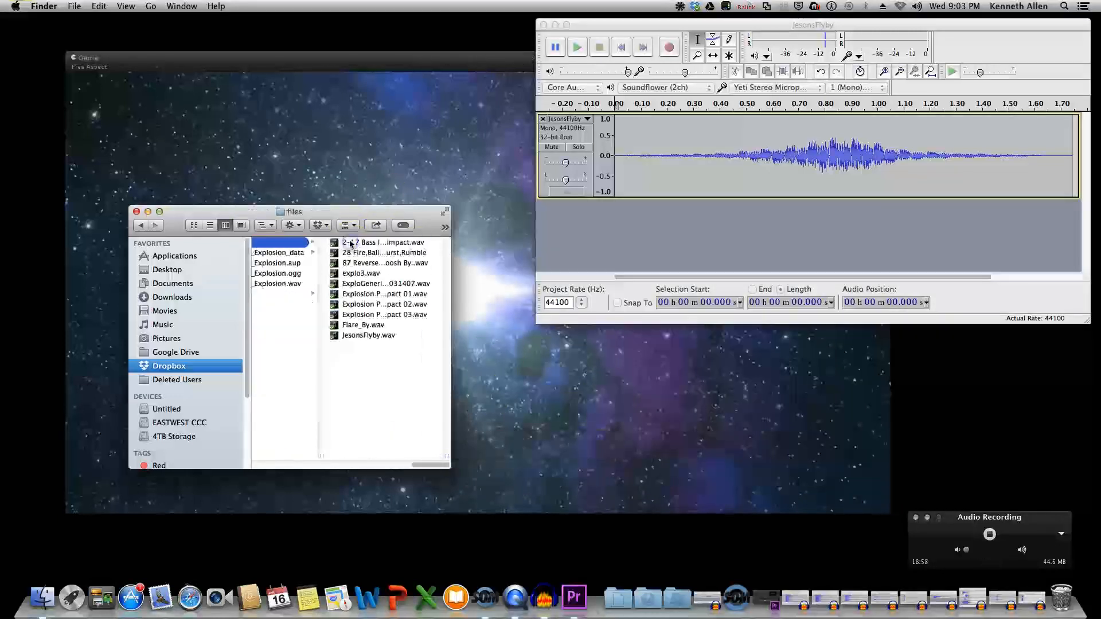
click(369, 326)
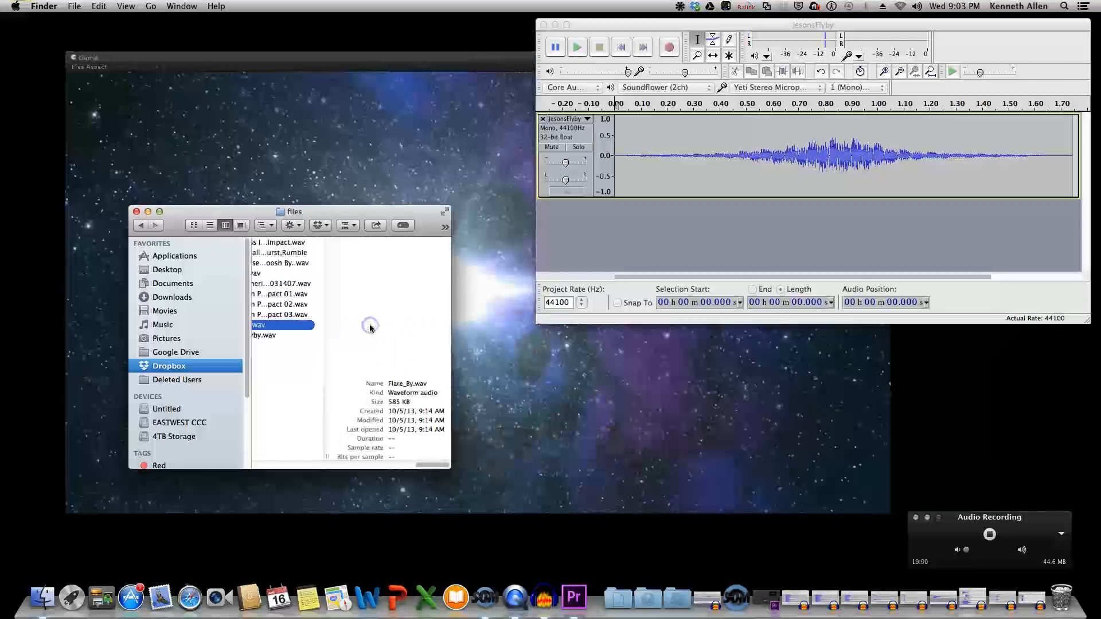
right_click(270, 328)
mouse_move(321, 327)
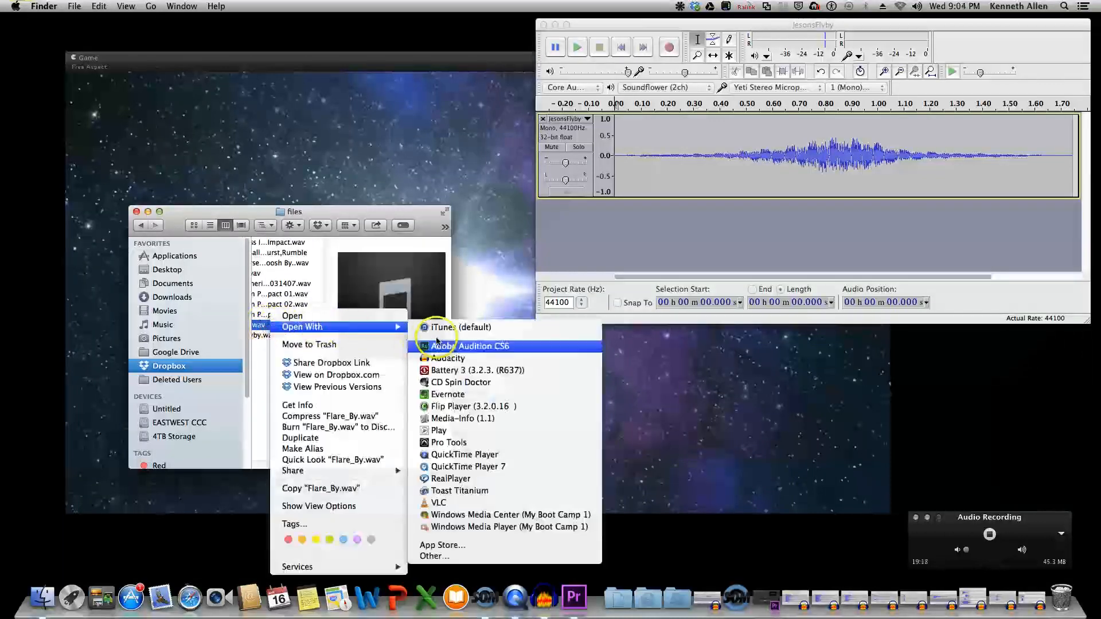
click(447, 357)
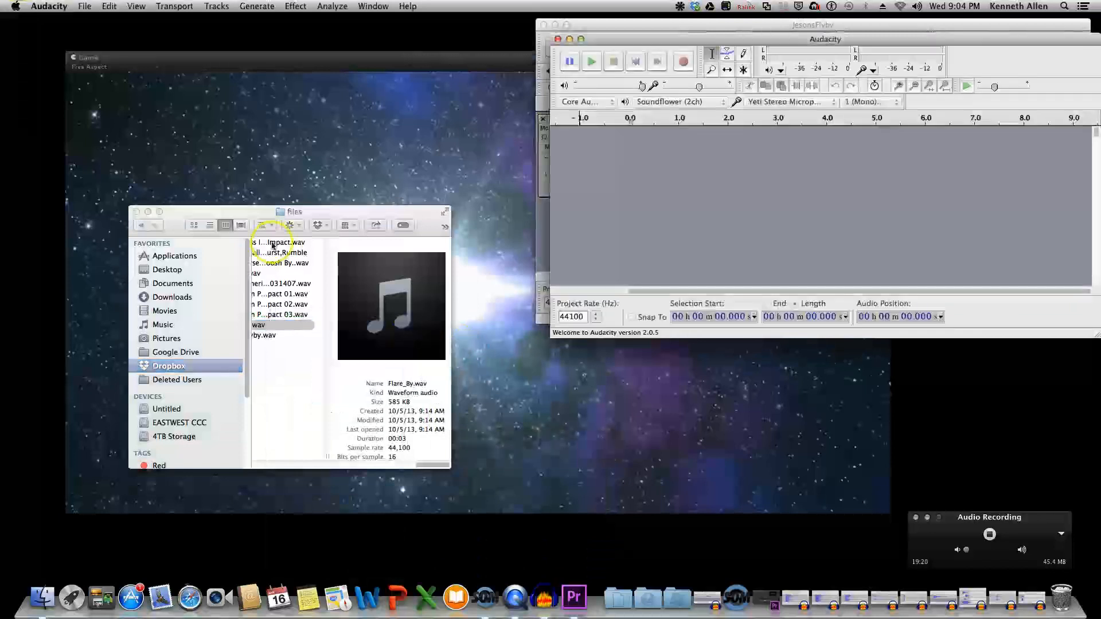
click(147, 213)
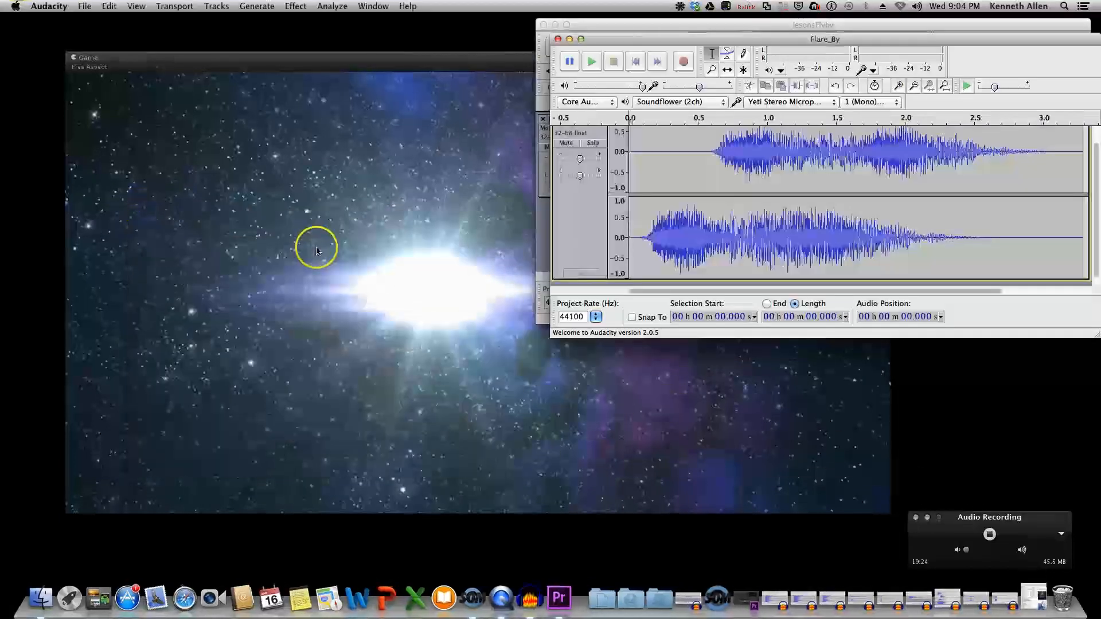
Minimize JesonsFlyby and move the Flare_By window over the right part of the video, leaving the flare partly visible
mouse_move(315, 246)
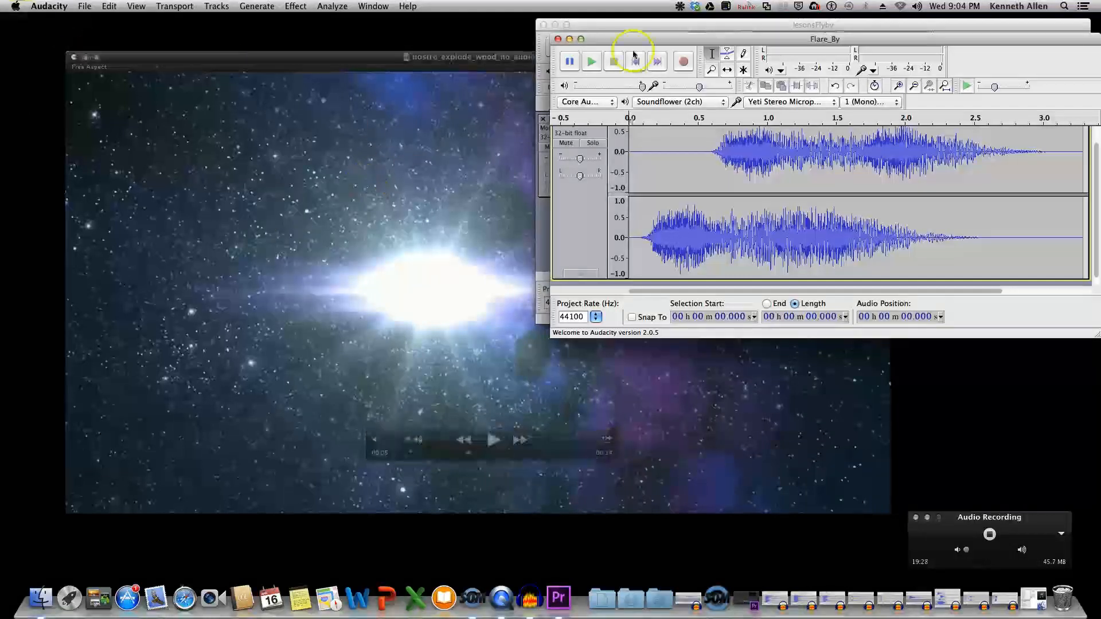
drag(750, 41, 458, 104)
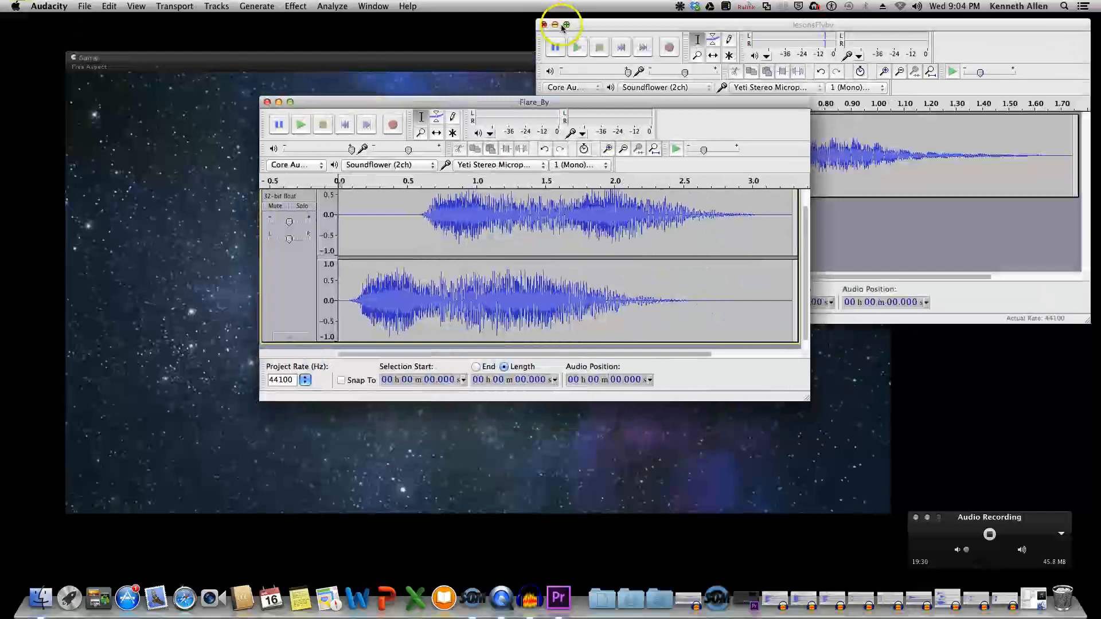
click(554, 25)
drag(377, 104, 554, 83)
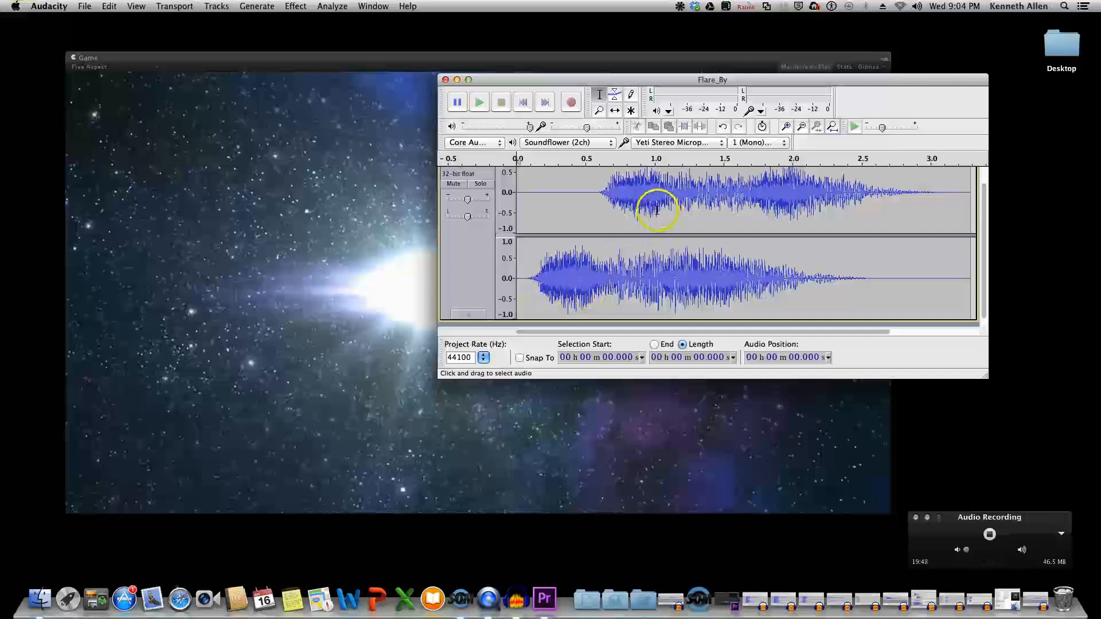
Play Flare_By twice against the flare frame, shifting its window slightly downward between playbacks
click(481, 102)
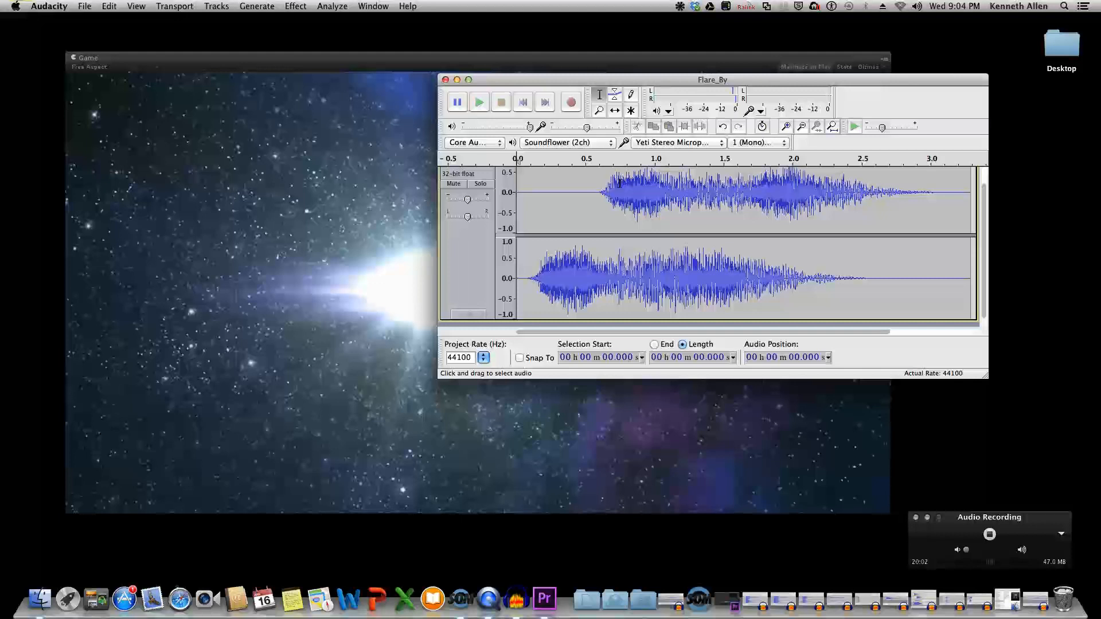
drag(560, 80, 565, 89)
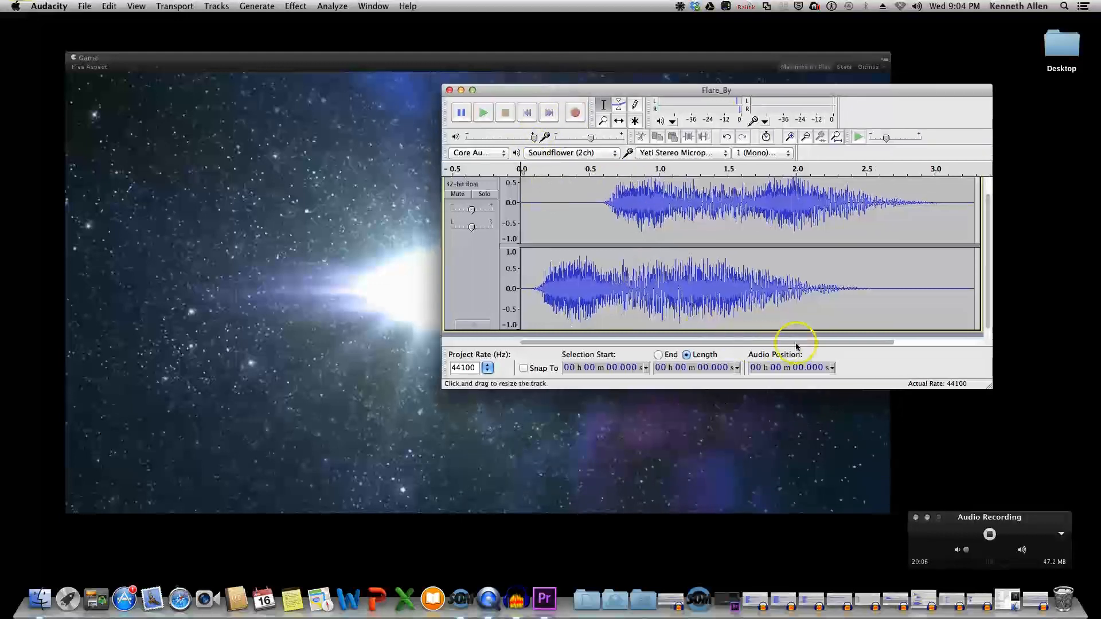
click(483, 113)
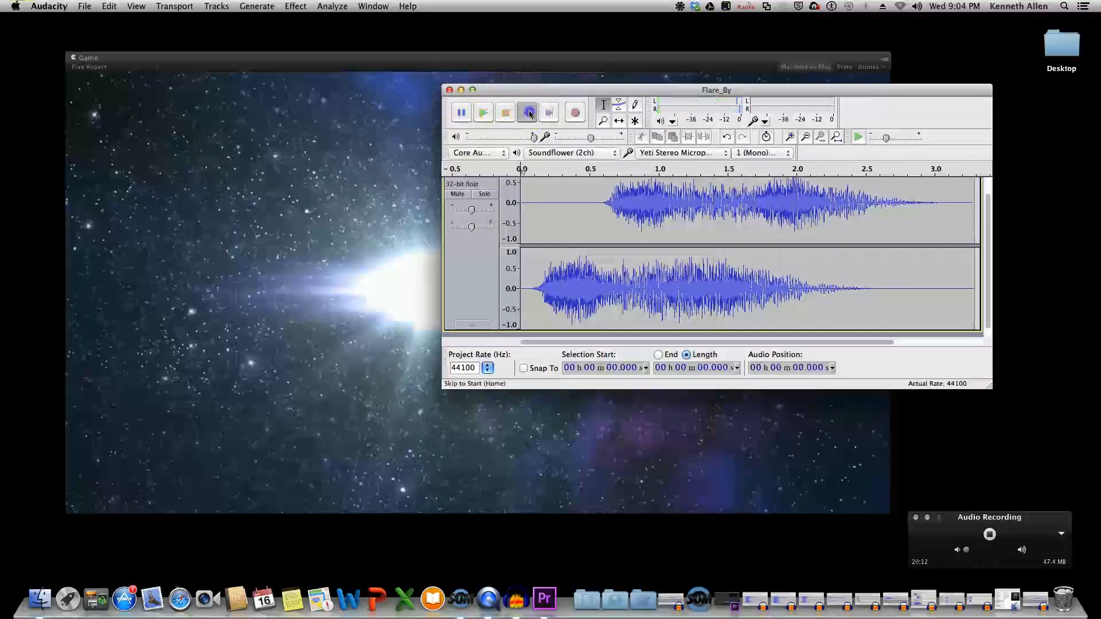
Scrub the explosion video forward to the 10-second mark and minimize its window
click(475, 68)
drag(469, 453, 530, 457)
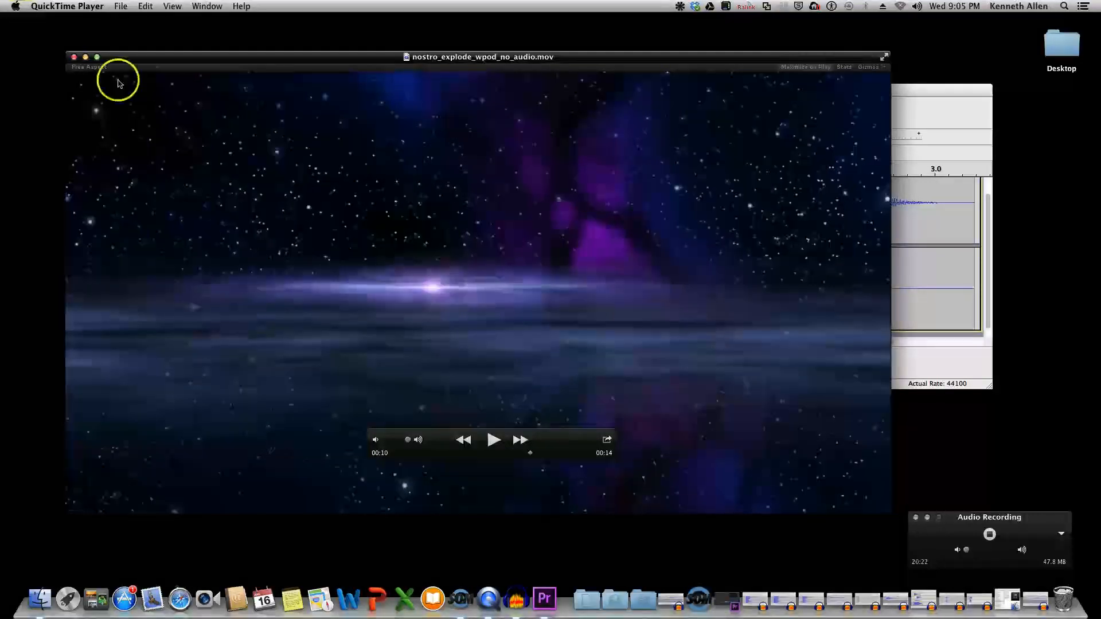
click(85, 56)
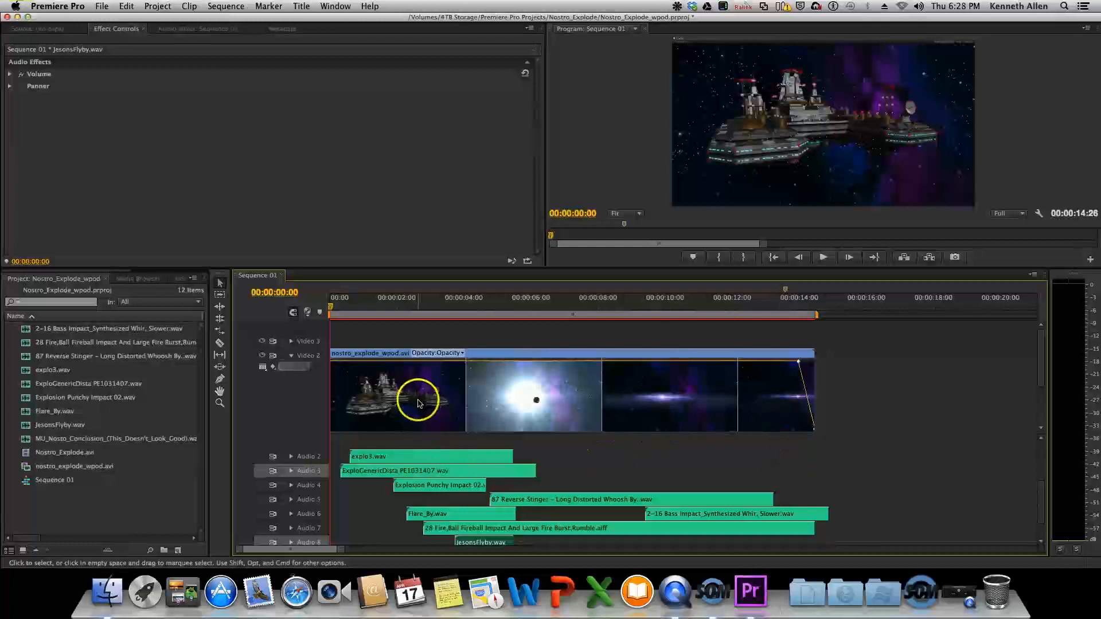
Switch to Premiere Pro and look through the audio tracks beneath nostro_explode_wpod.avi, ending at Audio 1
scroll(419, 405, down, 4)
scroll(418, 404, up, 4)
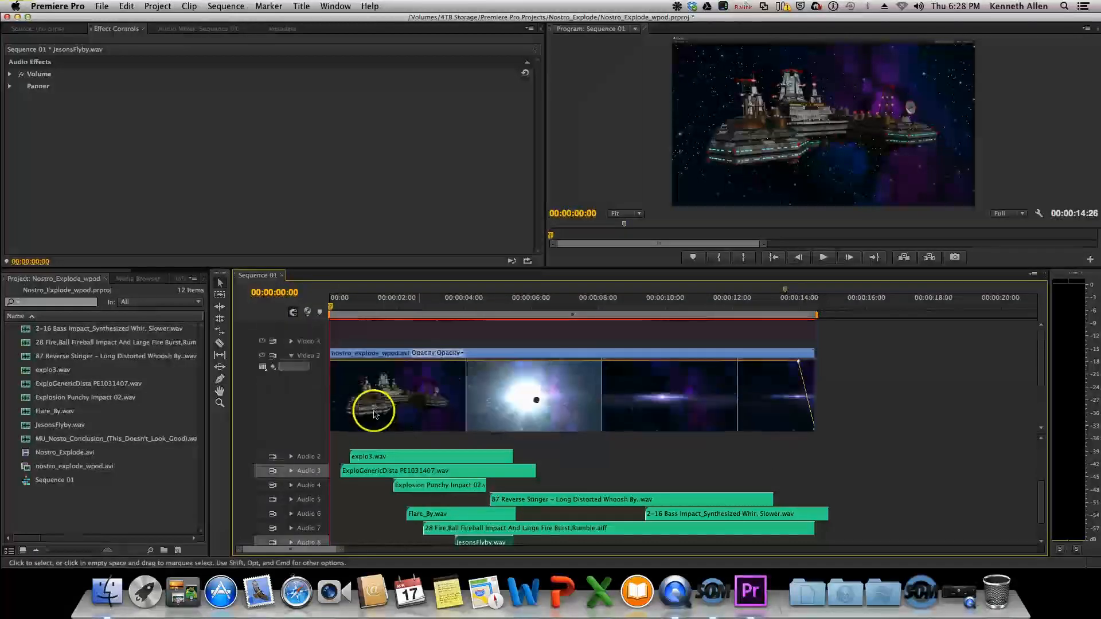
drag(1043, 500, 1038, 450)
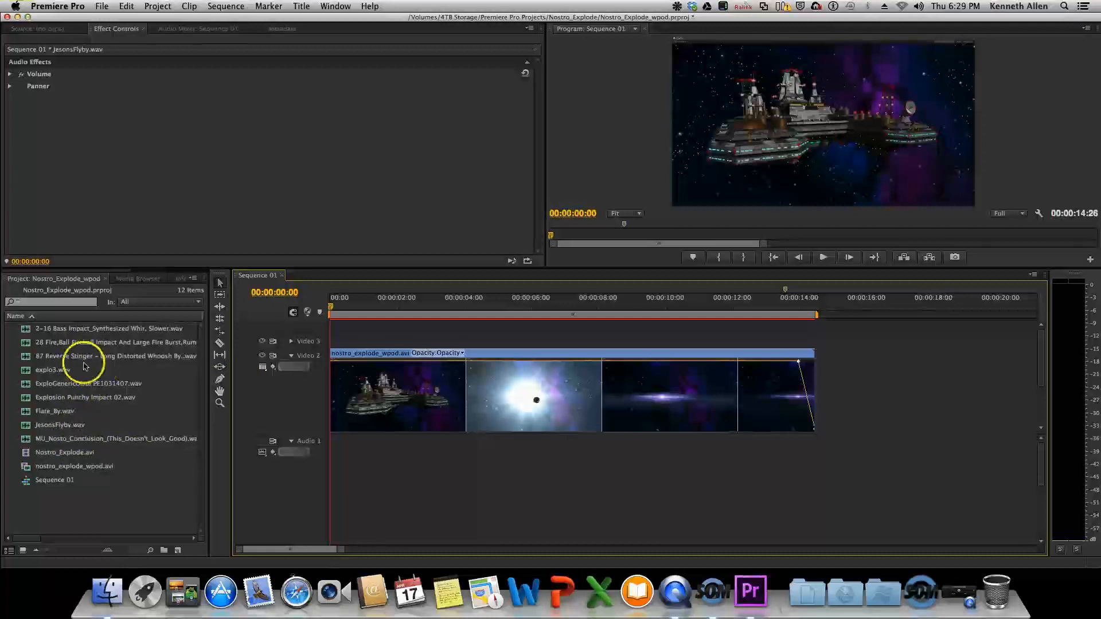
Add ExploGenericDista PE1031407.wav to the start of Audio 1 and park the playhead on the first explosion at 00:00:00:10
drag(135, 410, 333, 466)
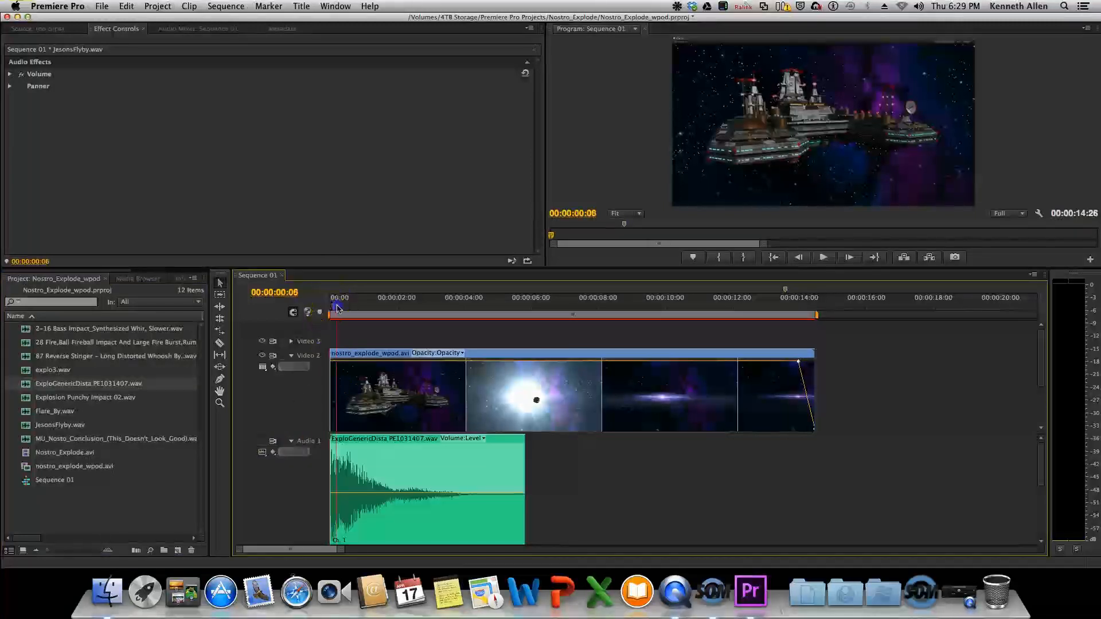
drag(338, 308, 342, 309)
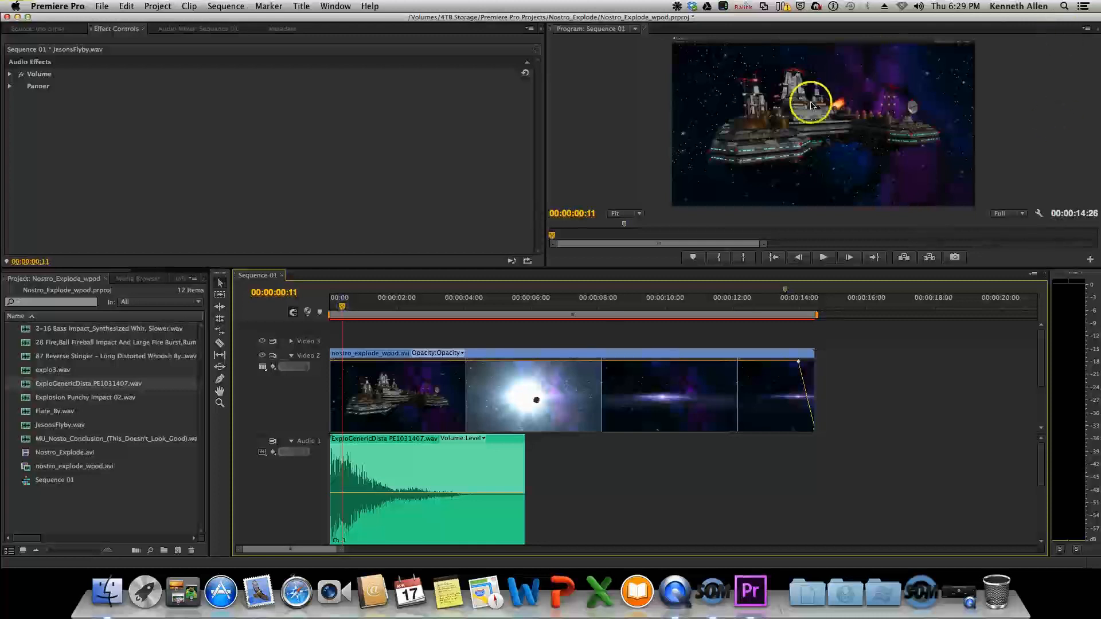
drag(341, 310, 341, 310)
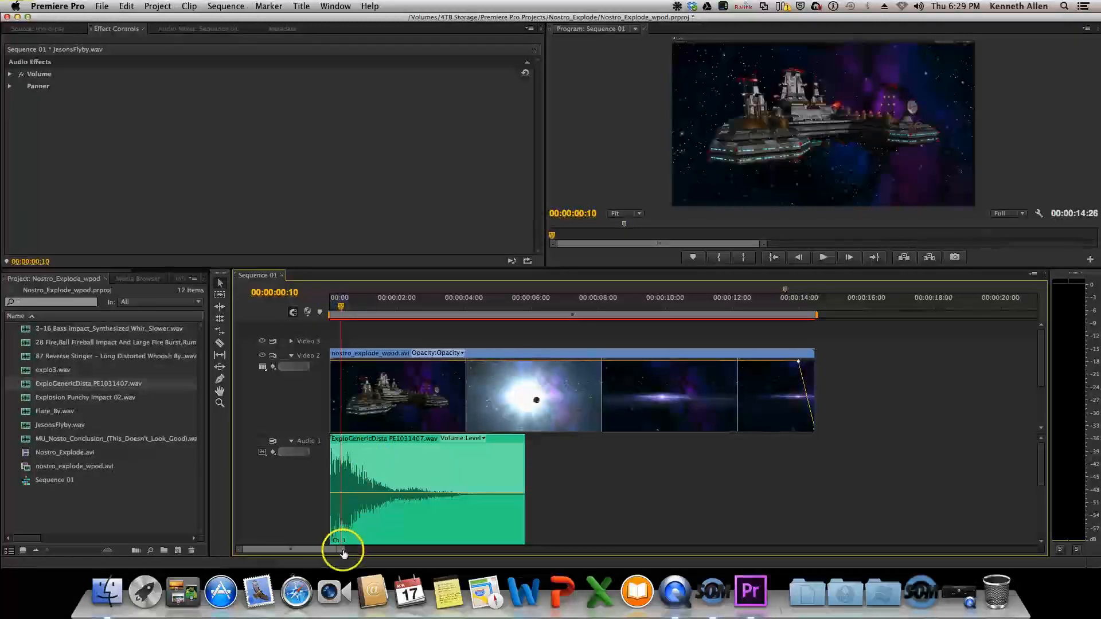
Move the ExploGenericDista clip on Audio 1 so that it starts at the playhead, 00:00:00:10
drag(343, 552, 305, 552)
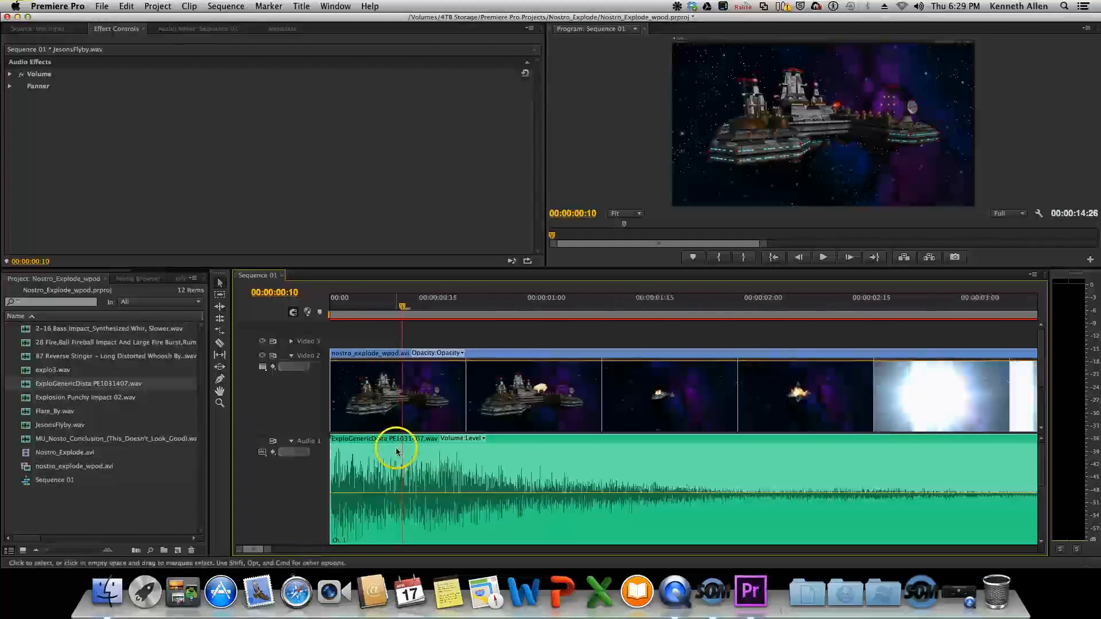
drag(402, 307, 402, 307)
click(465, 453)
drag(494, 443, 579, 441)
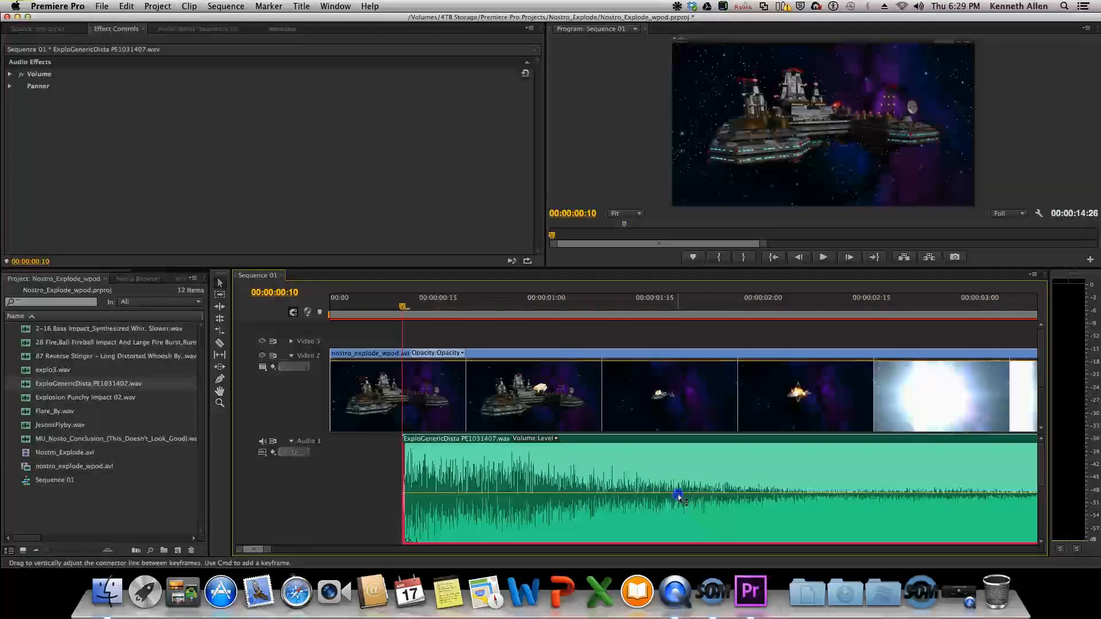
Lower the ExploGenericDista clip's volume level slightly, play the sequence from the start and stop after the first blasts
drag(679, 496, 680, 502)
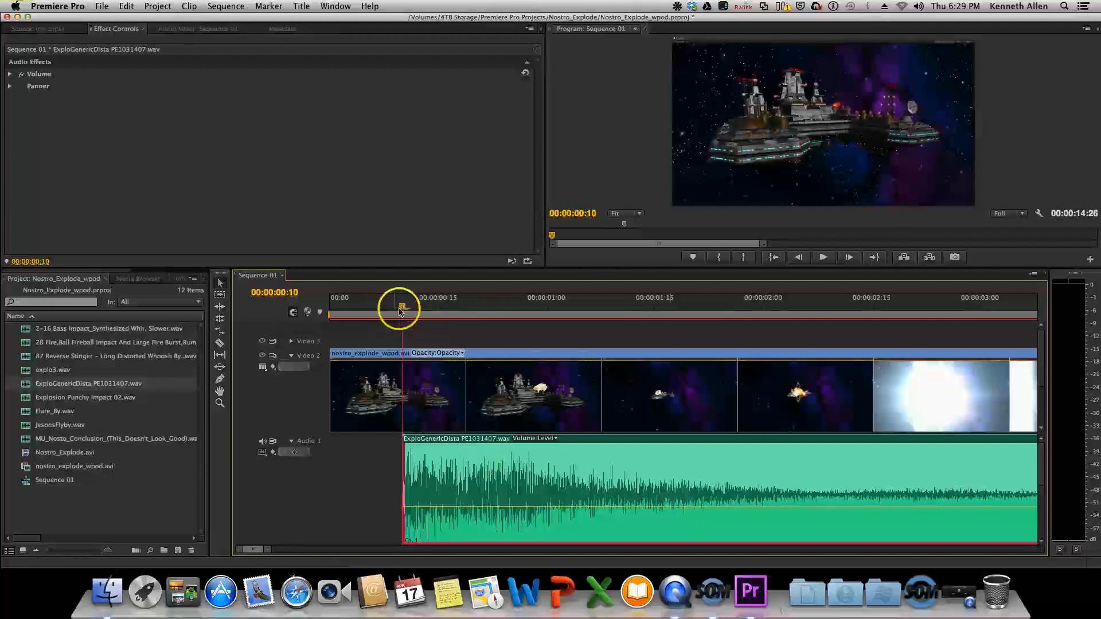
drag(403, 310, 347, 314)
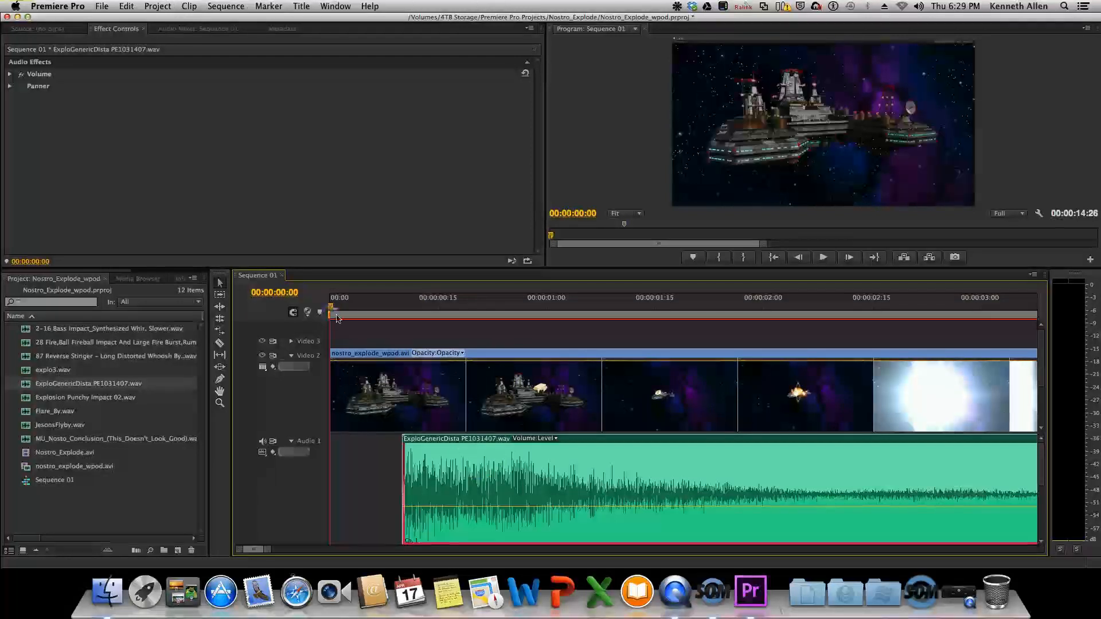
click(432, 326)
key(space)
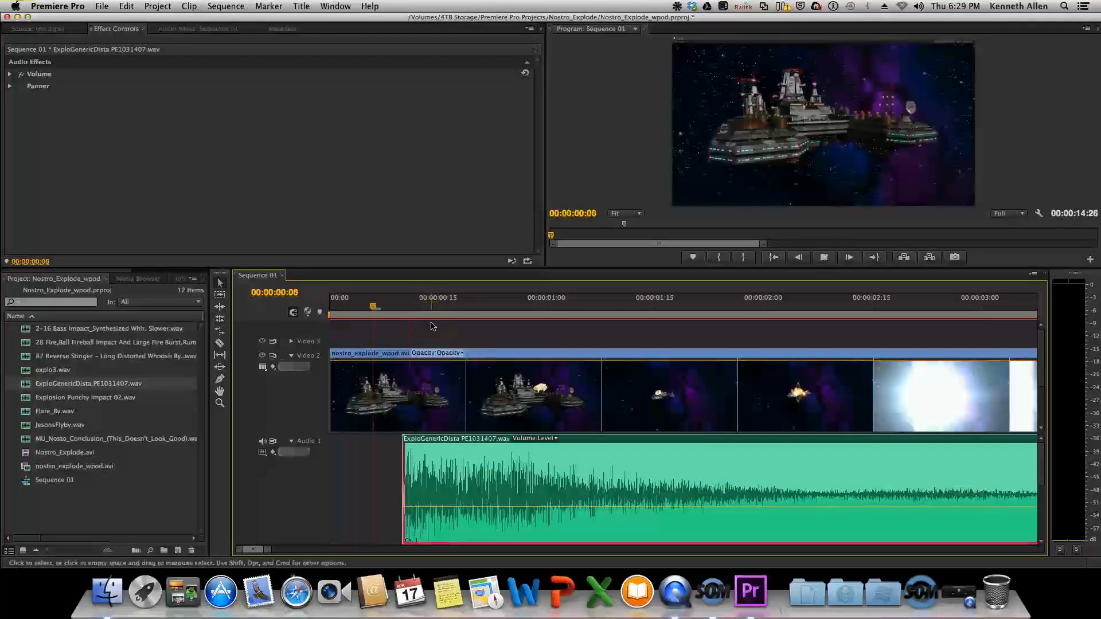
key(space)
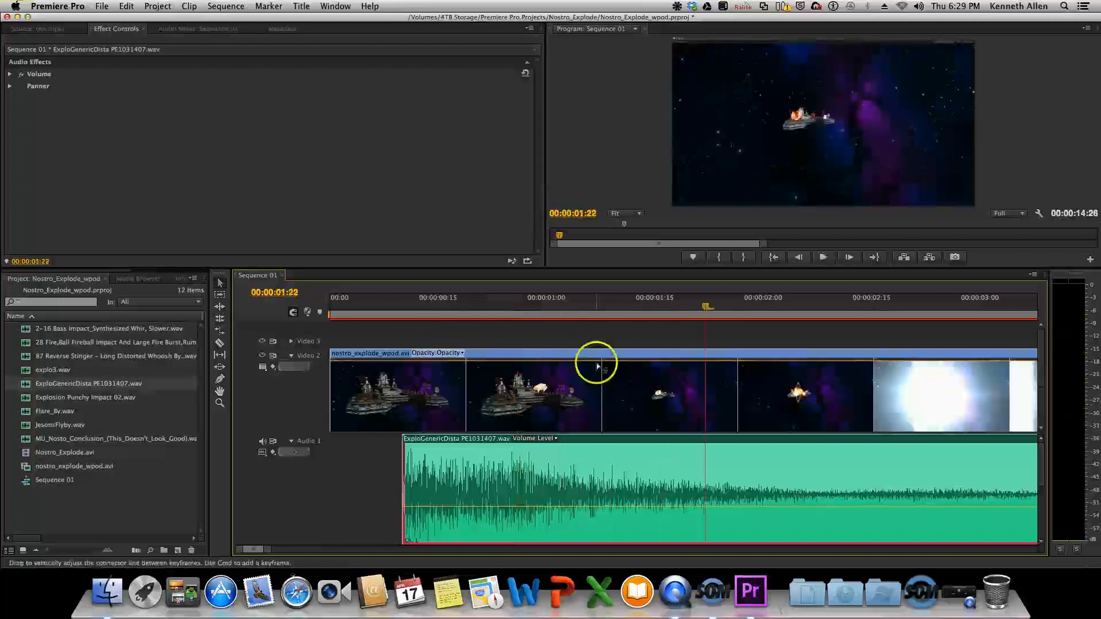
Replay the sequence from the start through the first explosions, stop, and return the playhead to 00:00:00:00
drag(705, 308, 294, 312)
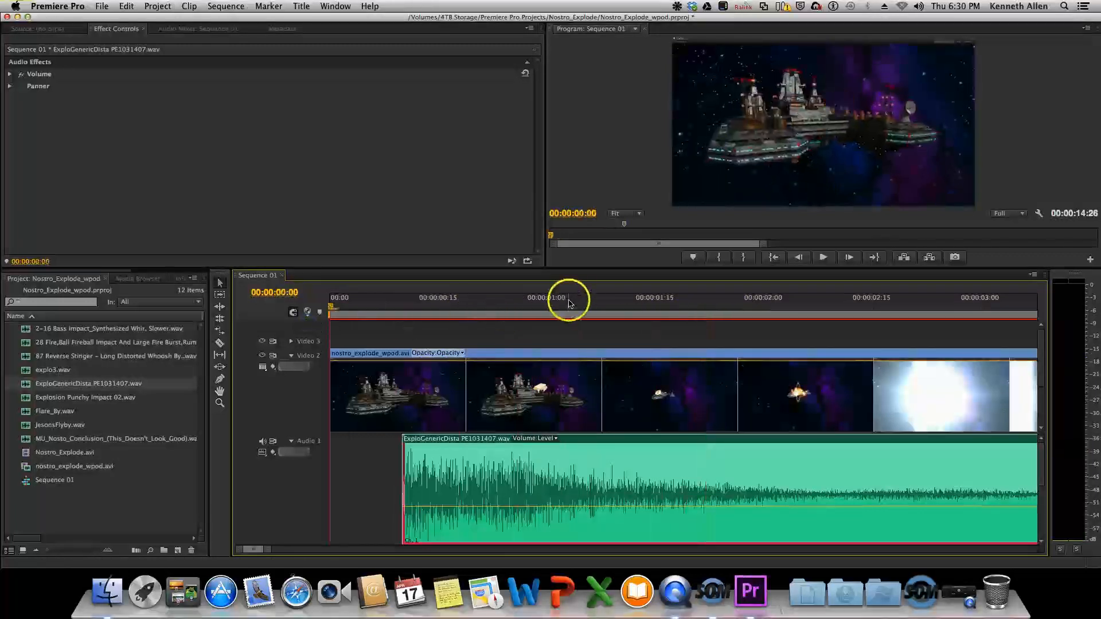
key(space)
key(space)
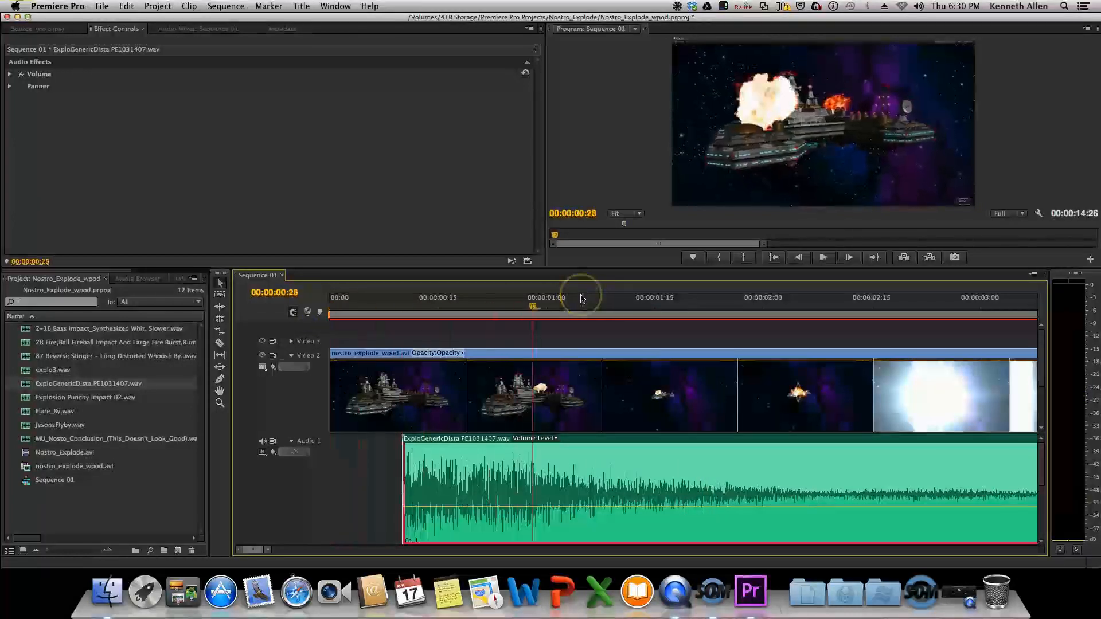
drag(532, 311, 316, 311)
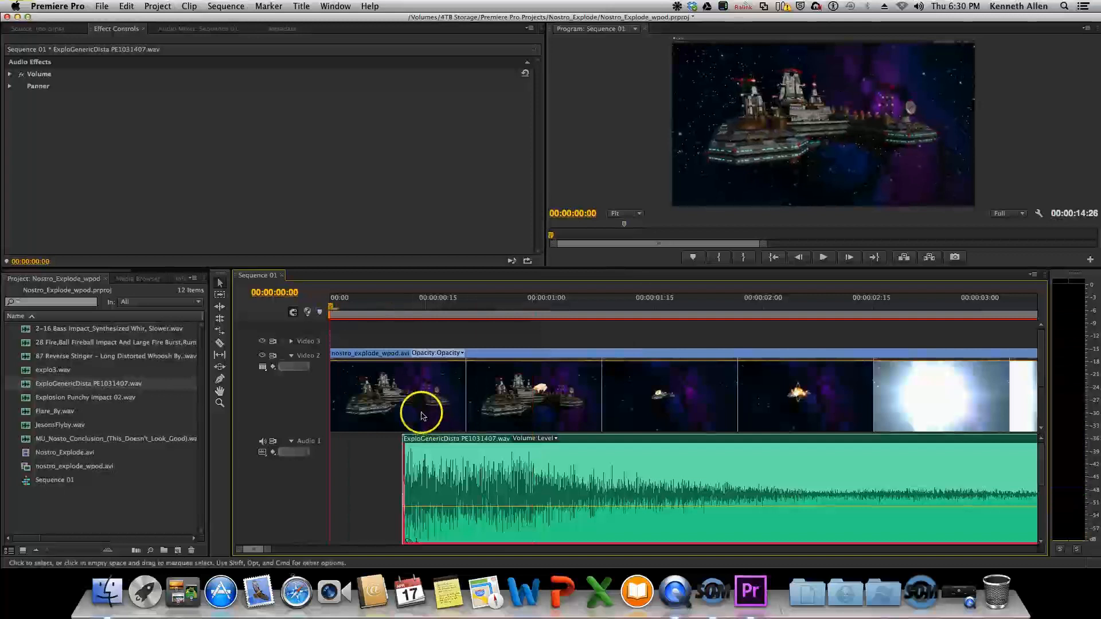
Look over the audio tracks beneath Audio 1, then play the sequence's opening once more up to about 00:00:01:01
scroll(418, 405, down, 2)
scroll(417, 404, down, 2)
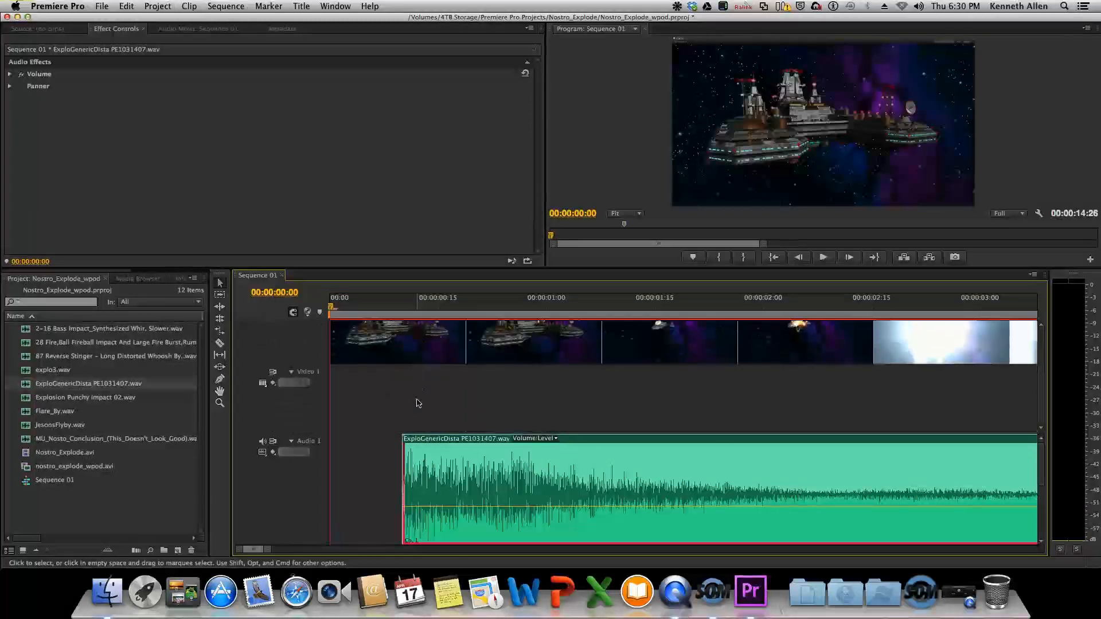
scroll(418, 403, up, 3)
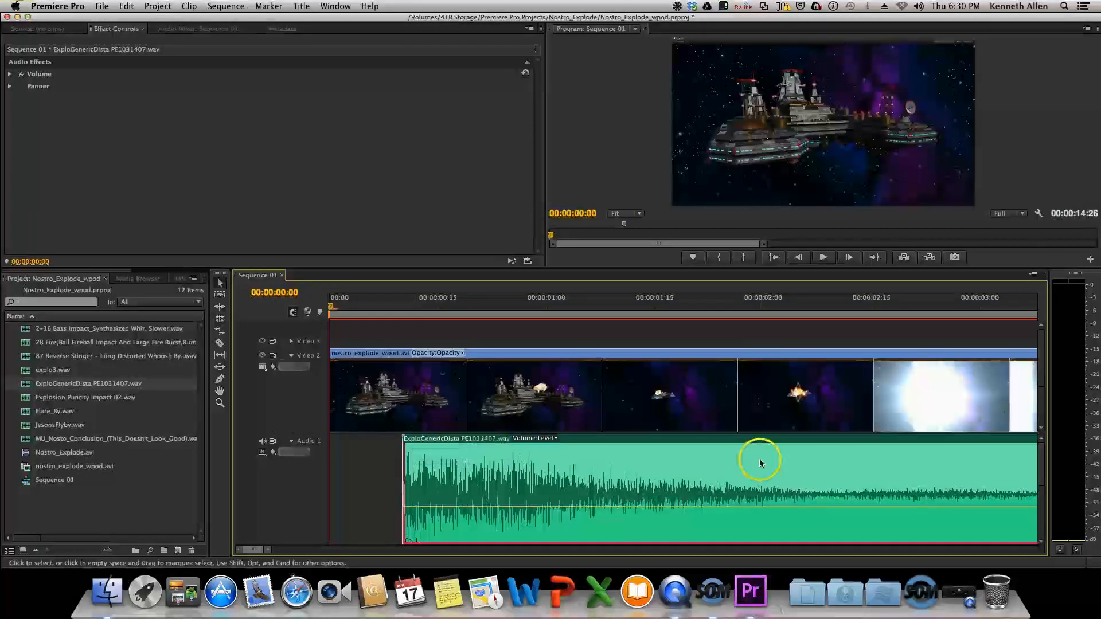
scroll(1045, 466, down, 3)
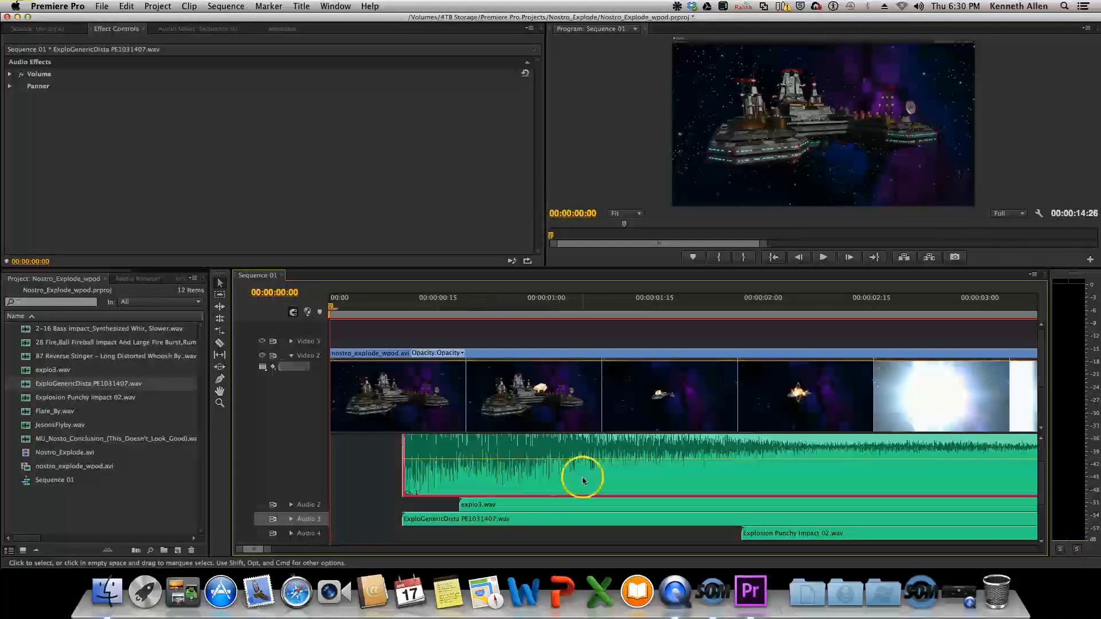
scroll(535, 476, up, 3)
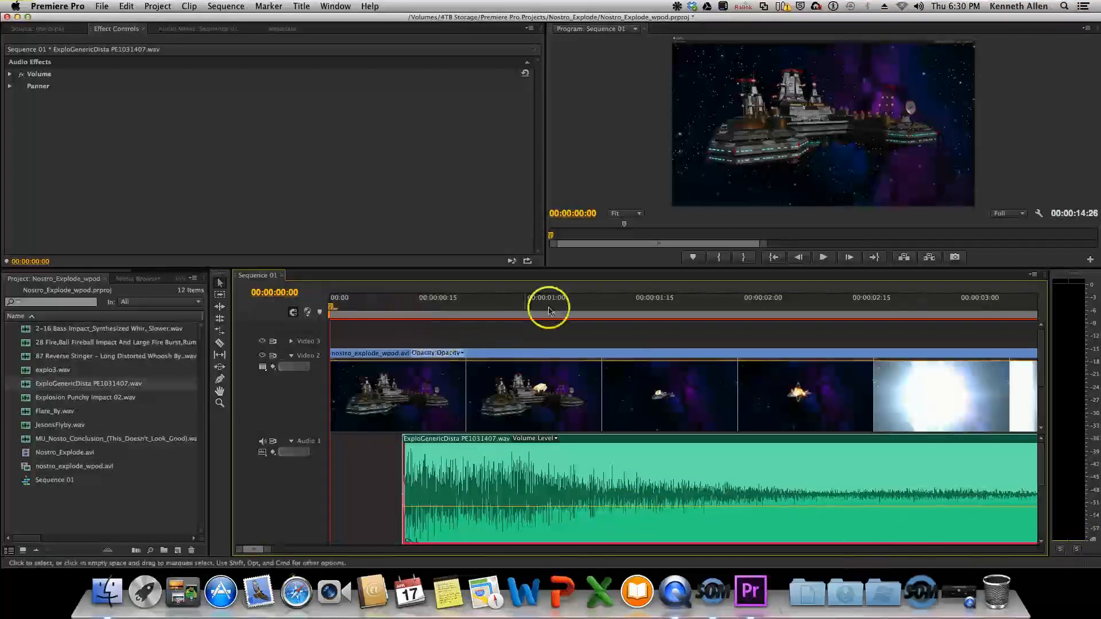
click(820, 258)
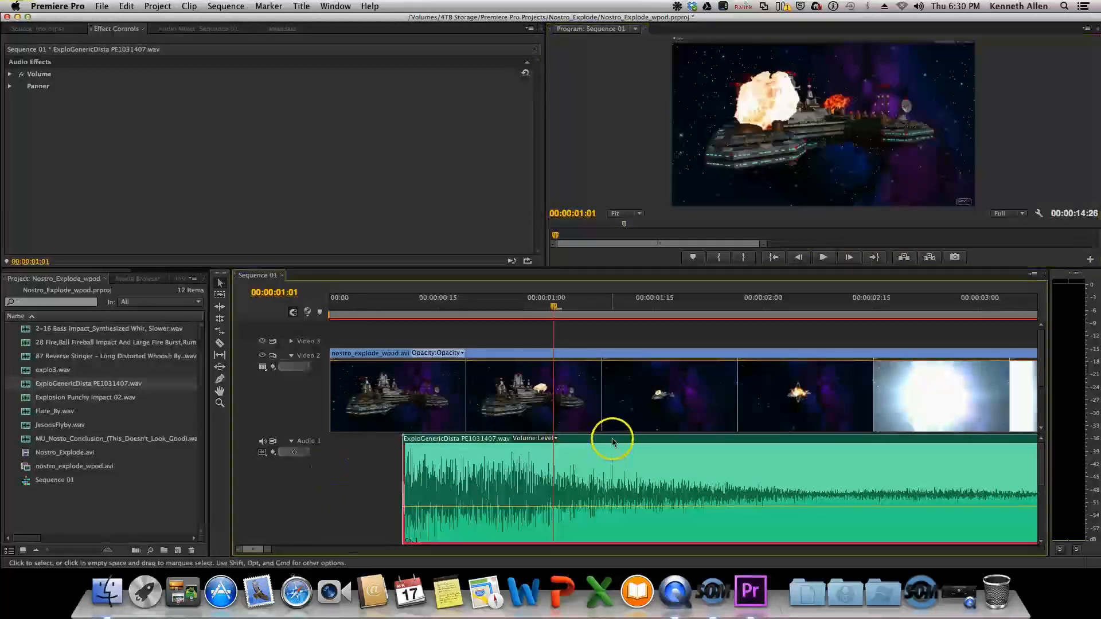
Delete the ExploGenericDista clip from Audio 1 and check the clips on the tracks beneath it
key(Delete)
scroll(445, 471, down, 5)
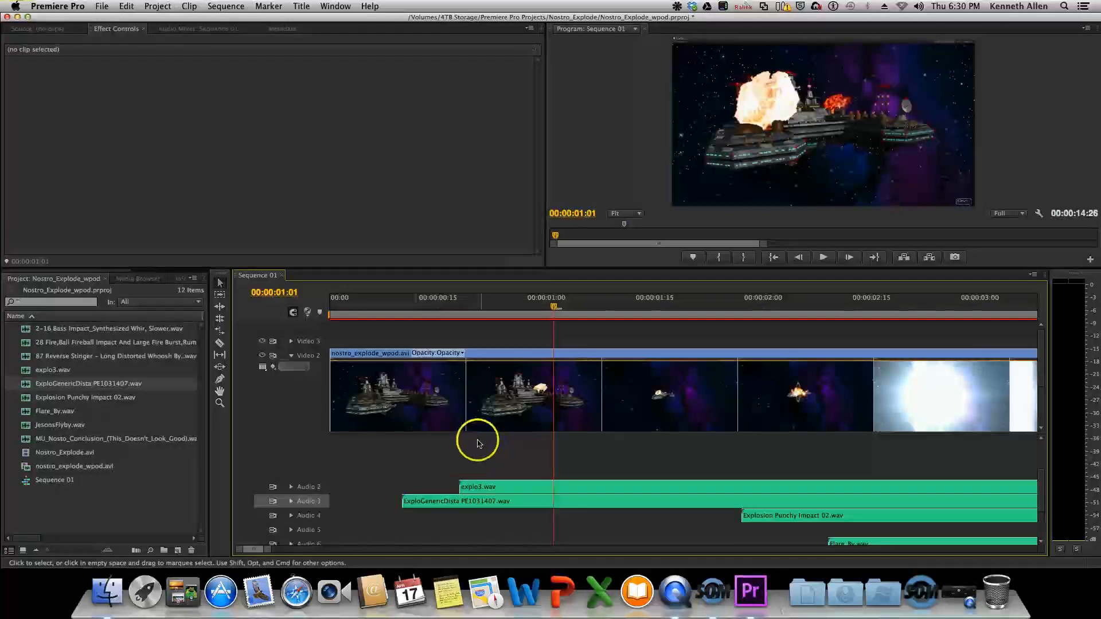
scroll(477, 443, up, 5)
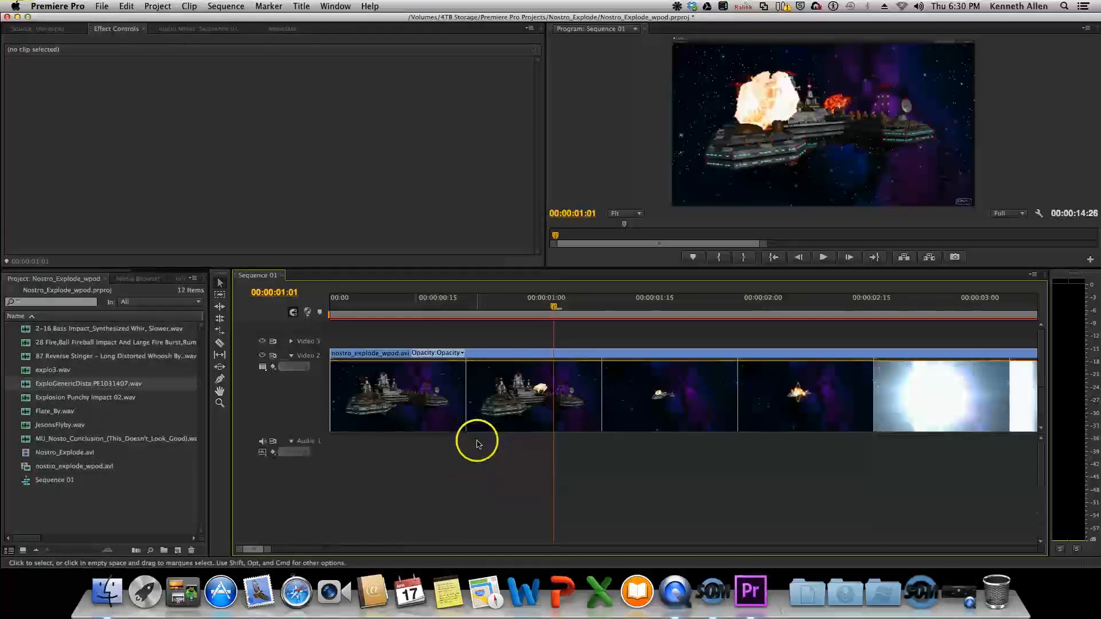
Park the playhead on the second explosion at 00:00:00:18, comparing the neighbouring frames one at a time
click(550, 307)
drag(550, 307, 464, 325)
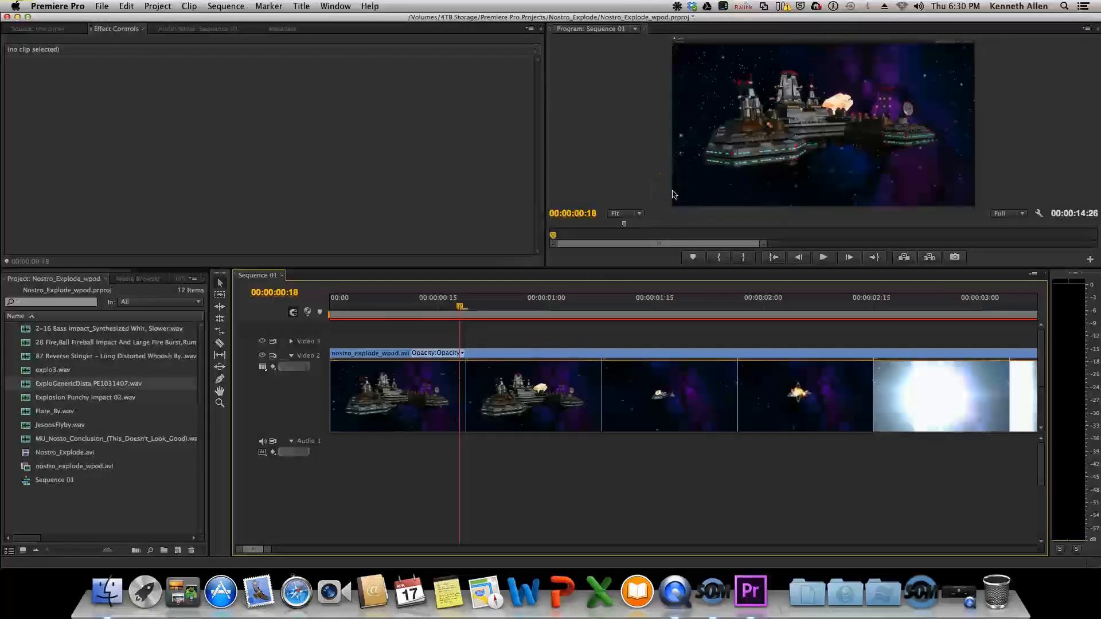
key(Right)
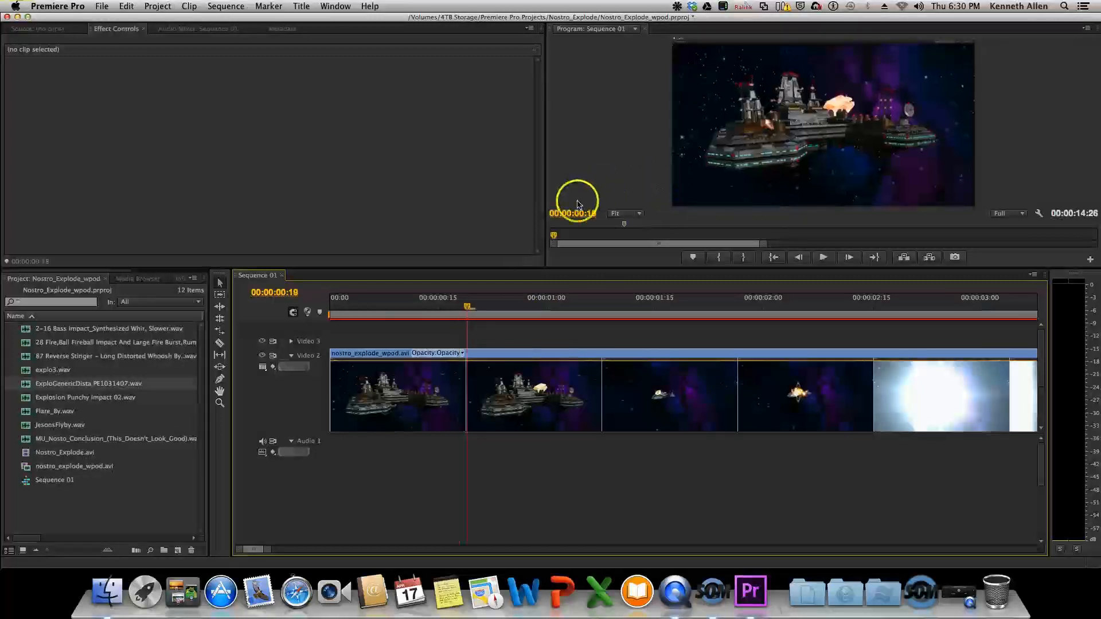
key(Left)
key(Right)
key(Left)
key(Left)
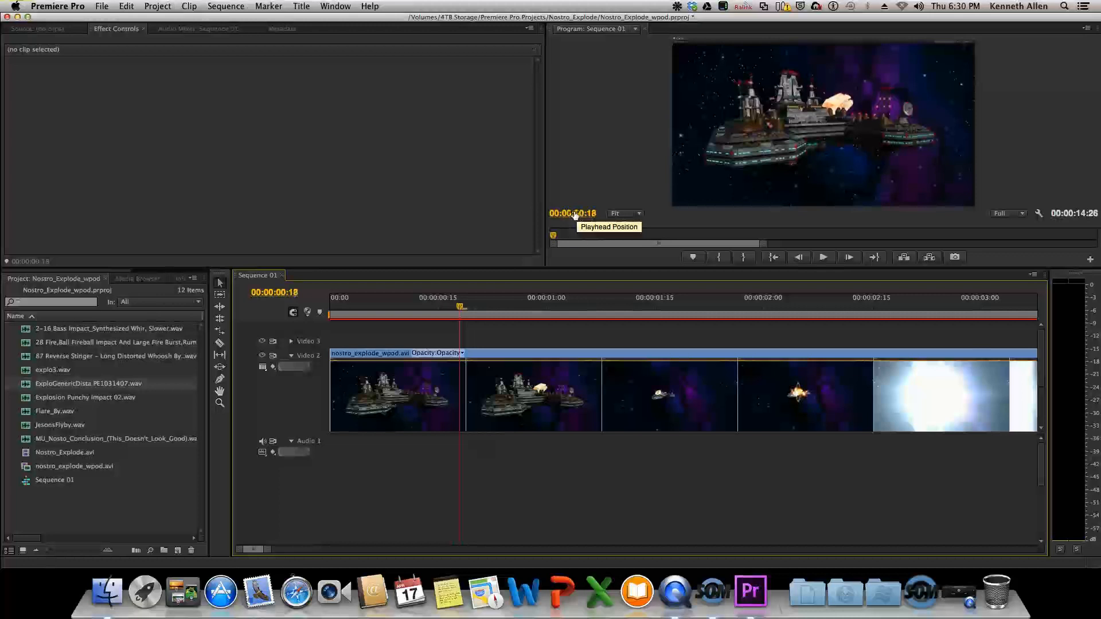
Add explo3.wav to Audio 1 so that it starts at the playhead, 00:00:00:18
scroll(588, 442, down, 5)
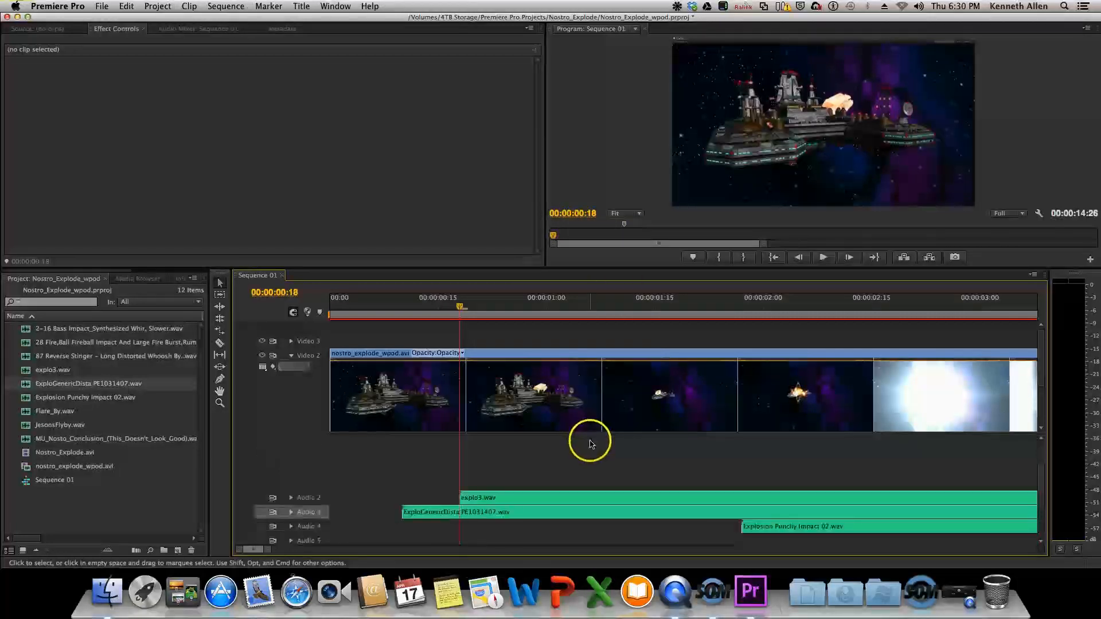
scroll(591, 443, up, 5)
drag(68, 369, 466, 455)
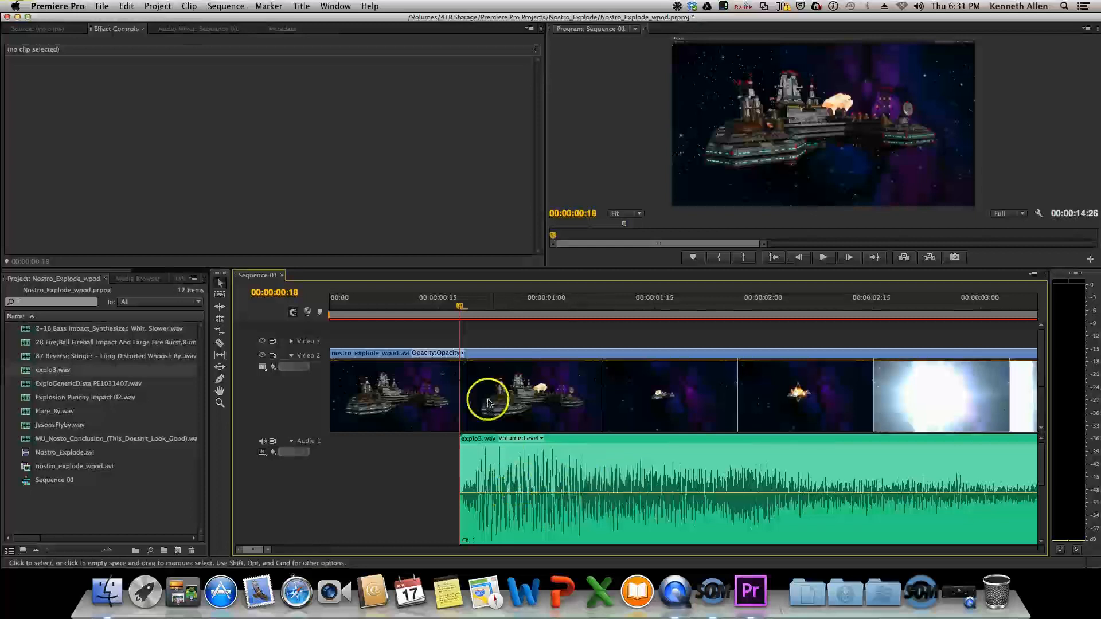
Play the sequence from the start and again from just before the explo3 clip to check its sync with the blast
drag(459, 310, 328, 310)
click(566, 337)
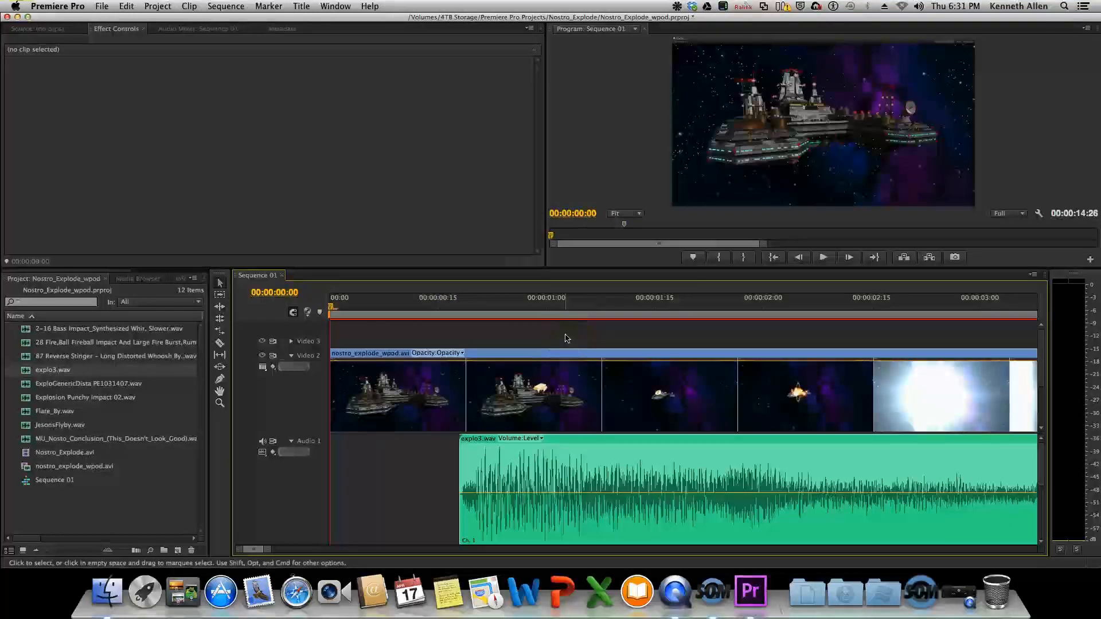
key(space)
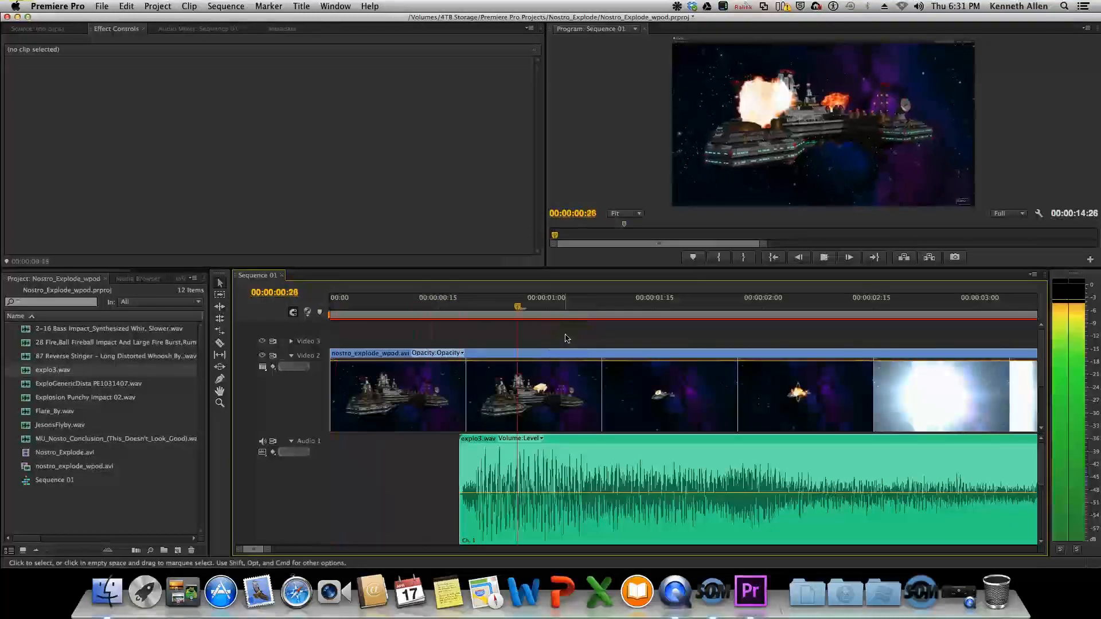
click(587, 356)
drag(469, 306, 453, 307)
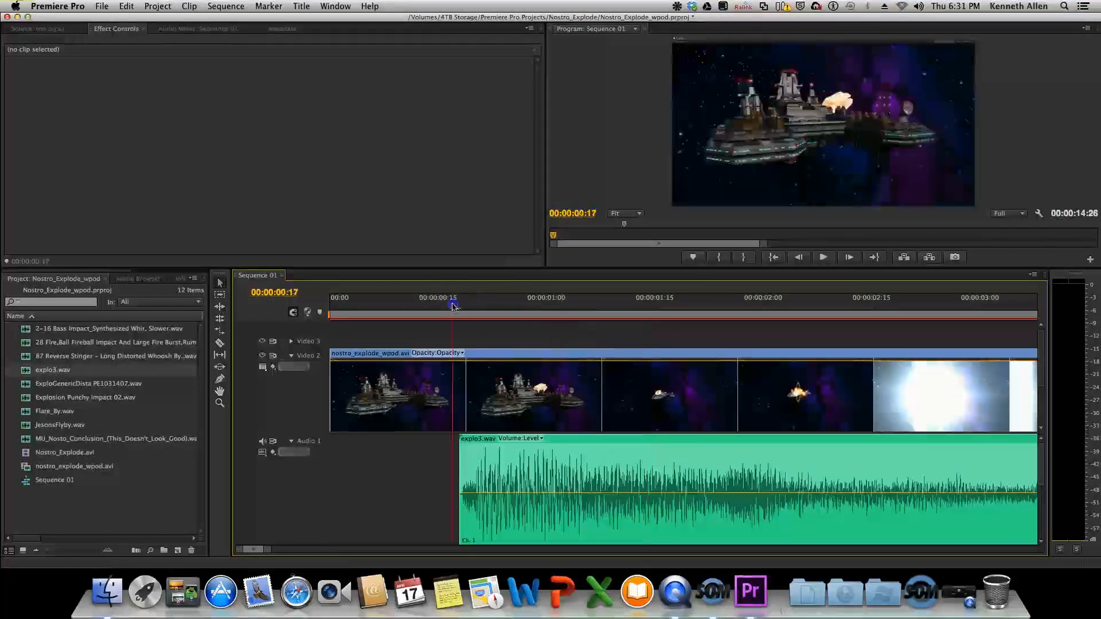
key(space)
click(413, 304)
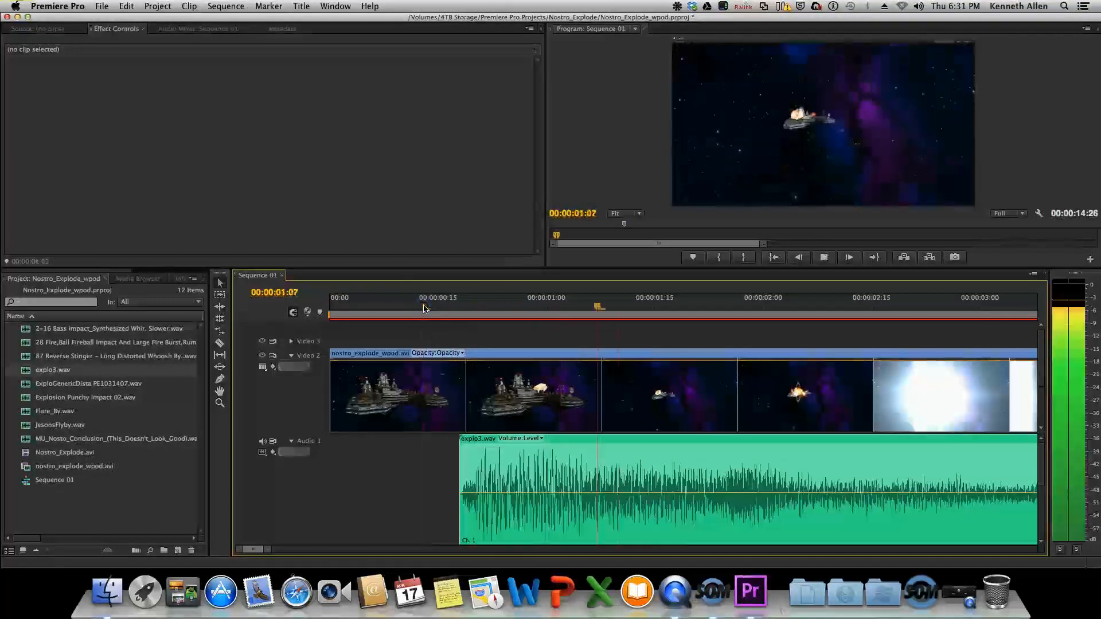
click(418, 305)
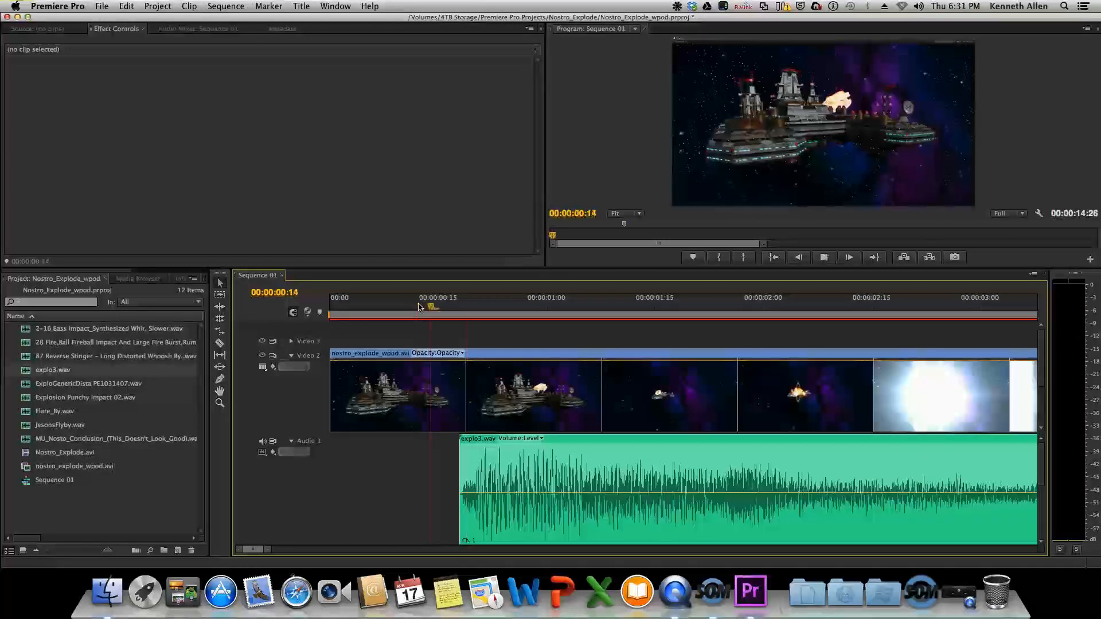
click(418, 329)
Select the explo3 clip and scrub from 00:00:00:18 to 00:00:00:23 to compare its opening waveform with the growing fireball
click(540, 430)
drag(559, 441, 558, 440)
click(456, 334)
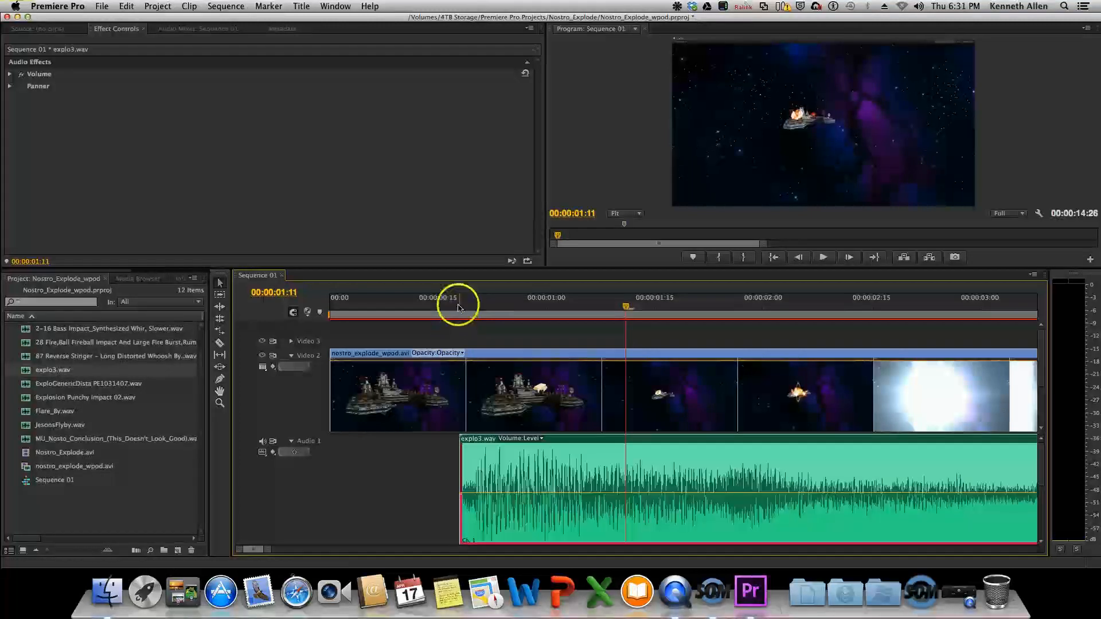
click(457, 309)
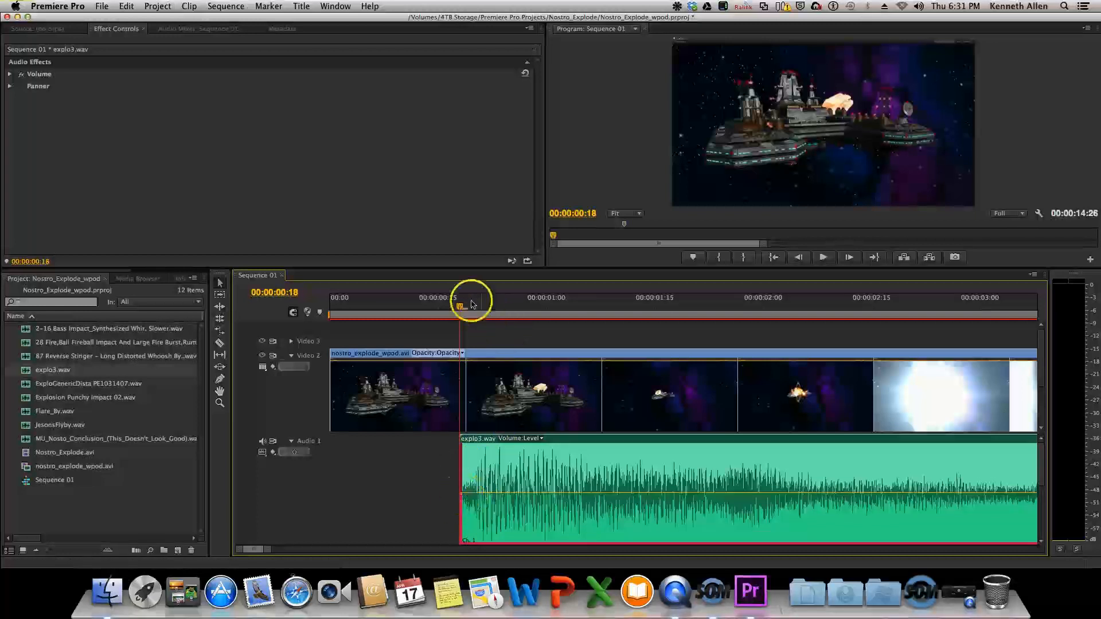
drag(459, 307, 487, 312)
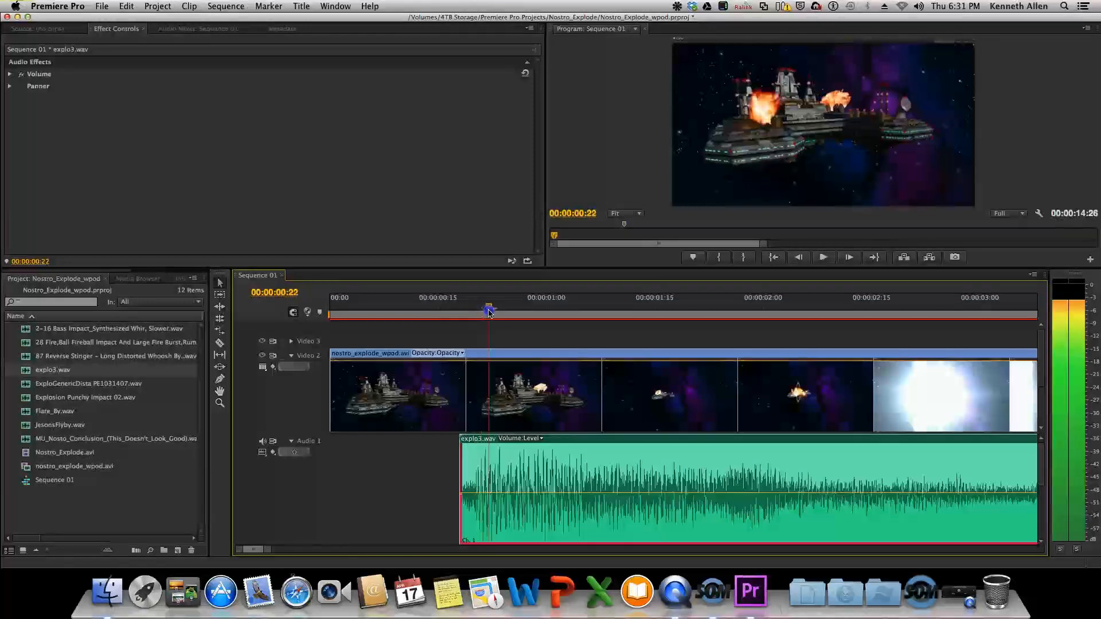
drag(493, 312, 496, 312)
click(508, 489)
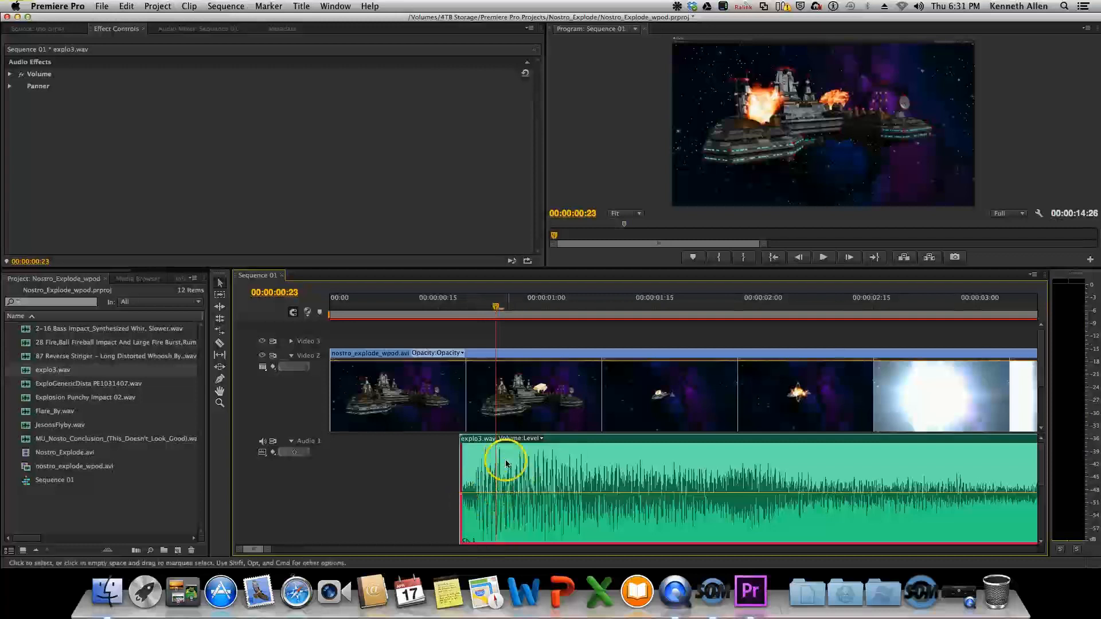
Zoom the timeline out to fit the whole explo3 clip and play the sequence from the start to 00:00:04:29
drag(493, 310, 330, 309)
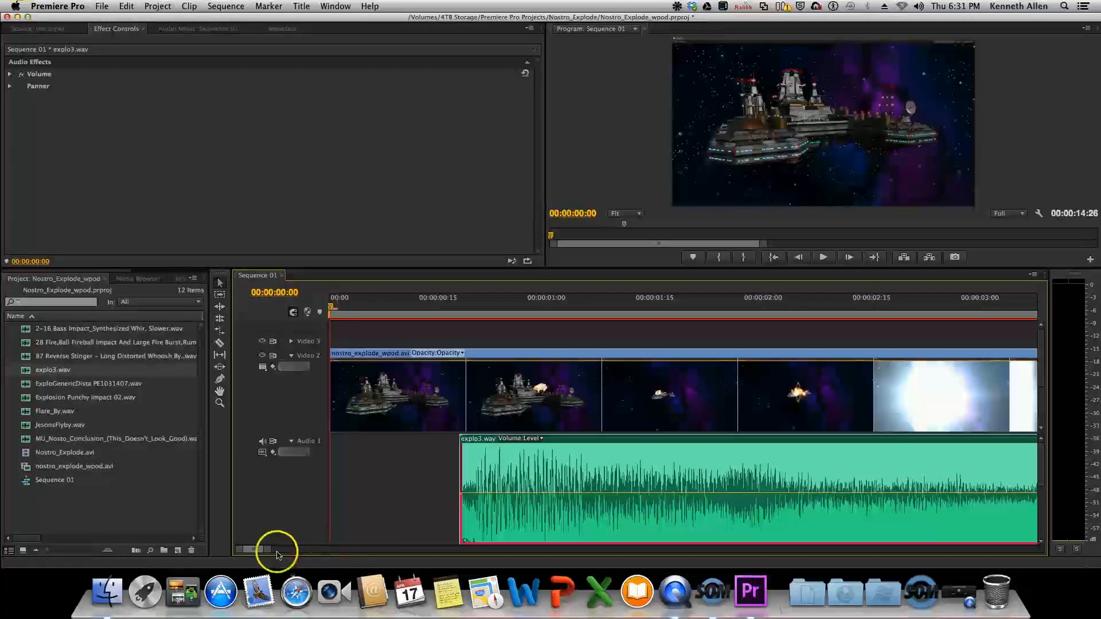
drag(269, 553, 294, 551)
click(487, 492)
key(space)
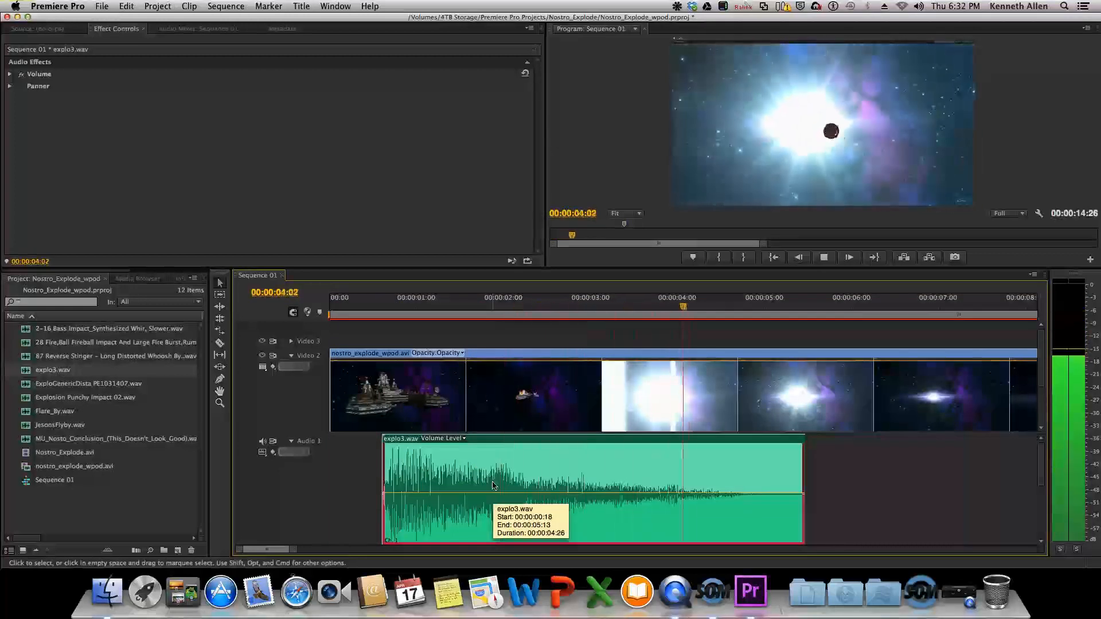
click(475, 496)
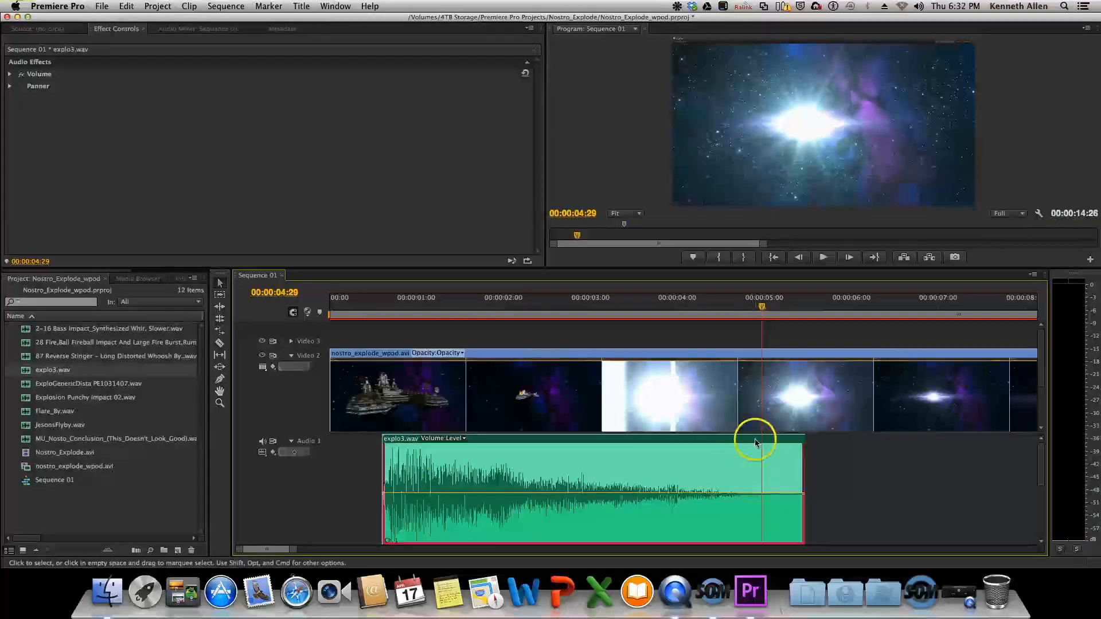
Scrub back through the explo3 clip and replay from 00:00:00:12 past its end, stopping at 00:00:07:07
drag(764, 311, 695, 311)
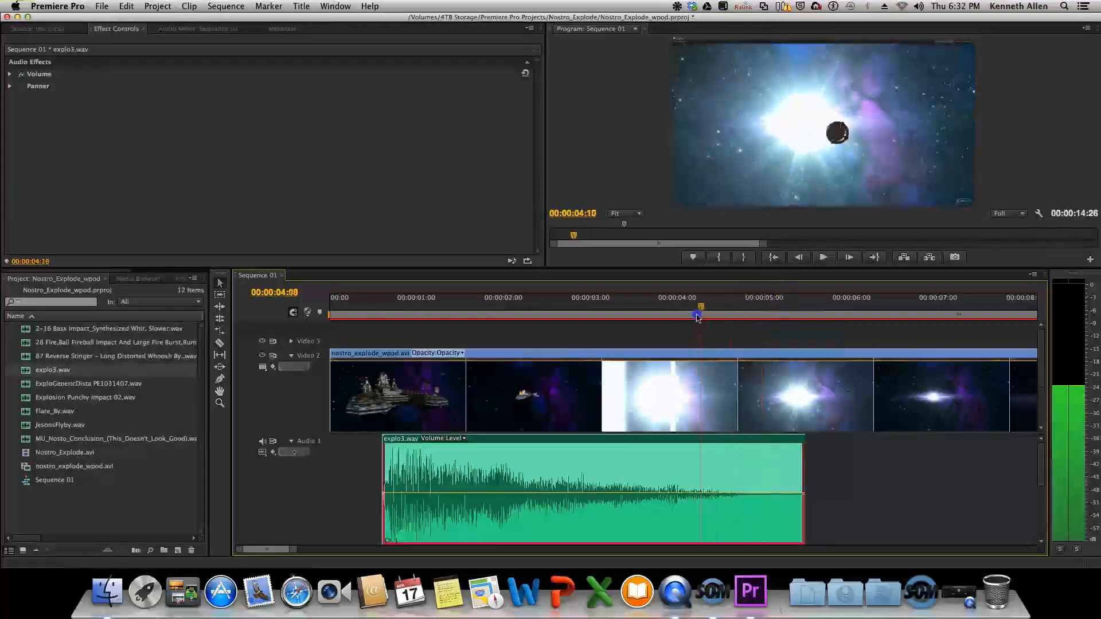
drag(695, 310, 468, 340)
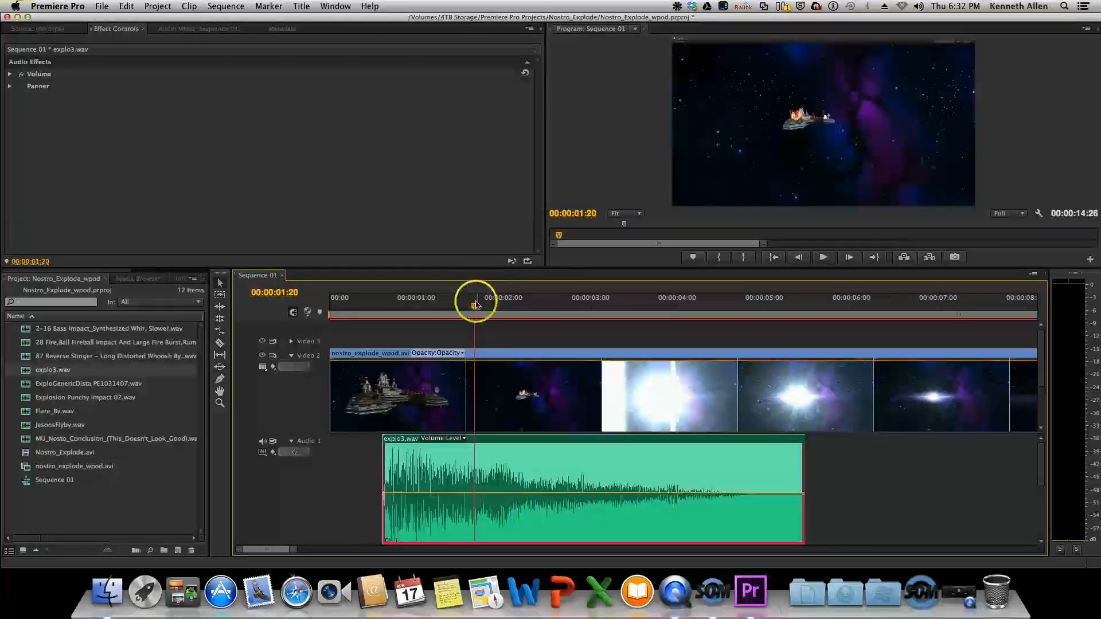
drag(476, 308, 363, 315)
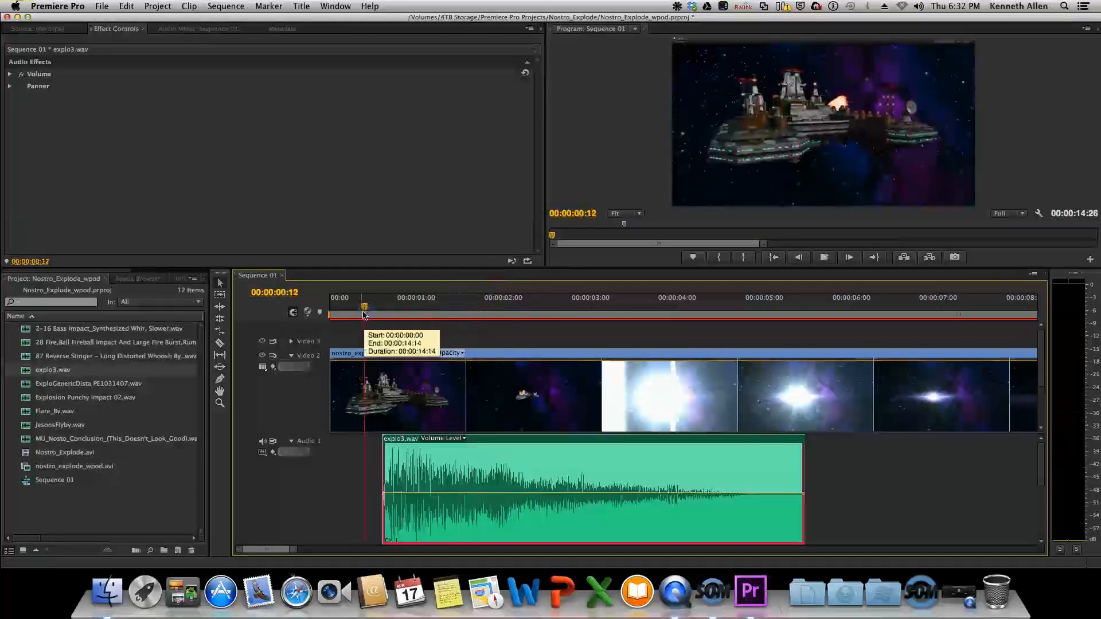
key(space)
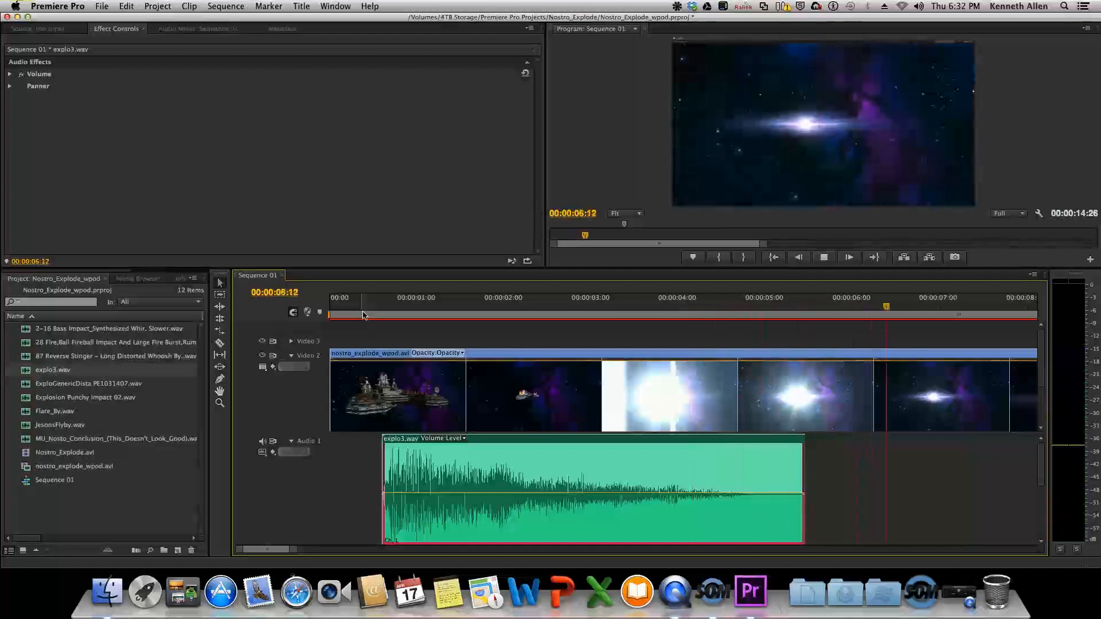
key(space)
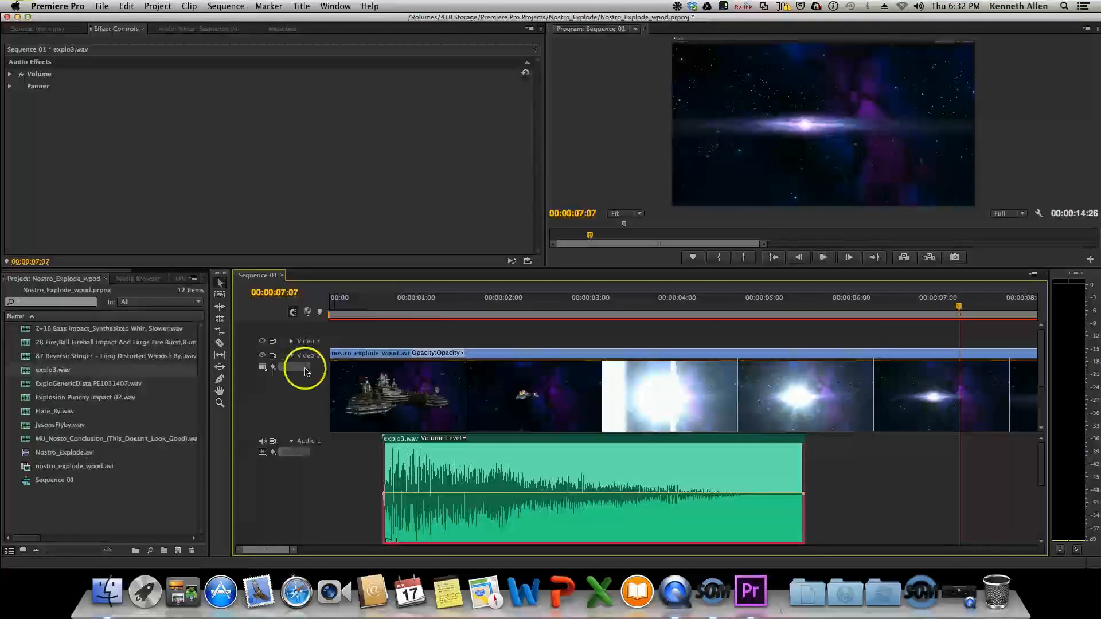
scroll(463, 370, down, 3)
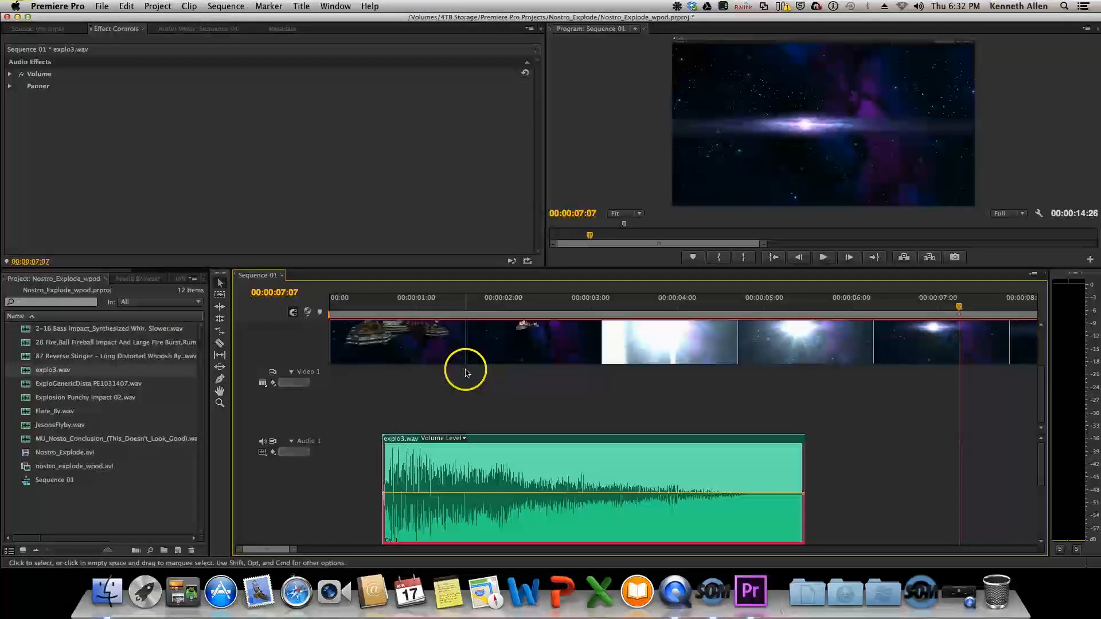
scroll(466, 369, up, 3)
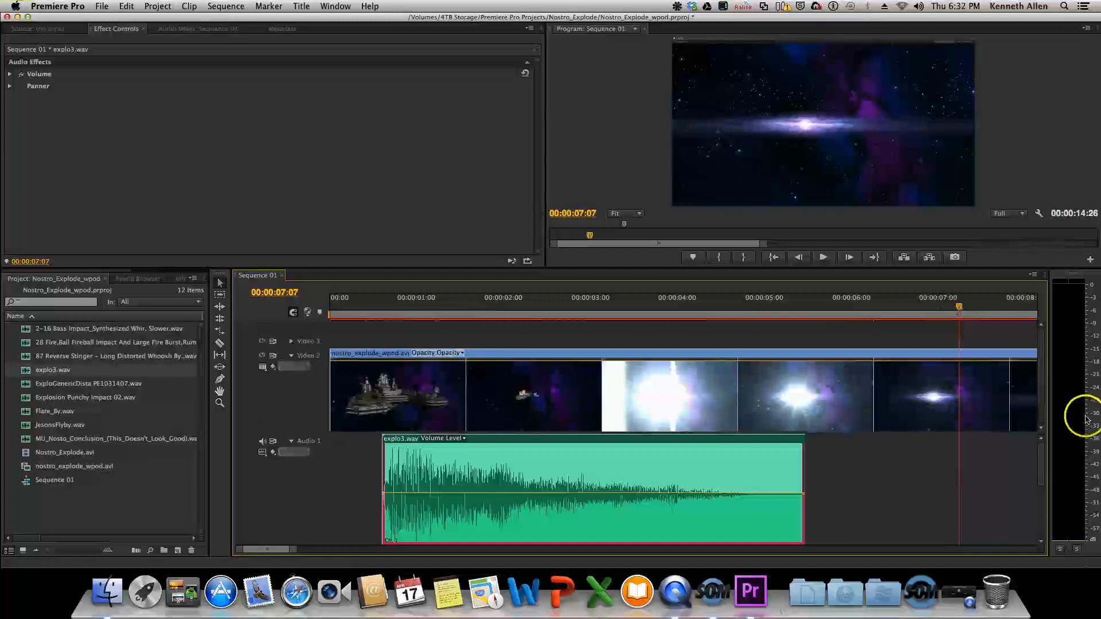
mouse_move(1039, 457)
mouse_down()
mouse_move(1042, 482)
mouse_move(1041, 467)
mouse_up()
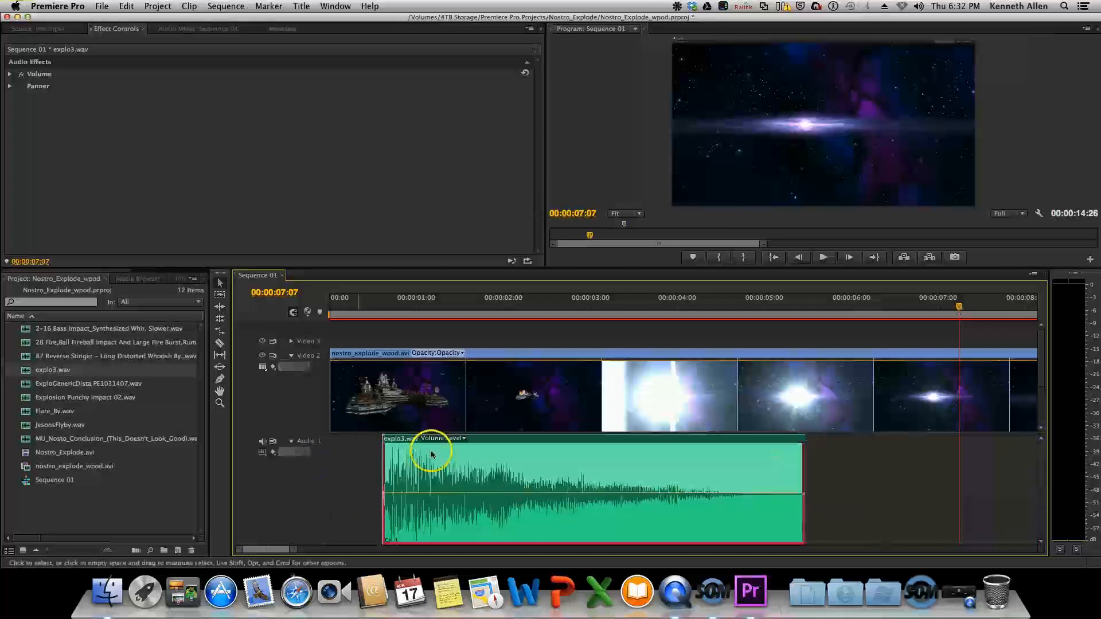
Remove the explo3 clip from Audio 1 and return the playhead to the start of the sequence
key(End)
click(481, 445)
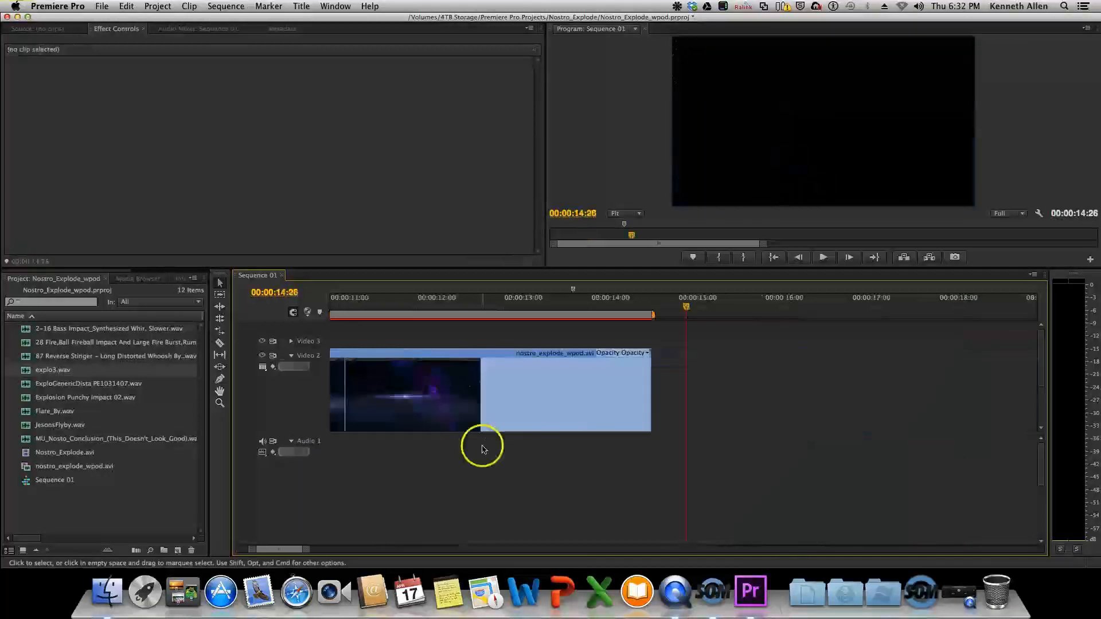
key(Home)
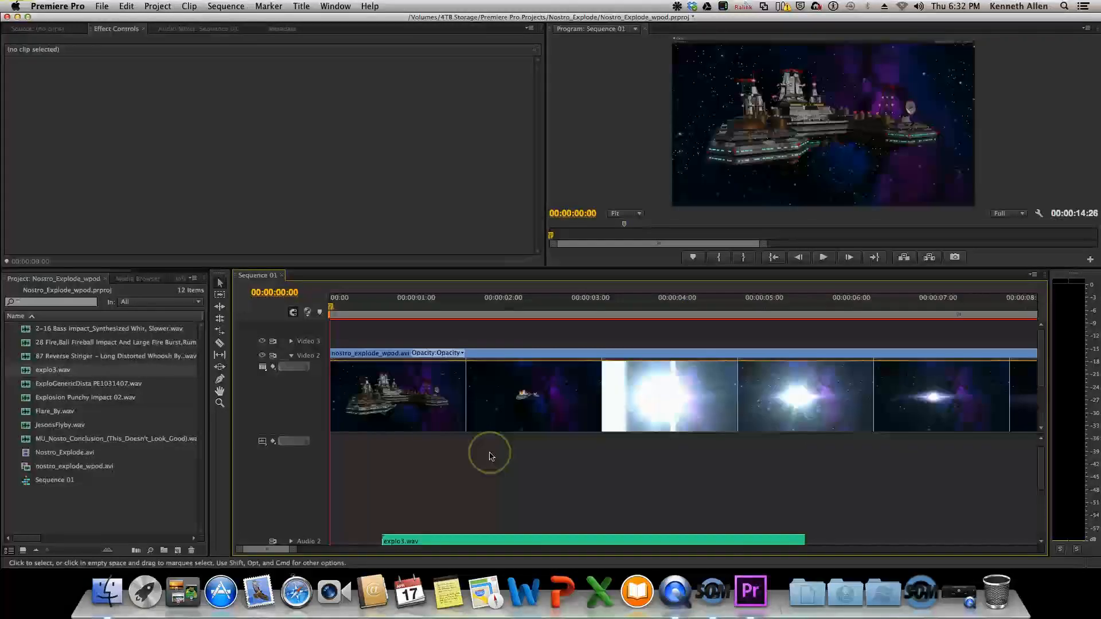
Expand Audio 2, turn on its output and play the sequence from the start past 00:00:05:00 to hear its explo3 clip
scroll(475, 451, down, 3)
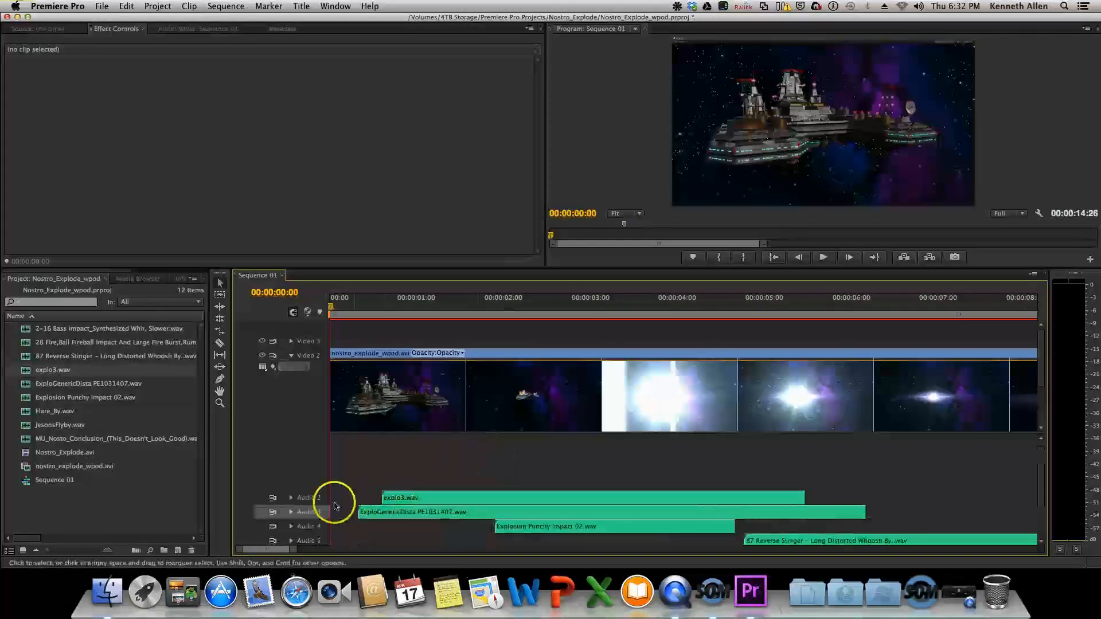
click(291, 498)
scroll(470, 465, down, 2)
scroll(471, 468, up, 3)
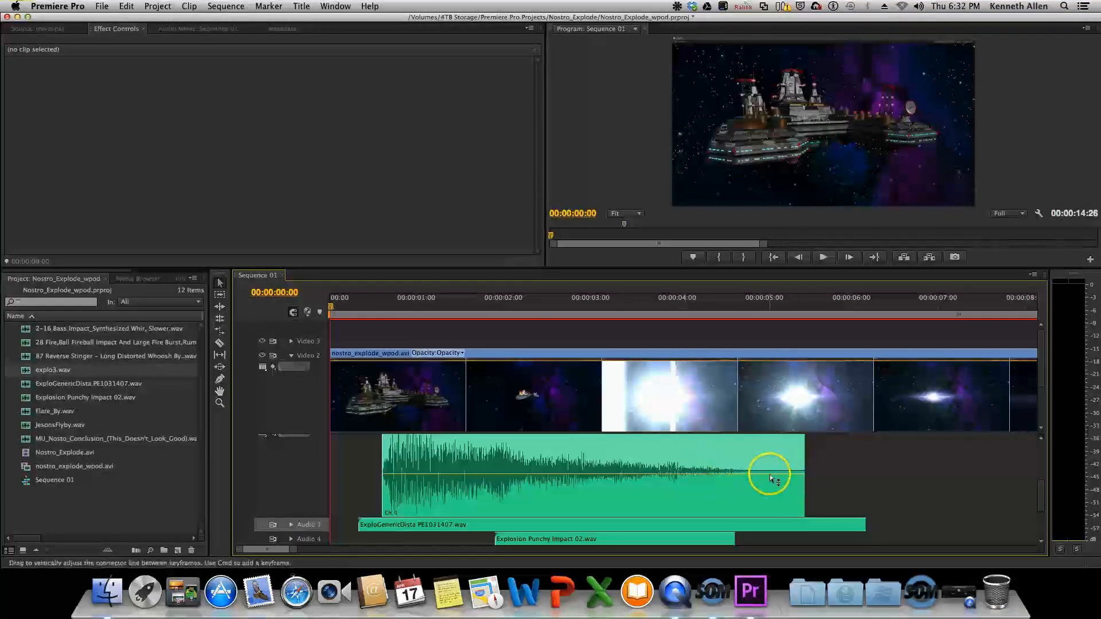
mouse_move(769, 474)
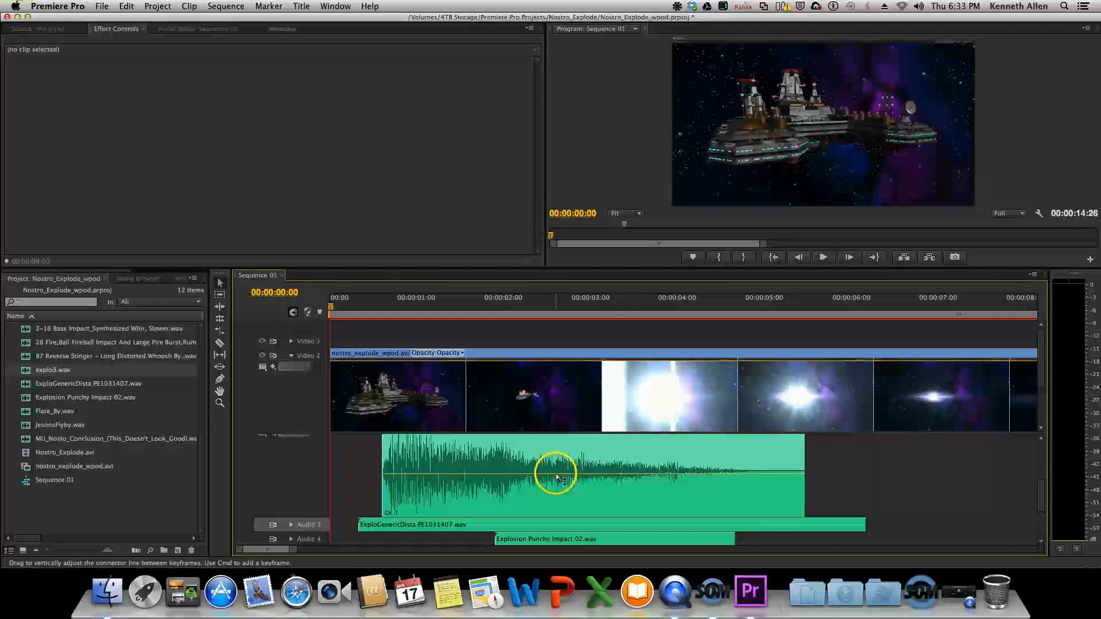
scroll(567, 447, up, 3)
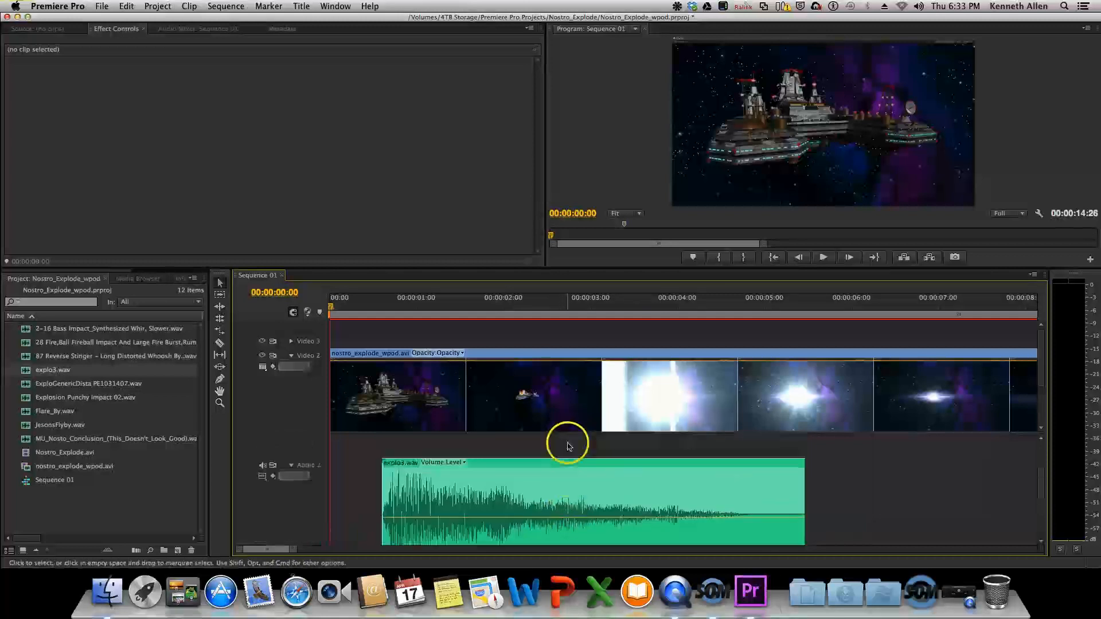
key(space)
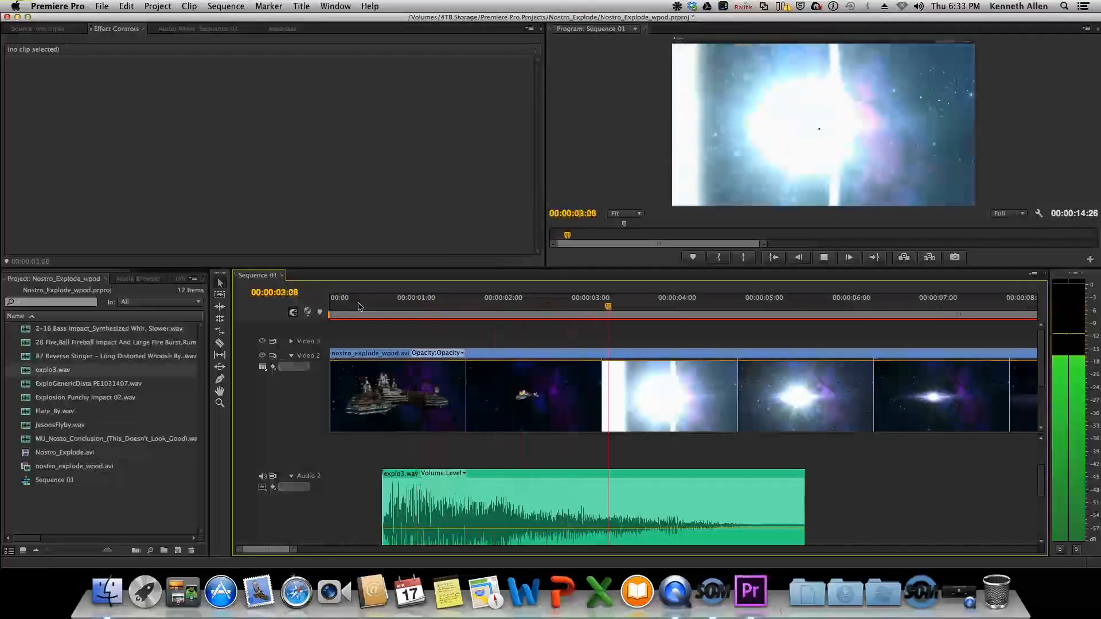
key(space)
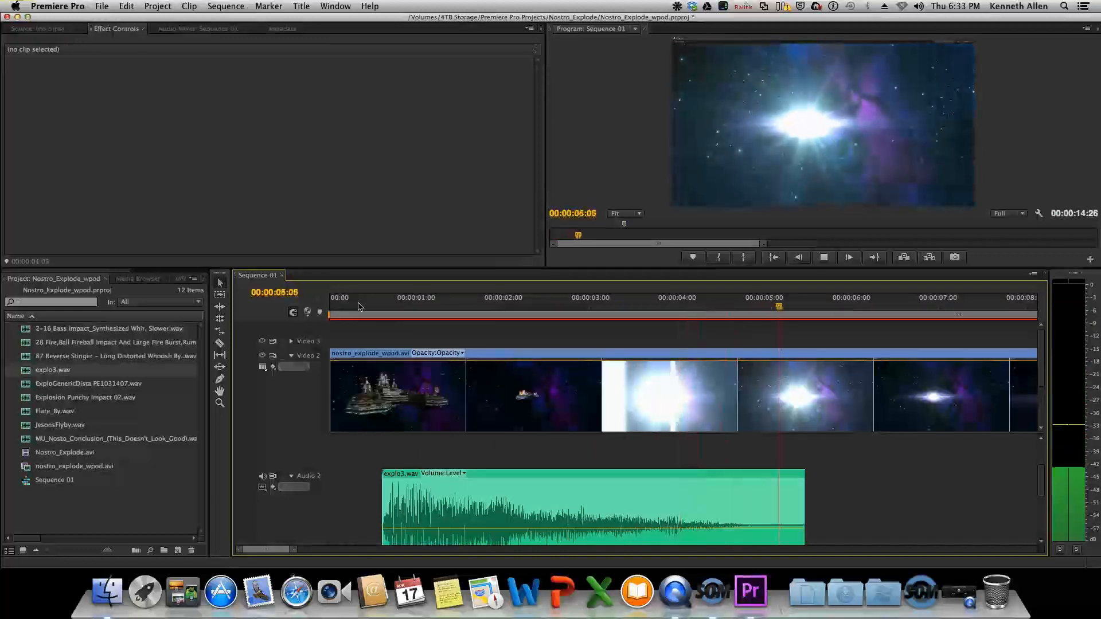
Mute the Audio 2 track, collapse it and return to the empty Audio 1 track
click(263, 478)
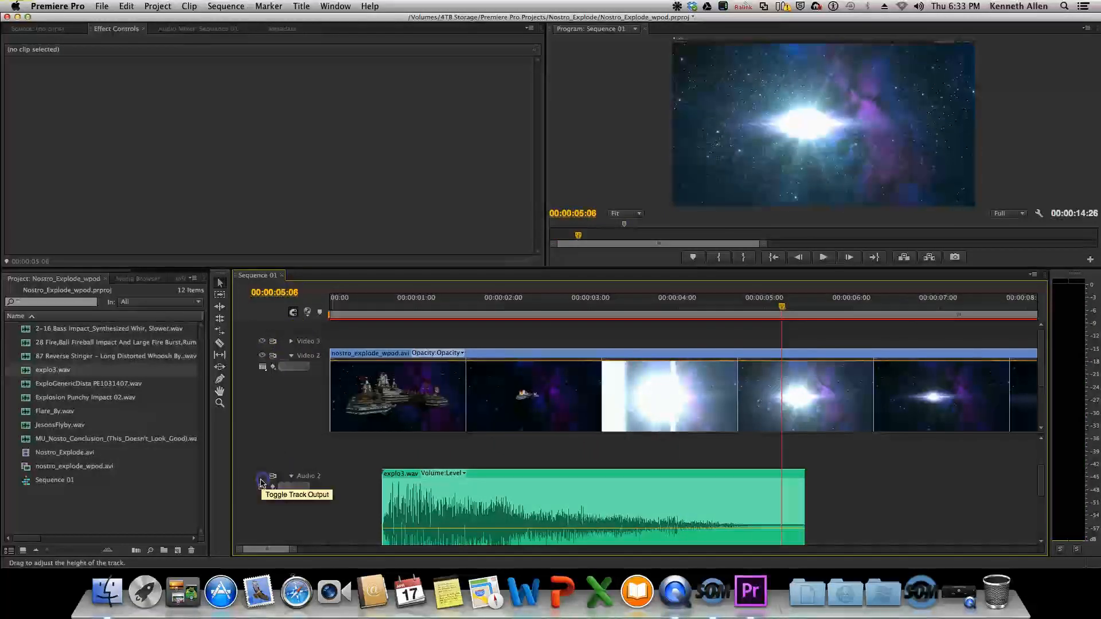
click(291, 476)
scroll(354, 484, up, 5)
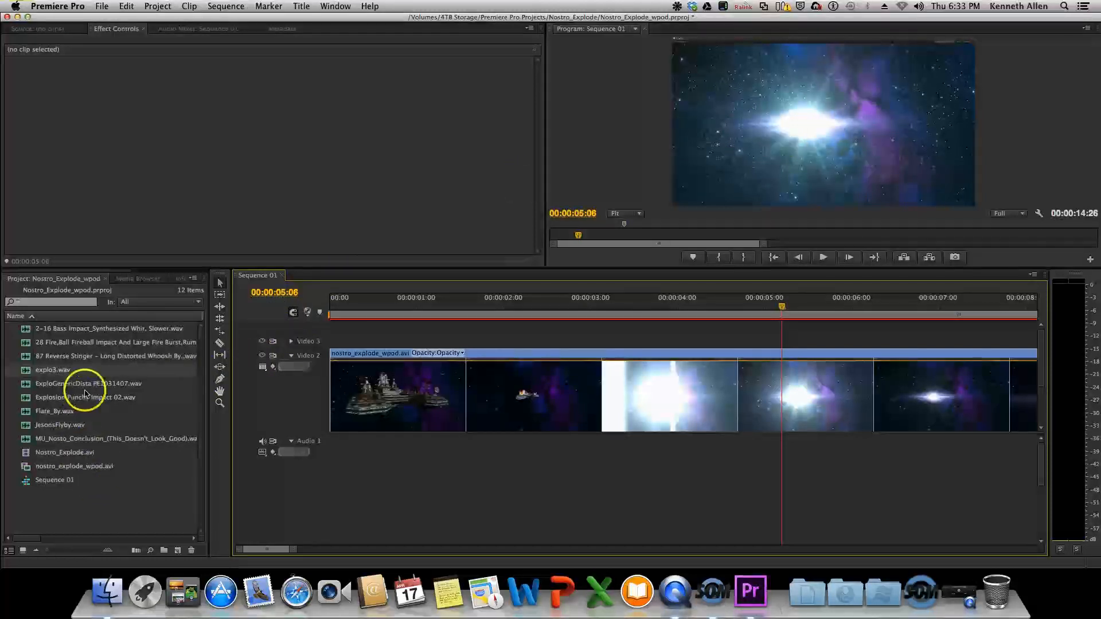
Place Explosion Punchy Impact 02.wav on Audio 1 just before the 2-second mark and play it against the blast, stopping at 00:00:02:27
click(46, 400)
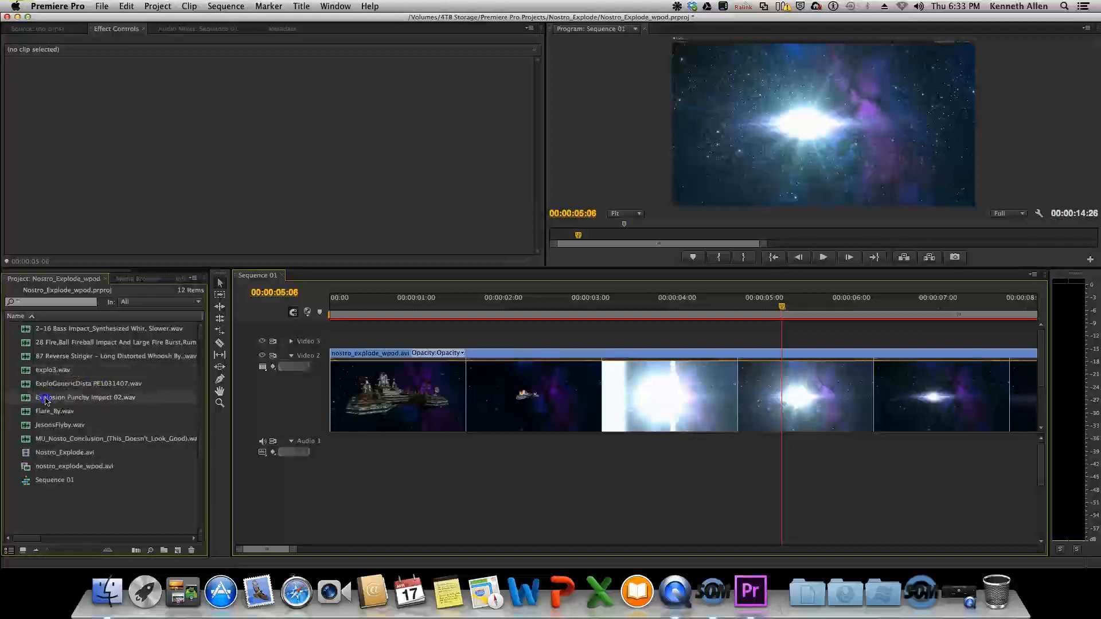
drag(49, 401, 481, 469)
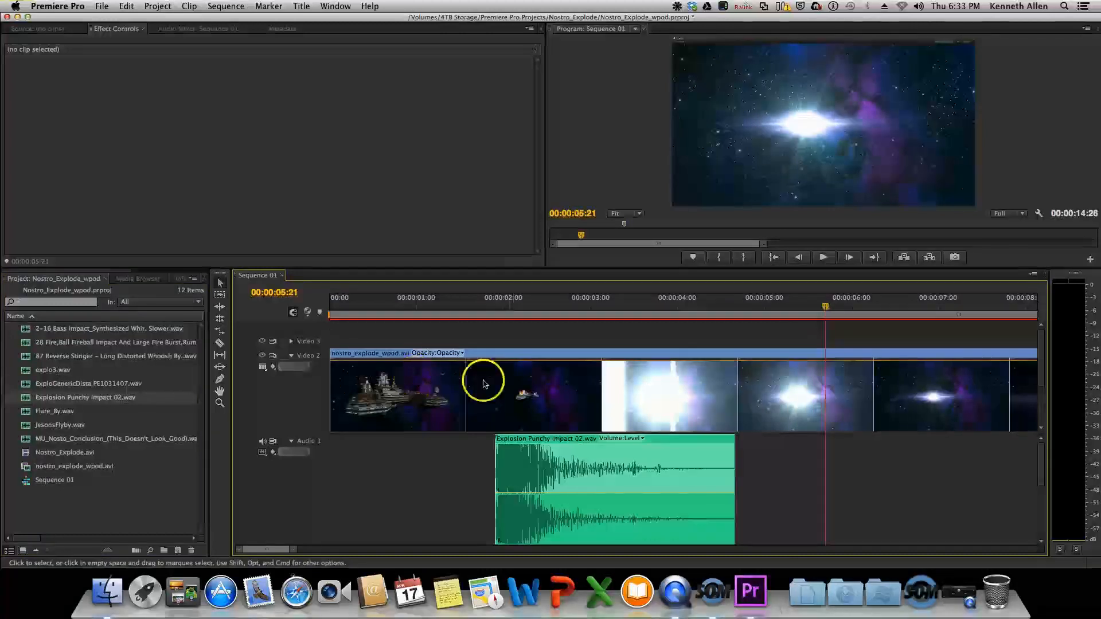
click(493, 316)
key(space)
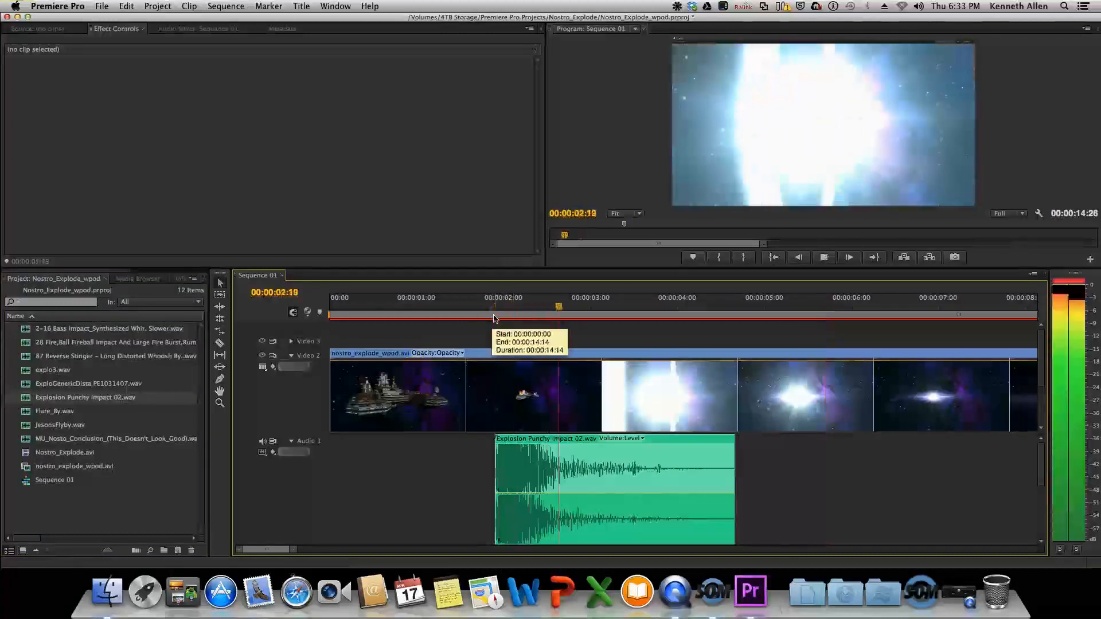
key(space)
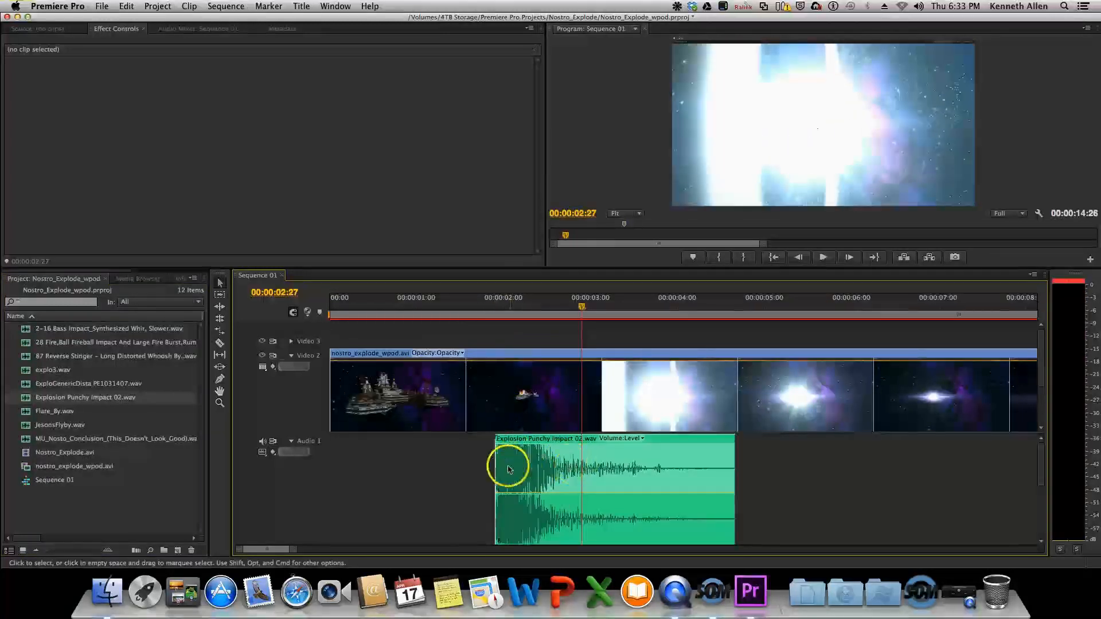
Lower the volume level of the Explosion Punchy Impact 02 clip on Audio 1 to about -1.39 dB
drag(586, 494, 588, 497)
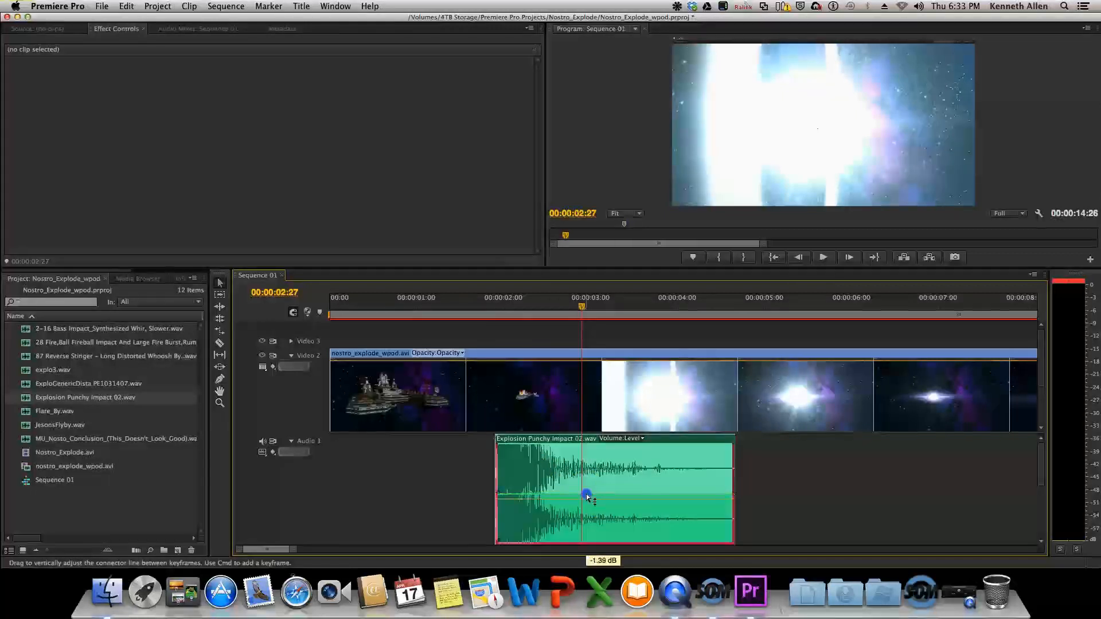
drag(587, 496, 588, 497)
click(558, 444)
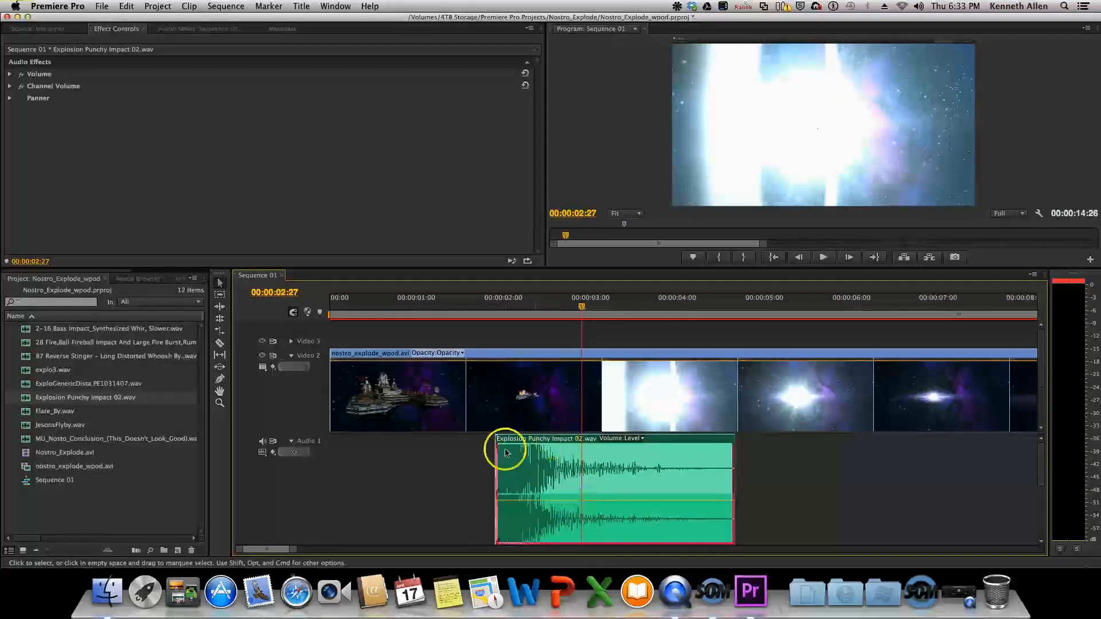
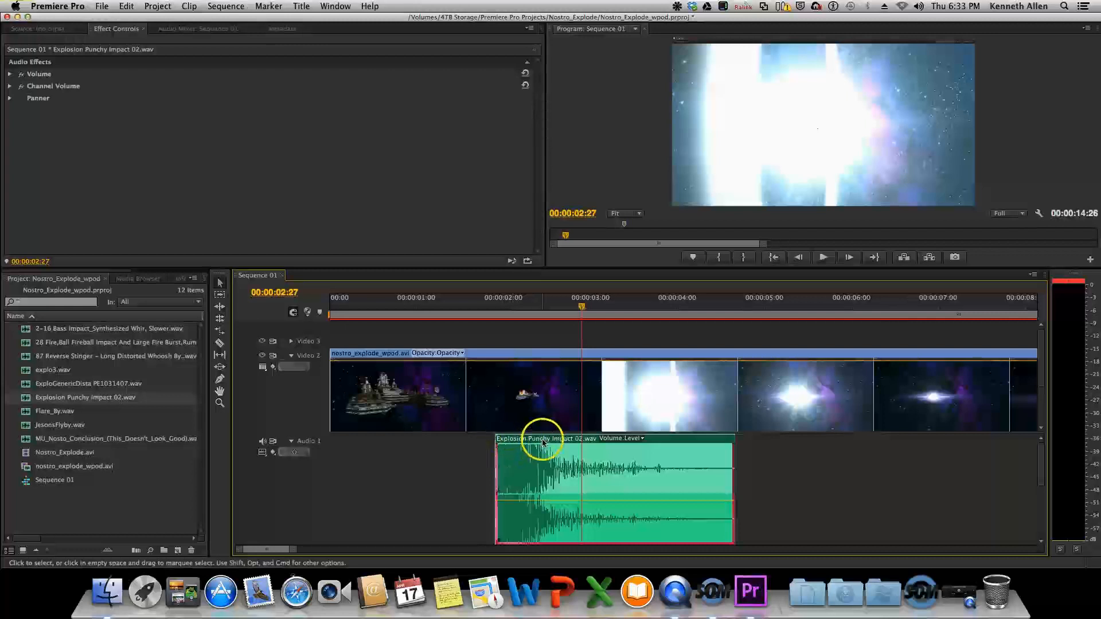
Align the start of the Explosion Punchy Impact 02.wav clip on Audio 1 with the shockwave ring frame at 00:00:02:01
mouse_move(543, 442)
mouse_down()
mouse_move(521, 441)
mouse_move(563, 442)
mouse_up()
drag(484, 308, 469, 310)
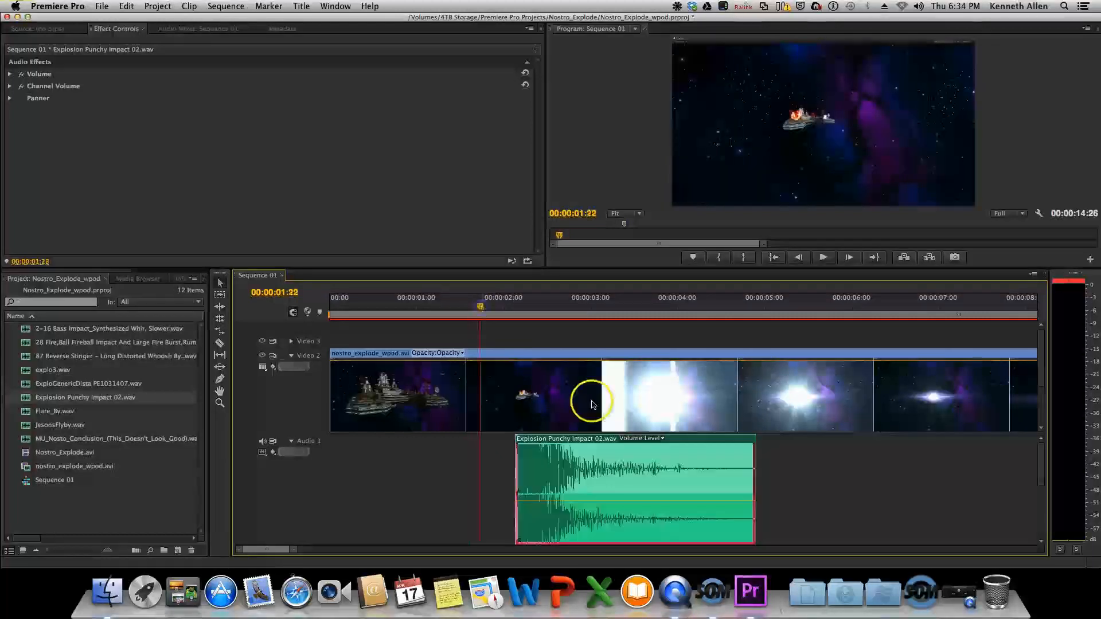
drag(572, 443, 712, 442)
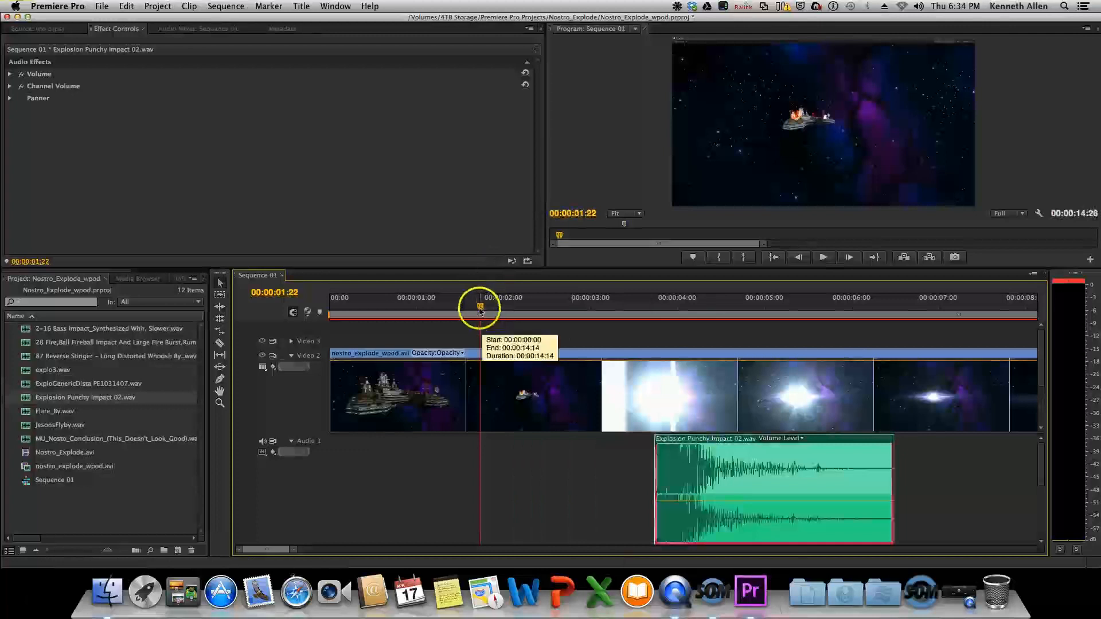
drag(481, 310, 507, 314)
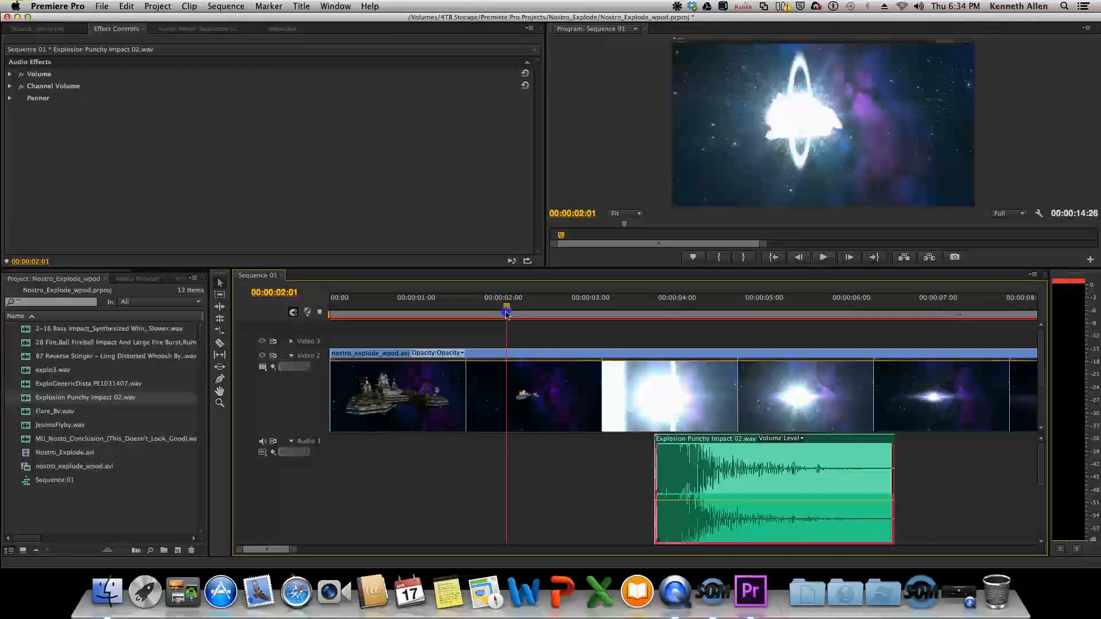
click(788, 424)
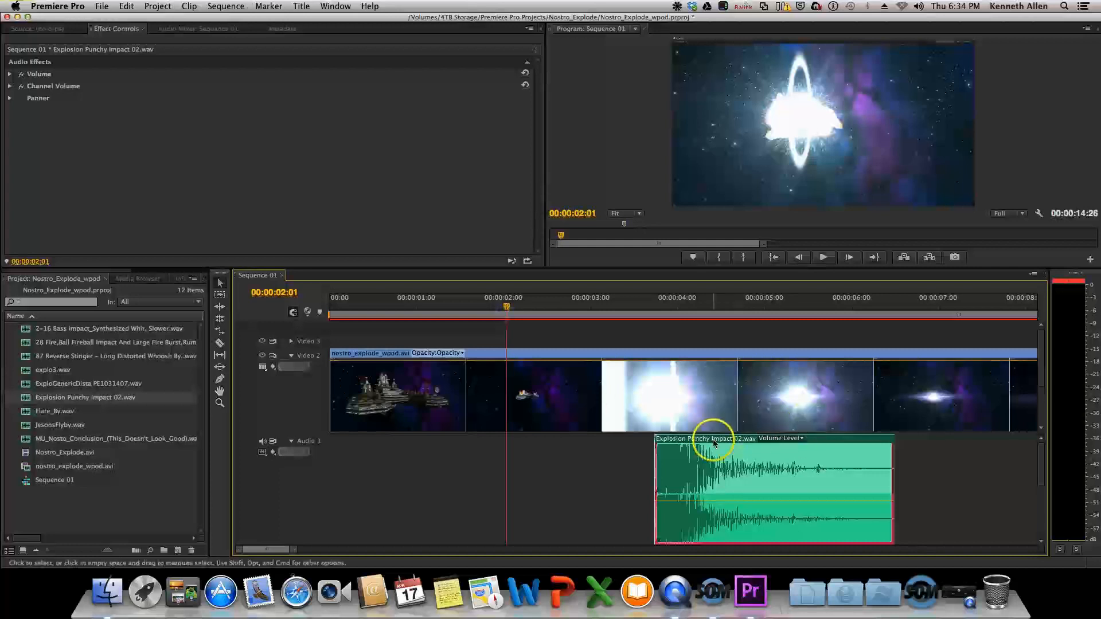
drag(713, 440, 580, 446)
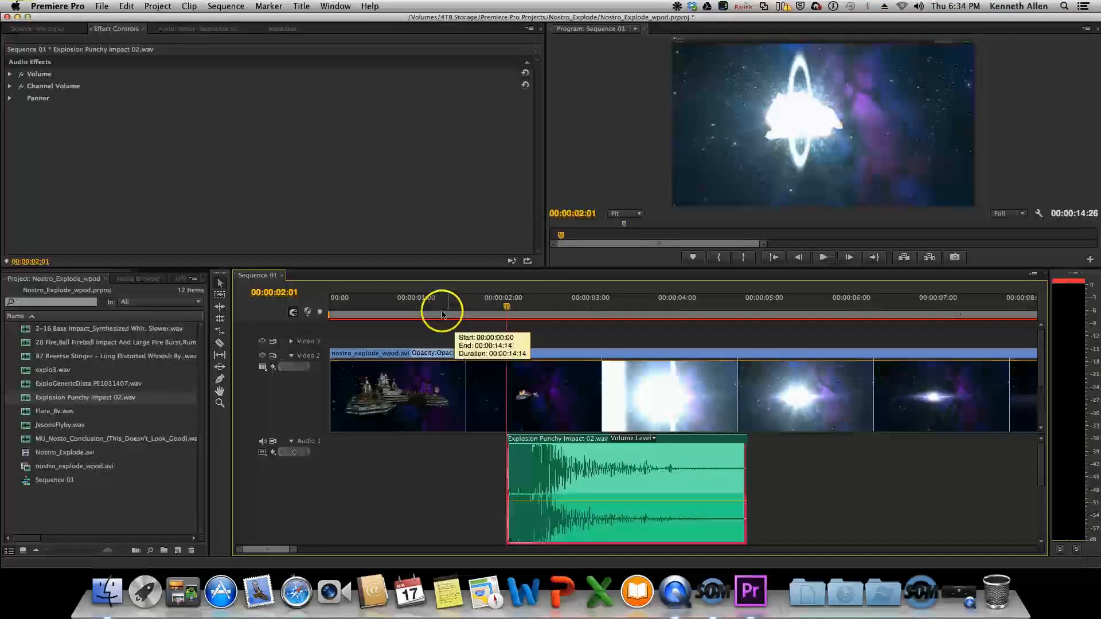
Play the sequence from before the blast to check the explosion sound's timing against the picture
drag(508, 306, 395, 313)
key(space)
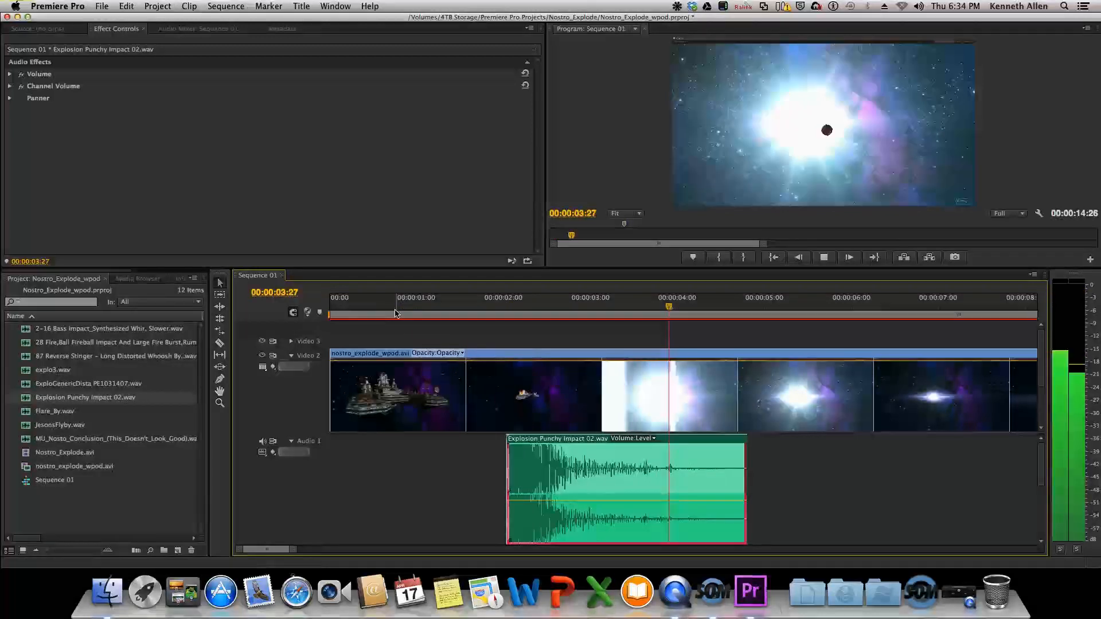
key(space)
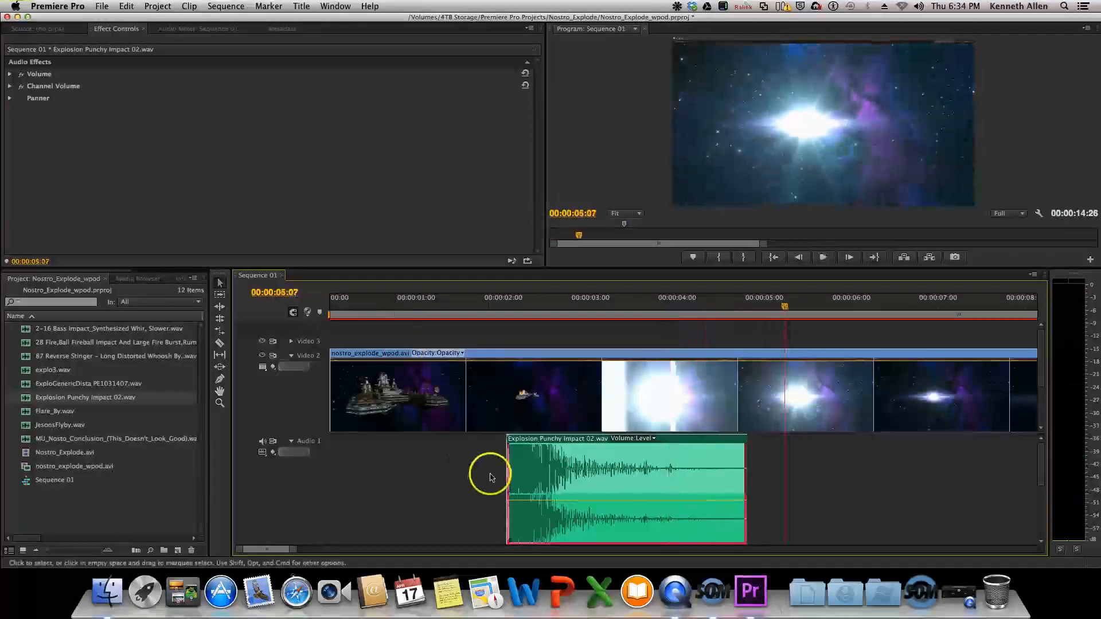
Lower the volume of the Audio 1 explosion clip to about -1.77 dB and play the sequence from 00:00:01:09
drag(491, 304, 502, 304)
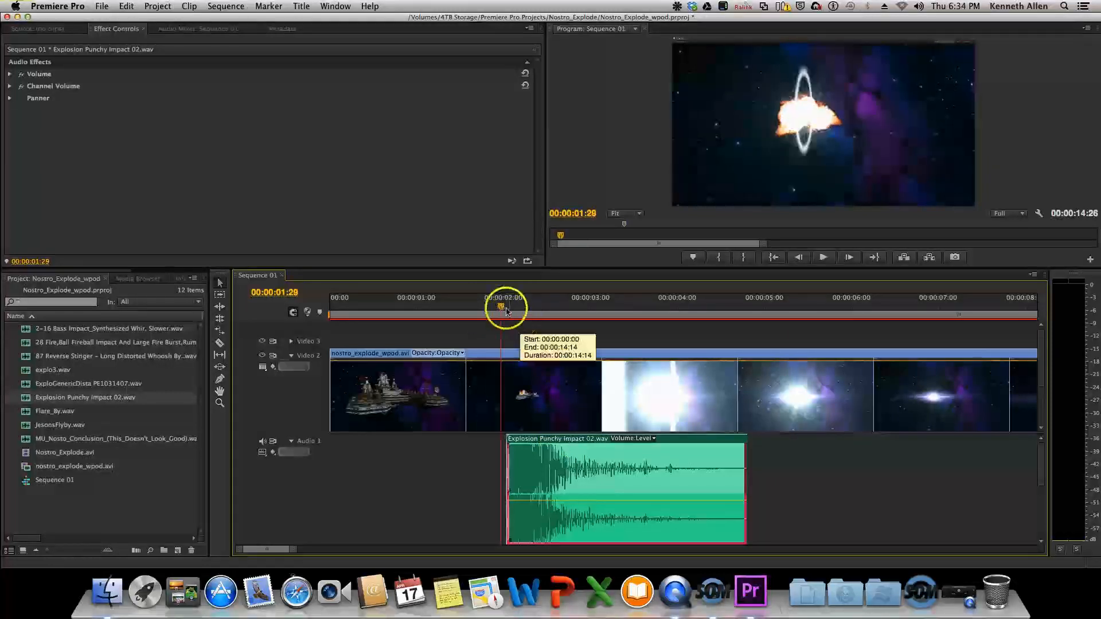
click(503, 309)
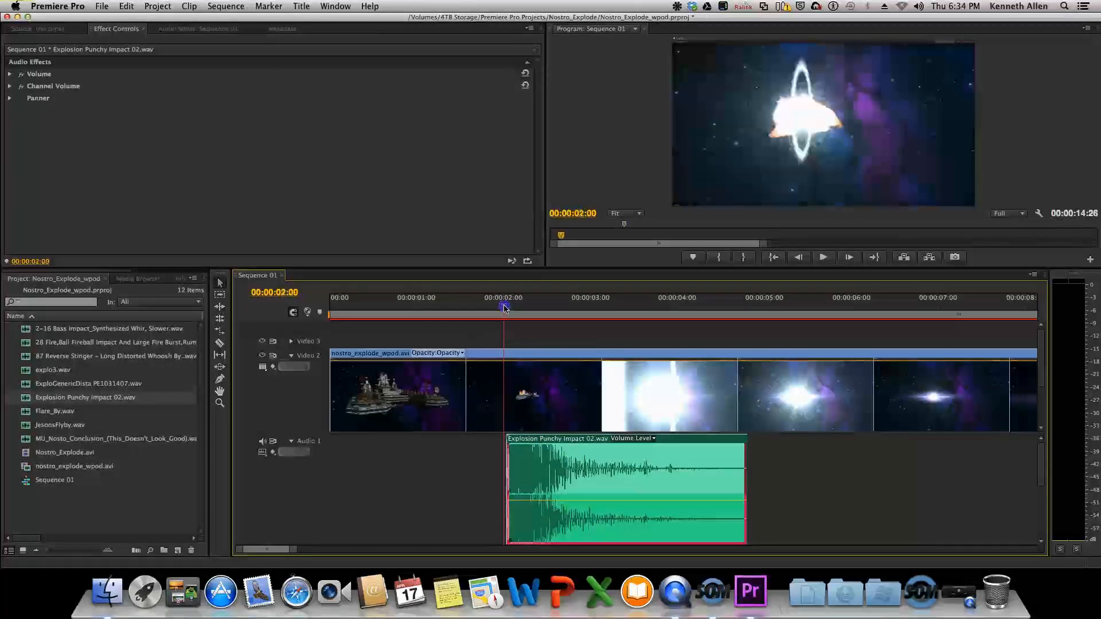
drag(505, 308, 443, 307)
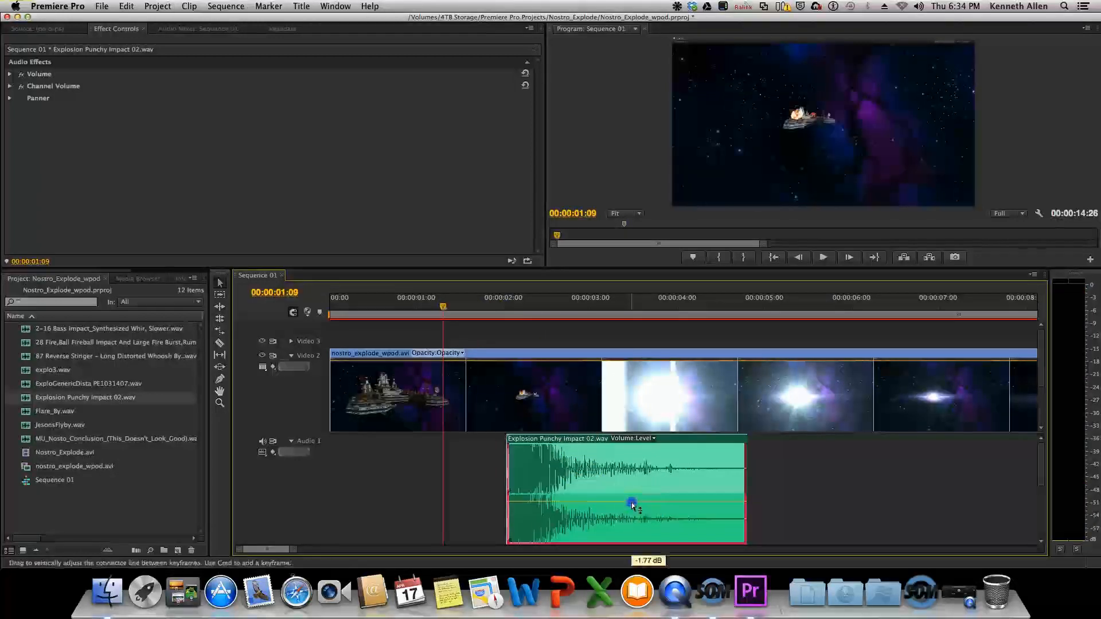
key(space)
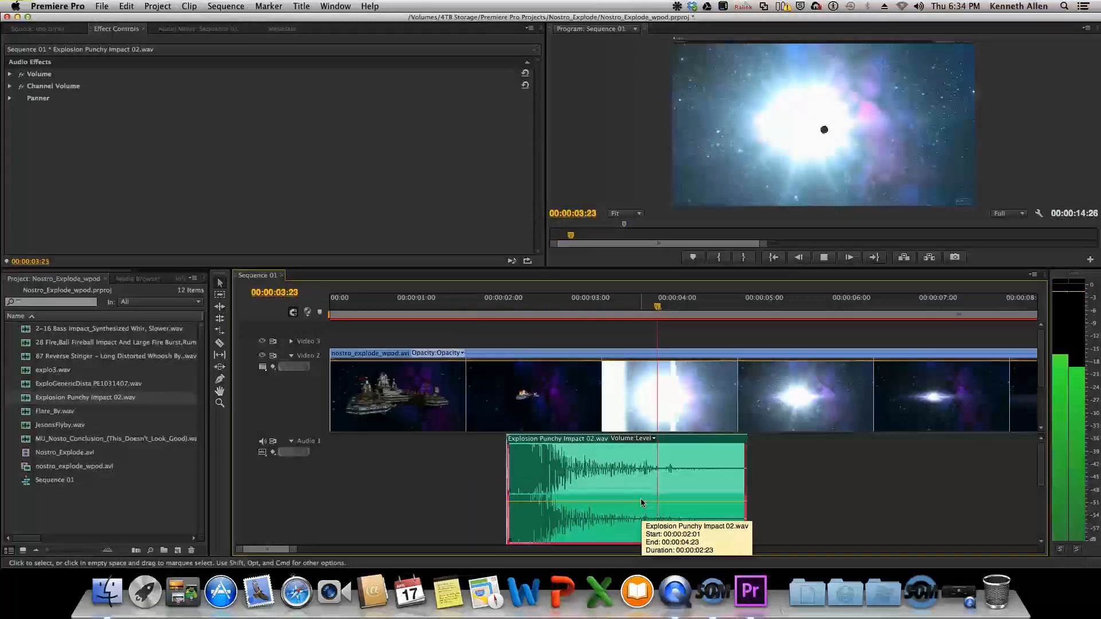
click(538, 532)
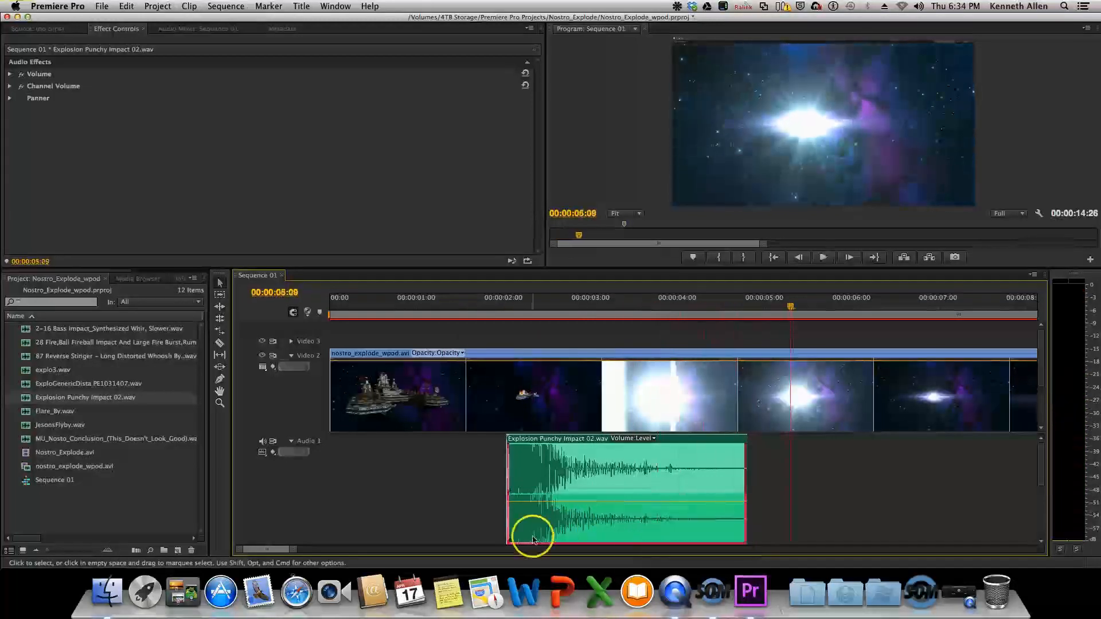
Shift the explosion clip on Audio 1 slightly earlier and play the blast from about 00:00:01:25
scroll(539, 533, down, 2)
scroll(539, 532, down, 2)
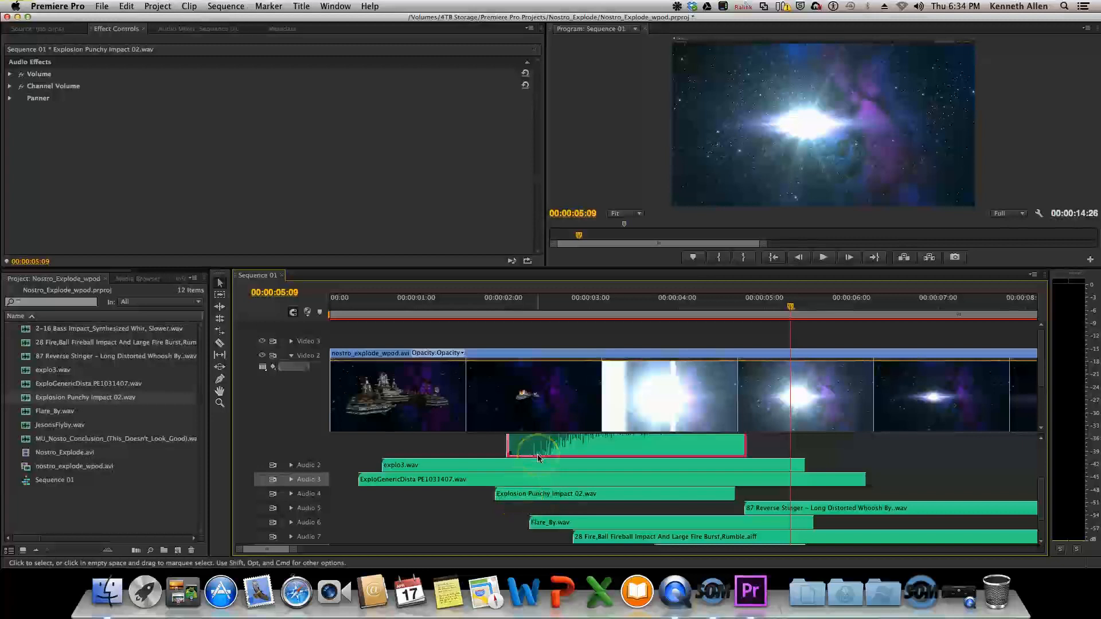
scroll(538, 457, up, 5)
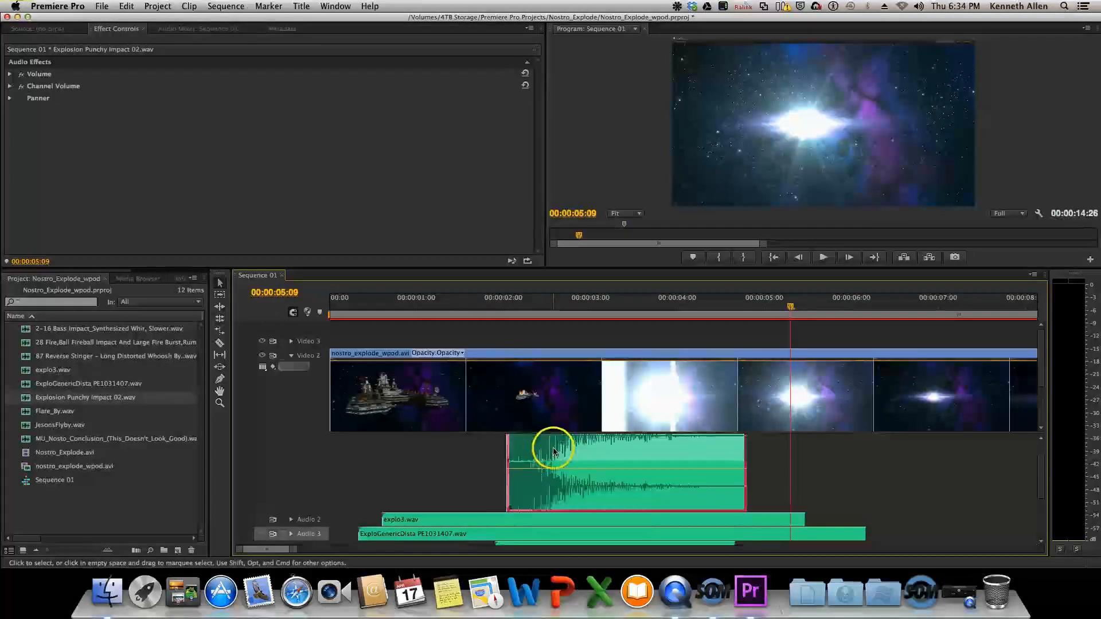
scroll(554, 451, up, 3)
scroll(550, 450, right, 1)
drag(566, 439, 562, 440)
click(477, 308)
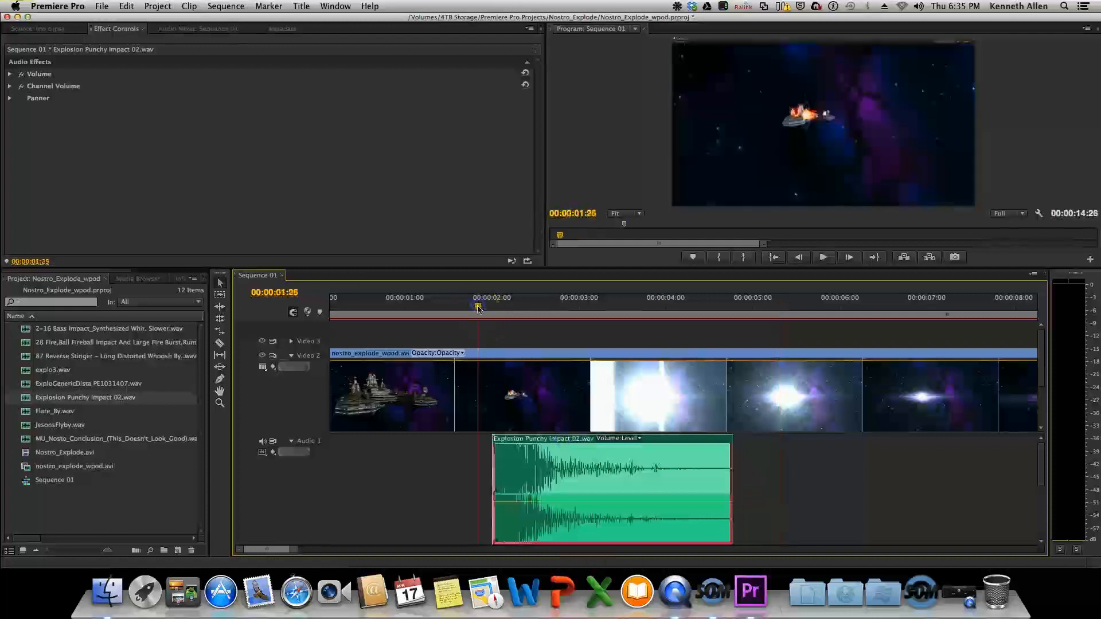
key(space)
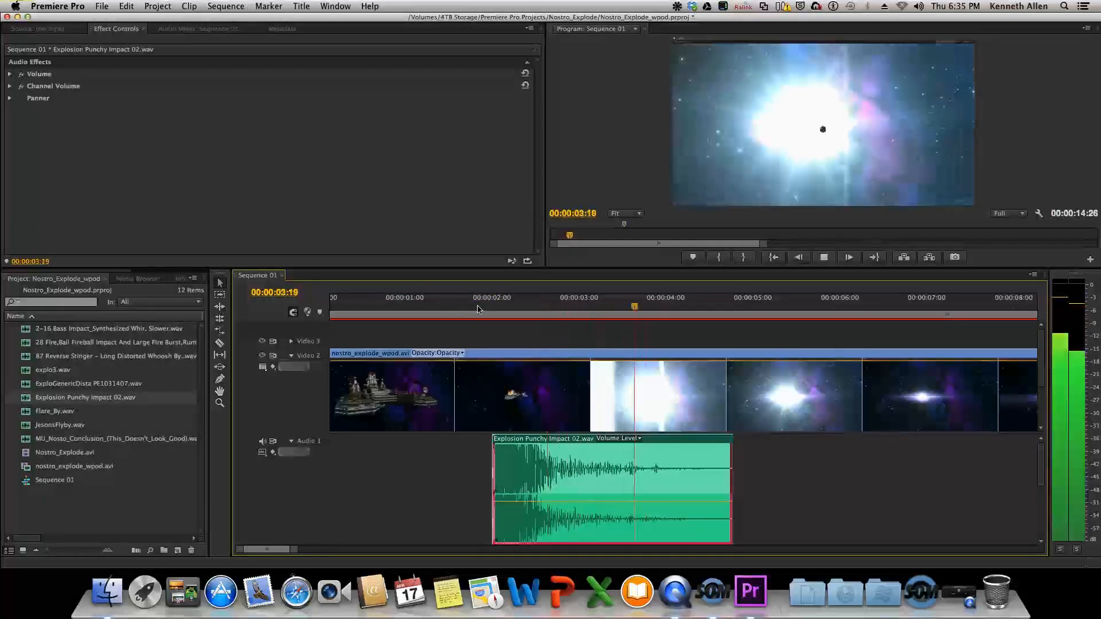
key(space)
Align the Explosion Punchy Impact 02.wav clip on Audio 4 with the start of the Audio 1 copy, and delete the Audio 1 copy
scroll(497, 453, down, 3)
scroll(487, 450, down, 2)
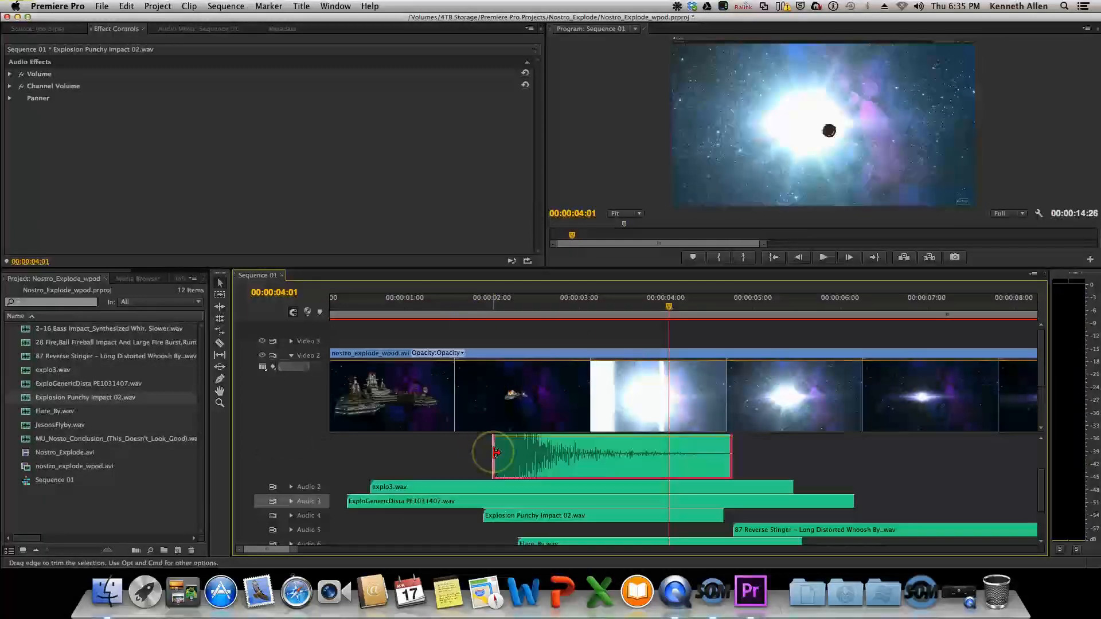
drag(523, 516, 536, 517)
scroll(496, 468, up, 5)
click(521, 471)
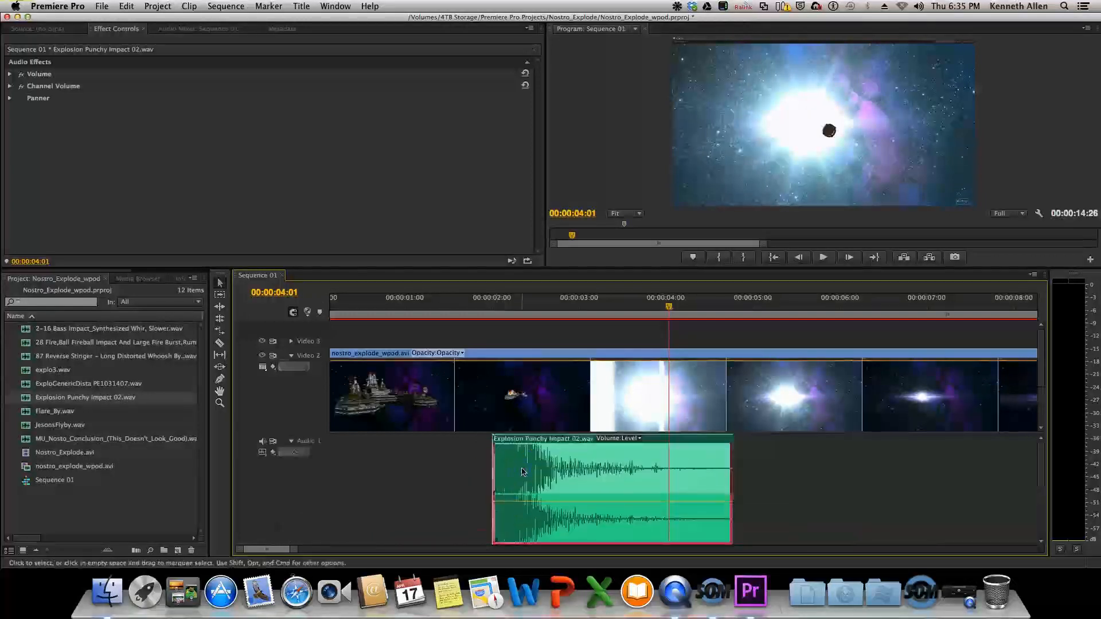
key(Delete)
Expand the Audio 4 track to show its waveform and turn on its track output
scroll(542, 489, down, 4)
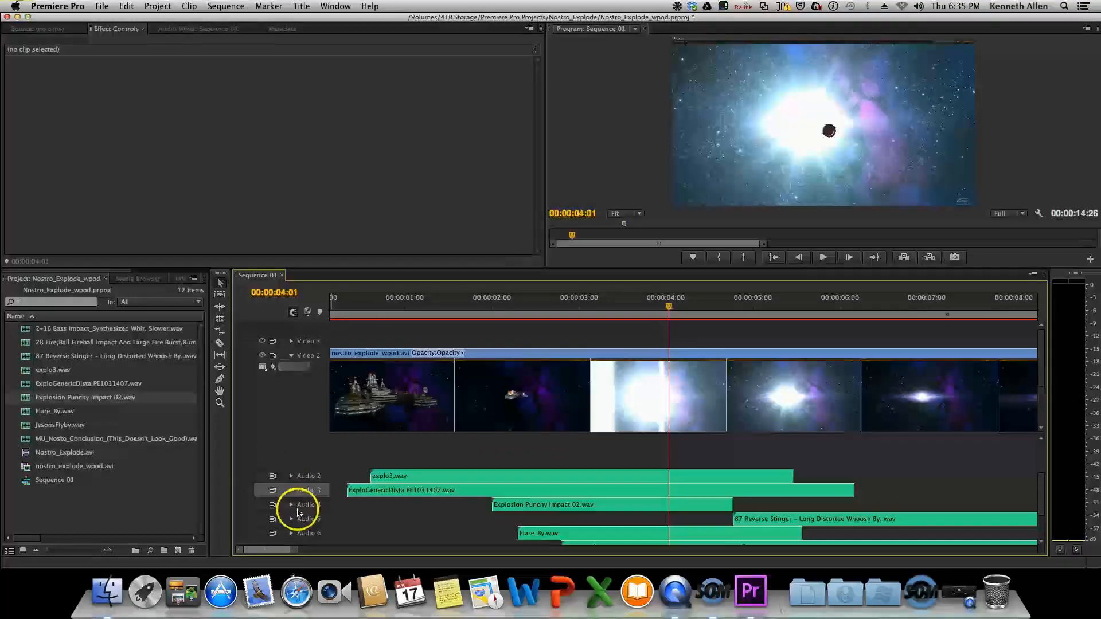
click(292, 505)
scroll(573, 511, down, 2)
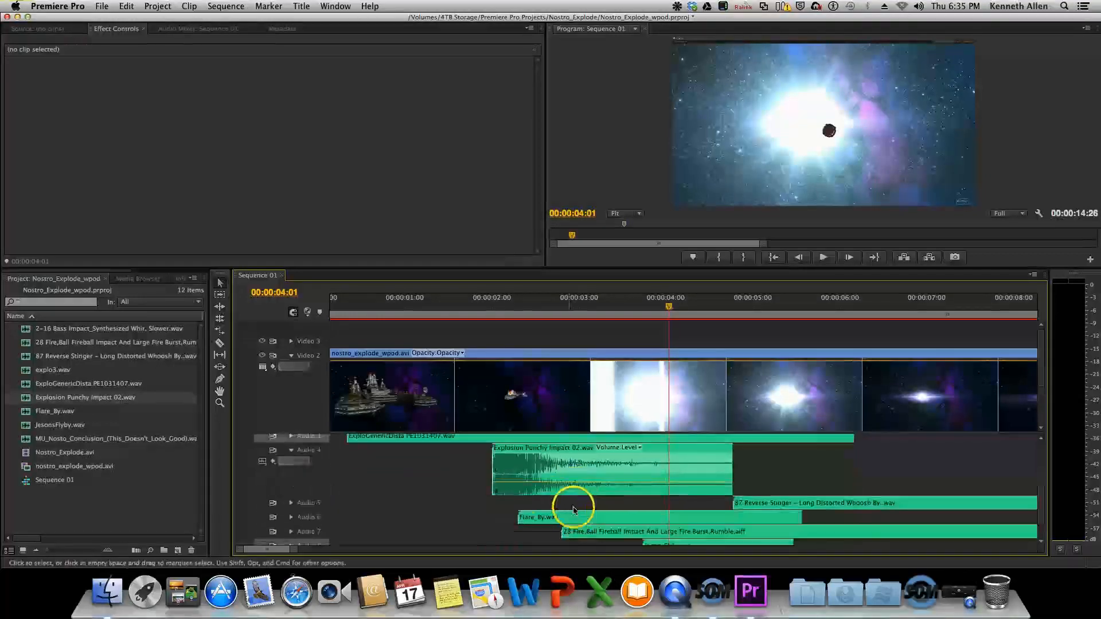
mouse_move(536, 481)
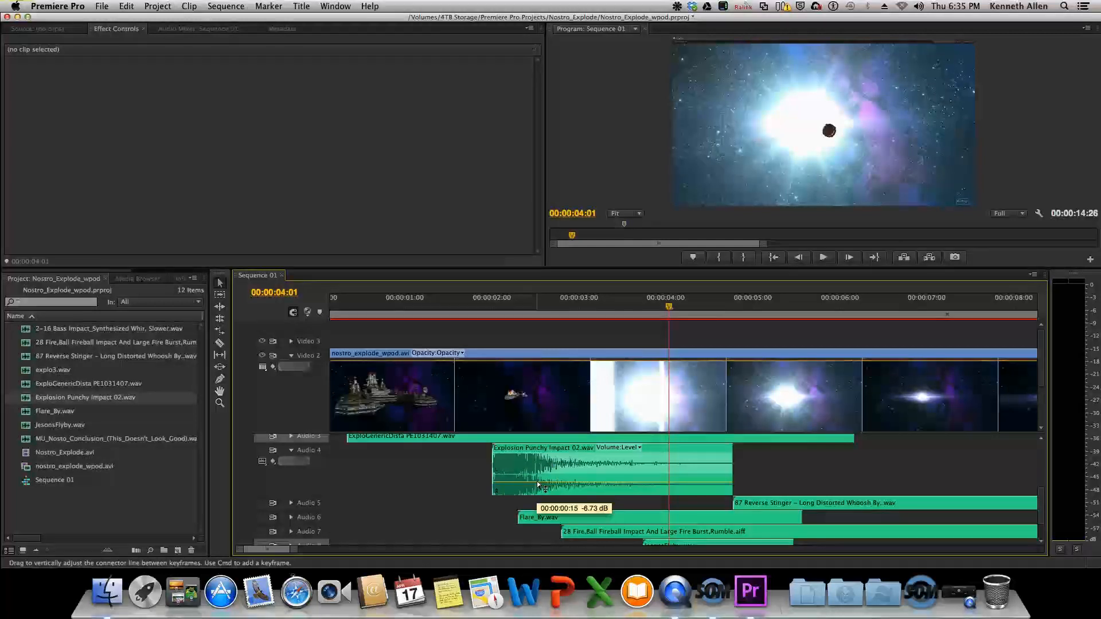
click(413, 480)
click(524, 354)
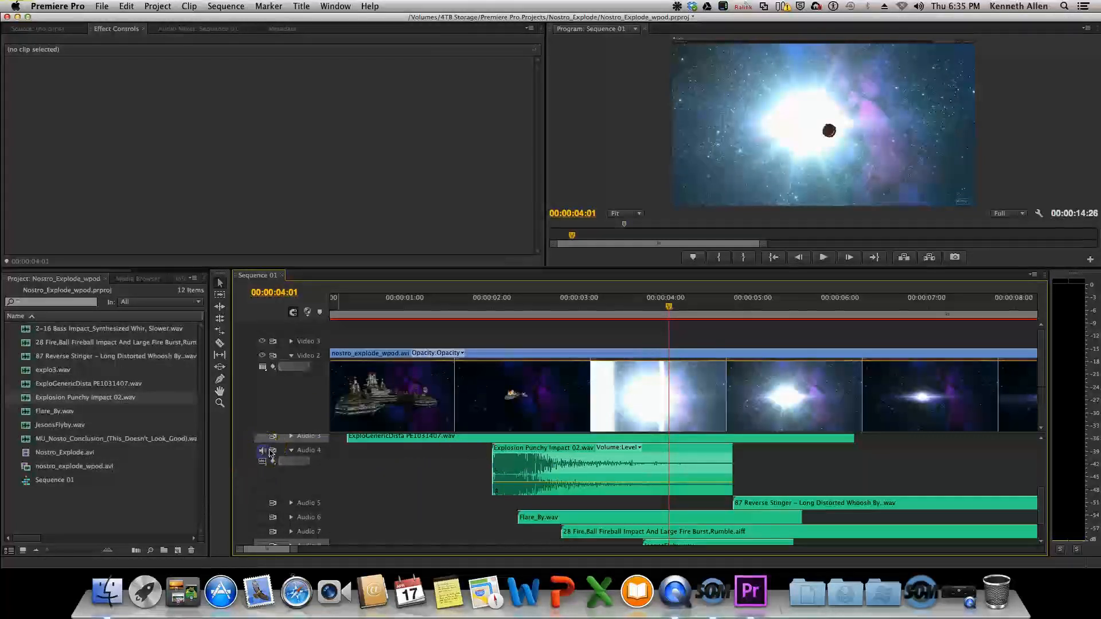
Play the sequence from 00:00:01:25 to check the Audio 4 explosion sound against the blast
drag(669, 305, 662, 309)
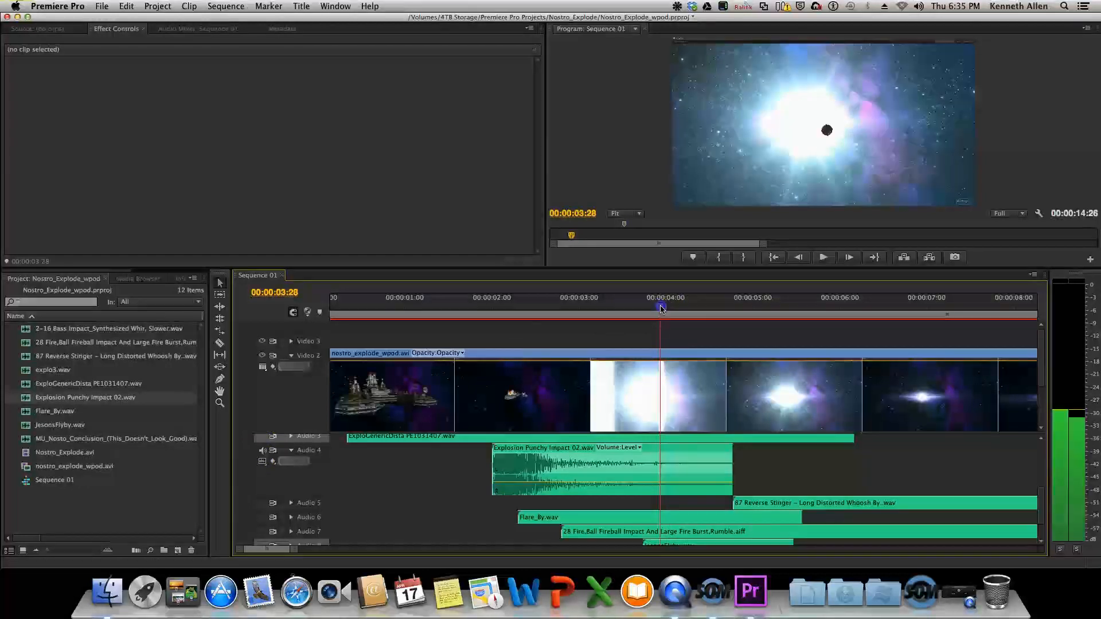
click(479, 308)
drag(478, 308, 496, 305)
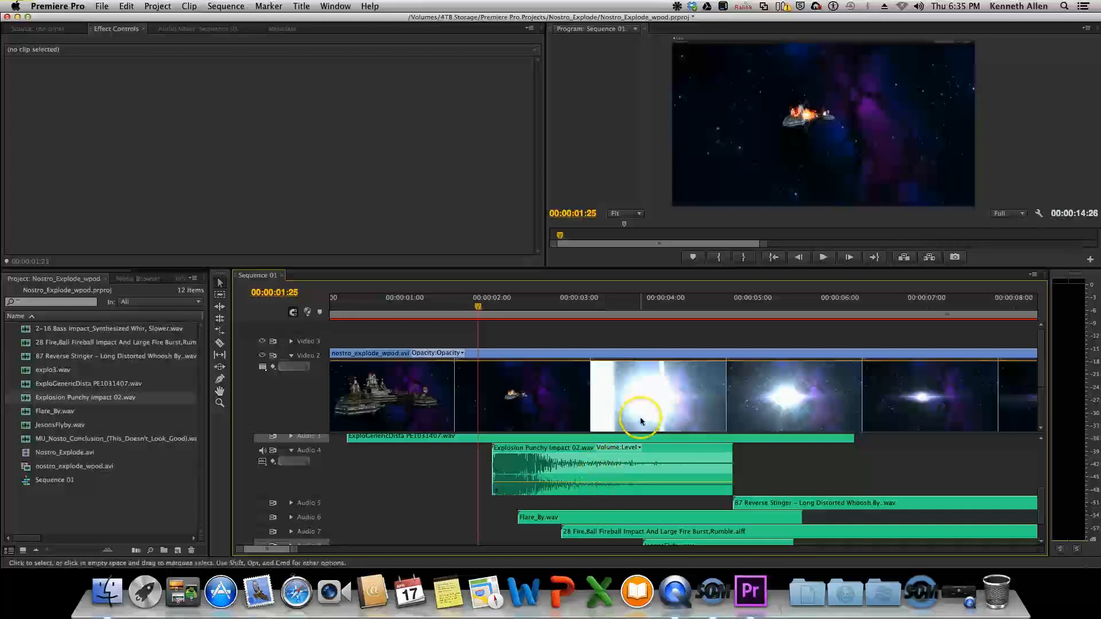
key(space)
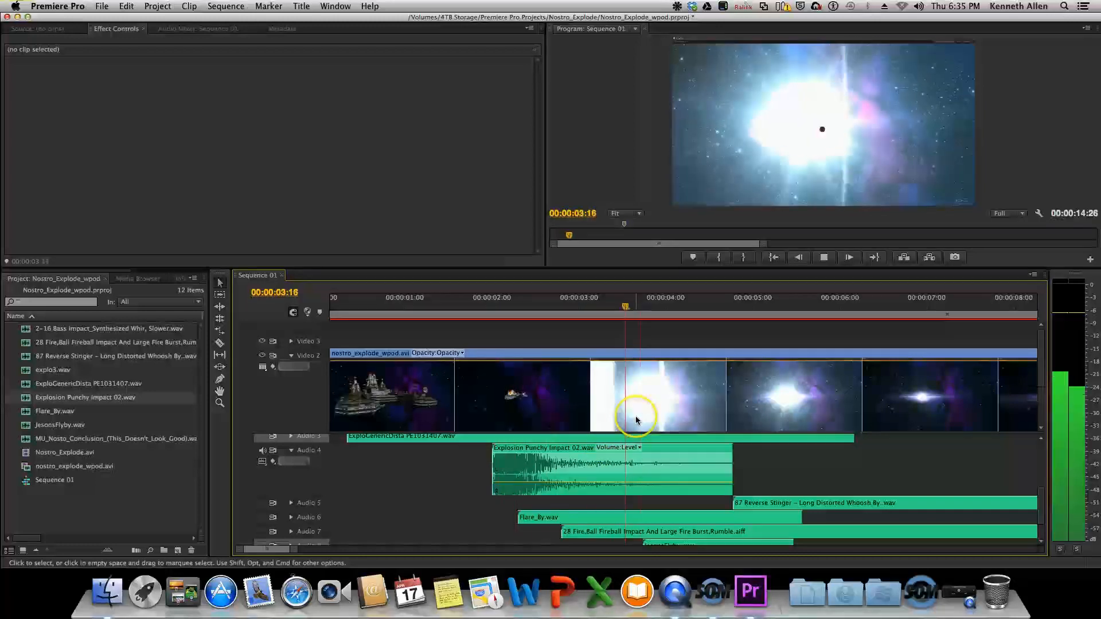
key(space)
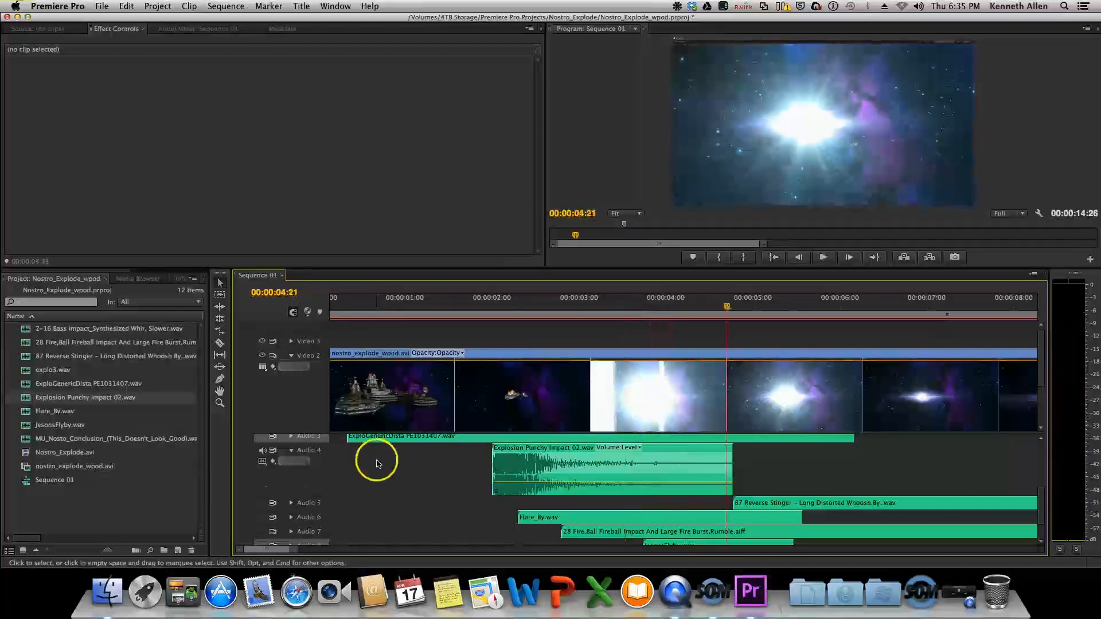
Turn on the output of the Audio 2 and Audio 3 tracks and play the layered explosion sounds from the sequence start
scroll(376, 464, up, 3)
click(282, 487)
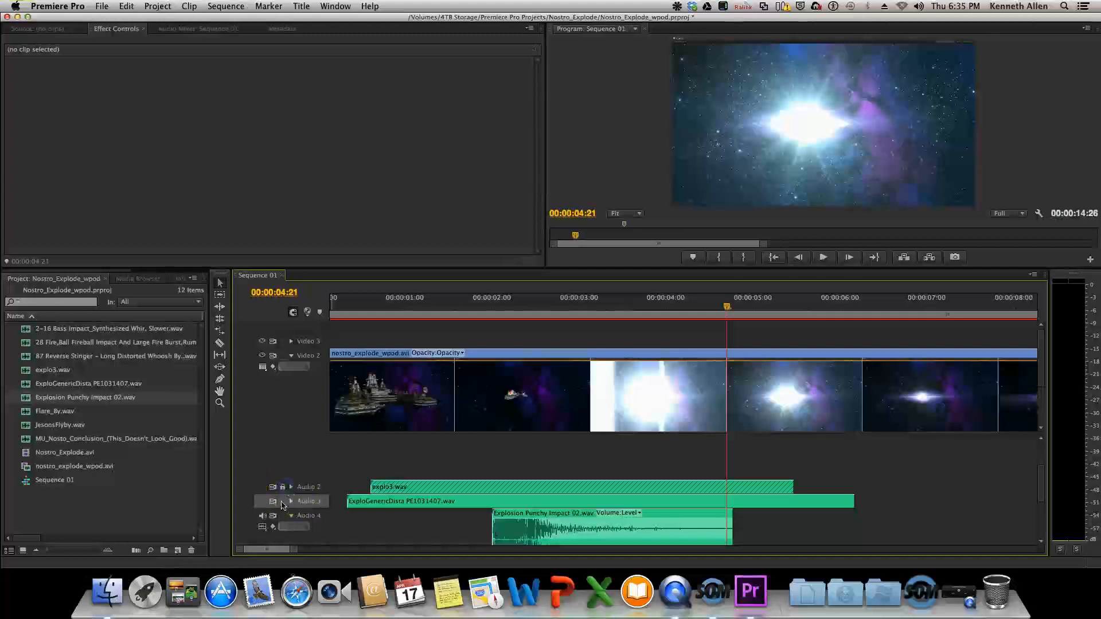
click(283, 486)
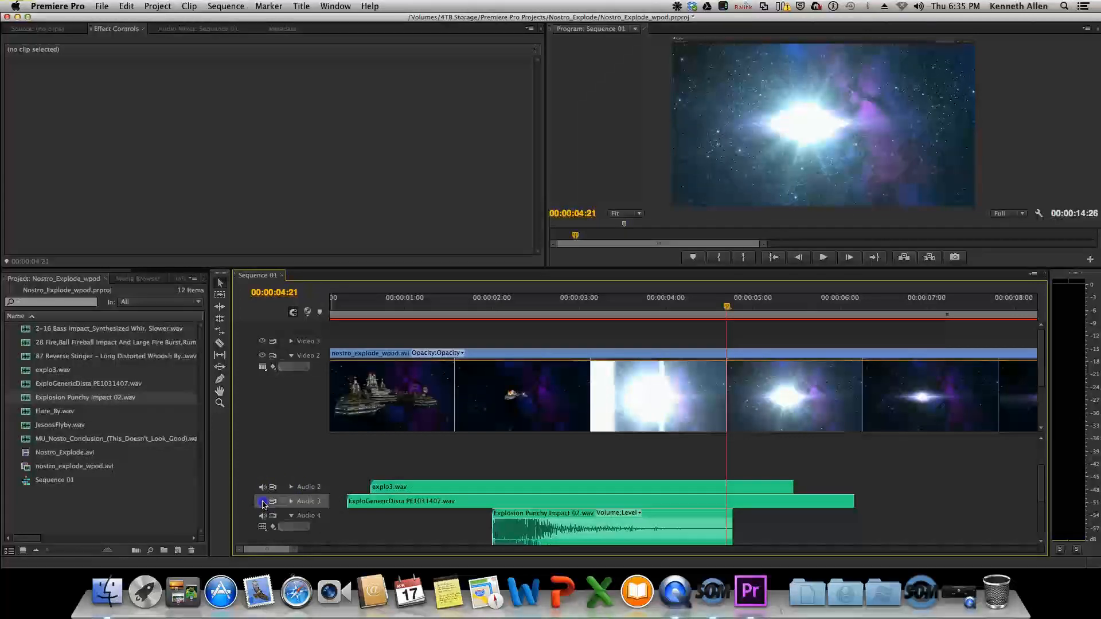
drag(365, 305, 309, 307)
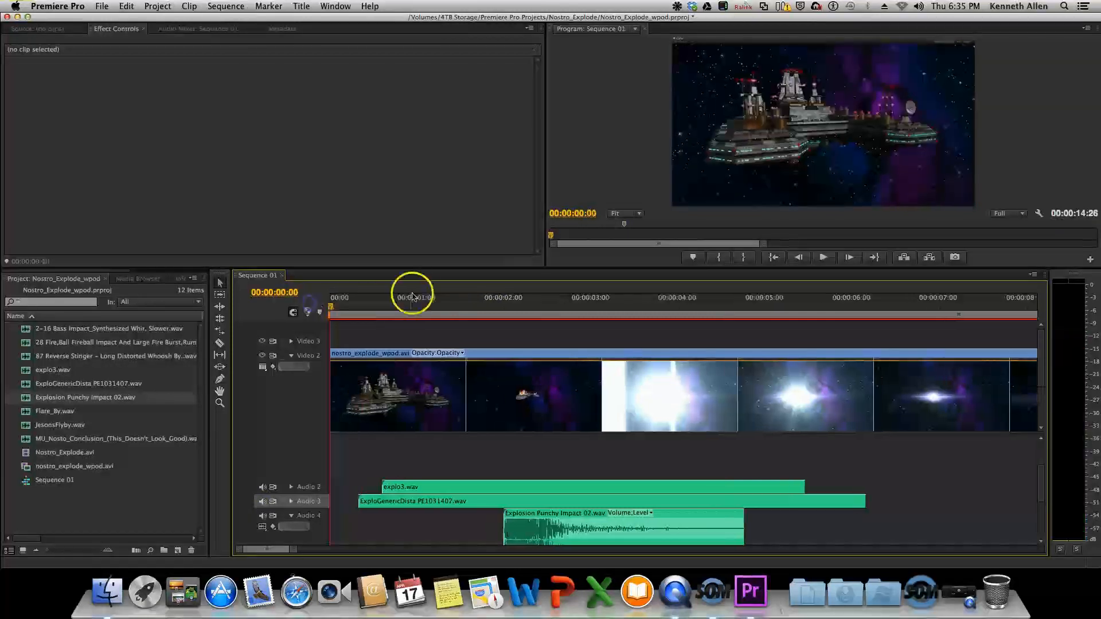
key(space)
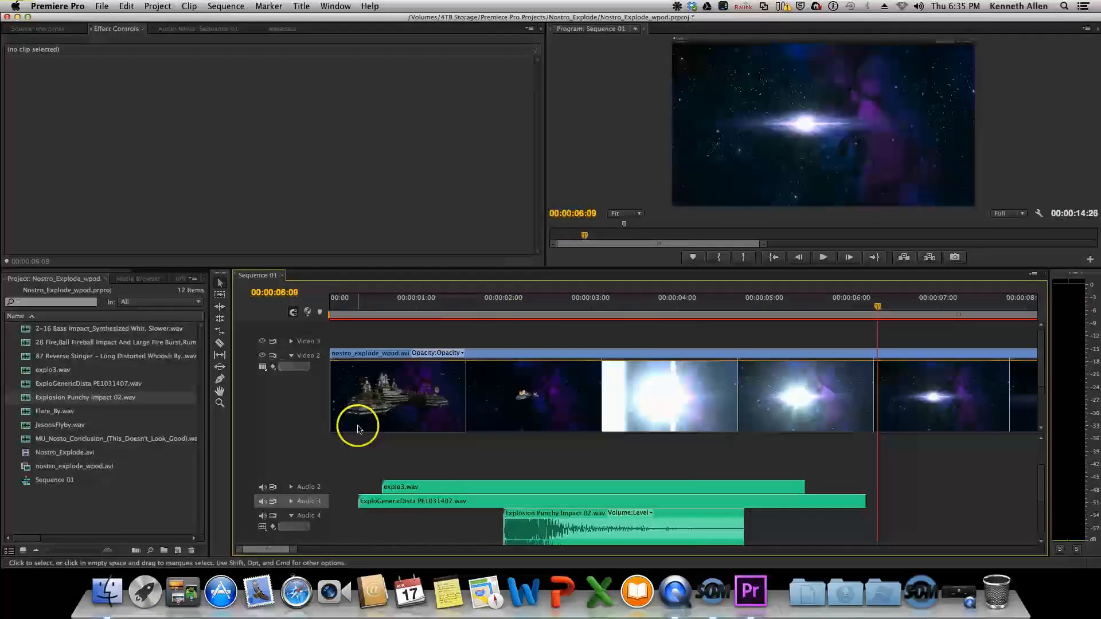
Turn off the track output of Audio 2, Audio 3 and Audio 4
click(262, 488)
click(262, 501)
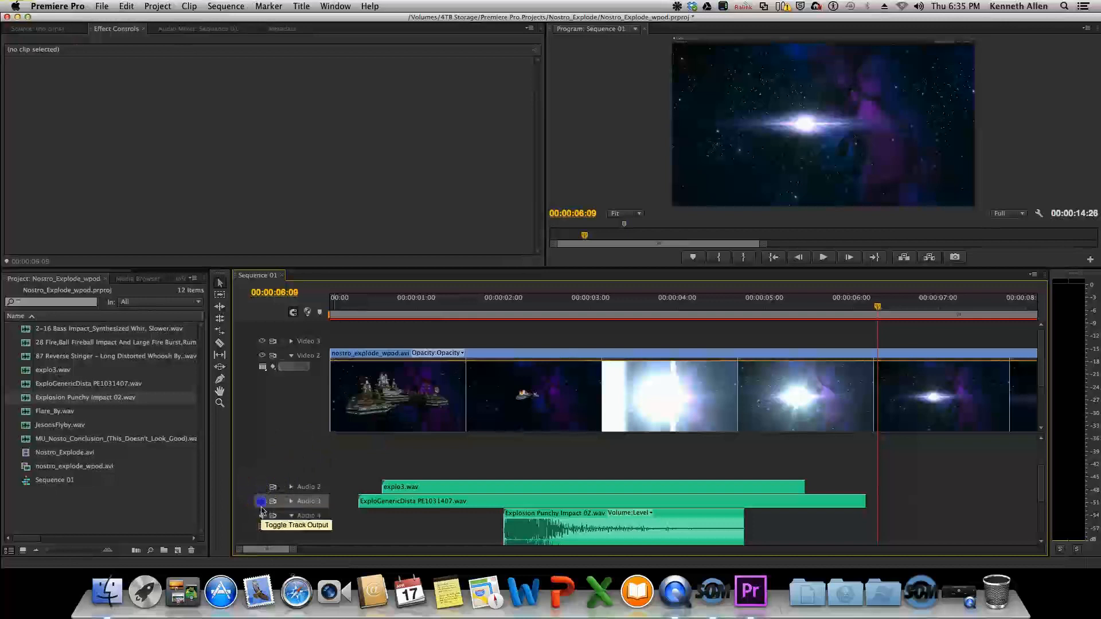
click(262, 516)
click(388, 460)
scroll(389, 464, down, 3)
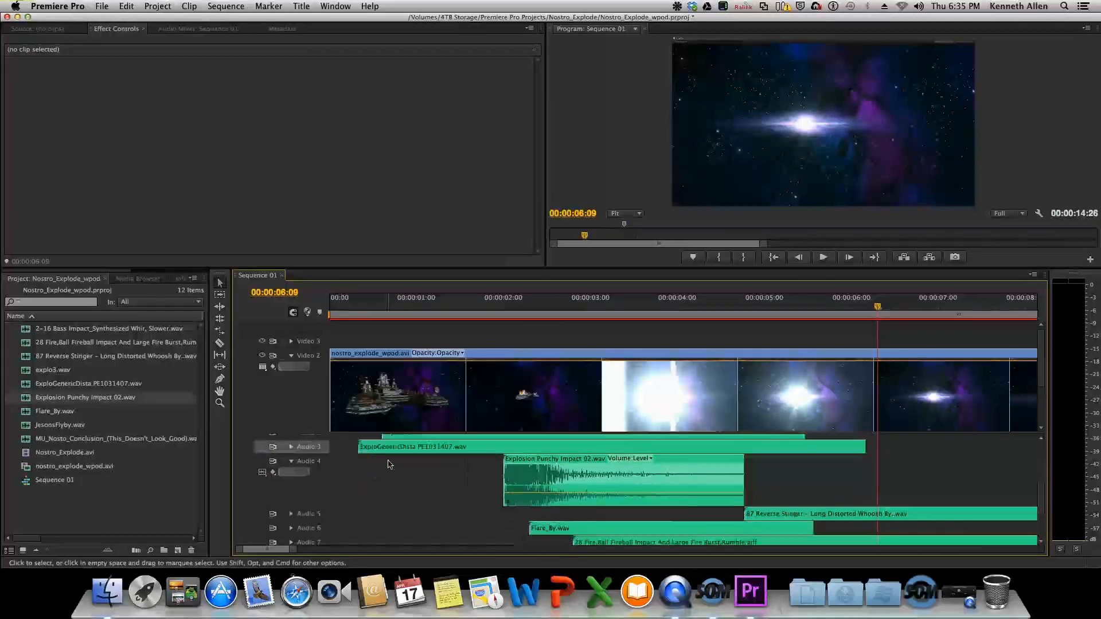
Place Flare_By.wav on Audio 1, starting at the bright flash frame at 00:00:02:28
scroll(389, 465, up, 5)
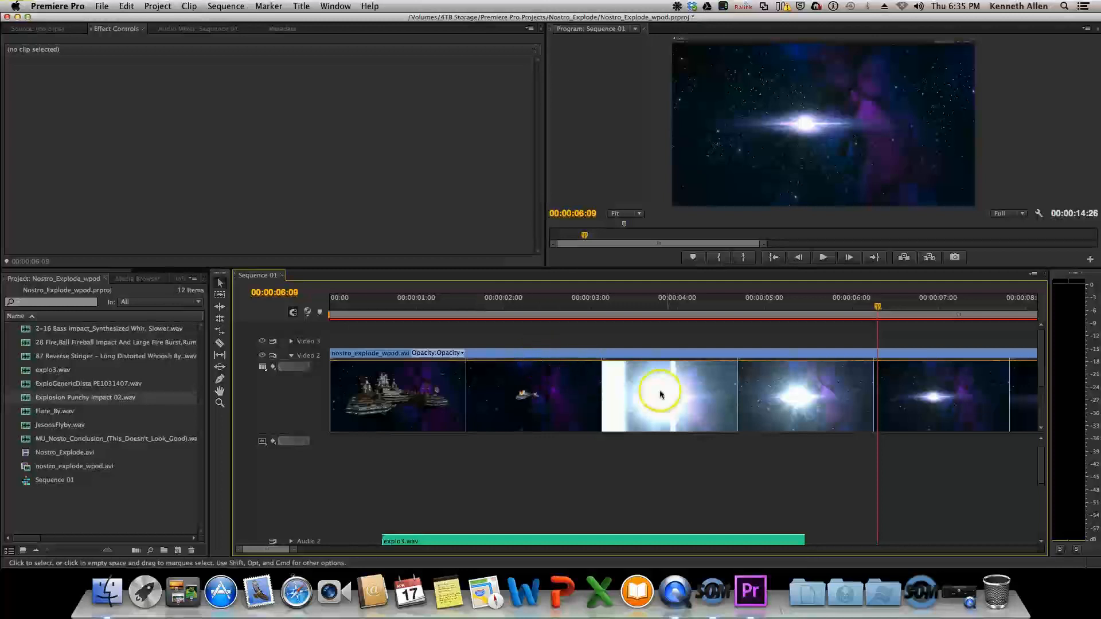
drag(581, 235, 567, 240)
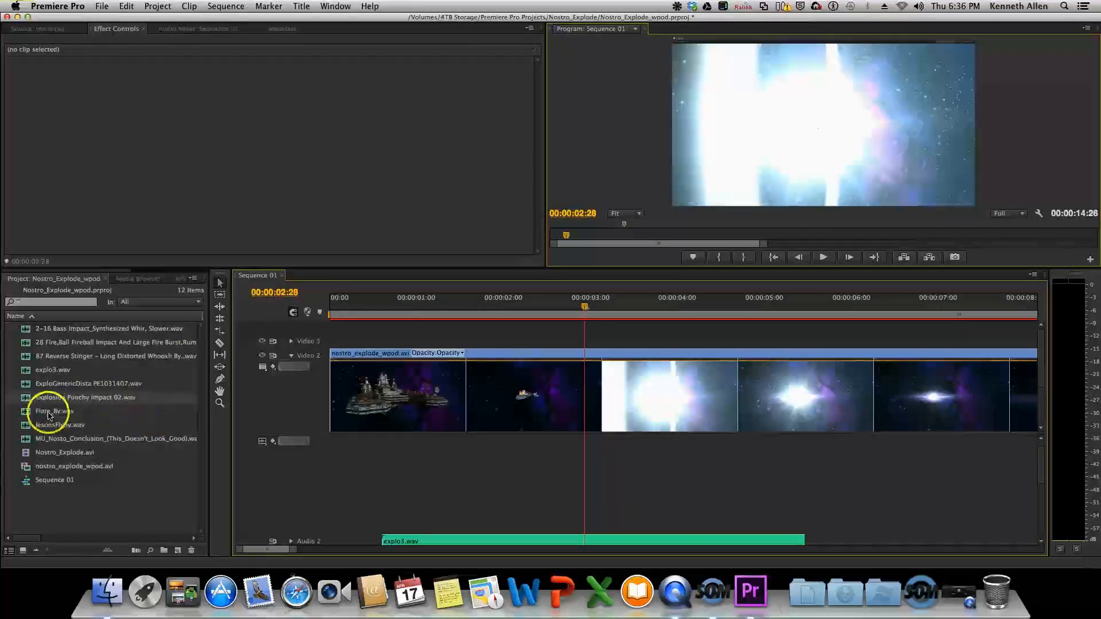
drag(188, 418, 592, 457)
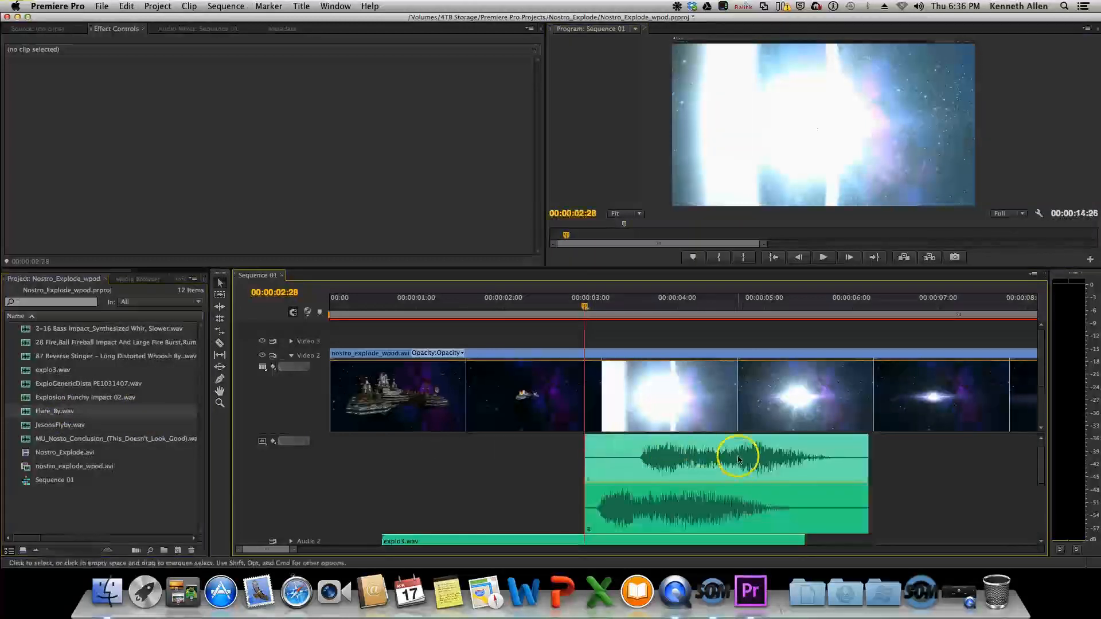
Shift Flare_By.wav on Audio 1 earlier in small moves until it begins slightly before the 00:00:02:23 frame
drag(722, 458, 711, 461)
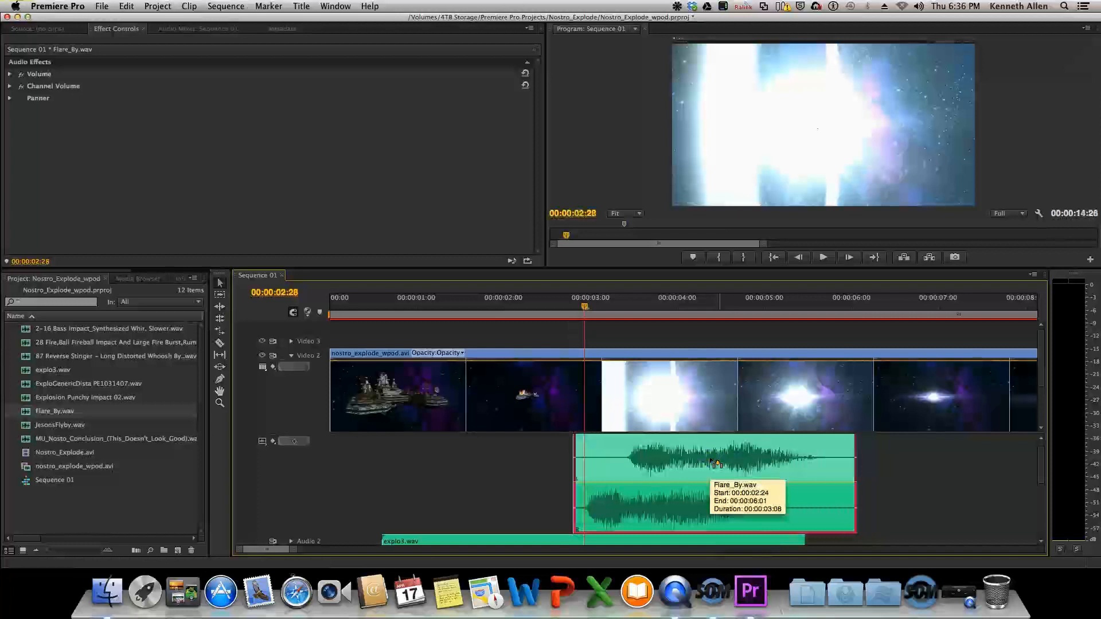
click(710, 402)
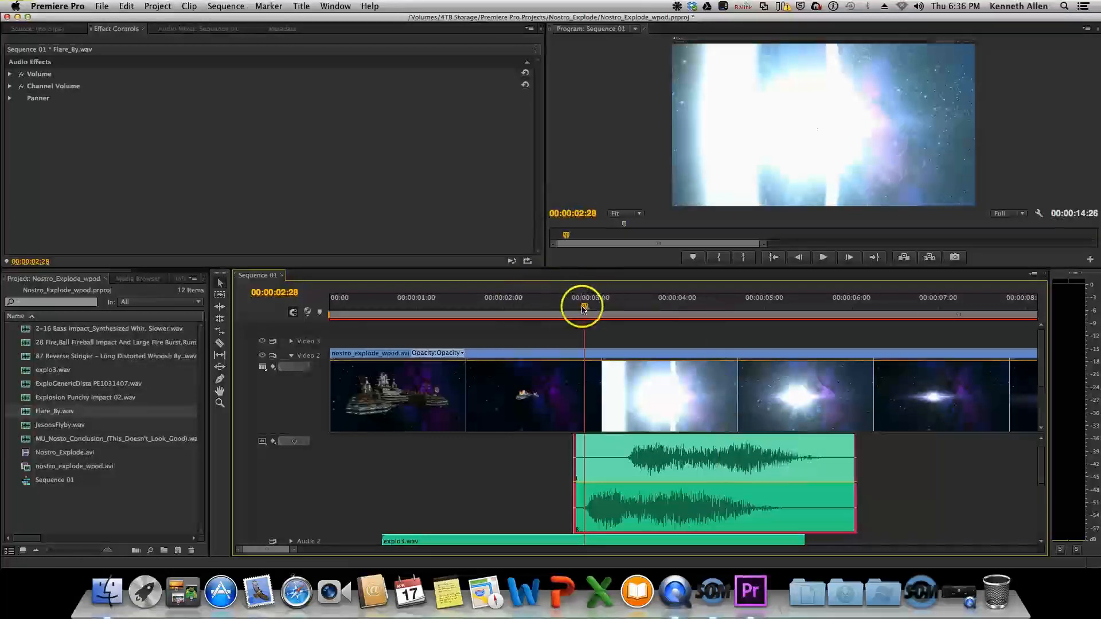
drag(584, 308, 573, 308)
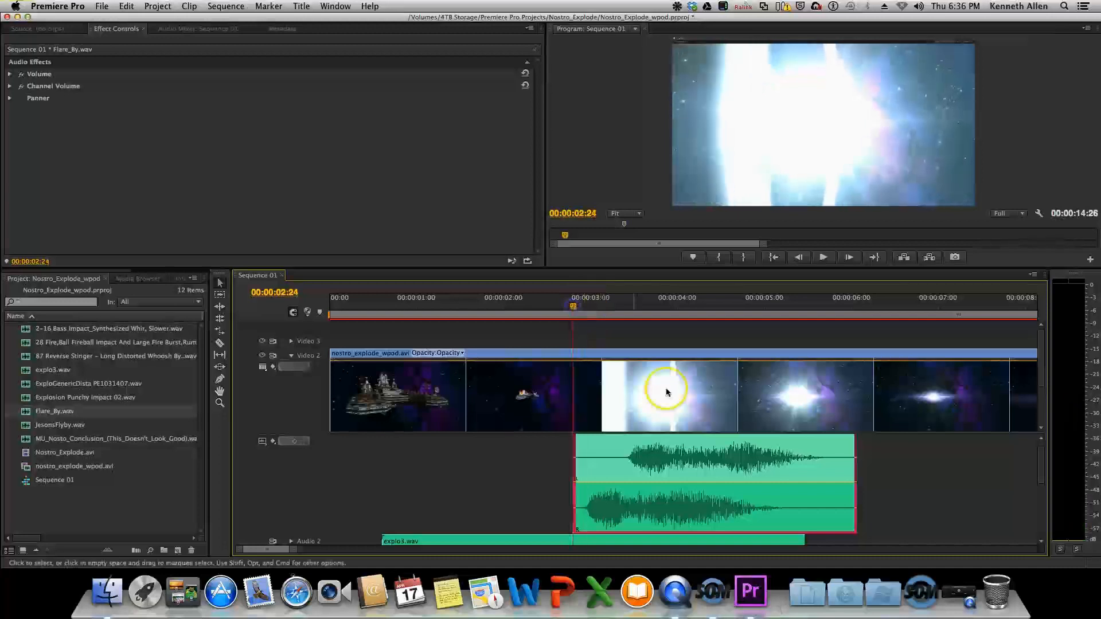
drag(688, 443, 681, 446)
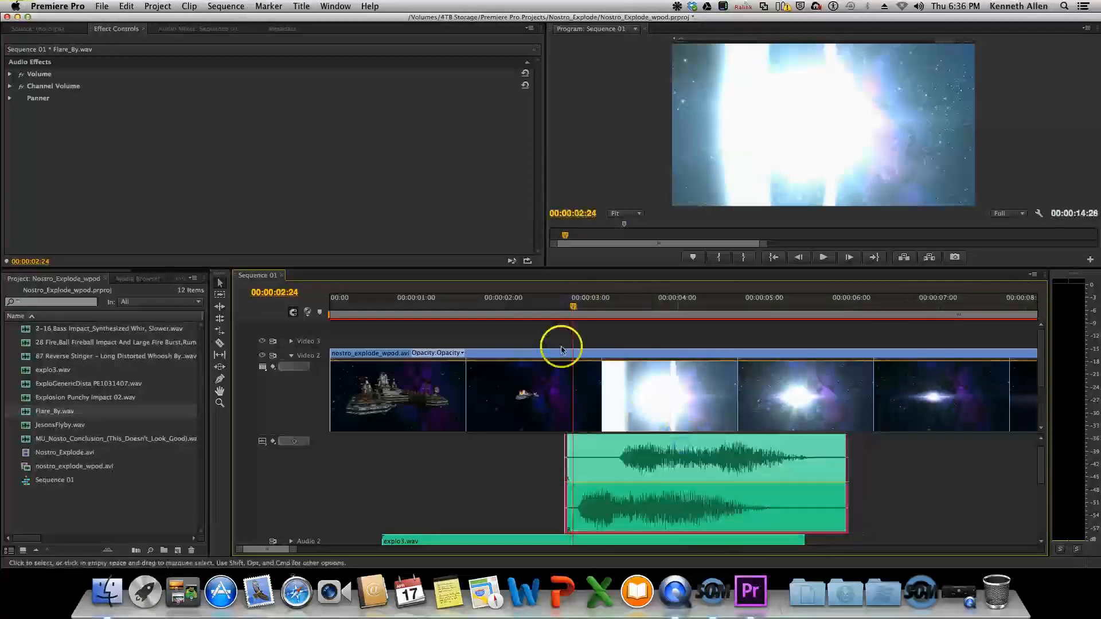
click(572, 308)
drag(572, 308, 571, 308)
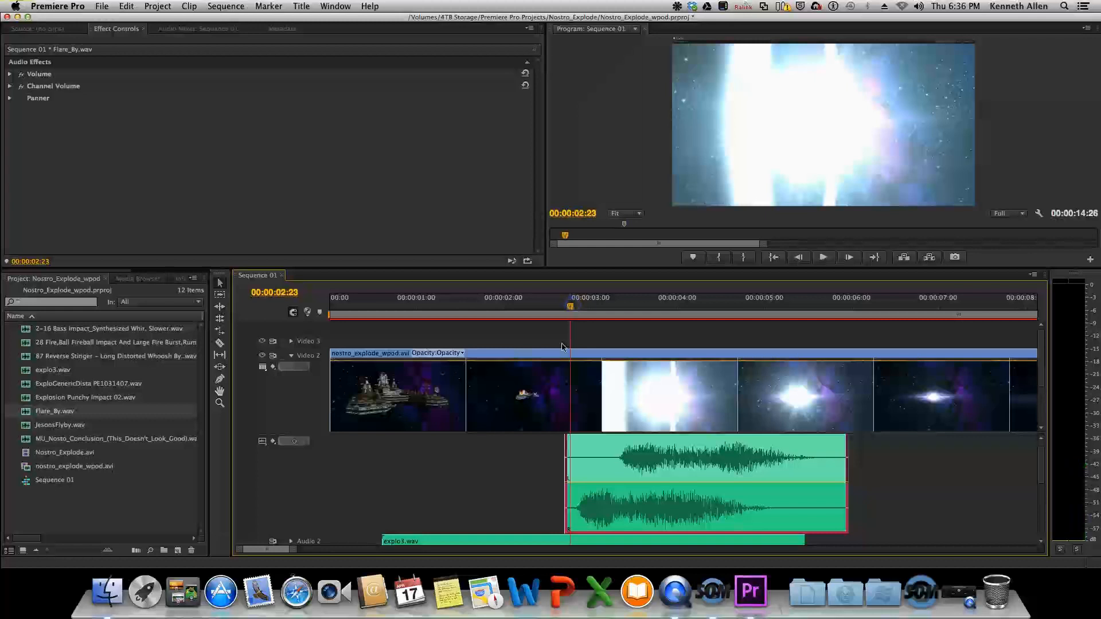
drag(766, 469, 727, 463)
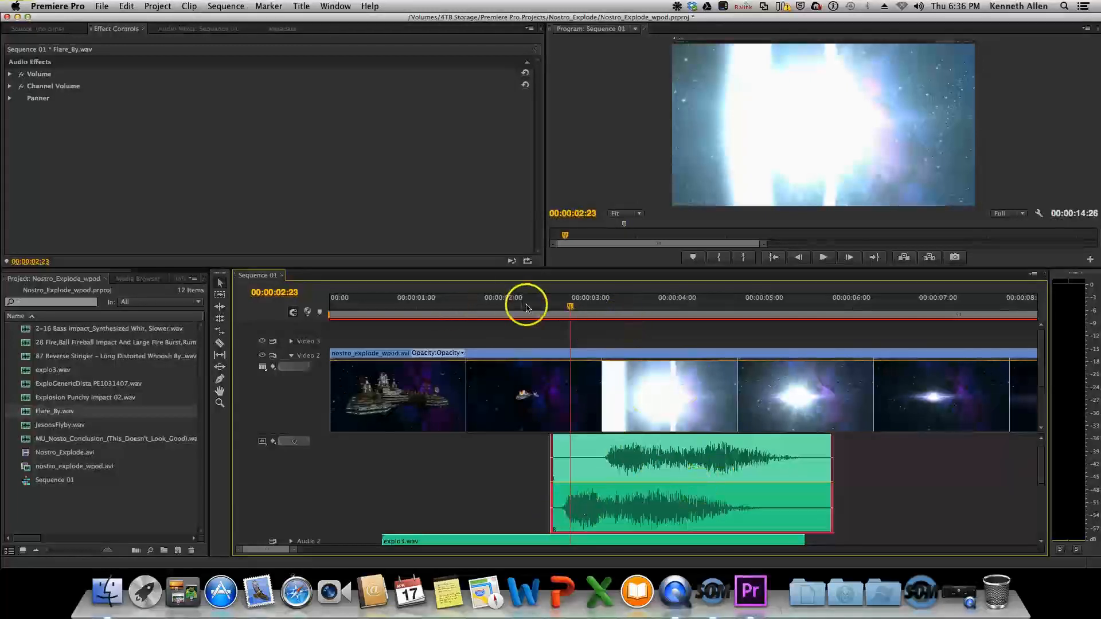
Play the sequence from near the start and repeatedly from 00:00:02:10 to check Flare_By.wav against the bright flash
click(383, 311)
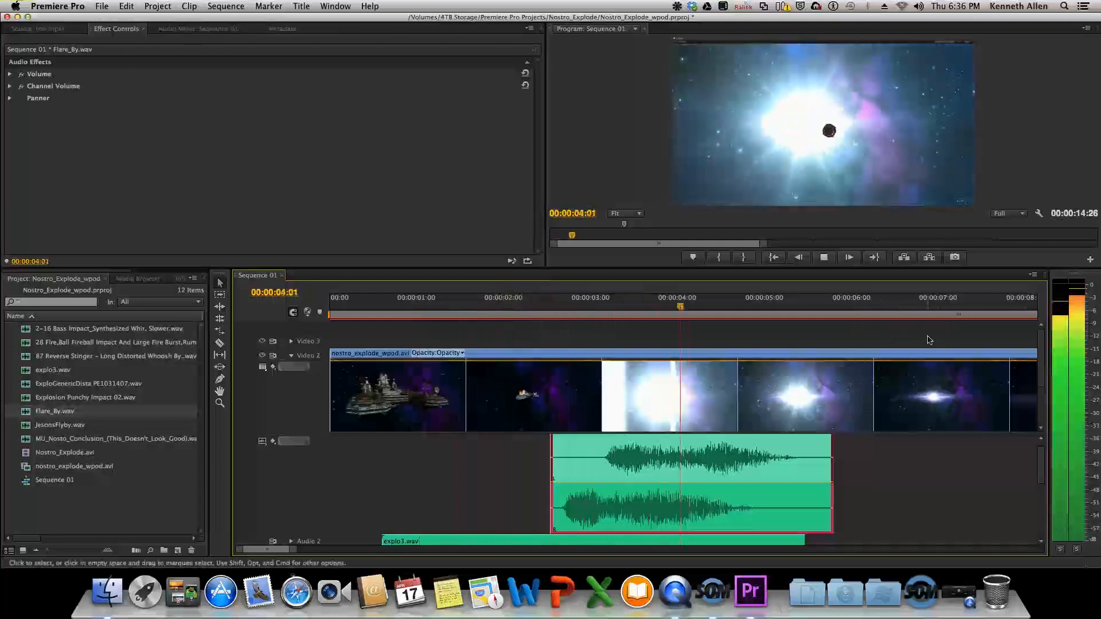
key(space)
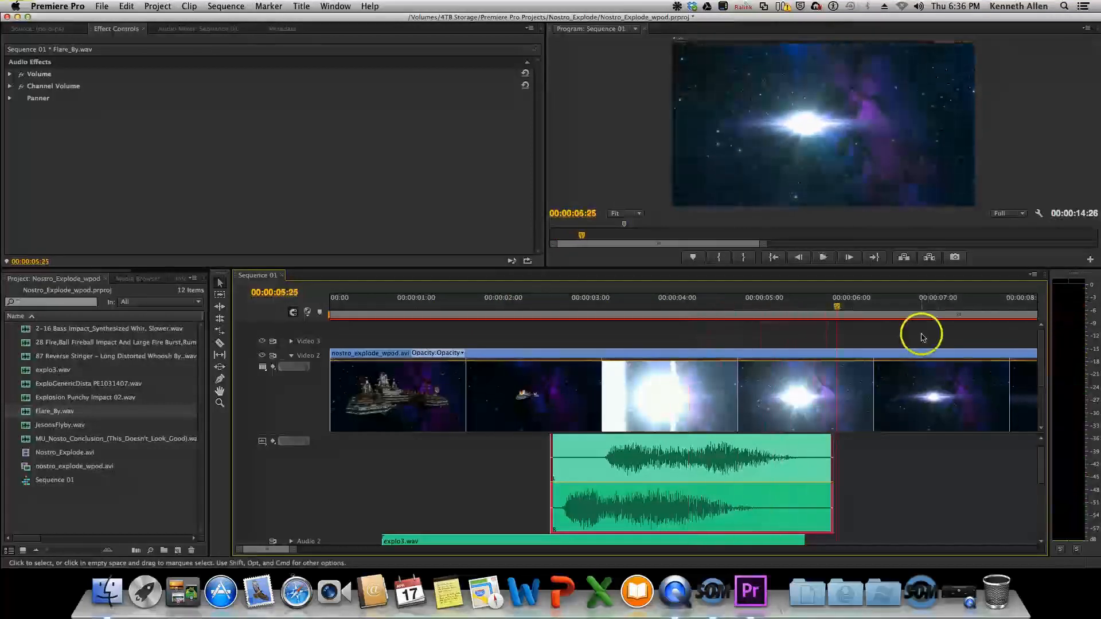
drag(521, 304, 539, 310)
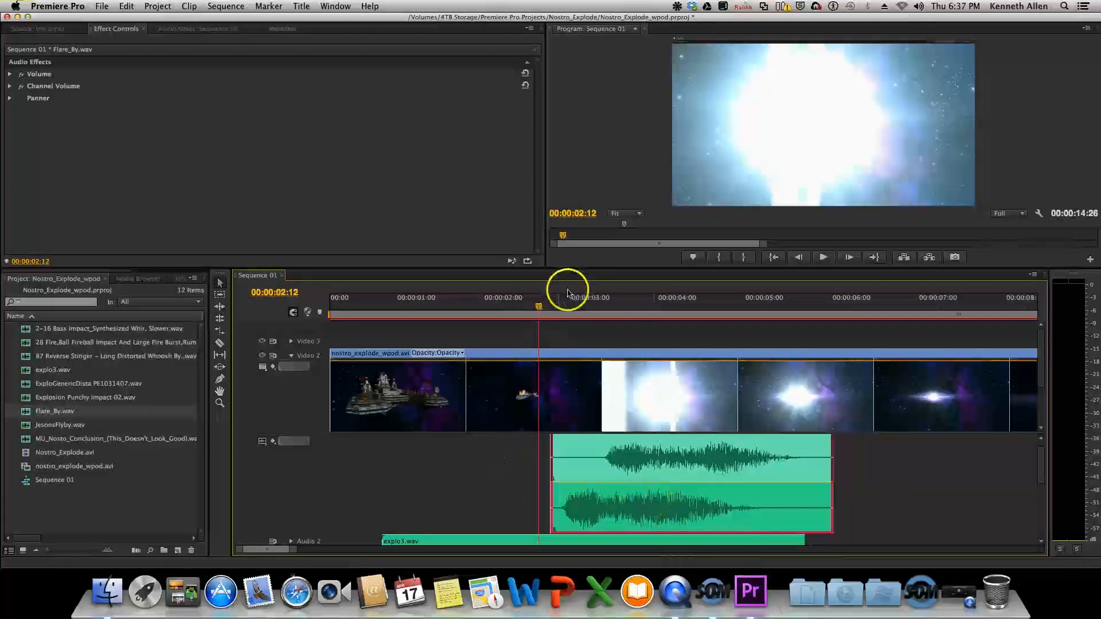
drag(539, 310, 532, 310)
key(space)
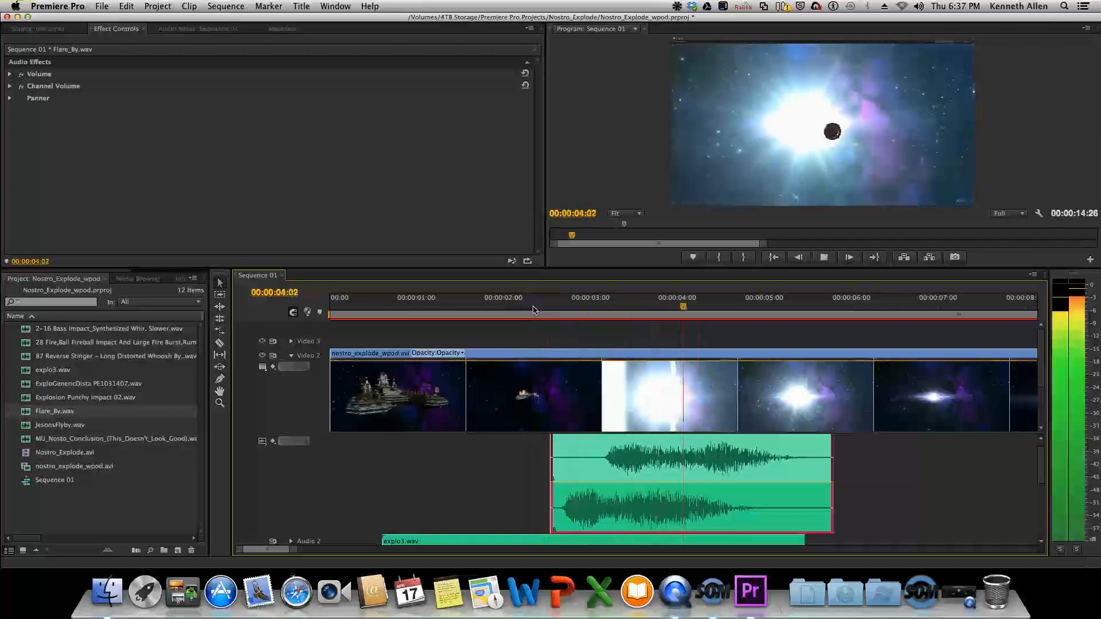
click(533, 308)
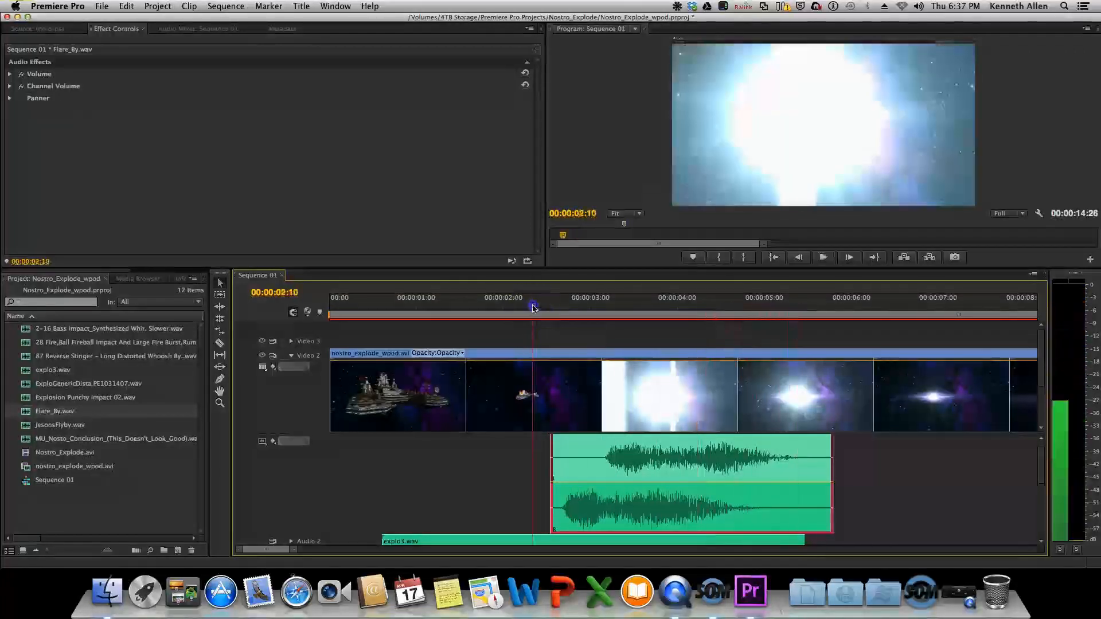
key(space)
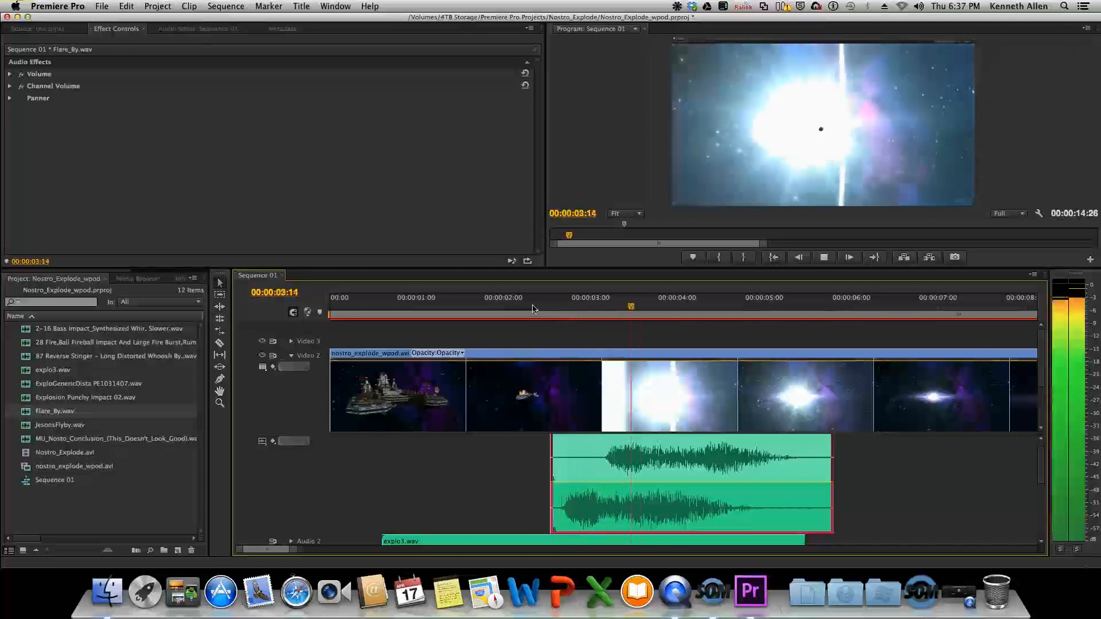
key(space)
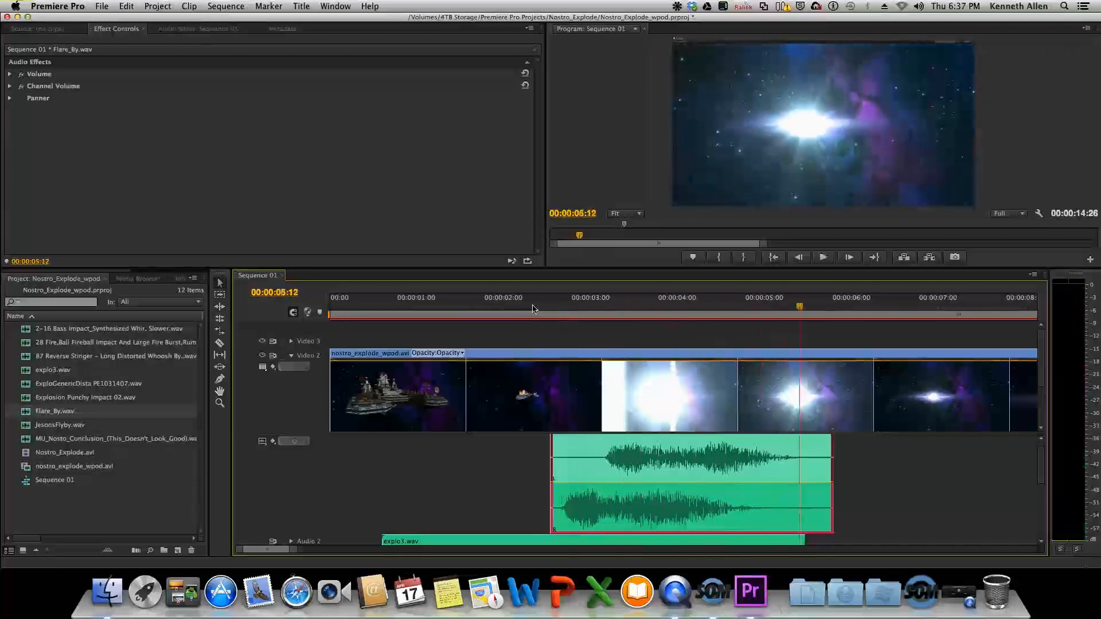
Collapse the Audio 4 track and return to the Audio 1 track
scroll(560, 413, down, 5)
scroll(560, 413, up, 5)
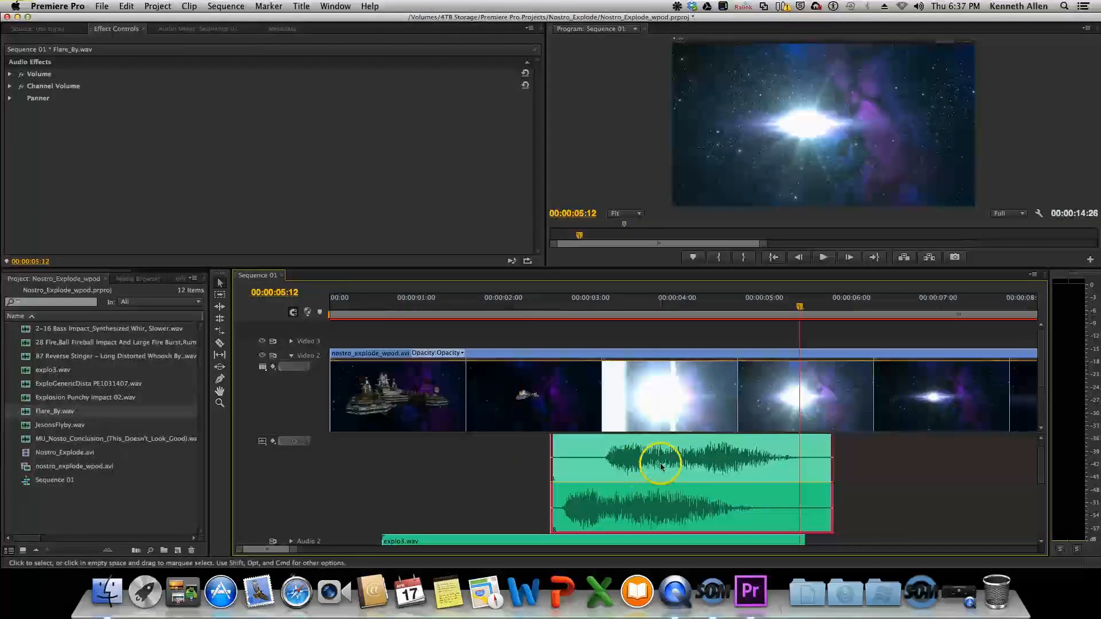
drag(1042, 459, 1047, 488)
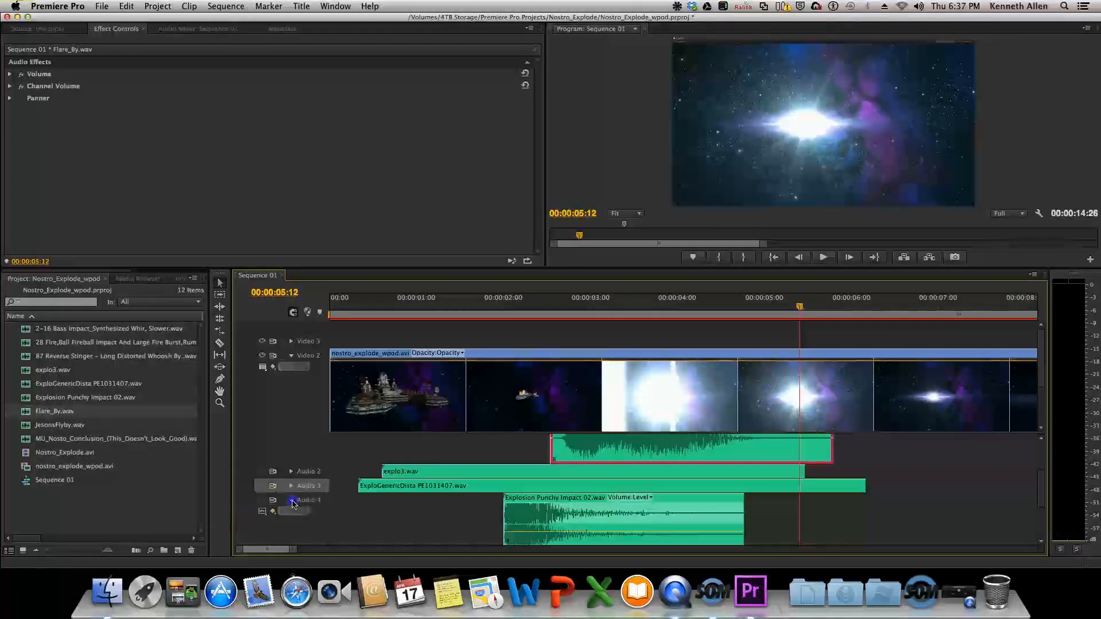
scroll(575, 466, up, 5)
scroll(575, 463, up, 1)
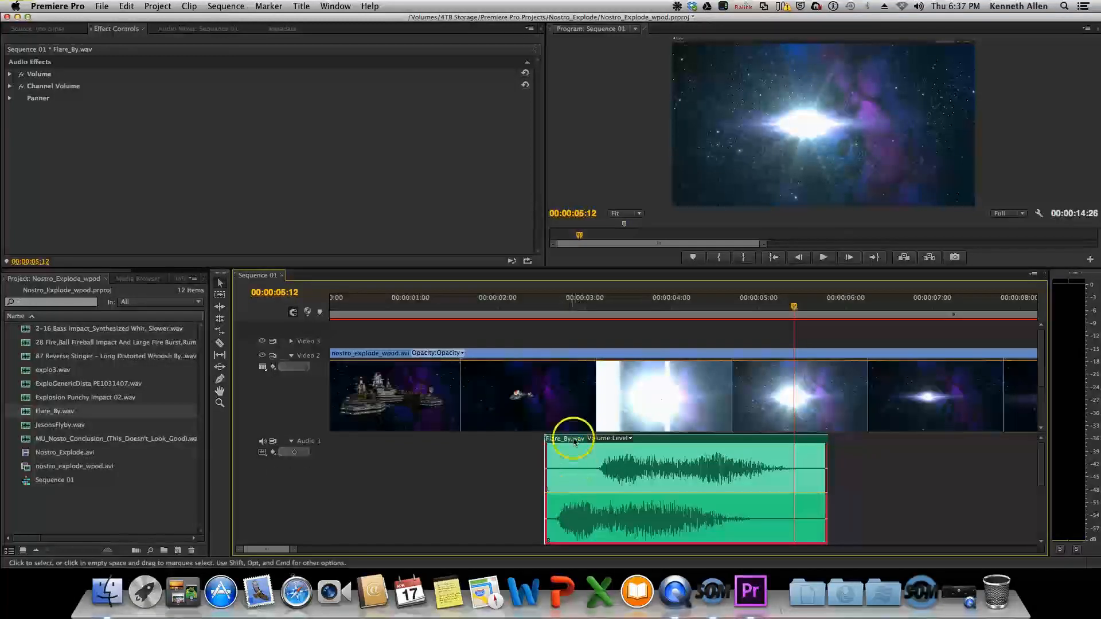
Move Flare_By.wav on Audio 1 to begin slightly before 00:00:02:11 and play the section to check its timing
click(542, 309)
drag(542, 309, 534, 309)
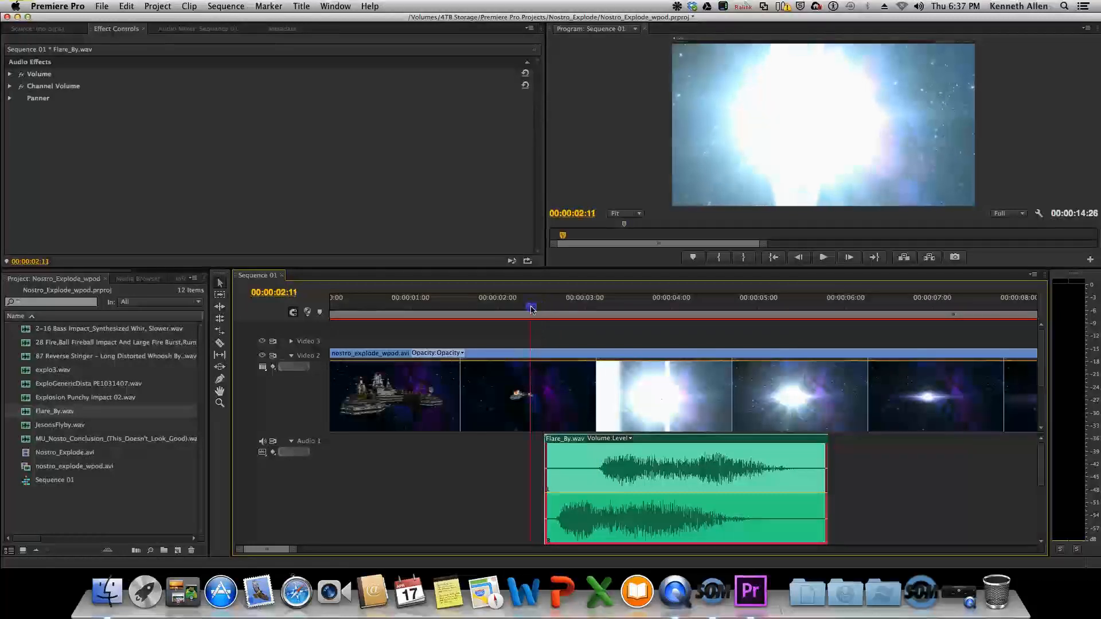
drag(677, 439, 665, 443)
drag(528, 311, 496, 310)
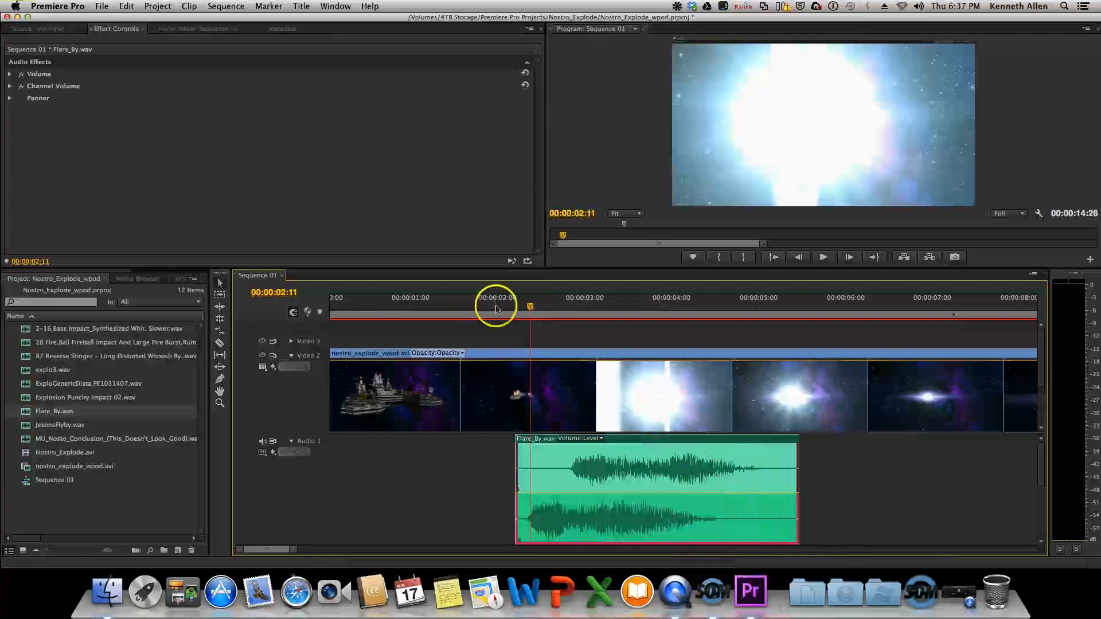
key(space)
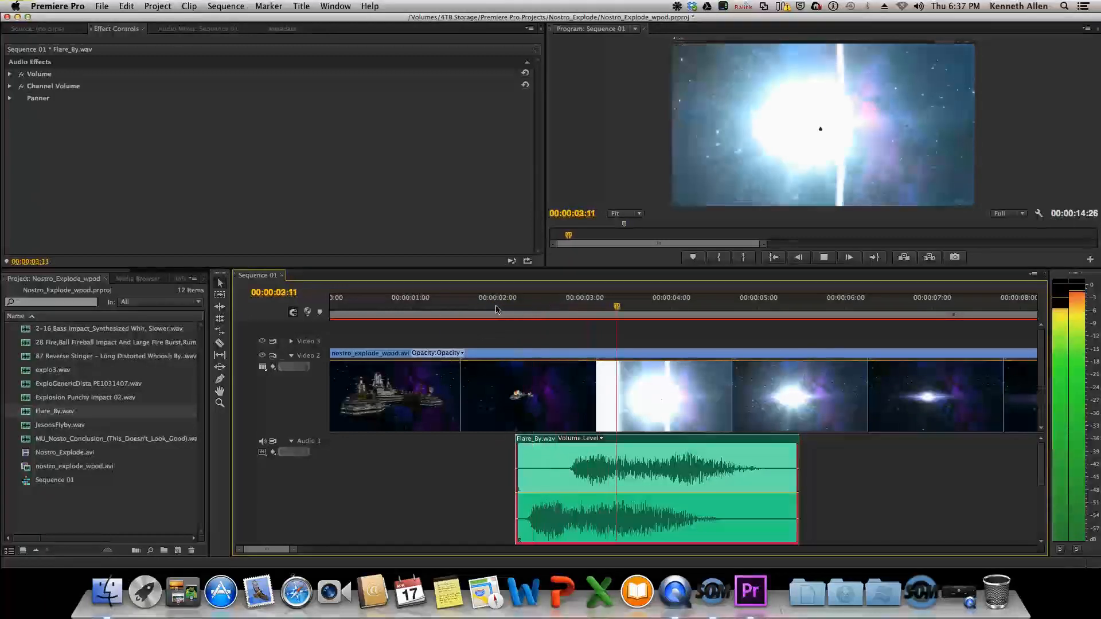
key(space)
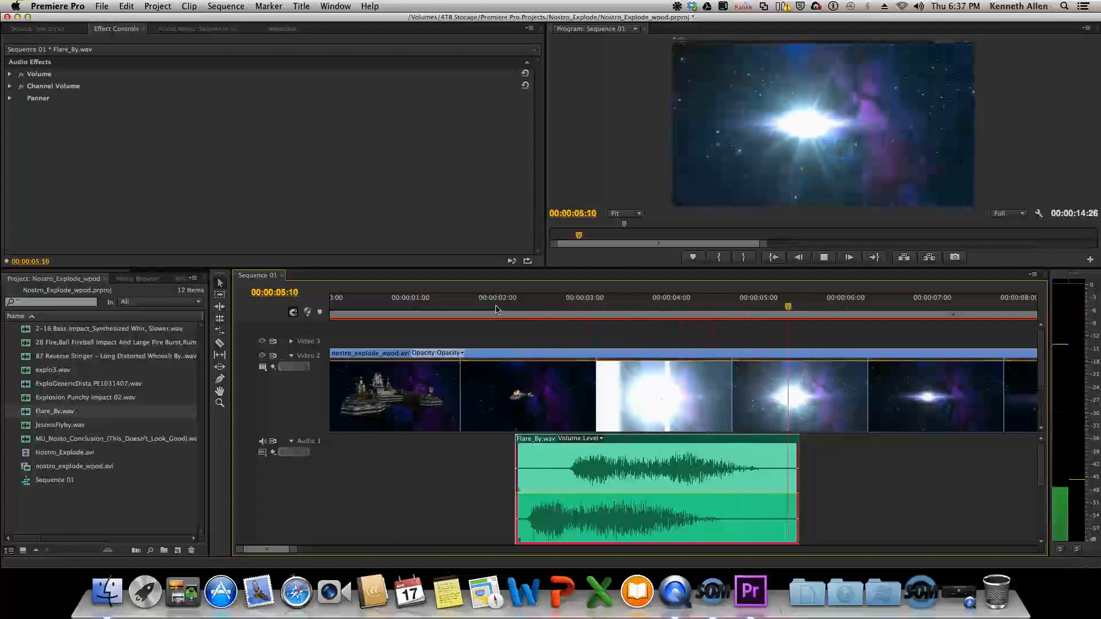
Expand the Audio 6 track holding the other Flare_By.wav clip and turn on its output
click(492, 406)
scroll(460, 426, down, 5)
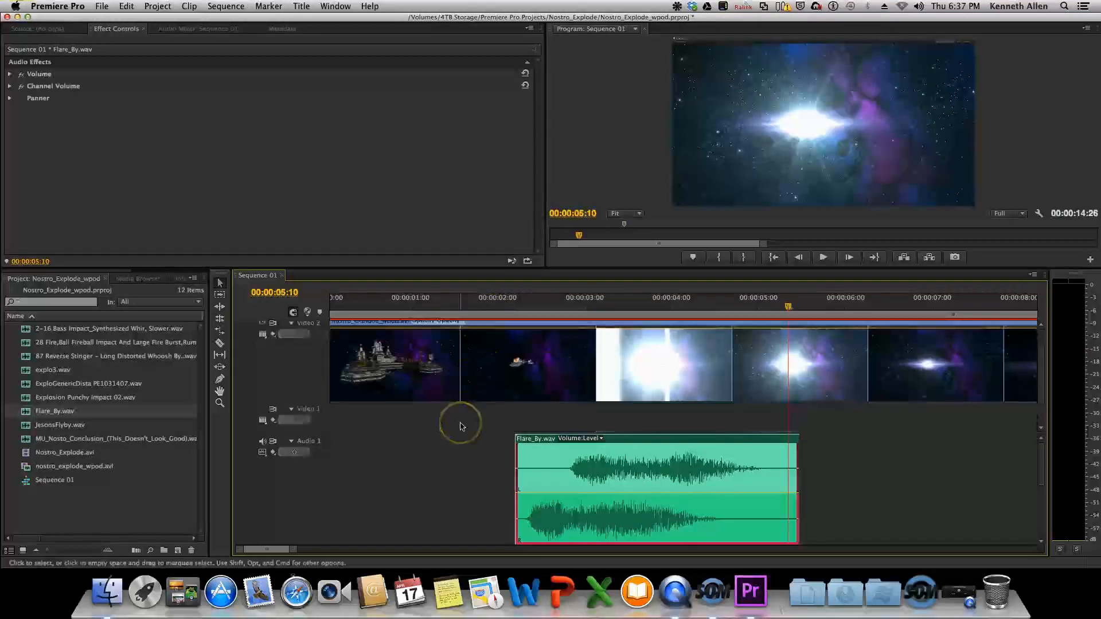
scroll(460, 427, up, 5)
scroll(474, 462, down, 5)
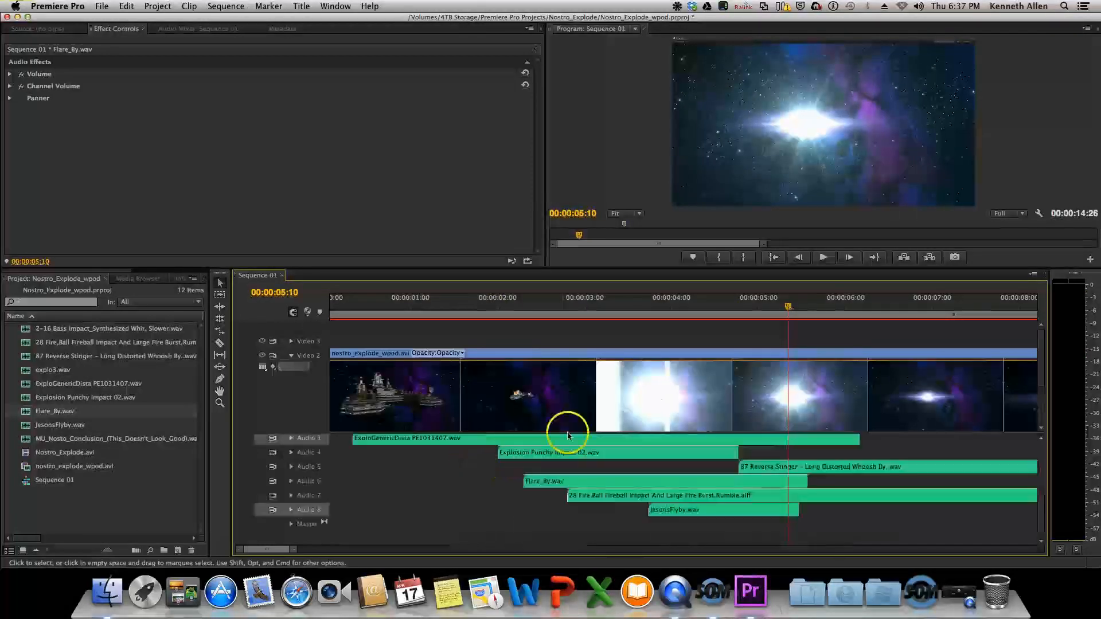
click(554, 488)
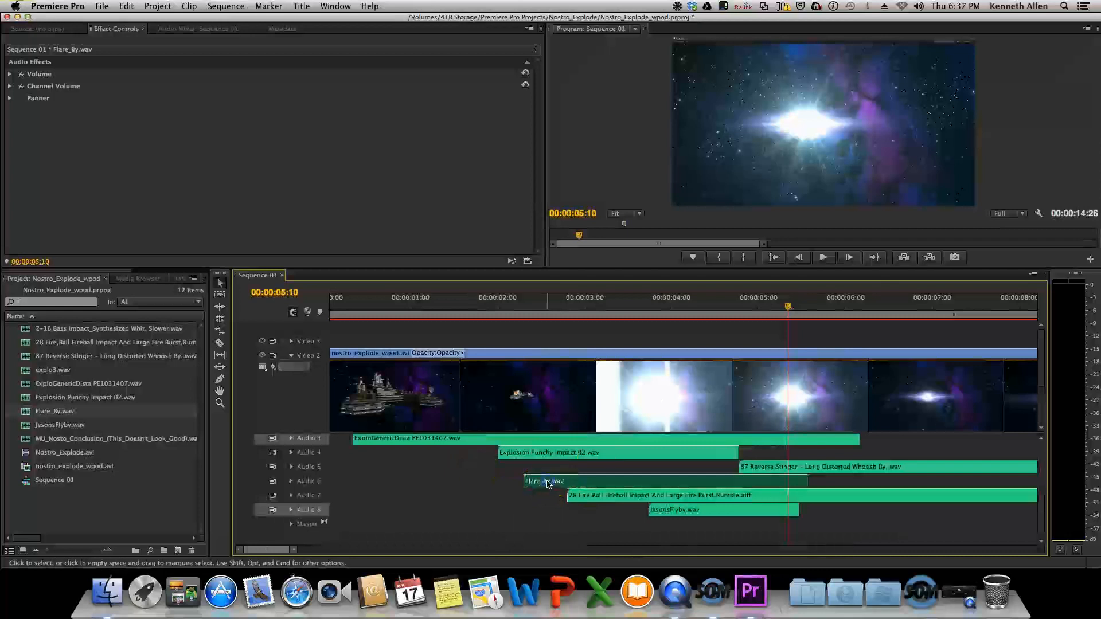
click(291, 482)
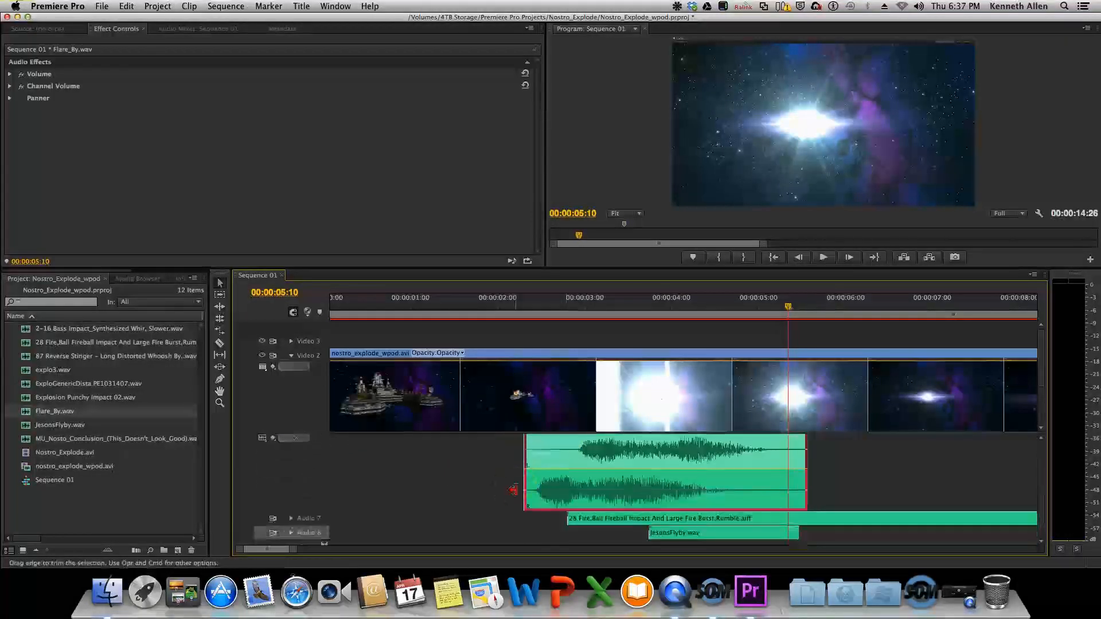
scroll(516, 492, up, 1)
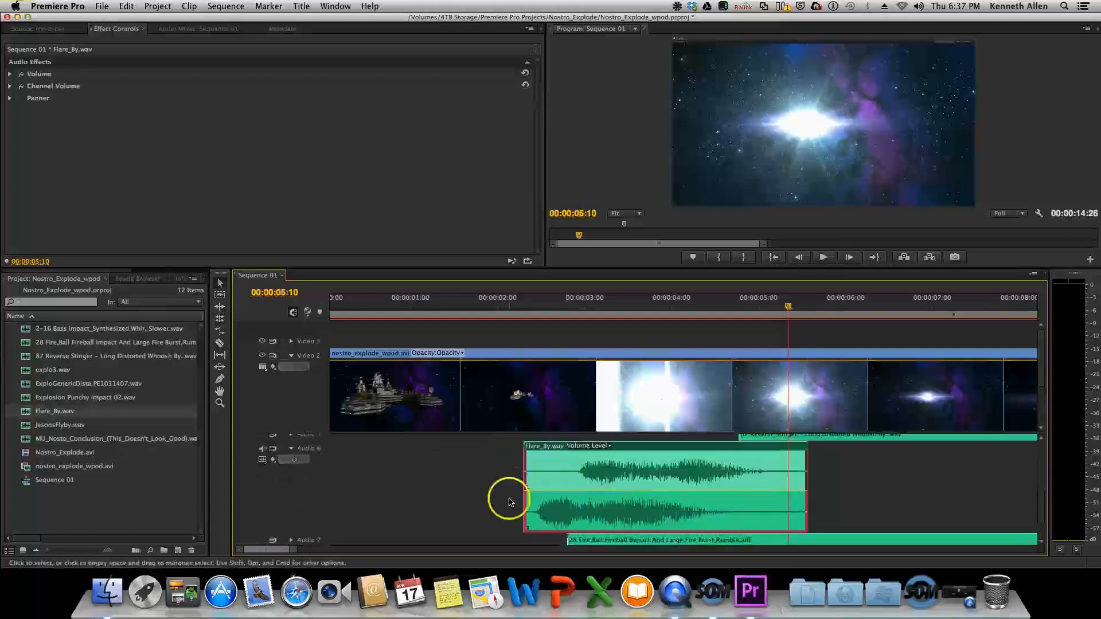
Delete the duplicate Flare_By.wav clip from Audio 1
scroll(509, 499, up, 6)
scroll(509, 499, up, 2)
click(540, 442)
key(Delete)
Play the sequence from just after 00:00:02:00 to hear the Flare_By.wav clip on Audio 6
scroll(544, 461, down, 5)
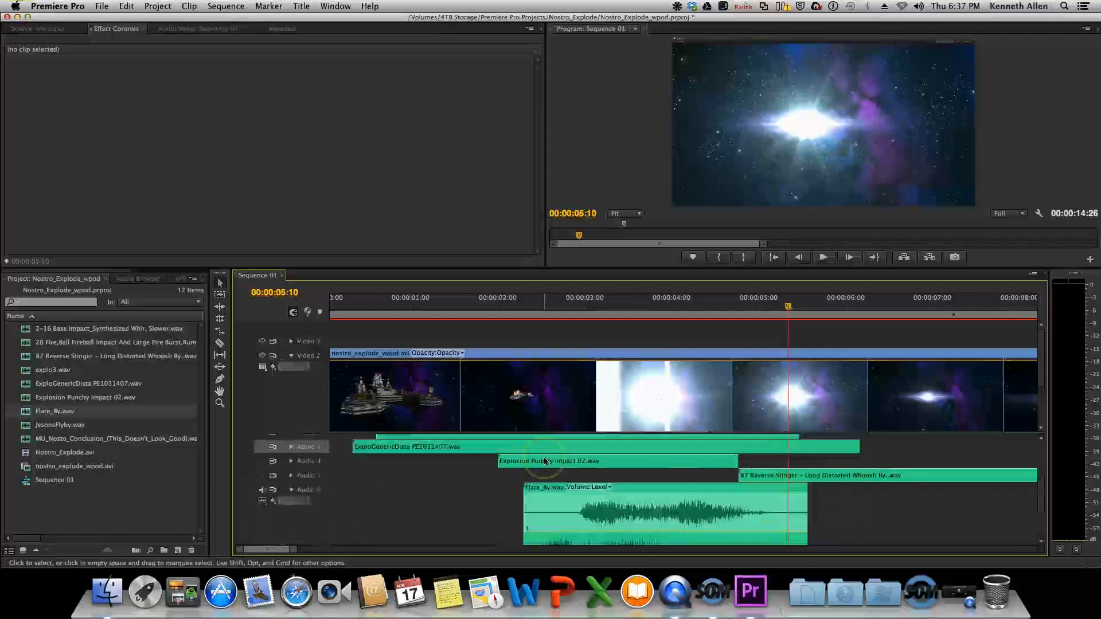
scroll(545, 461, down, 1)
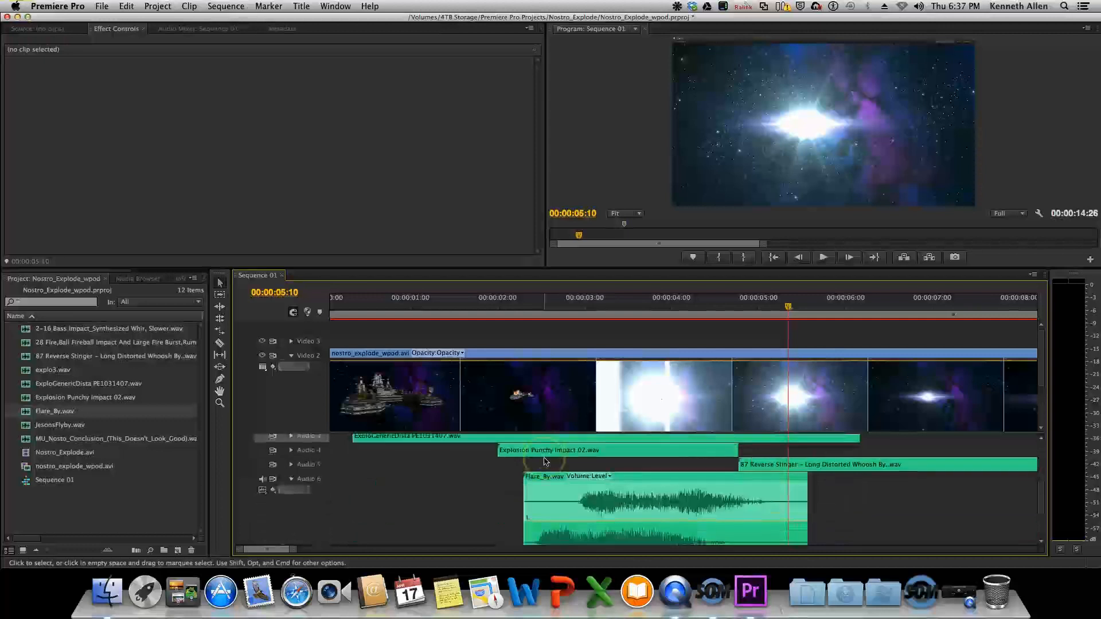
click(507, 304)
key(space)
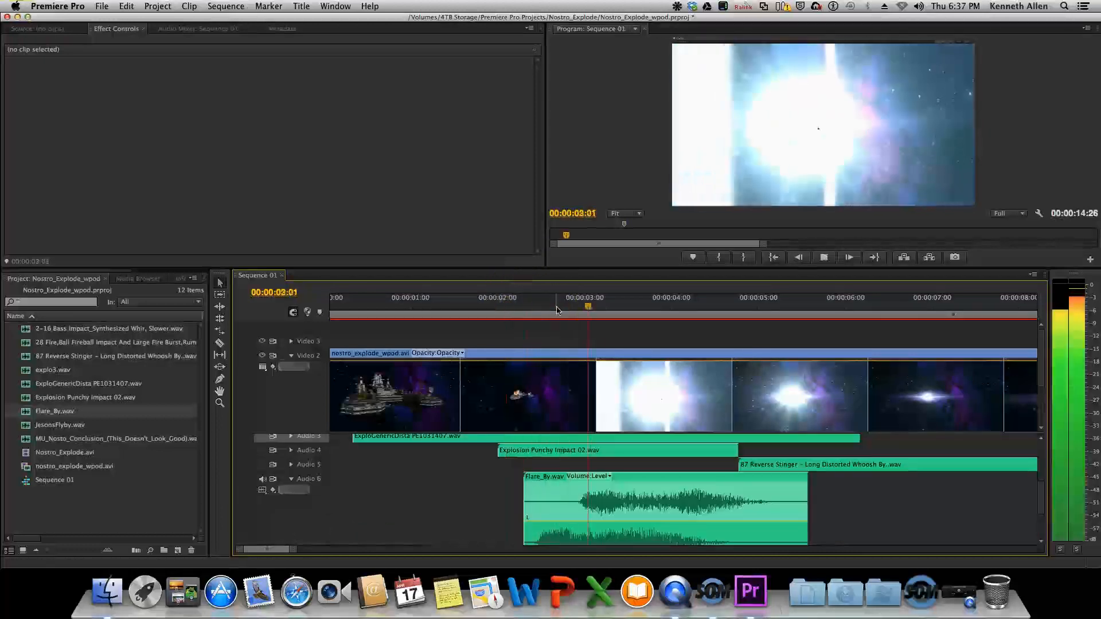
Stop playback and look over the arrangement of sound clips on Audio 2 through Audio 8
scroll(322, 436, up, 5)
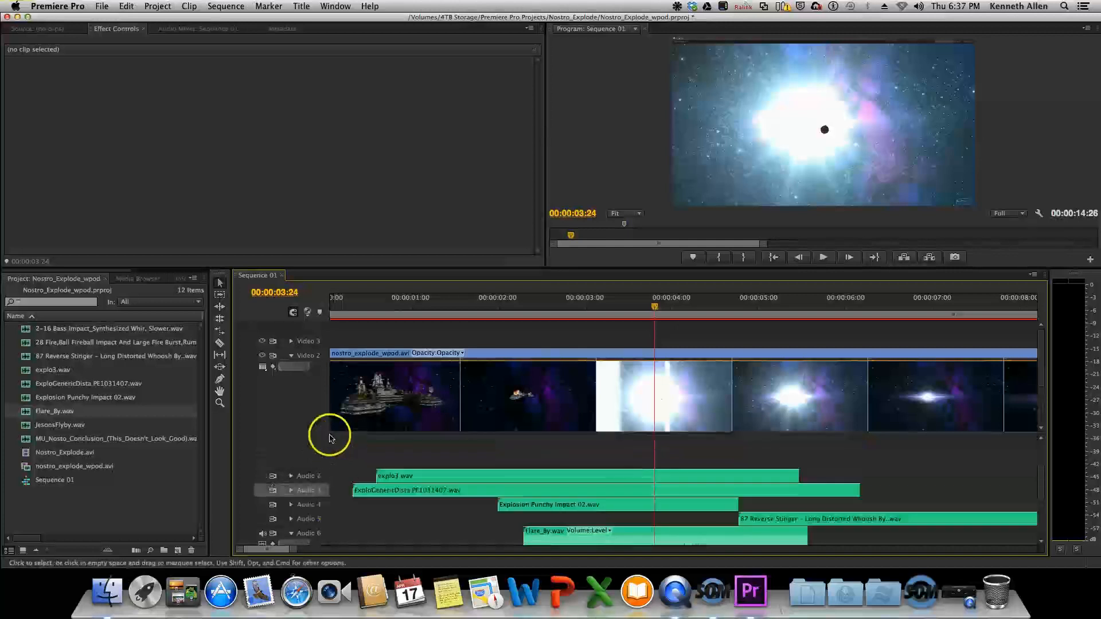
click(442, 517)
scroll(425, 505, down, 6)
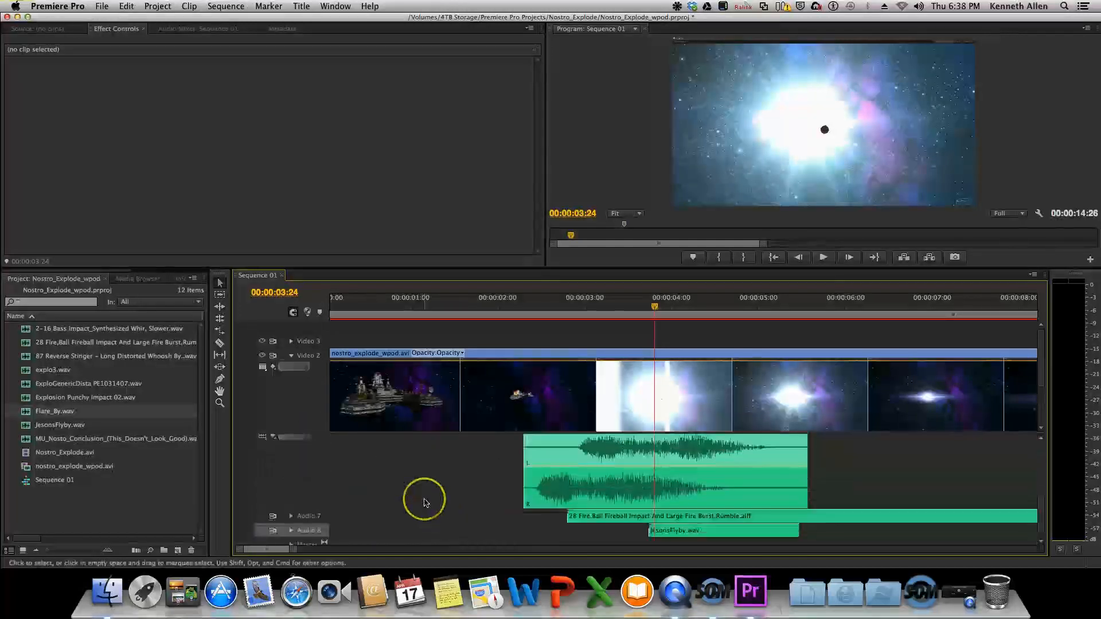
scroll(425, 503, down, 5)
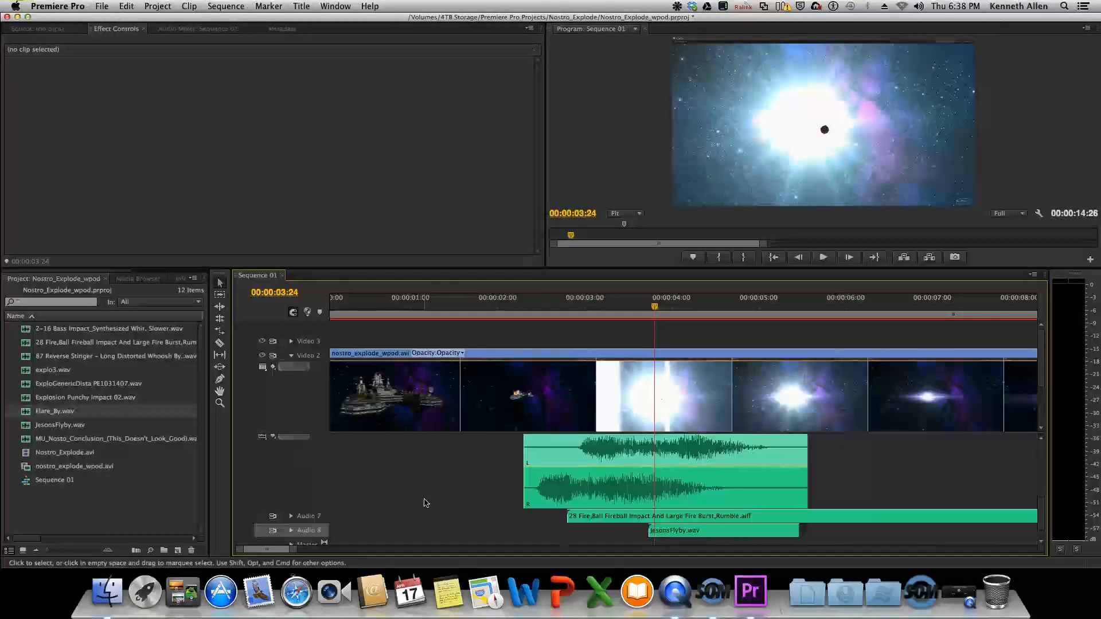
scroll(425, 503, up, 10)
Scrub the program preview back through the flash to the frame at 00:00:03:02
click(886, 176)
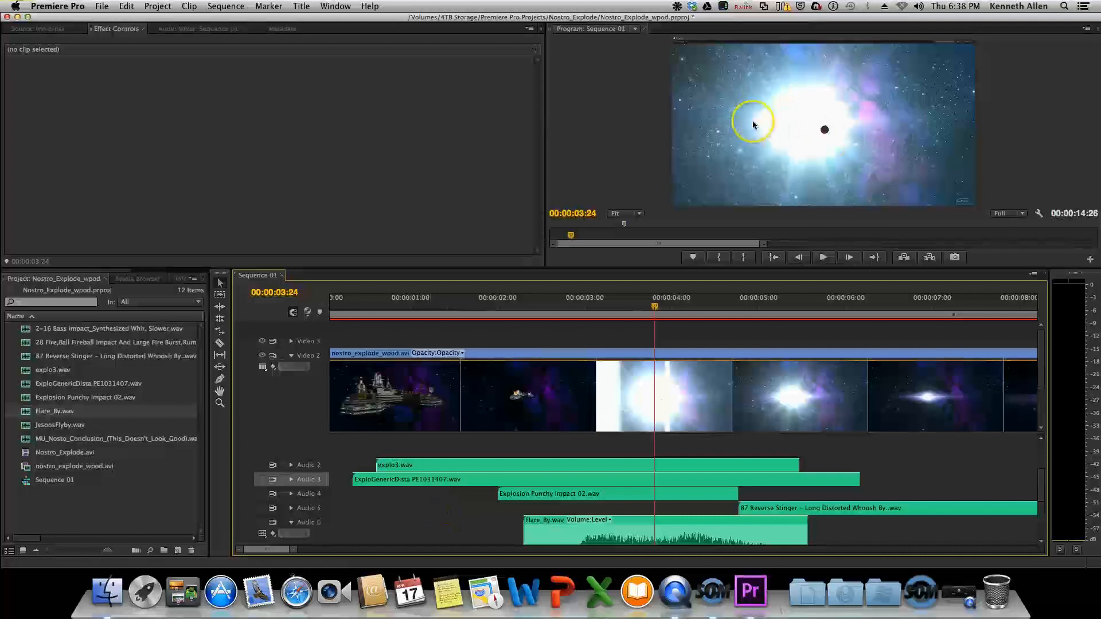
click(768, 245)
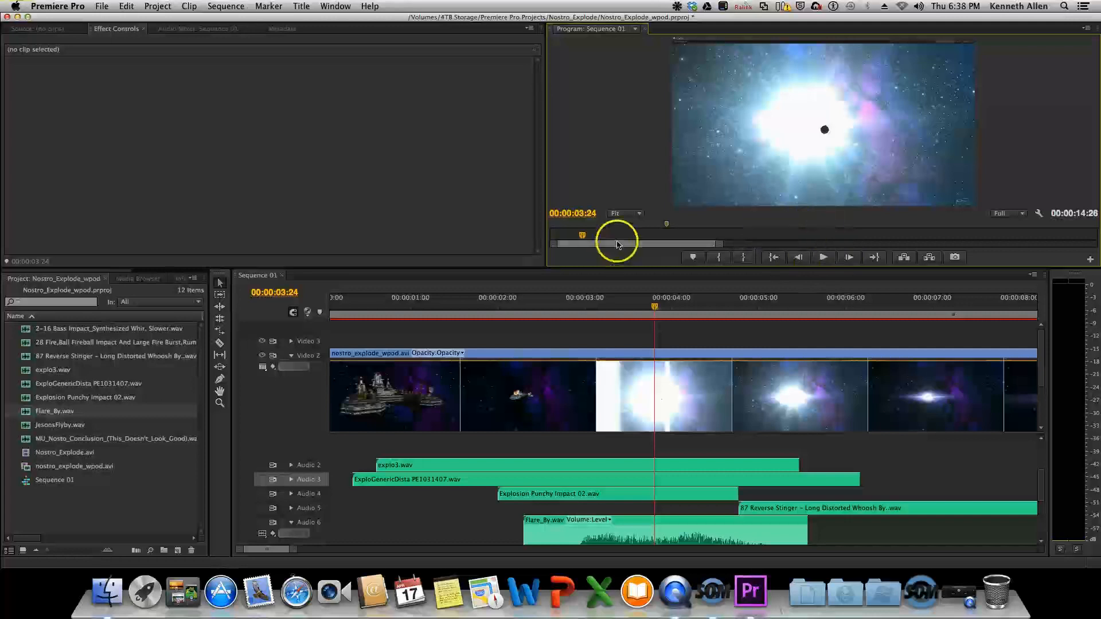
drag(583, 238, 573, 240)
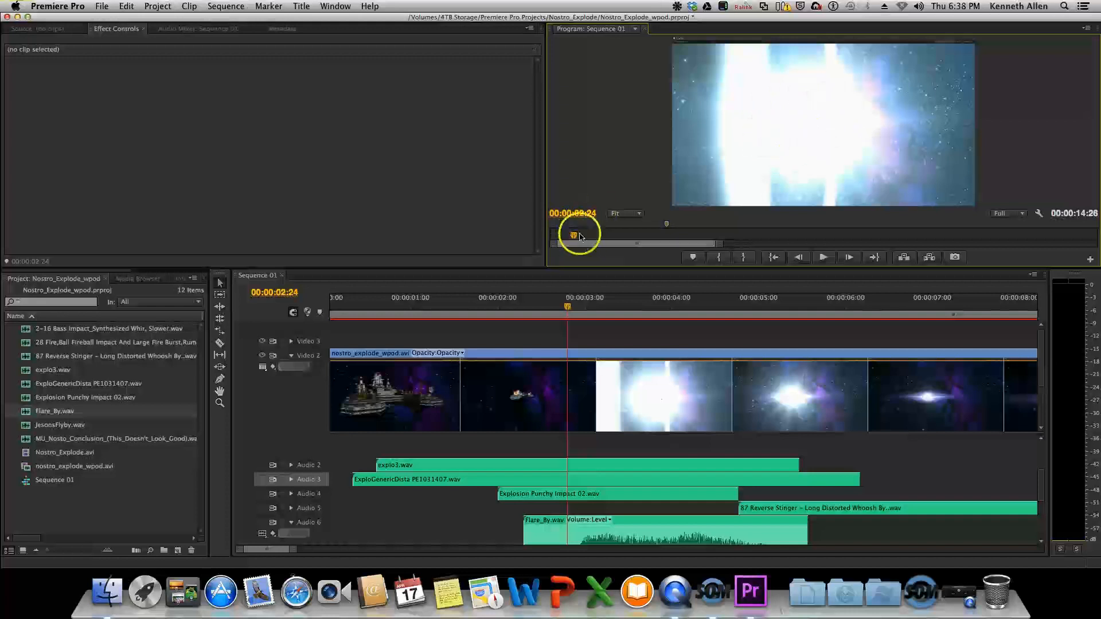
drag(575, 237, 577, 237)
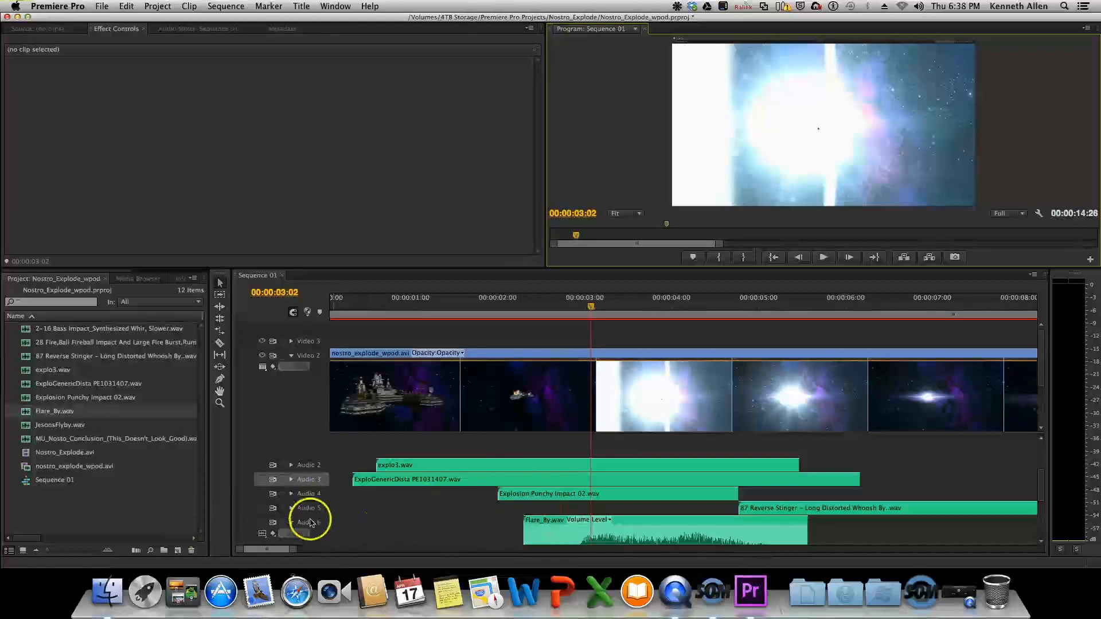
Collapse Audio 6 and place the 28 Fire,Ball Fireball Impact And Large Fire Burst,Rumble.aiff clip on Audio 1 at 00:00:03:02
click(292, 525)
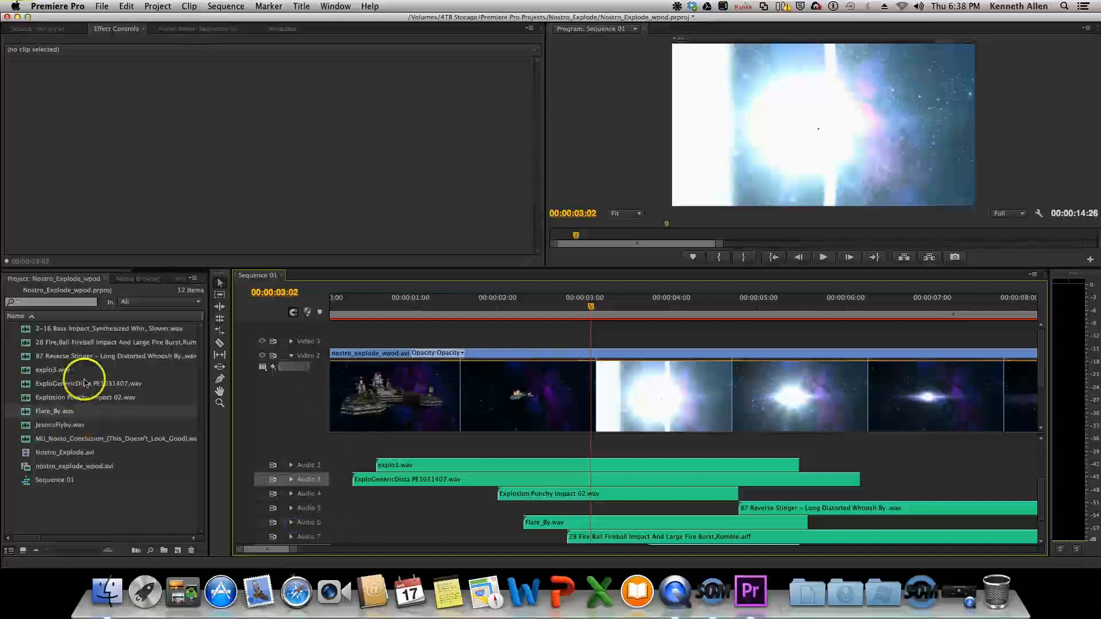
drag(29, 348, 519, 361)
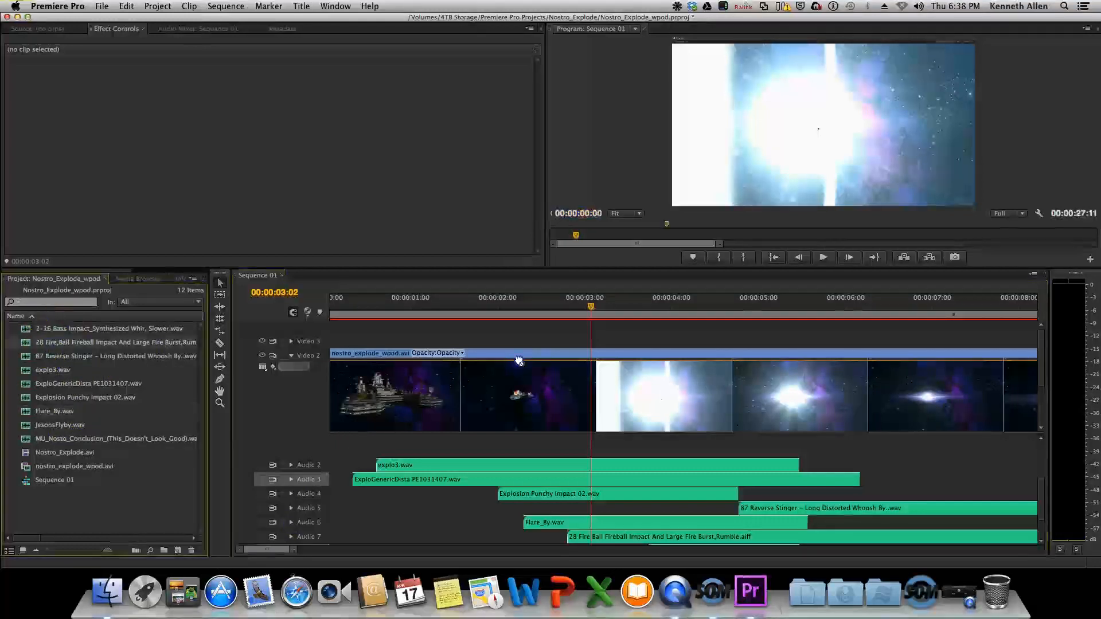
drag(603, 330, 599, 335)
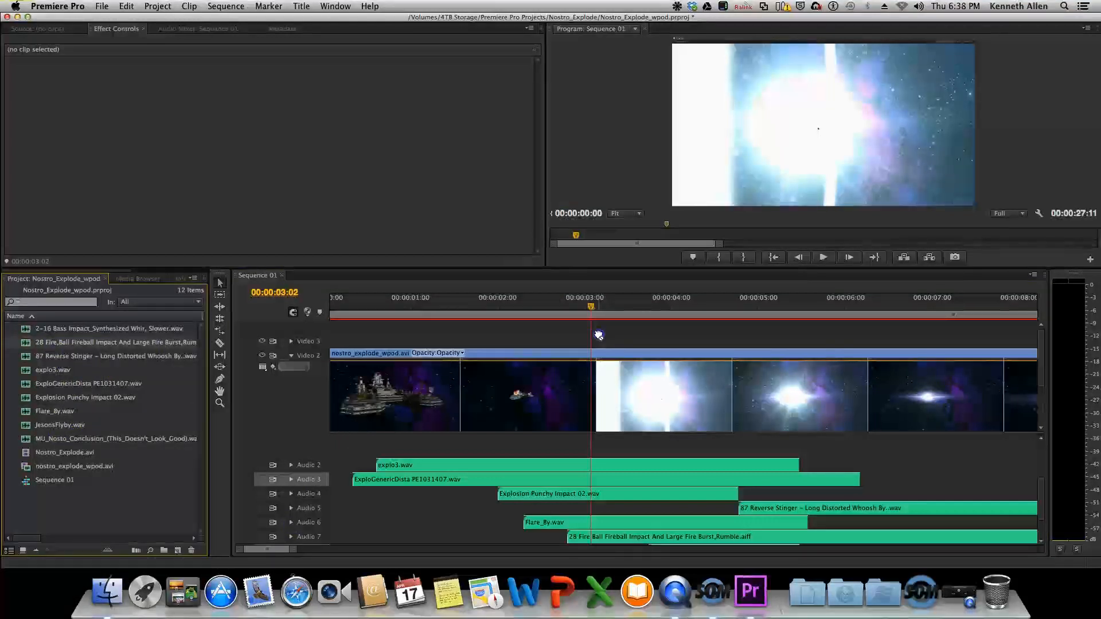
drag(519, 425, 588, 459)
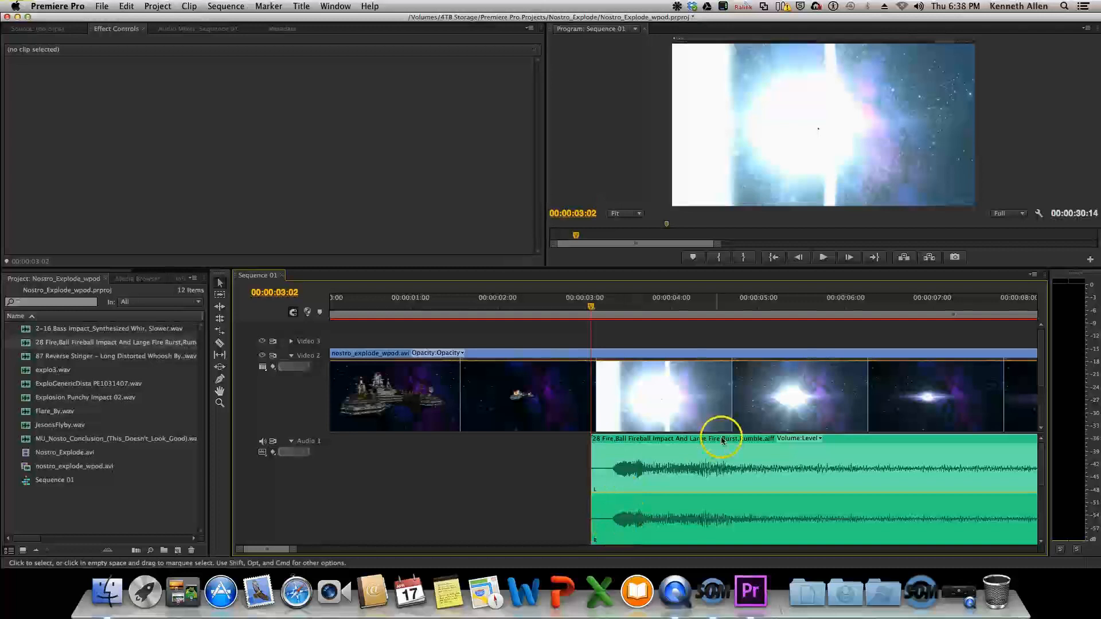
Move the fireball rumble clip on Audio 1 earlier to start at about 00:00:02:24 and play it from 00:00:01:28
drag(715, 442, 696, 444)
drag(639, 304, 494, 307)
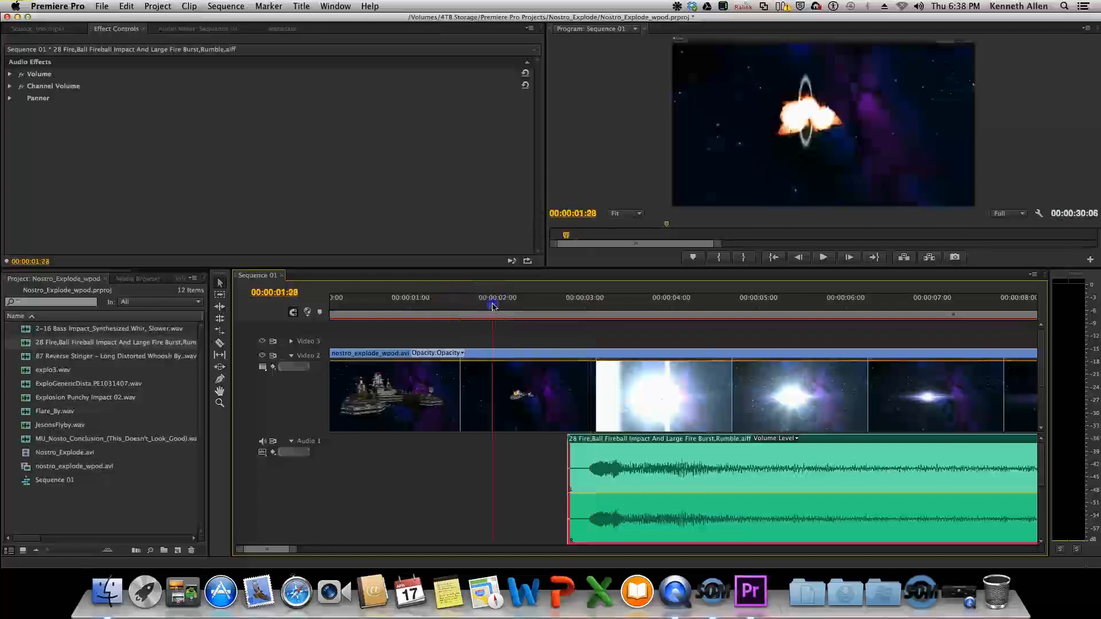
key(space)
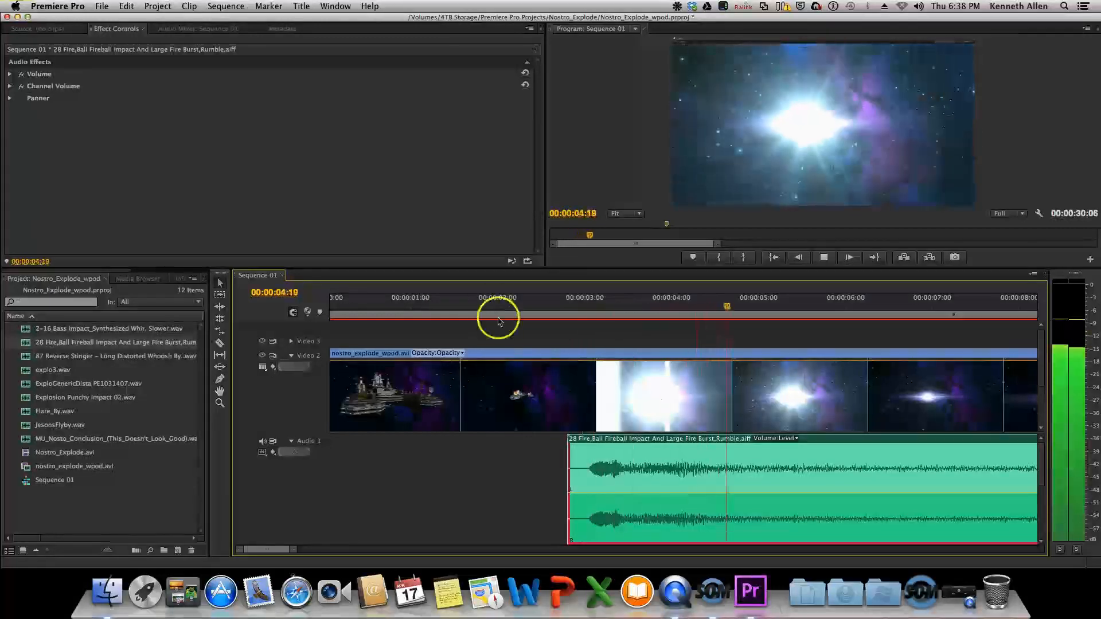
key(space)
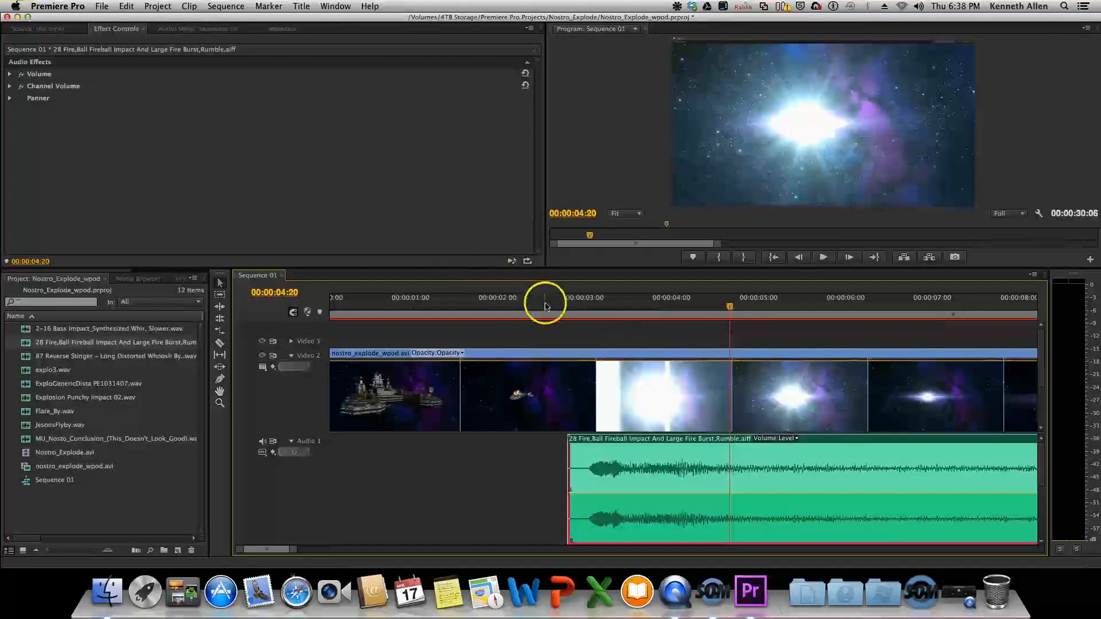
Shift the fireball rumble clip on Audio 1 to start at 00:00:02:14 and play it through the flash
click(546, 306)
drag(544, 306, 539, 305)
drag(682, 441, 659, 439)
key(space)
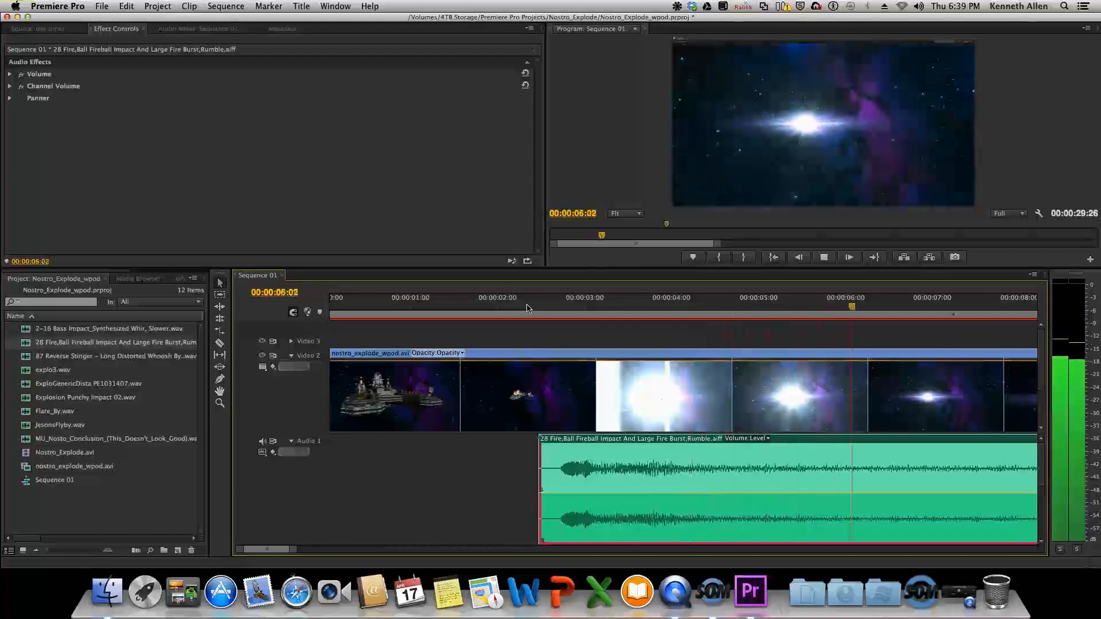
key(space)
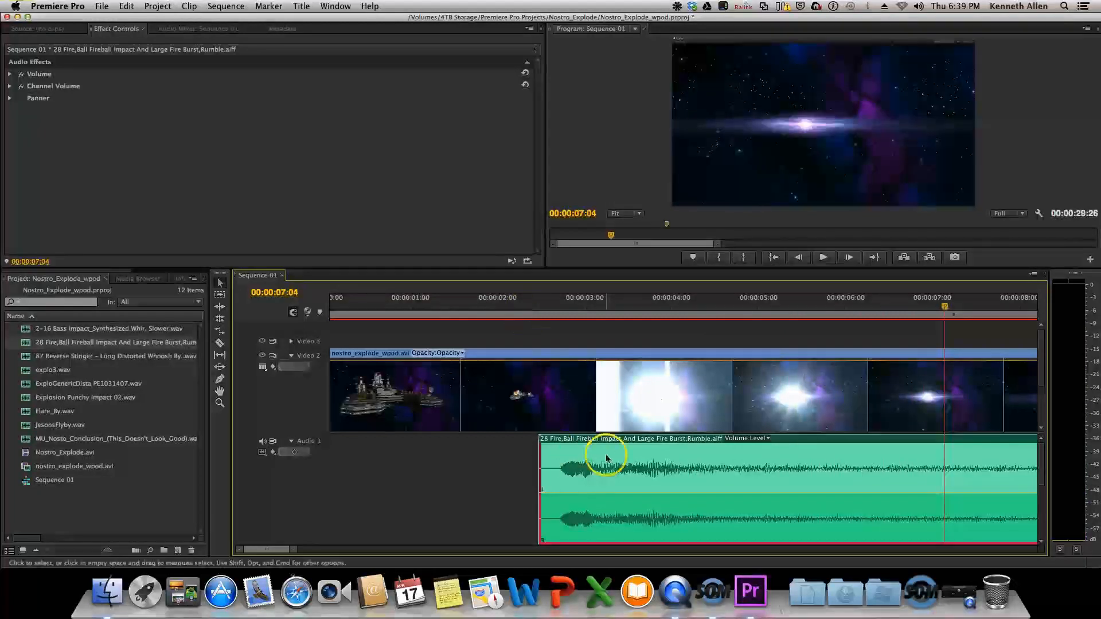
Listen to the part of the fireball rumble clip that runs past the end of the video, starting at about 00:00:17:05
drag(264, 550, 282, 553)
drag(277, 554, 275, 554)
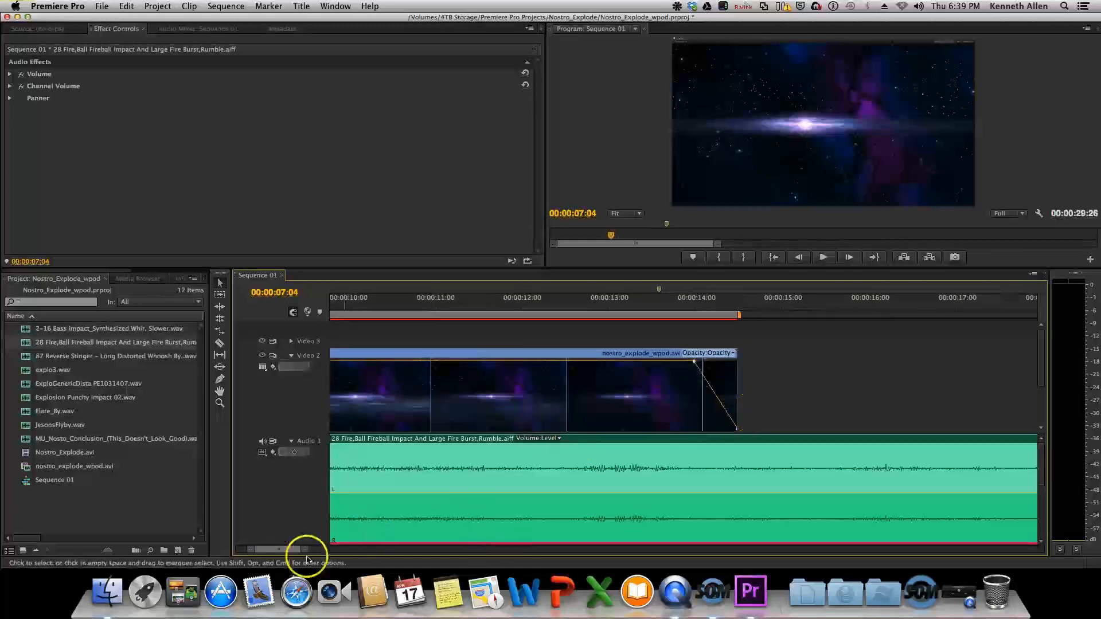
drag(285, 550, 276, 553)
click(429, 311)
key(space)
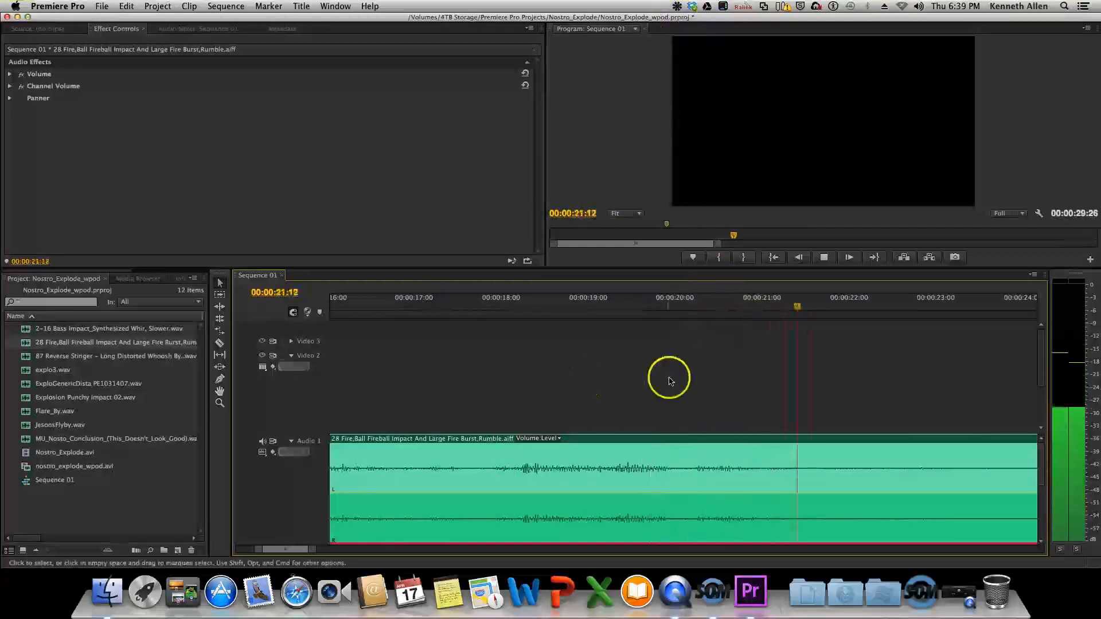
key(space)
drag(858, 308, 553, 331)
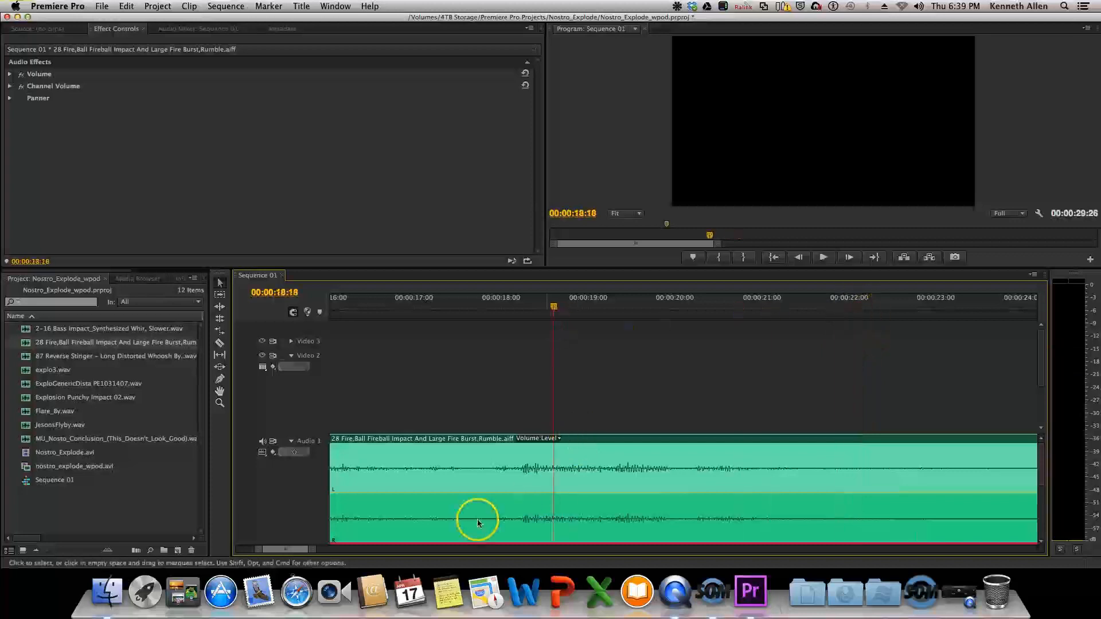
Cut the fireball rumble clip at the video's end, 00:00:14:14, and delete the excess piece after the cut
click(266, 551)
drag(268, 556, 269, 555)
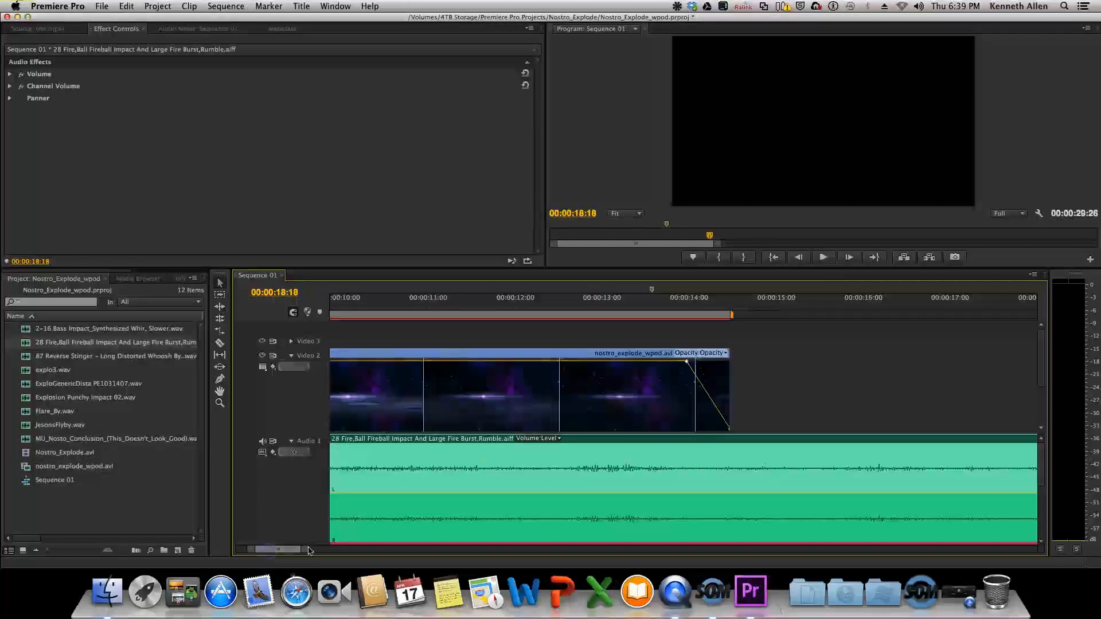
click(731, 306)
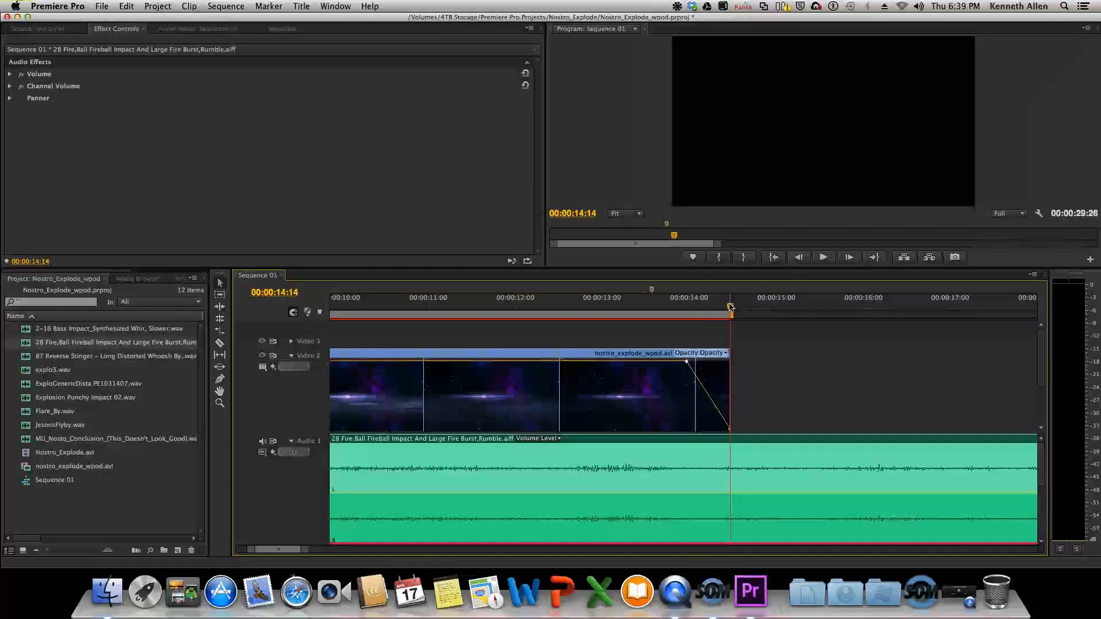
click(219, 345)
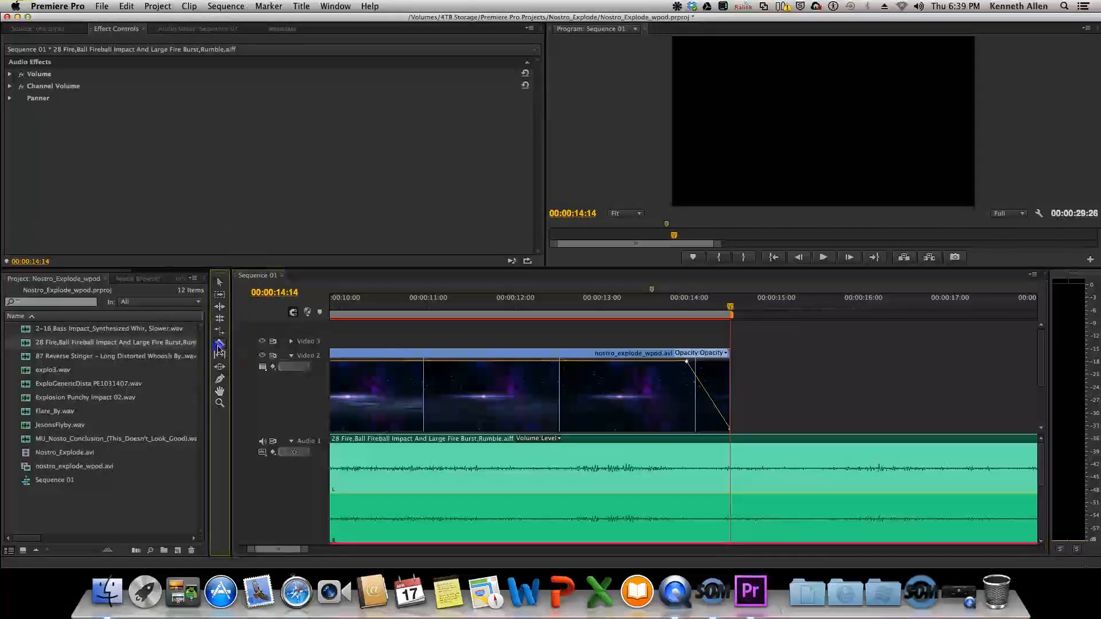
click(731, 488)
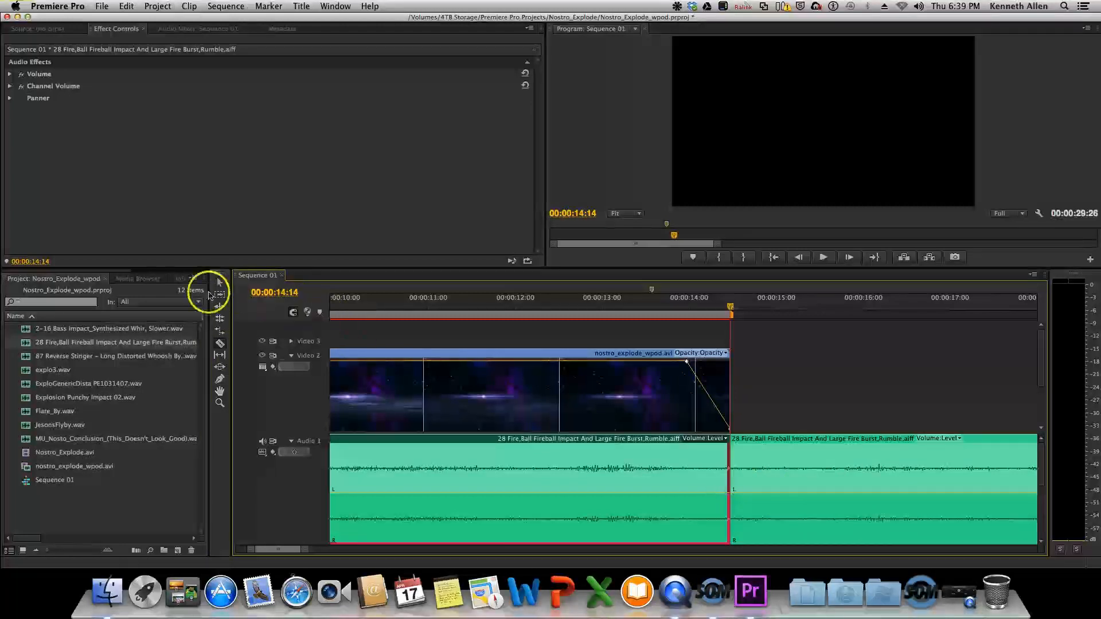
click(217, 284)
click(848, 457)
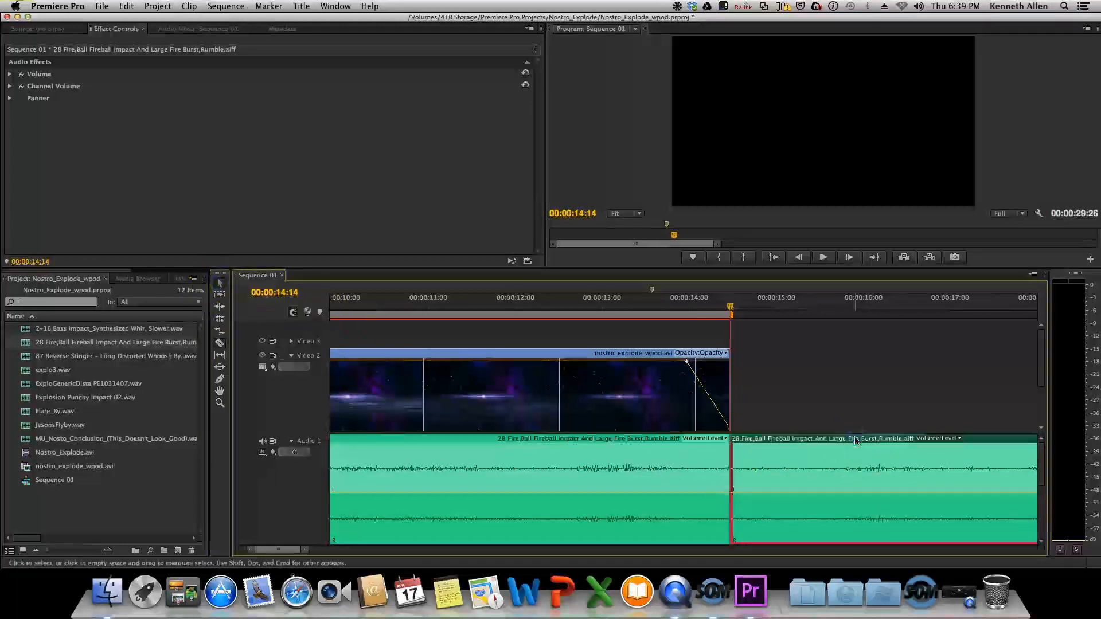
key(Delete)
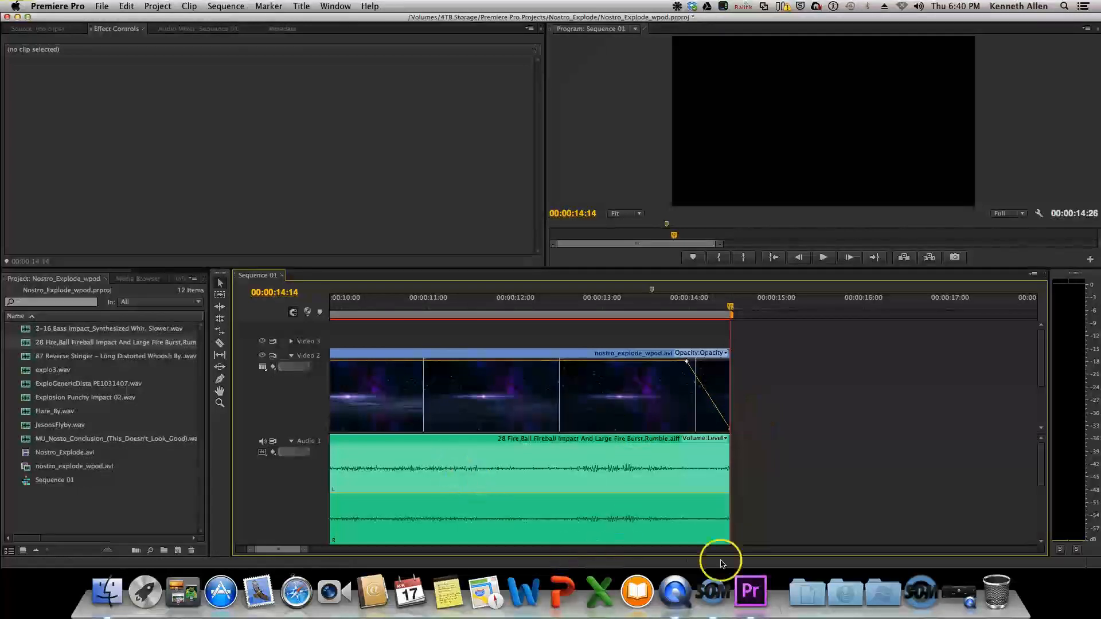
Add a volume level keyframe to the fireball rumble clip at 00:00:13:29, where the video's opacity fade begins
drag(281, 552, 261, 549)
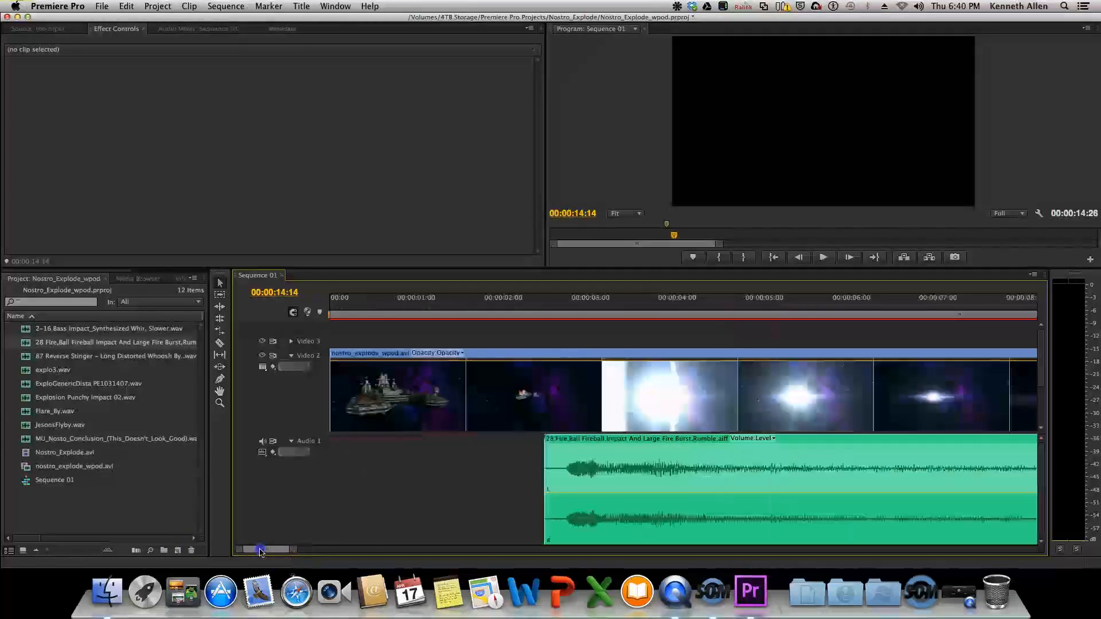
drag(264, 545, 275, 550)
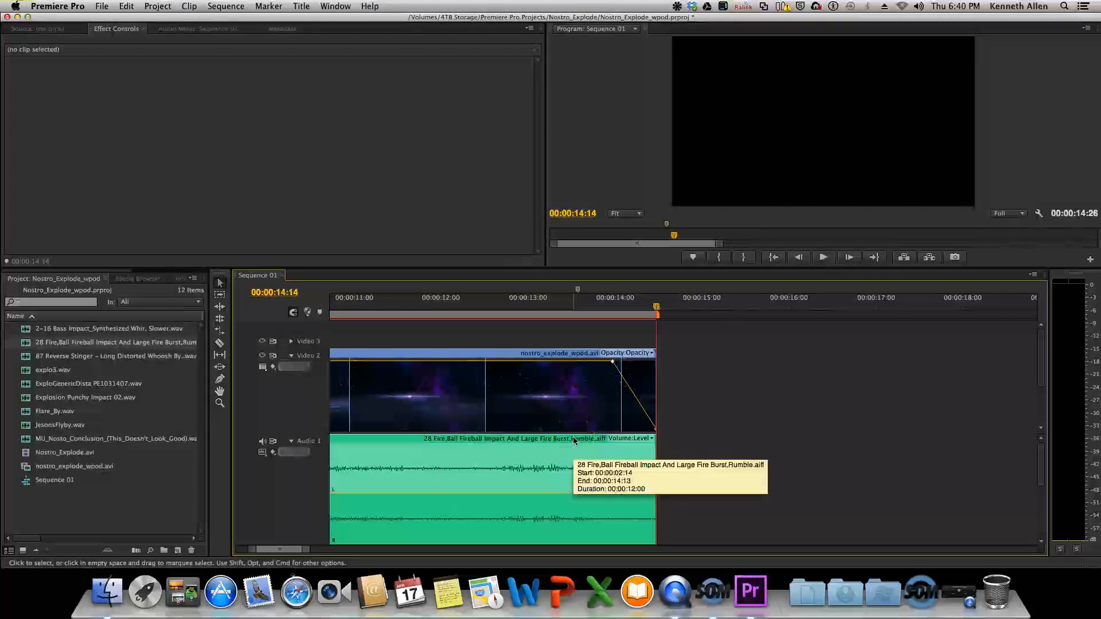
click(614, 309)
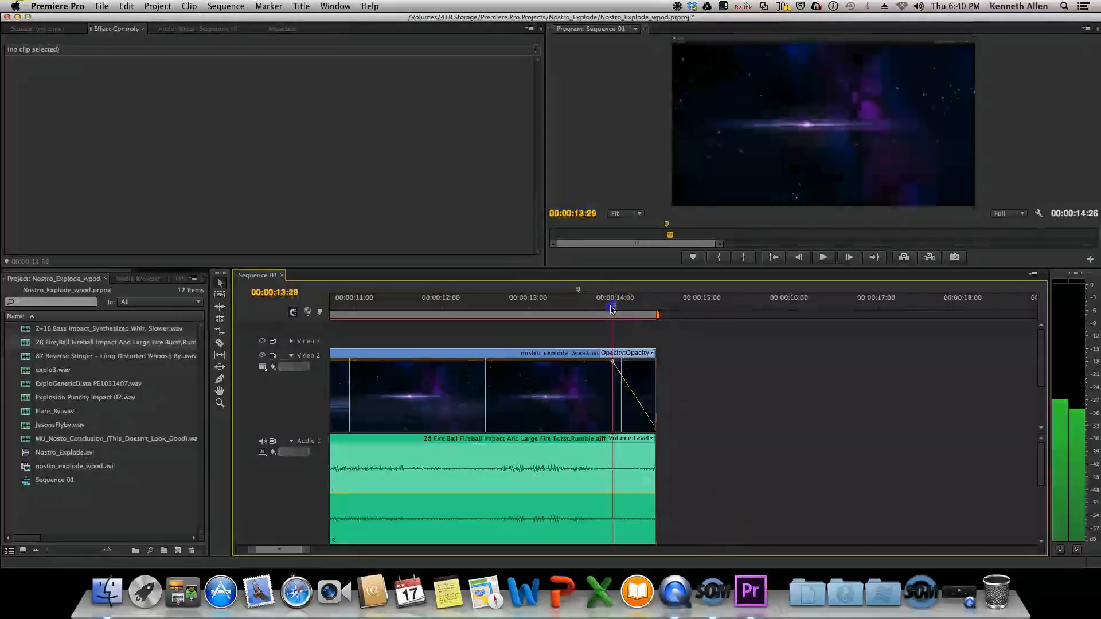
click(753, 400)
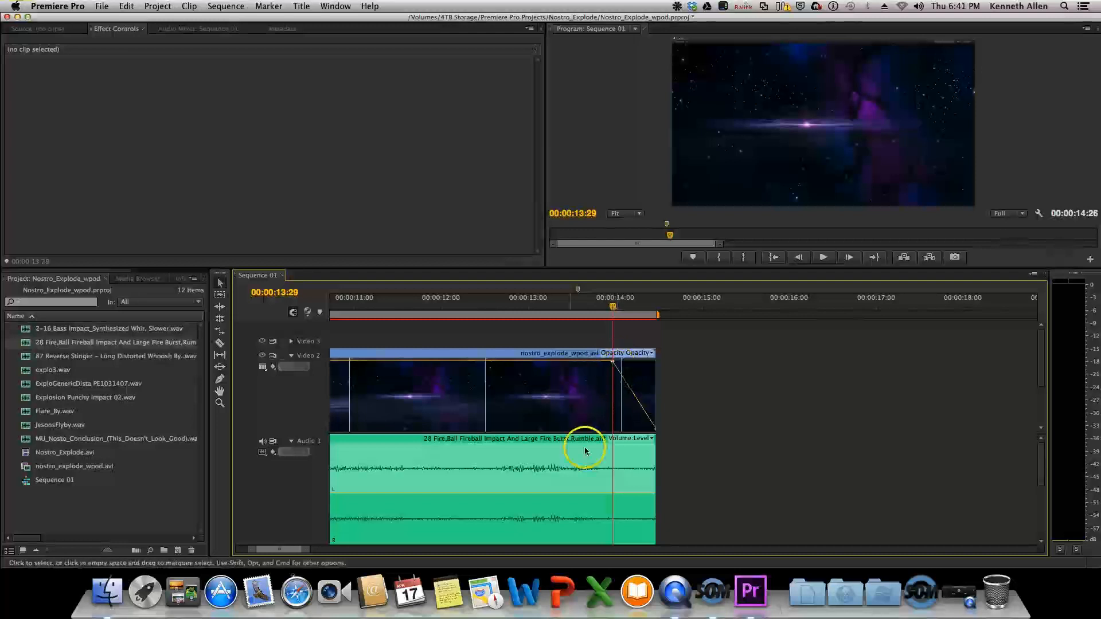
click(565, 442)
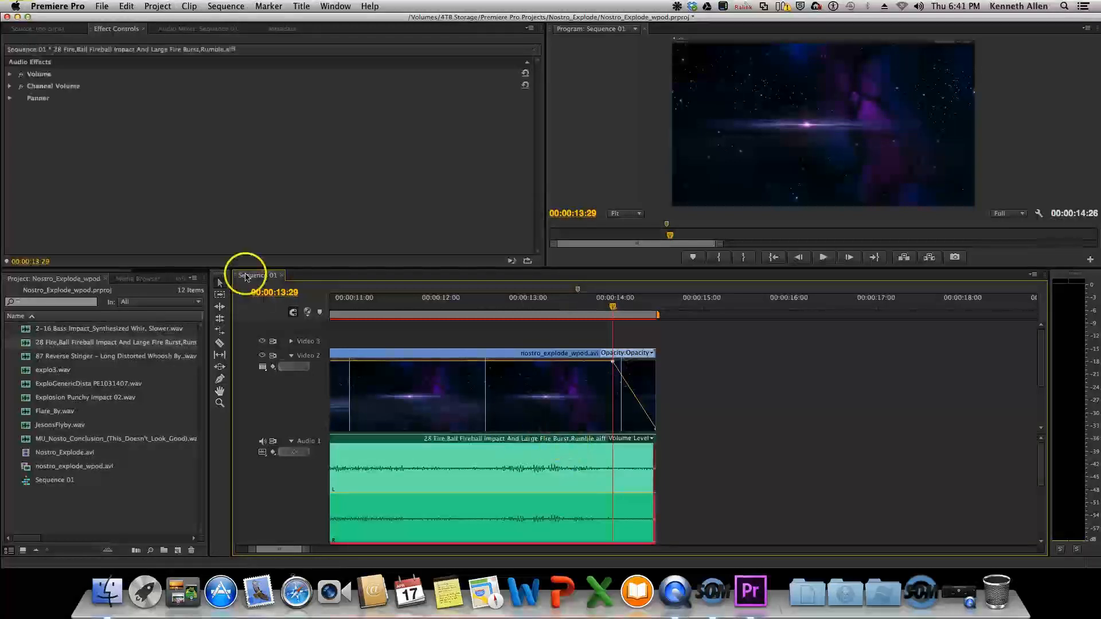
click(11, 75)
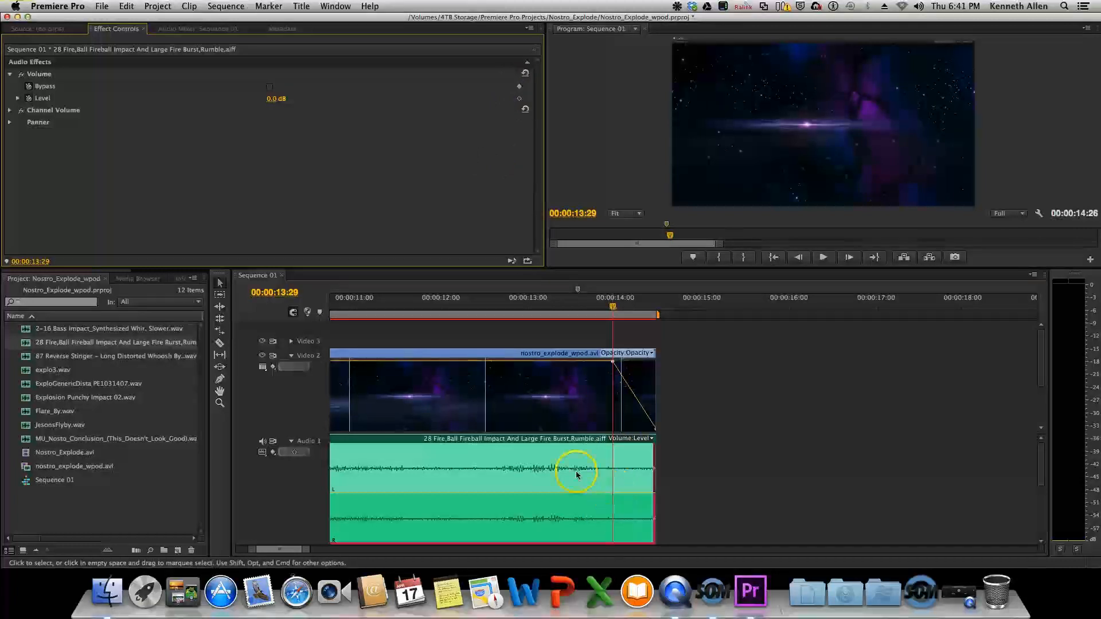
click(520, 92)
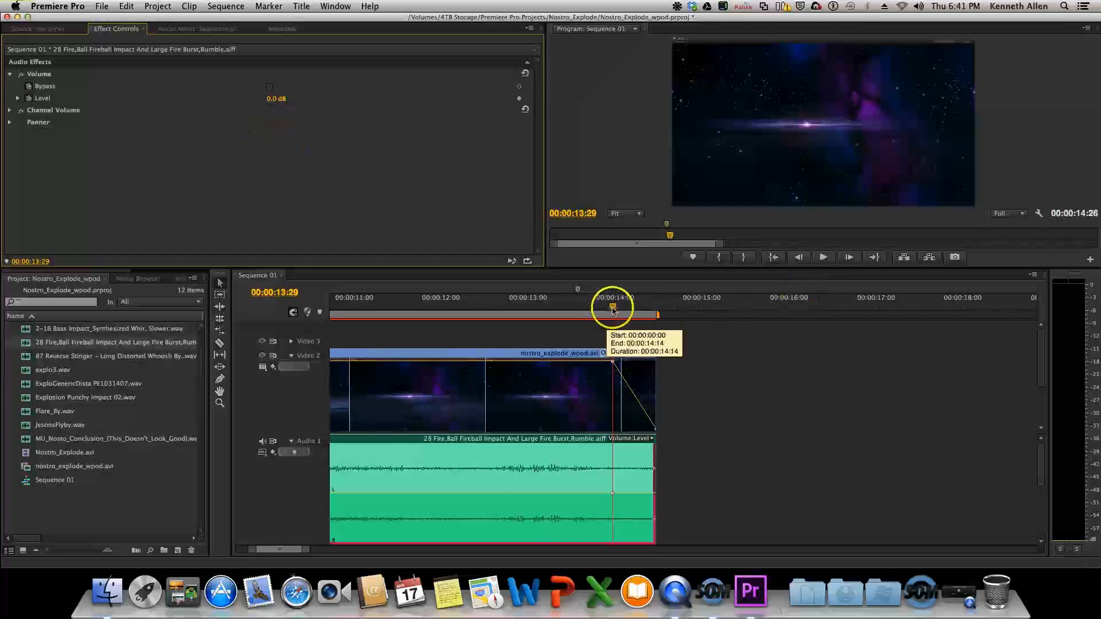
Add a second volume level keyframe at 00:00:14:14 and lower its level to -∞ to fade out the rumble clip
drag(613, 308, 655, 315)
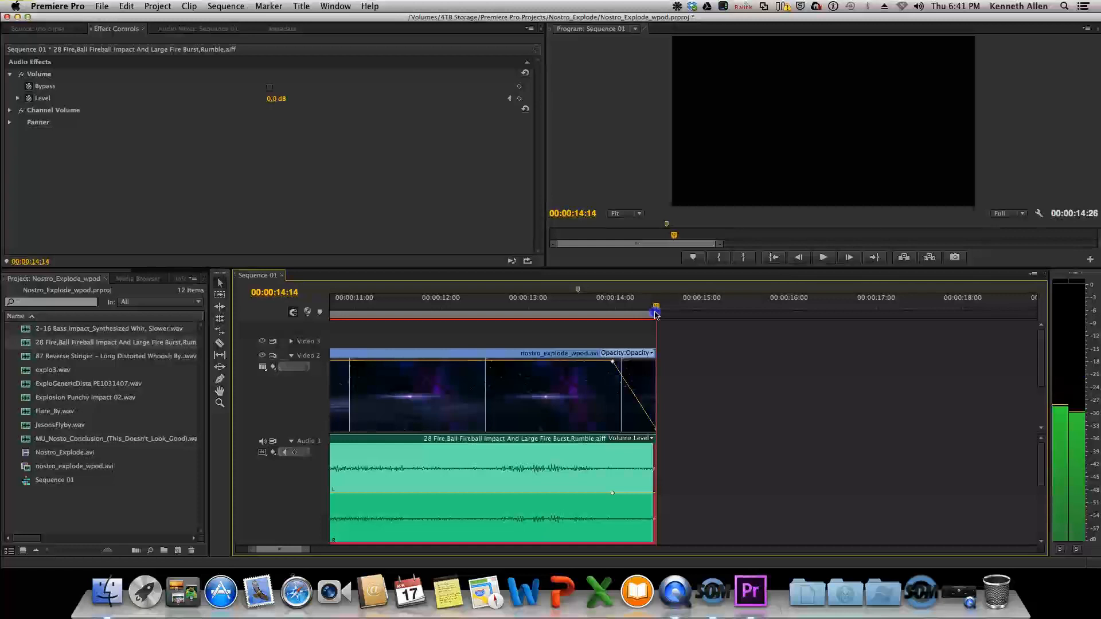
click(520, 98)
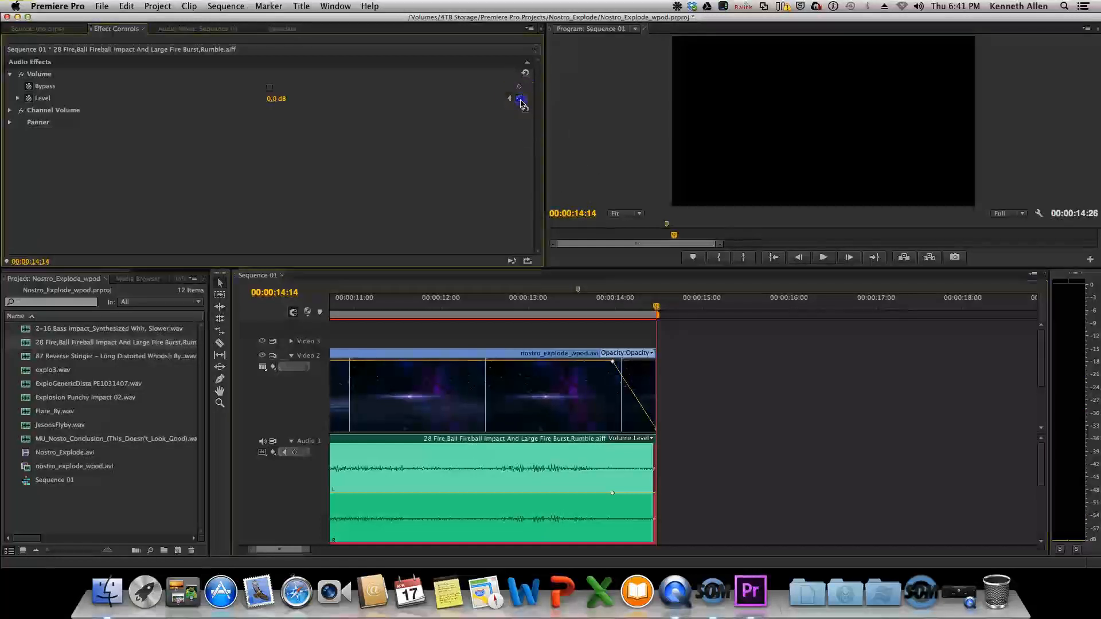
drag(280, 100, 280, 100)
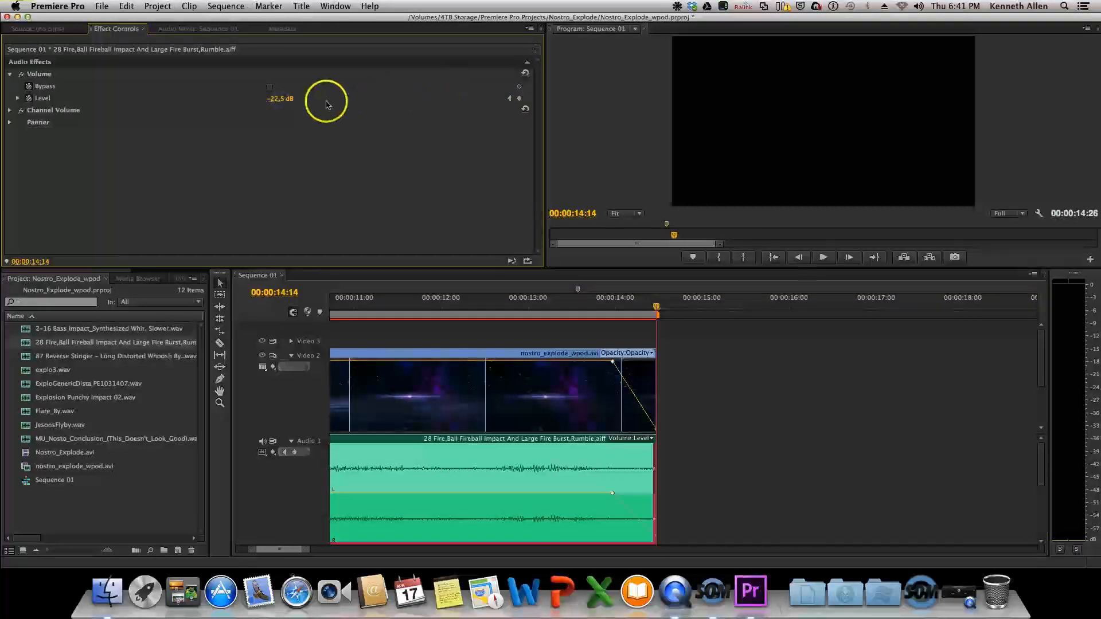
drag(281, 100, 283, 103)
click(283, 103)
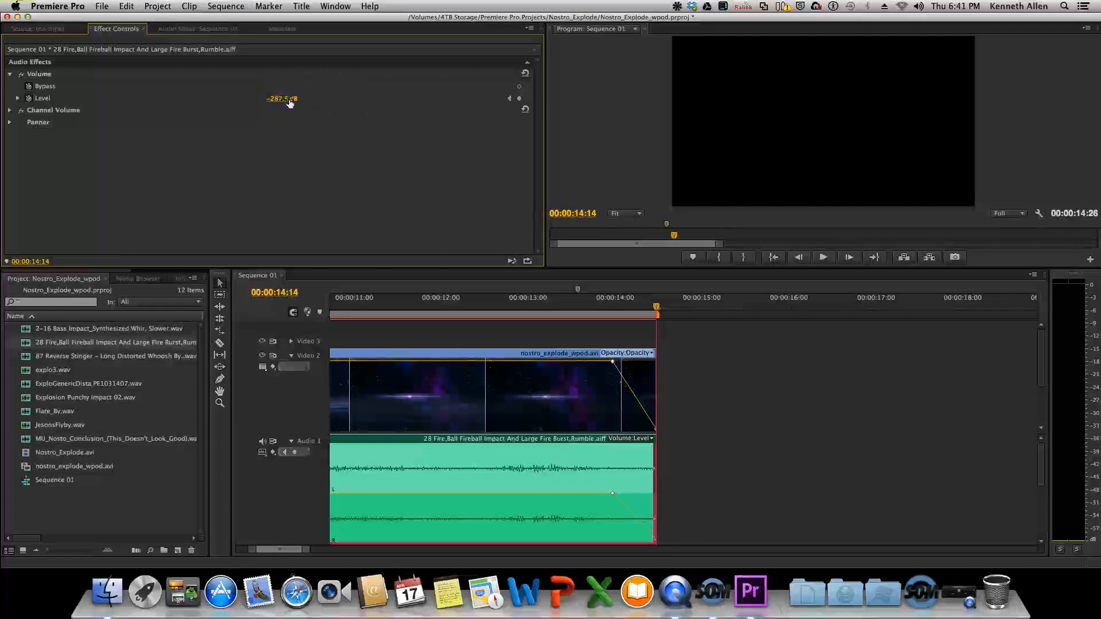
drag(273, 105, 283, 99)
click(18, 100)
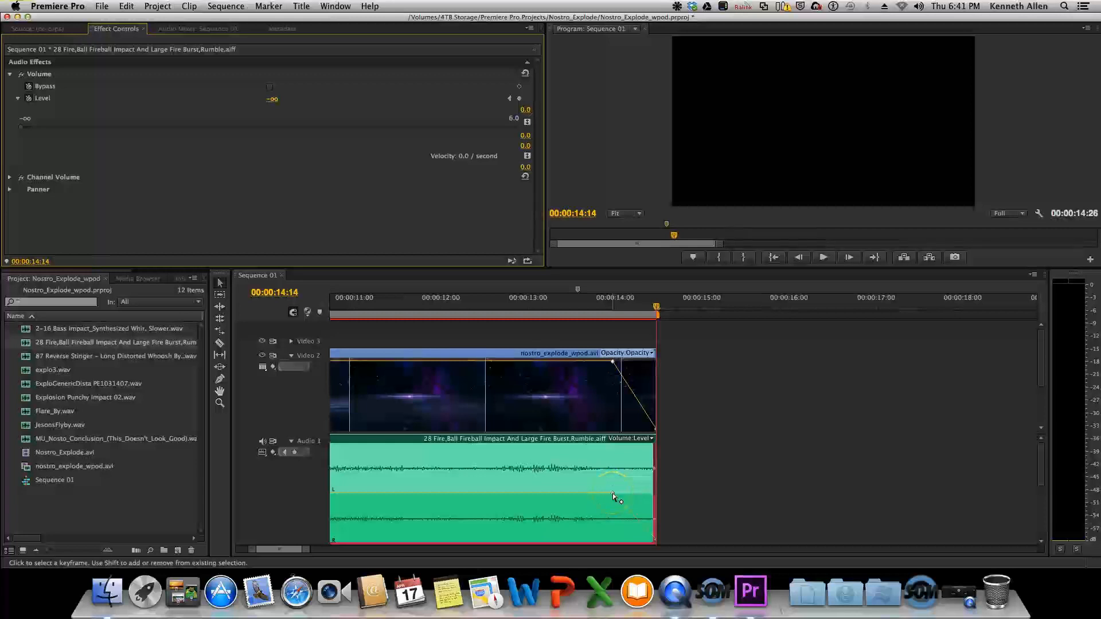
Play the ending from about 00:00:12:04 to check the rumble clip's volume fade-out against the video fade
mouse_move(613, 495)
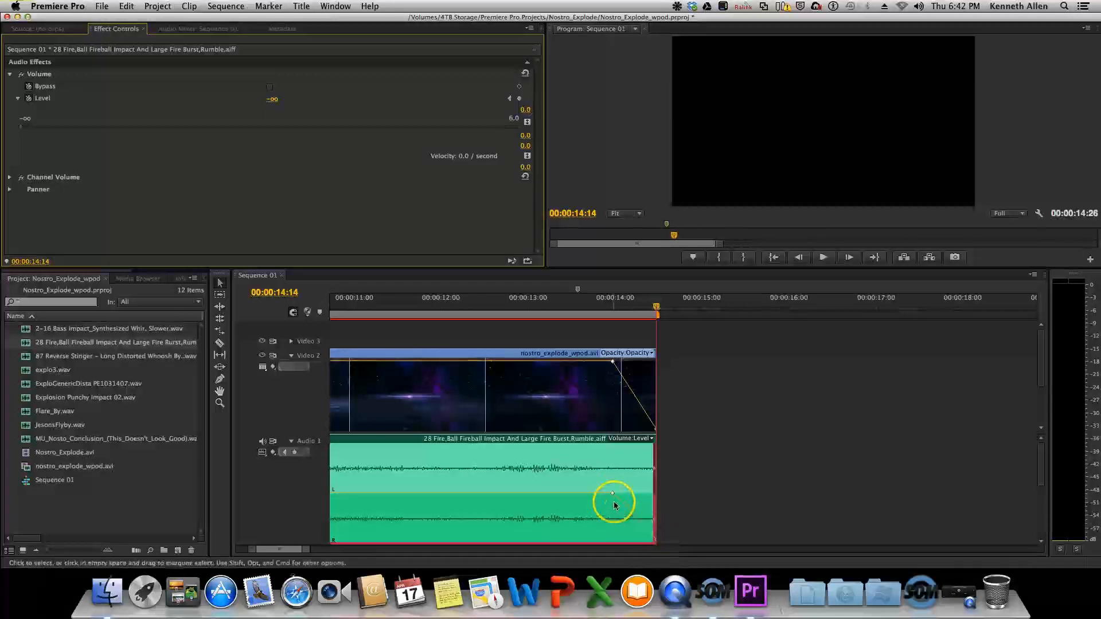
drag(642, 314, 575, 313)
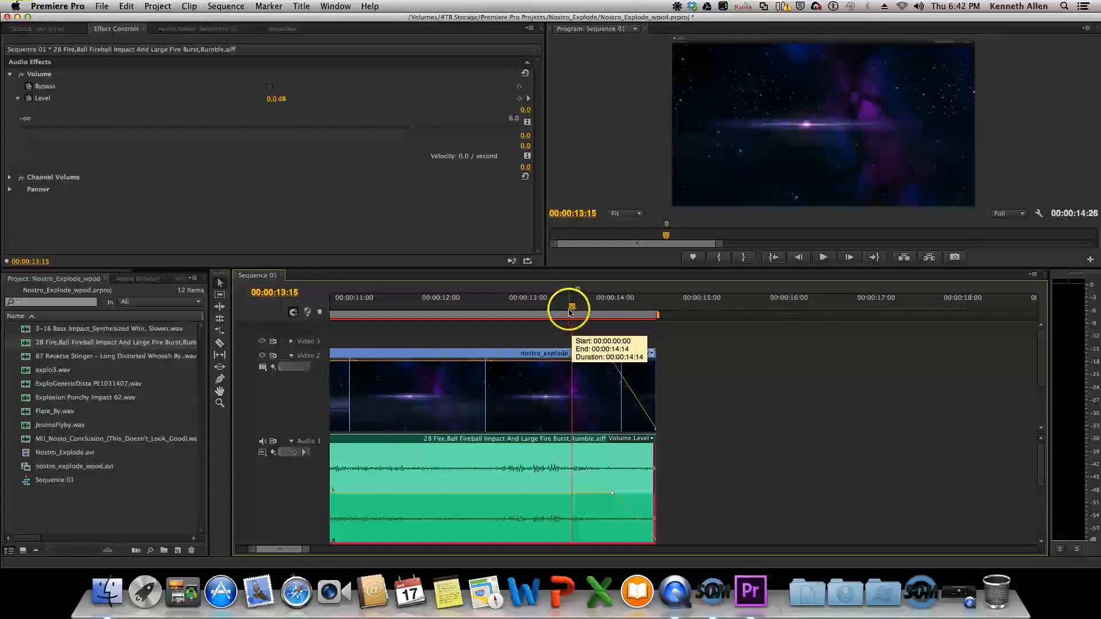
click(452, 302)
key(space)
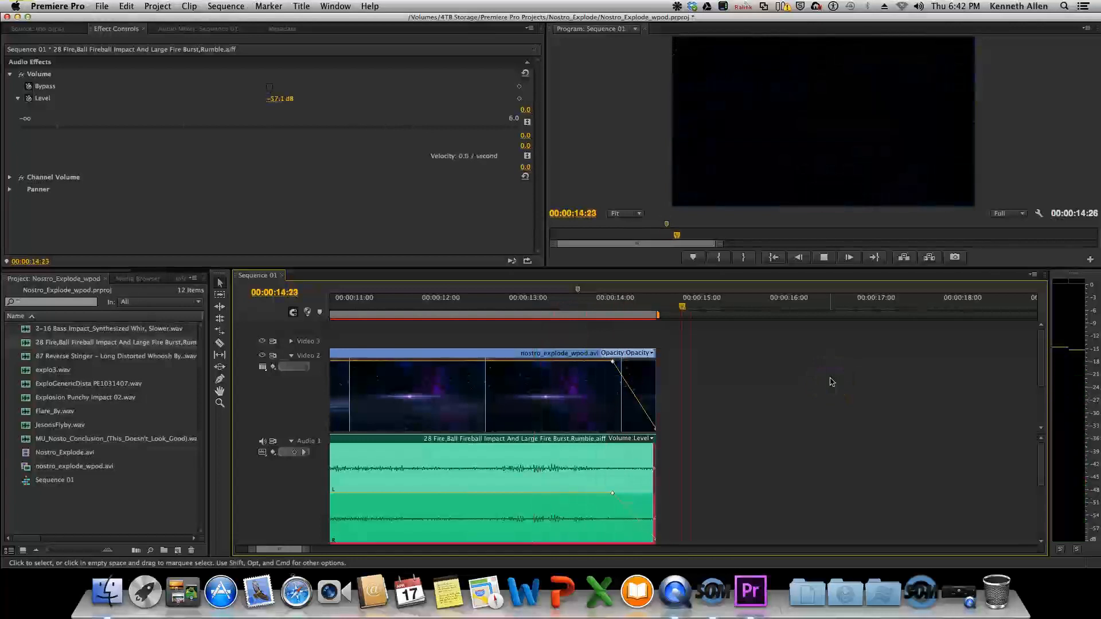
key(space)
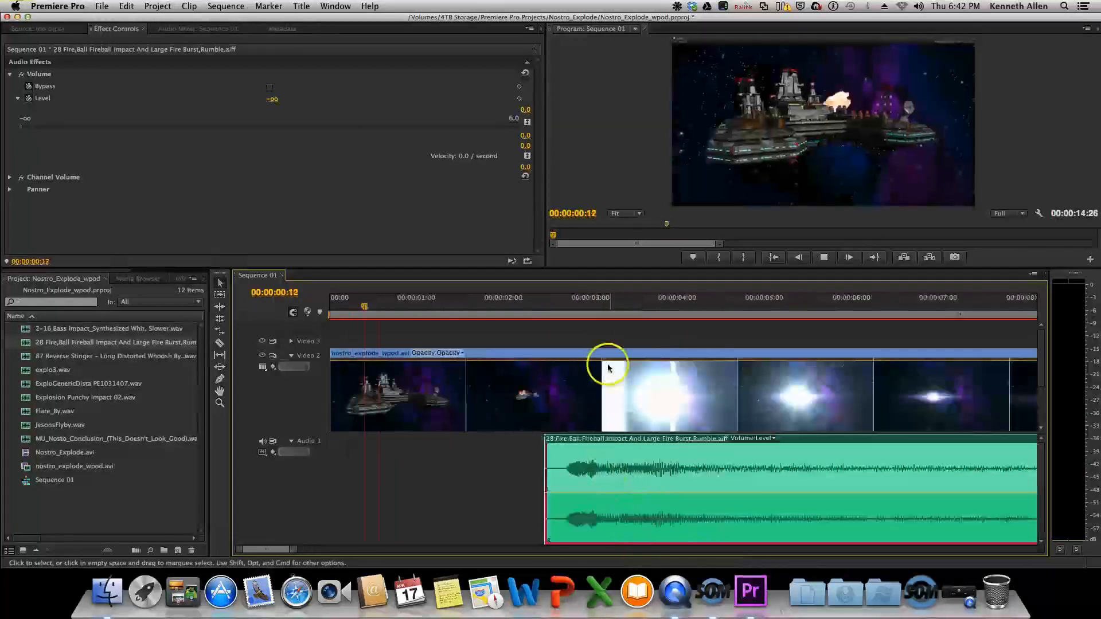
key(space)
drag(265, 550, 277, 554)
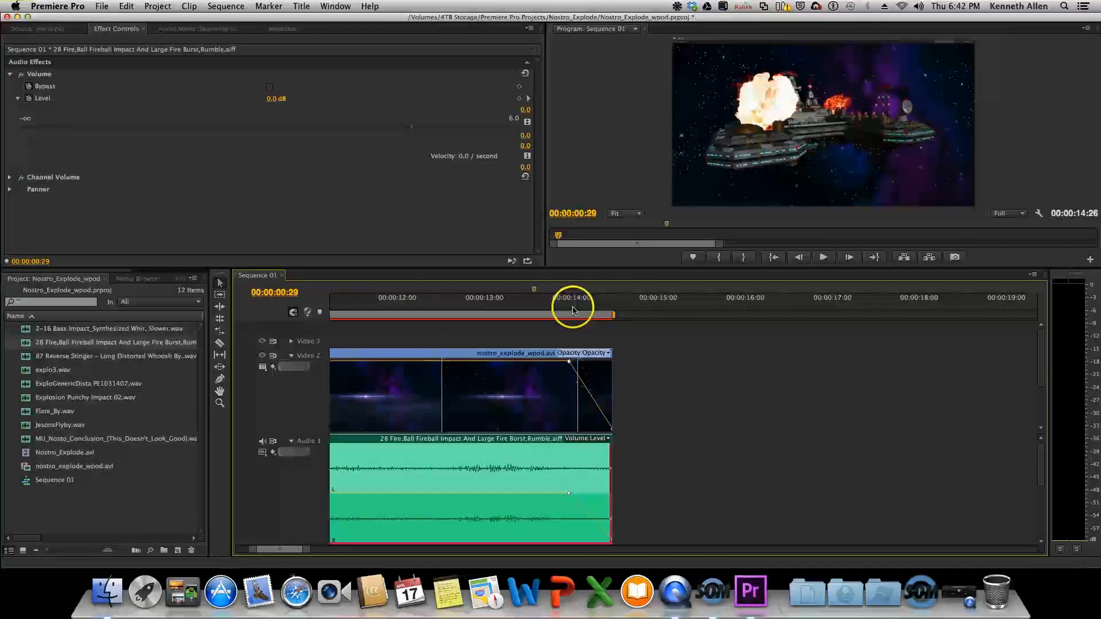
Compare the rumble clip's volume keyframes at 00:00:13:29 and 00:00:14:14 with the start and end of the video's opacity fade
mouse_move(573, 311)
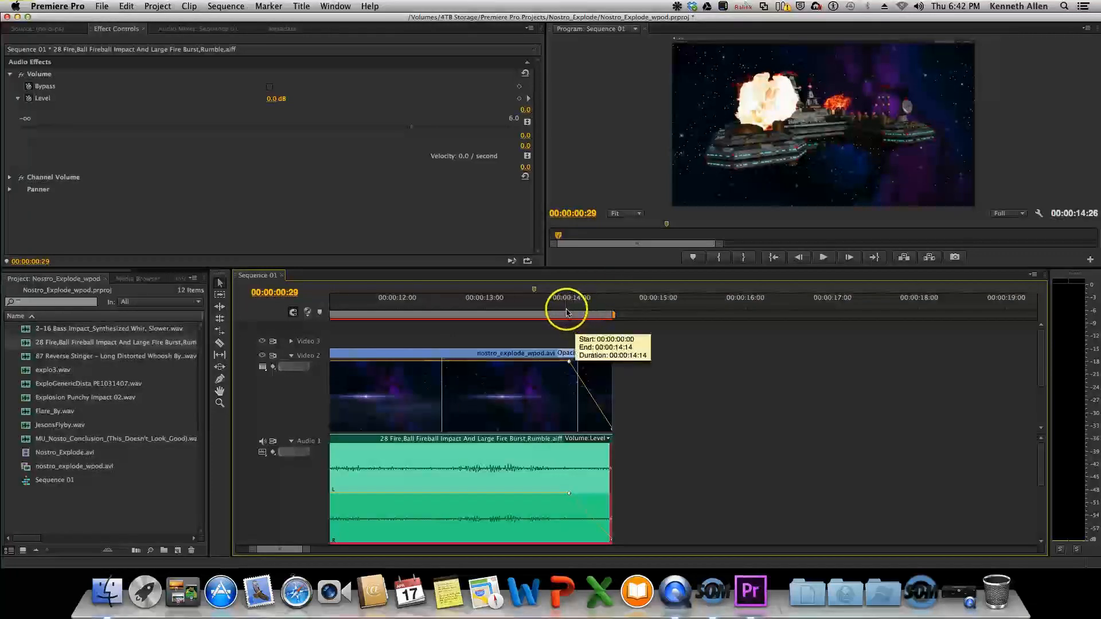
click(569, 362)
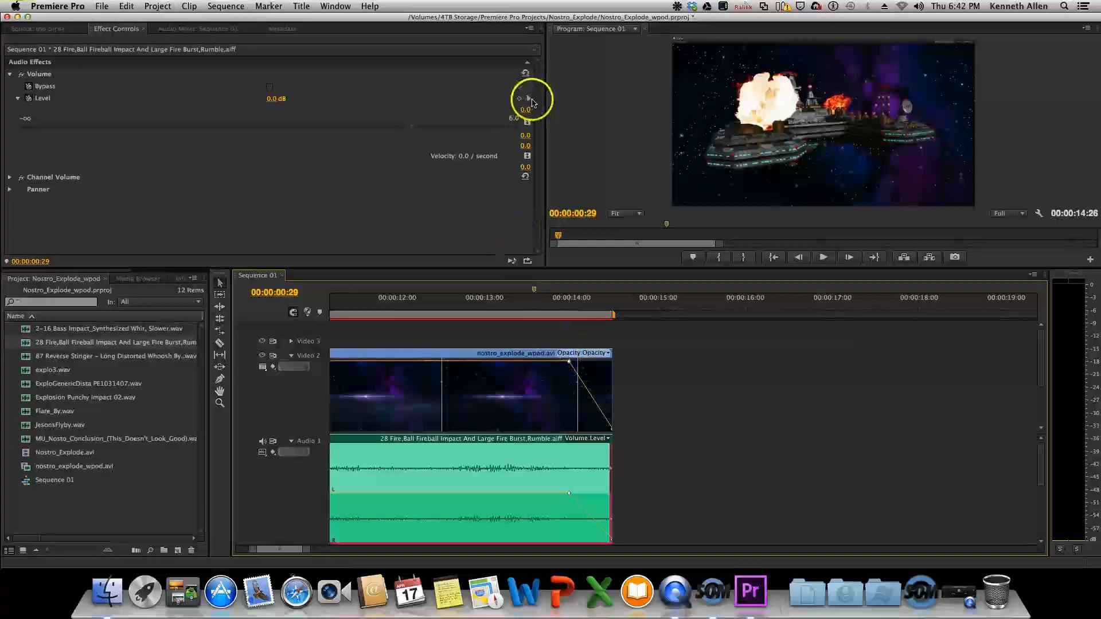
click(569, 308)
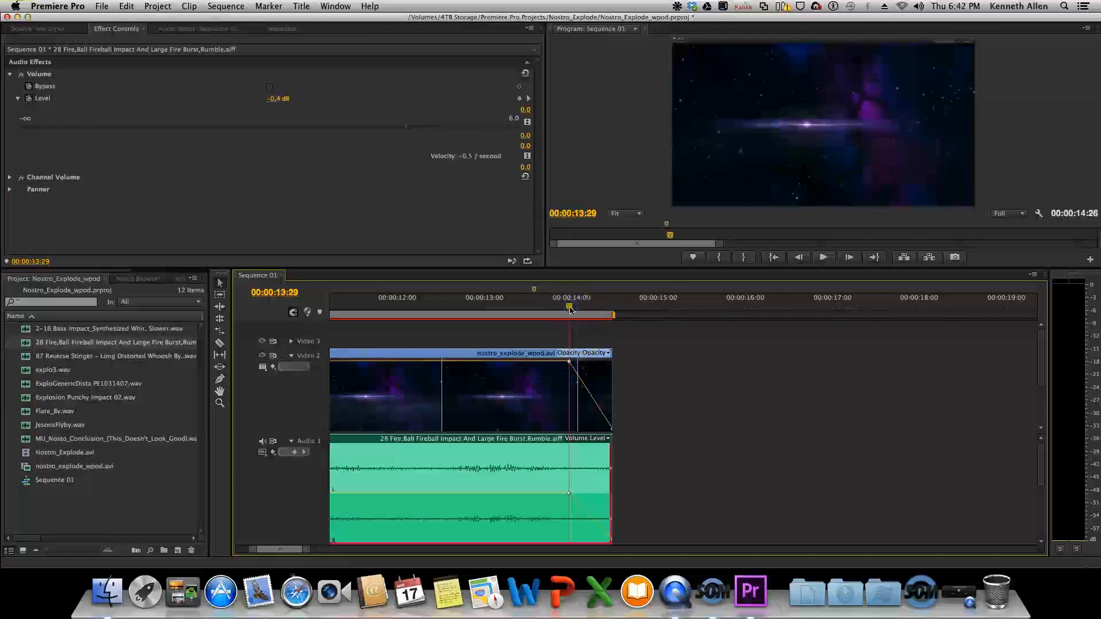
click(480, 314)
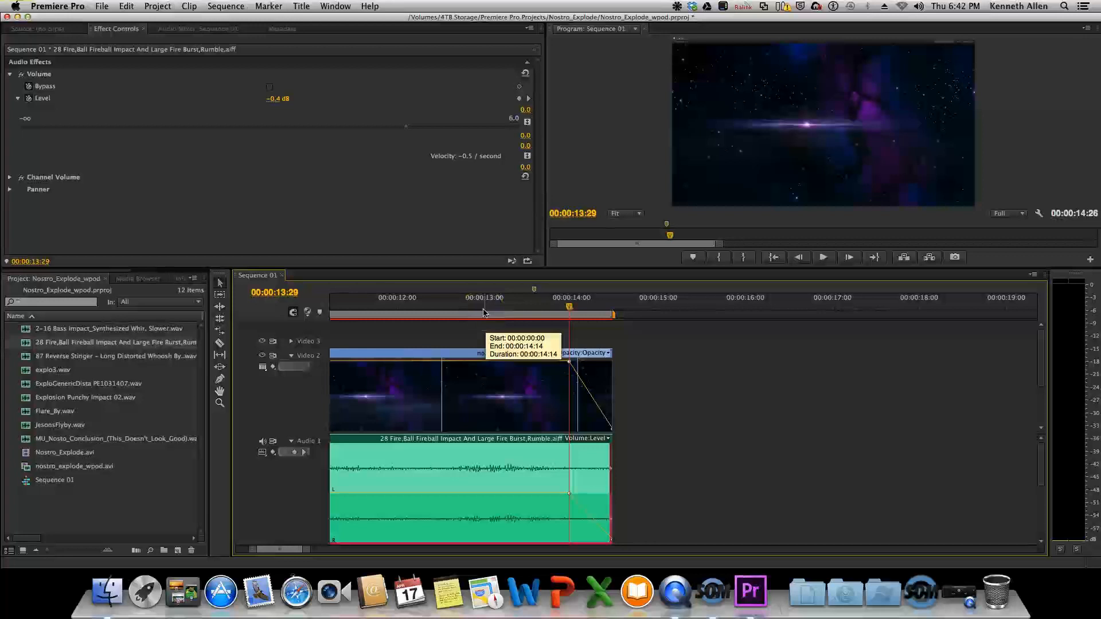
click(566, 301)
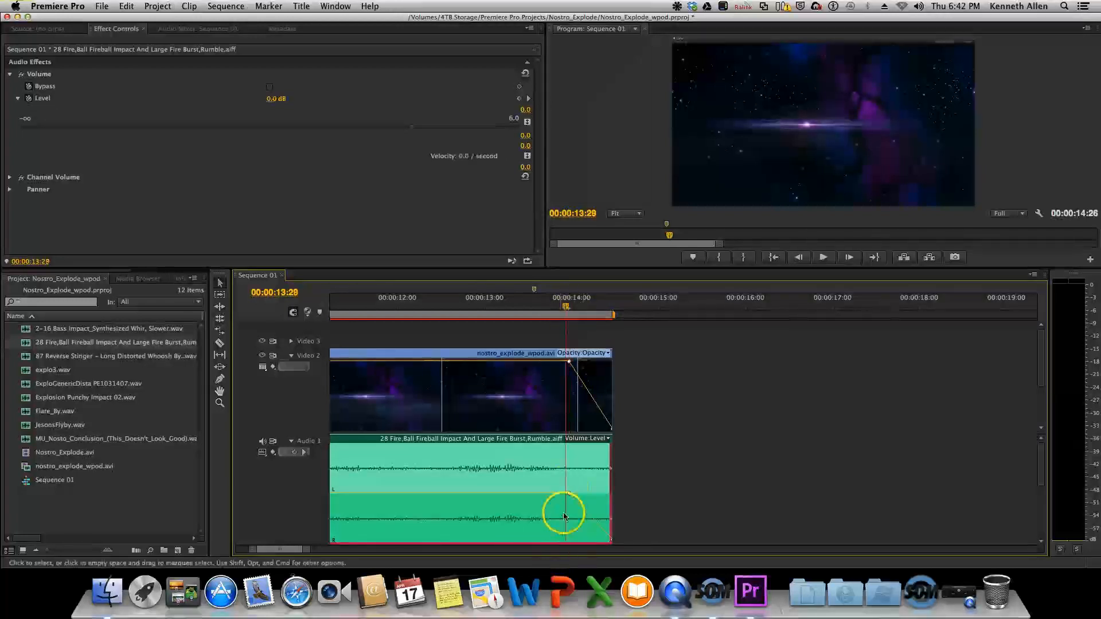
mouse_move(569, 494)
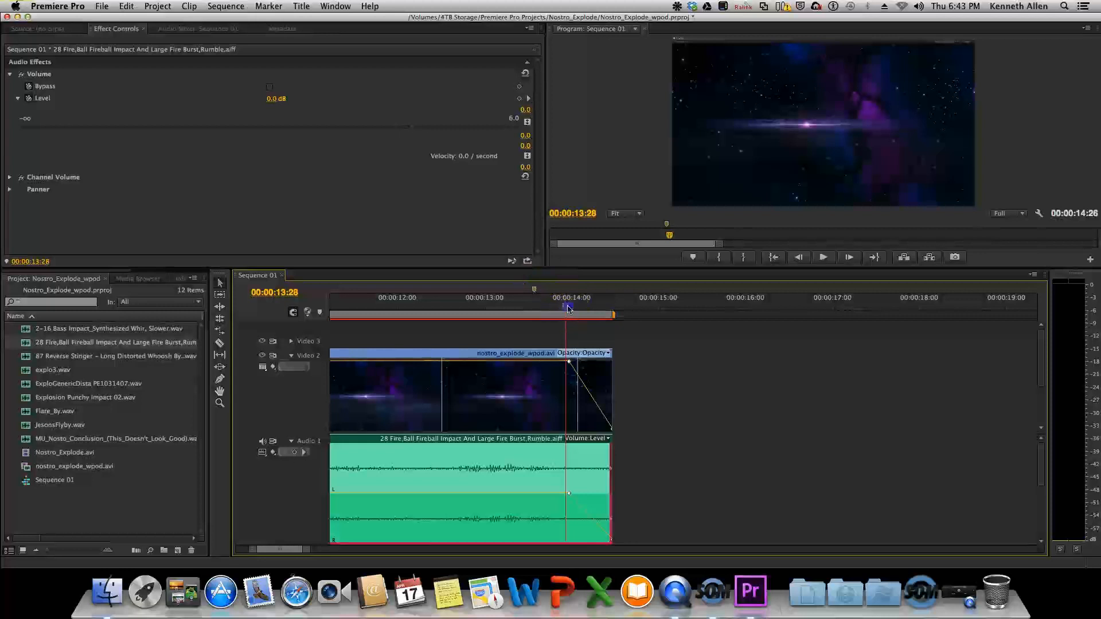
drag(568, 309, 613, 317)
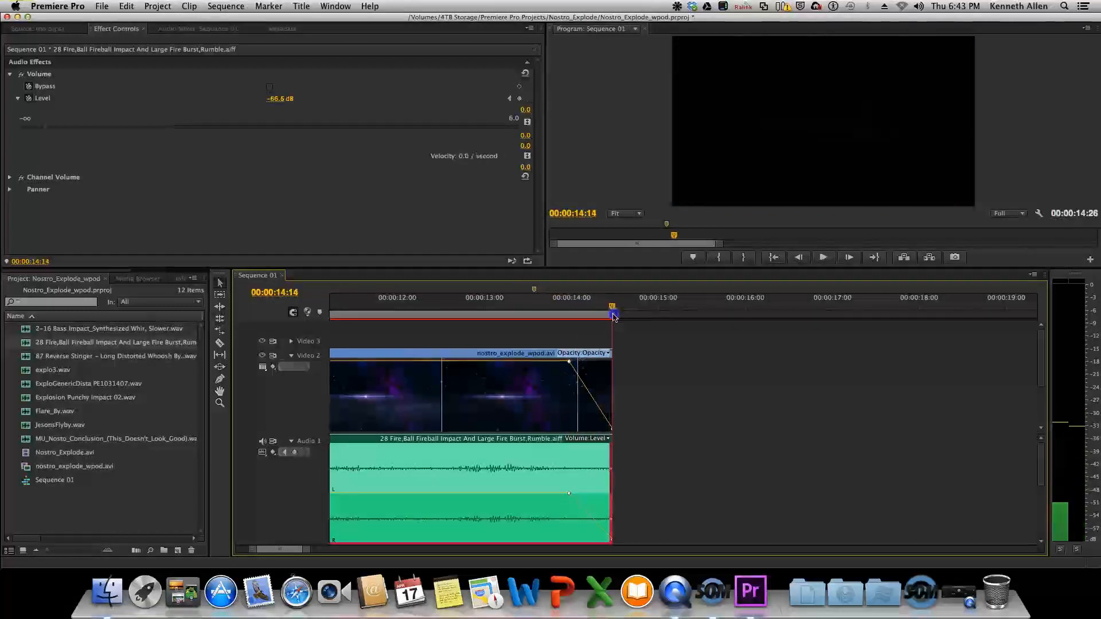
click(611, 308)
mouse_move(612, 308)
mouse_down()
mouse_move(521, 311)
mouse_move(611, 319)
mouse_up()
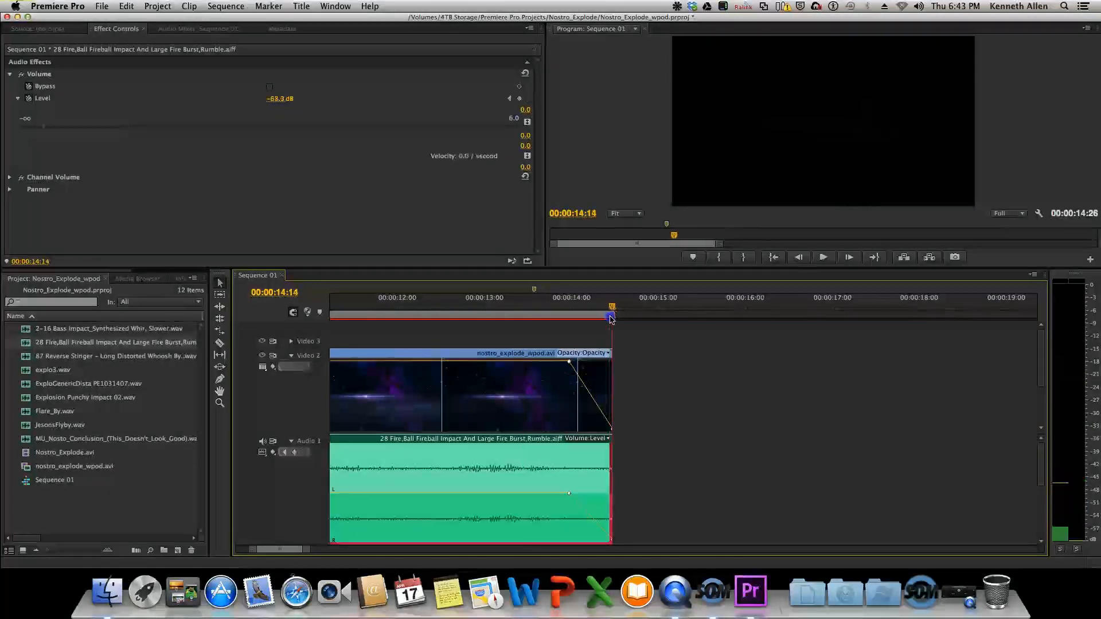
Play the fade-out from about 00:00:12:20, and replay the rumble clip with the video from 00:00:01:07
drag(559, 306, 456, 305)
key(space)
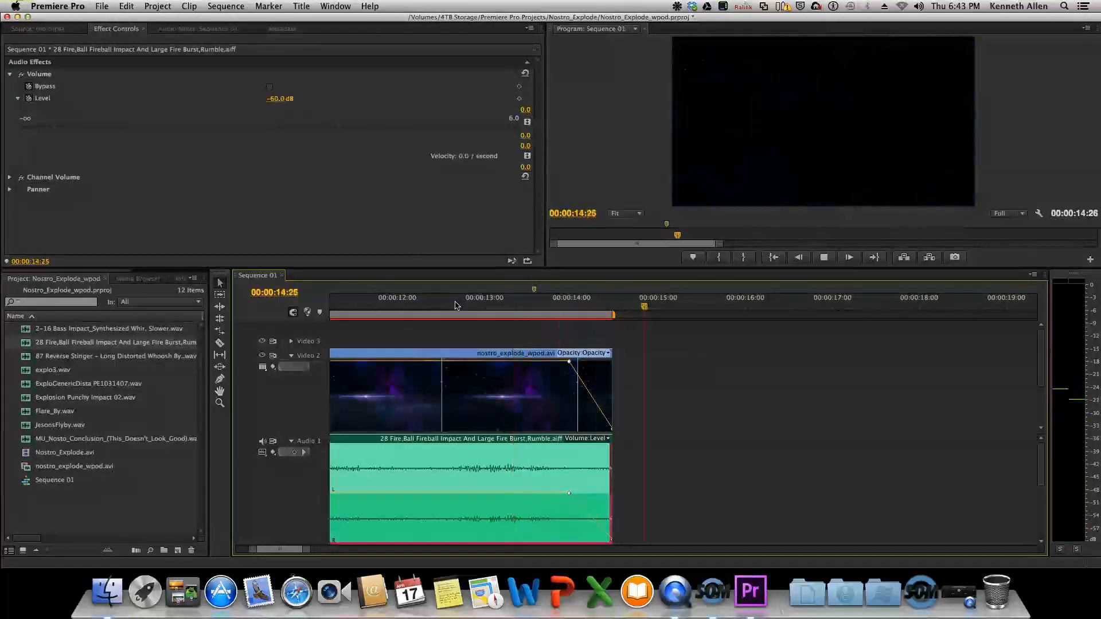
key(space)
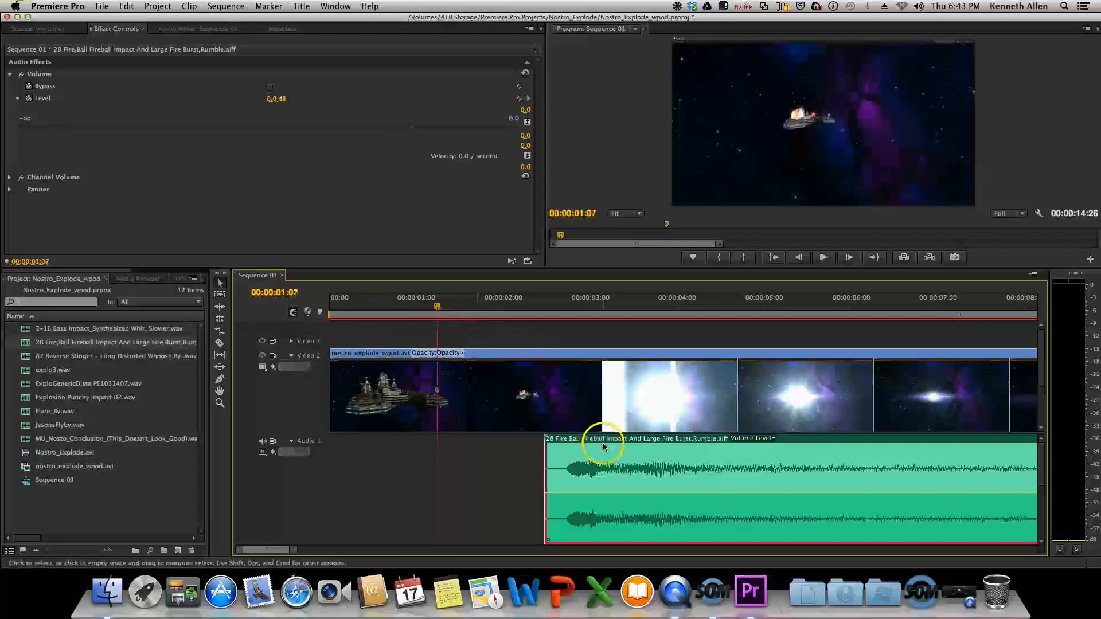
key(space)
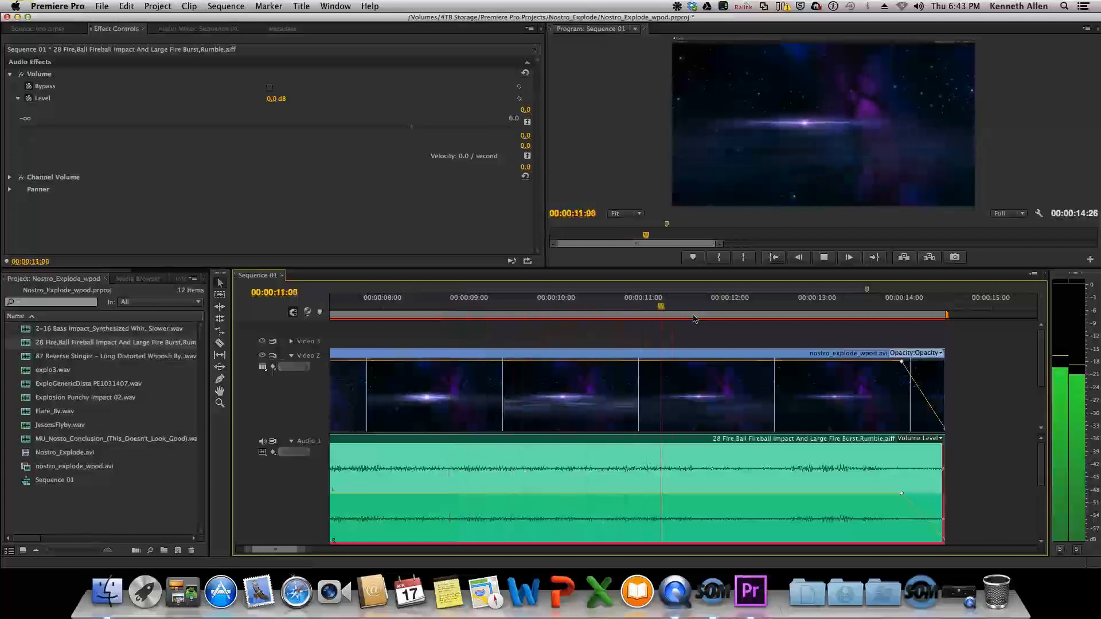
click(685, 320)
Delete the fireball rumble clip from Audio 1 and look over the sound effects on the lower audio tracks
click(480, 465)
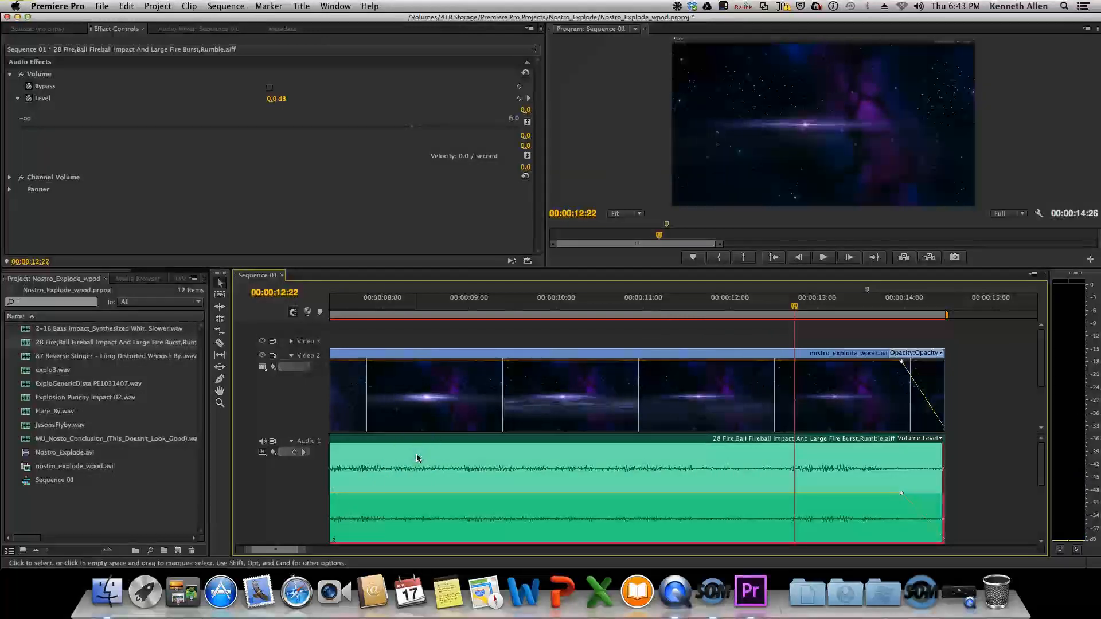
key(Delete)
drag(271, 551, 253, 550)
scroll(776, 470, down, 1)
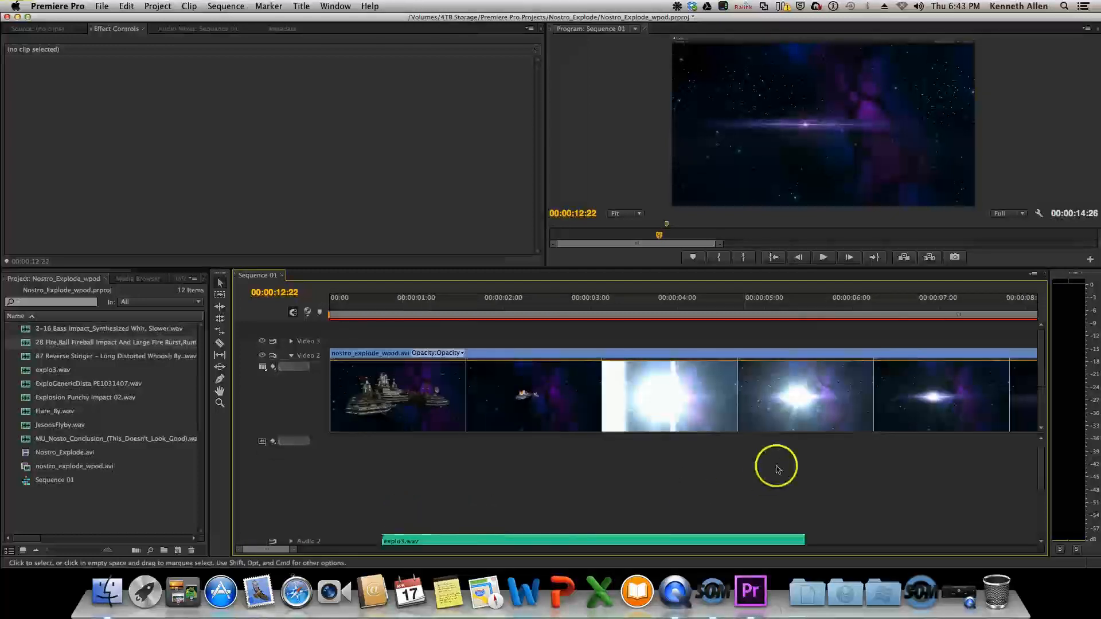
drag(1041, 469, 1039, 497)
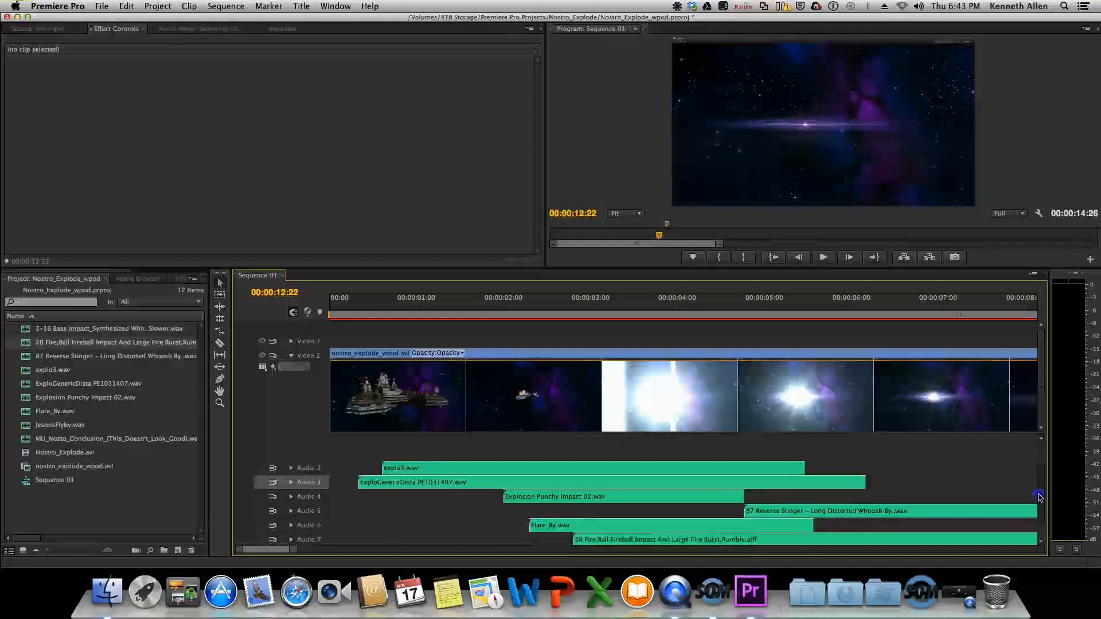
drag(1040, 496, 1042, 456)
Find the frame just after the debris flies past, 00:00:04:24, and place the 87 Reverse Stinger whoosh clip there on Audio 1
click(738, 309)
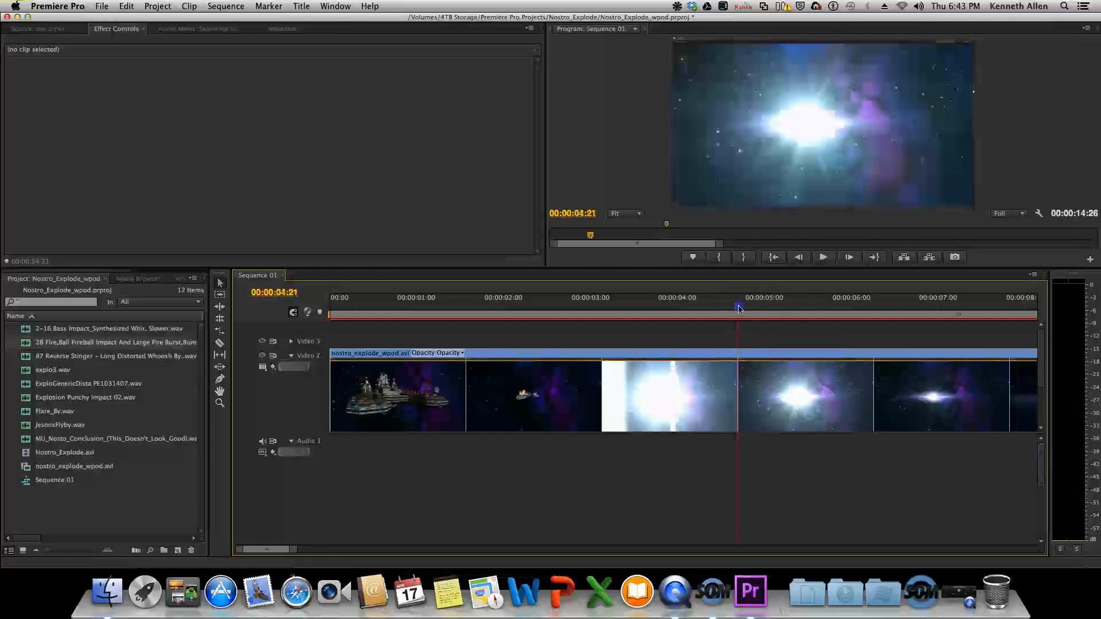
drag(750, 309, 712, 316)
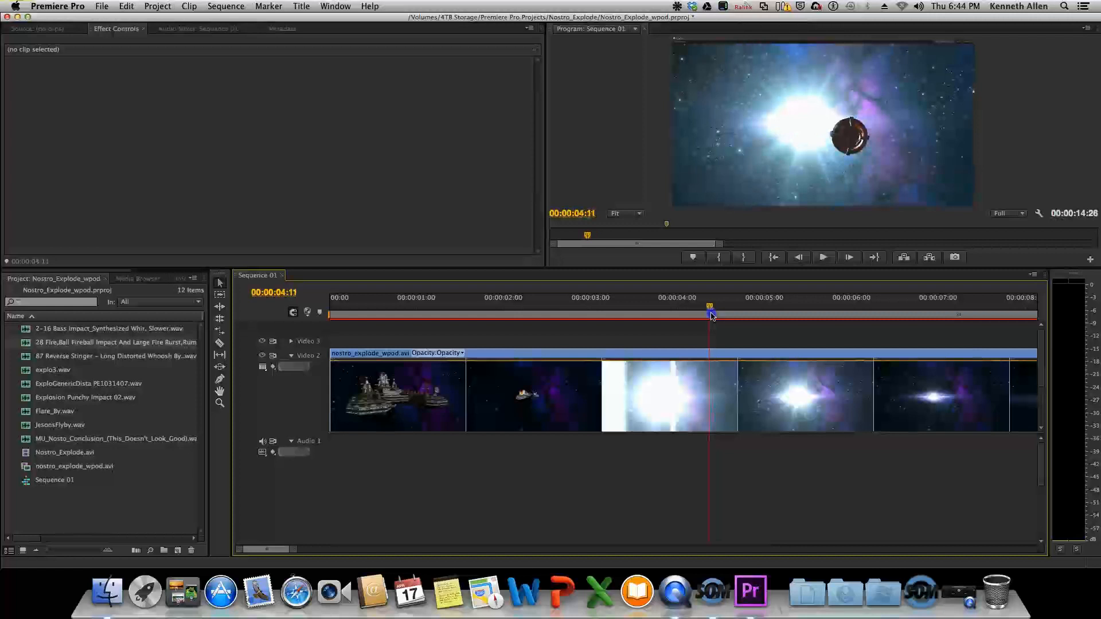
mouse_move(711, 316)
mouse_down()
mouse_move(877, 319)
mouse_move(750, 322)
mouse_up()
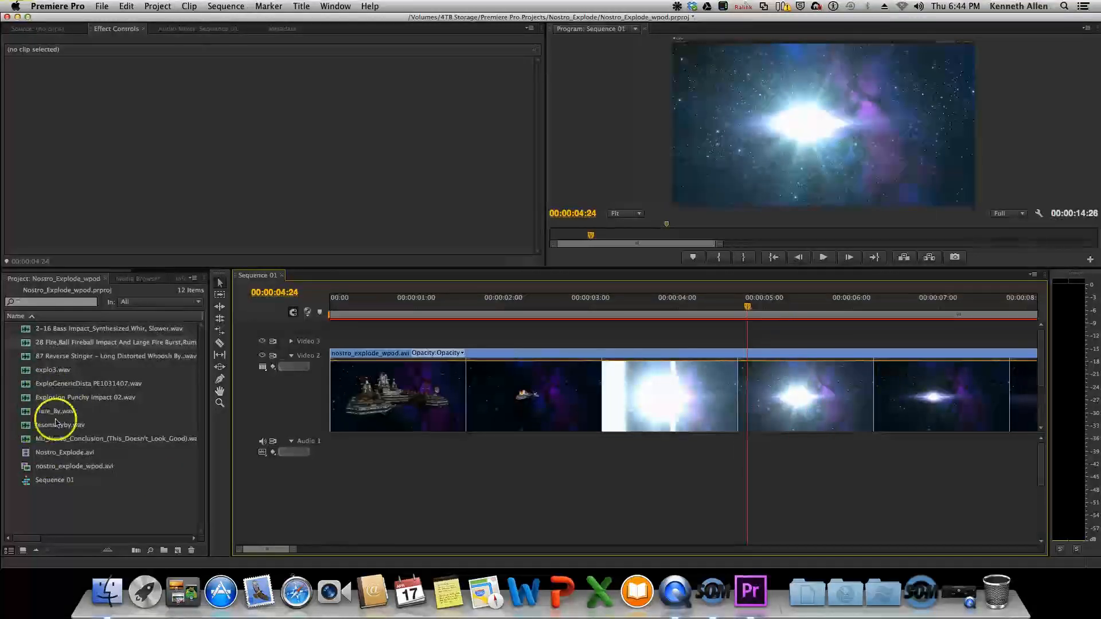
click(79, 347)
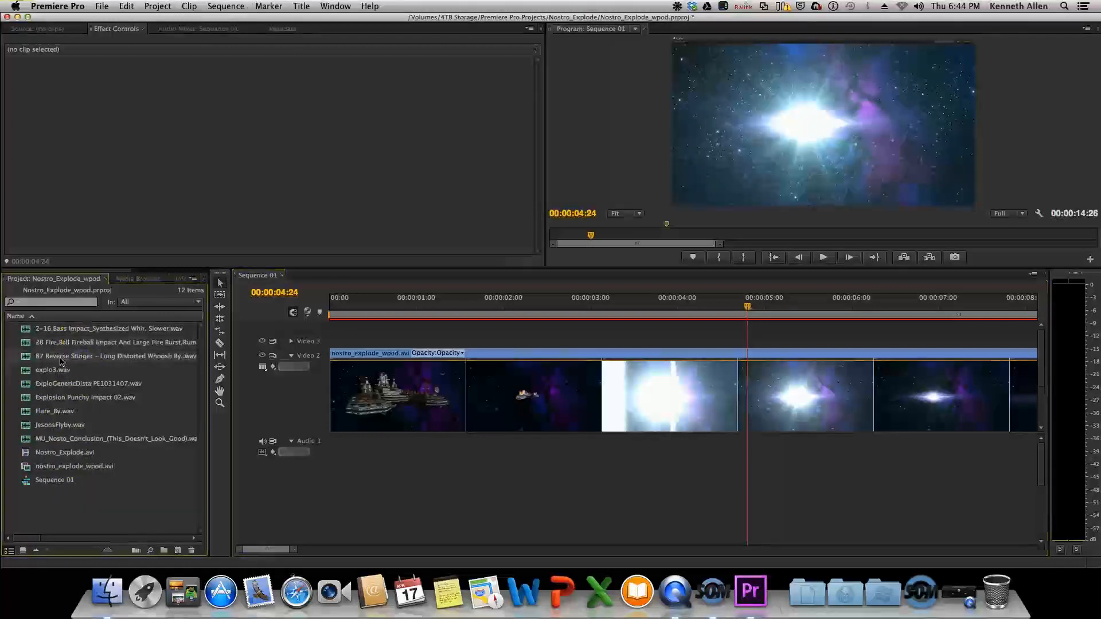
drag(756, 328, 747, 338)
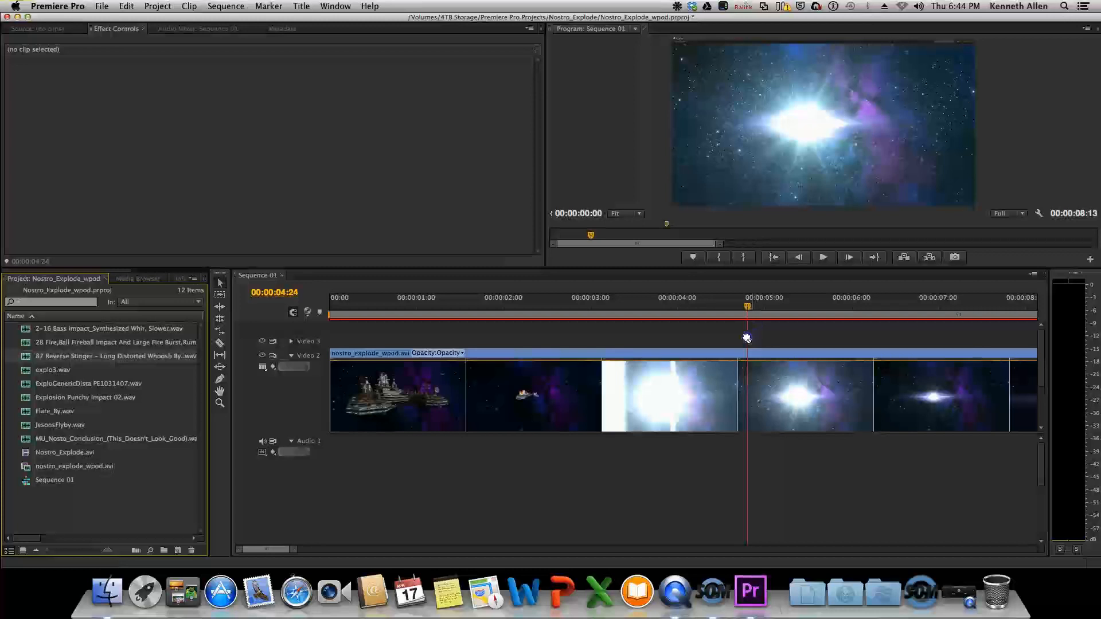
drag(229, 420, 767, 502)
click(906, 454)
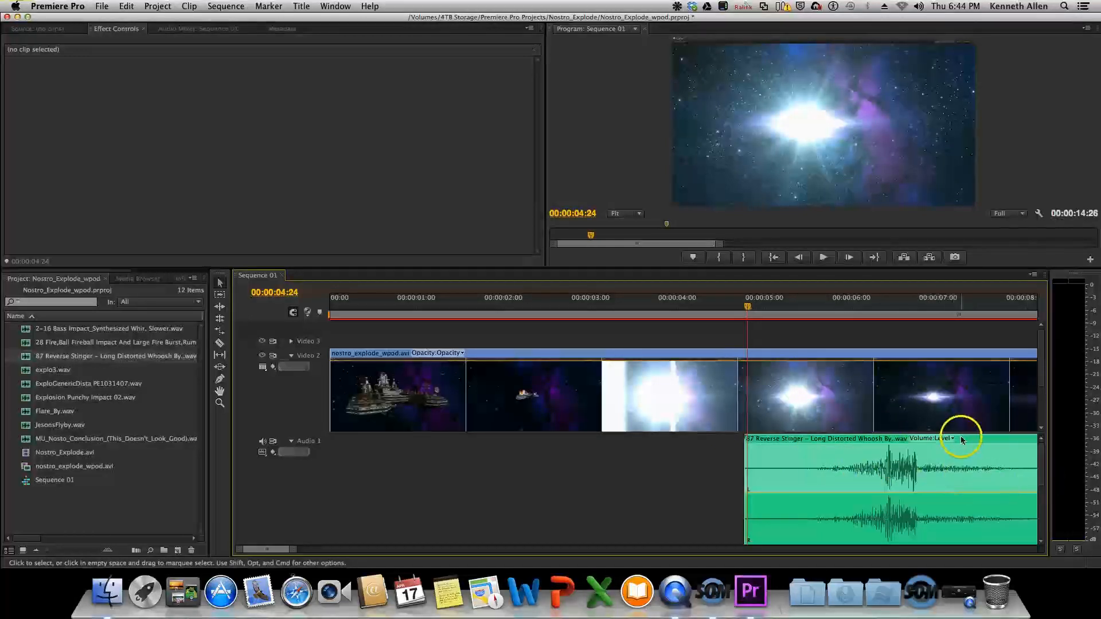
Move the whoosh clip earlier so its loudest part falls near 00:00:04:25, and play it from 00:00:03:00
click(725, 306)
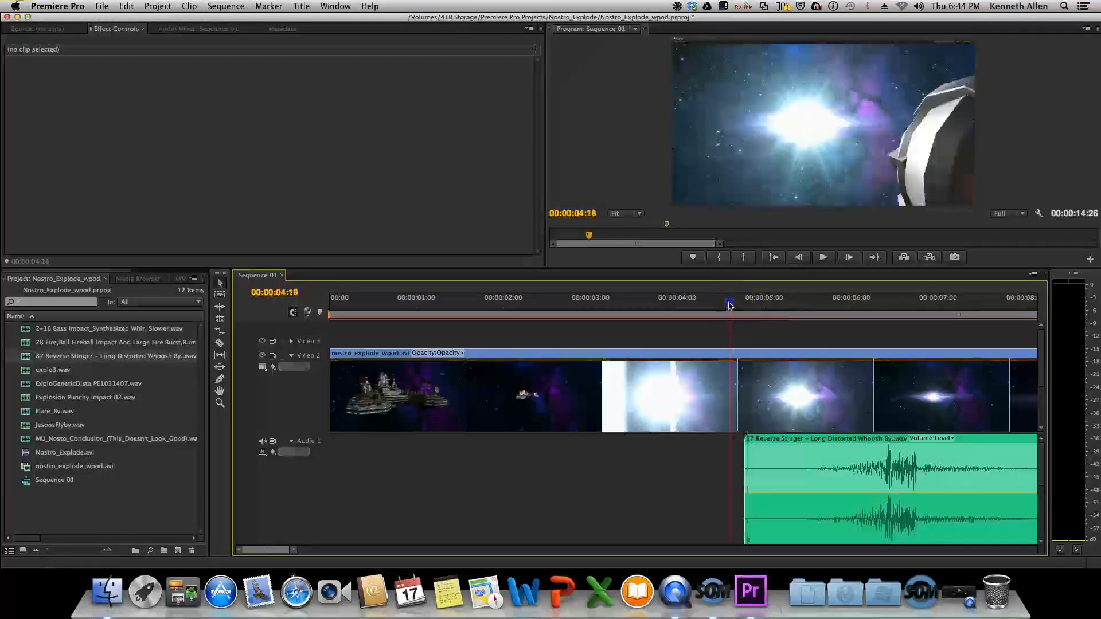
drag(726, 306, 750, 304)
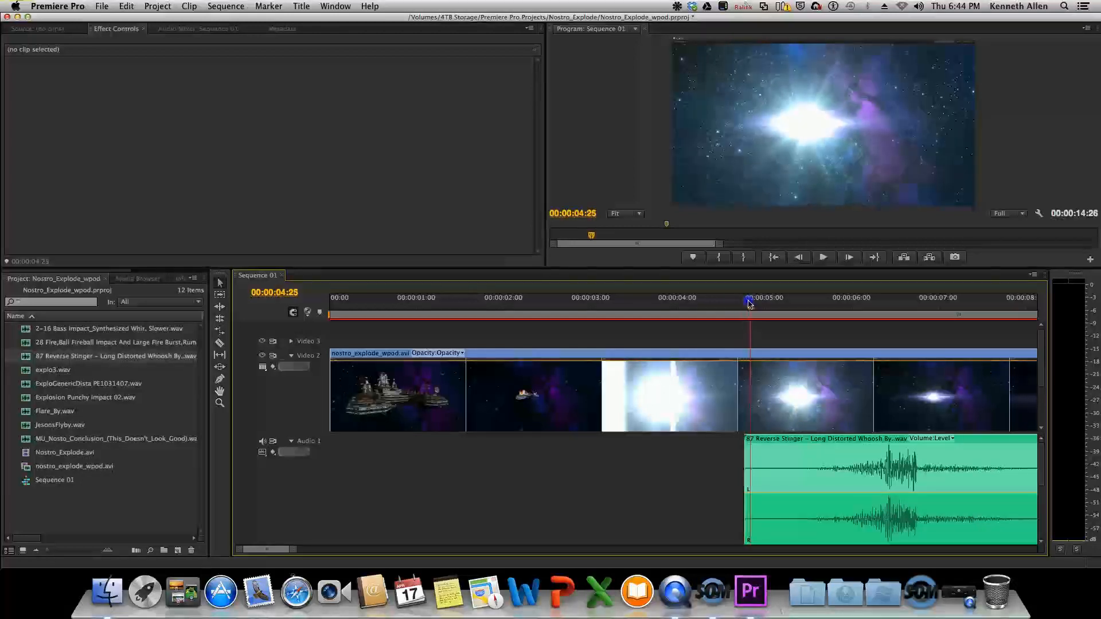
click(931, 430)
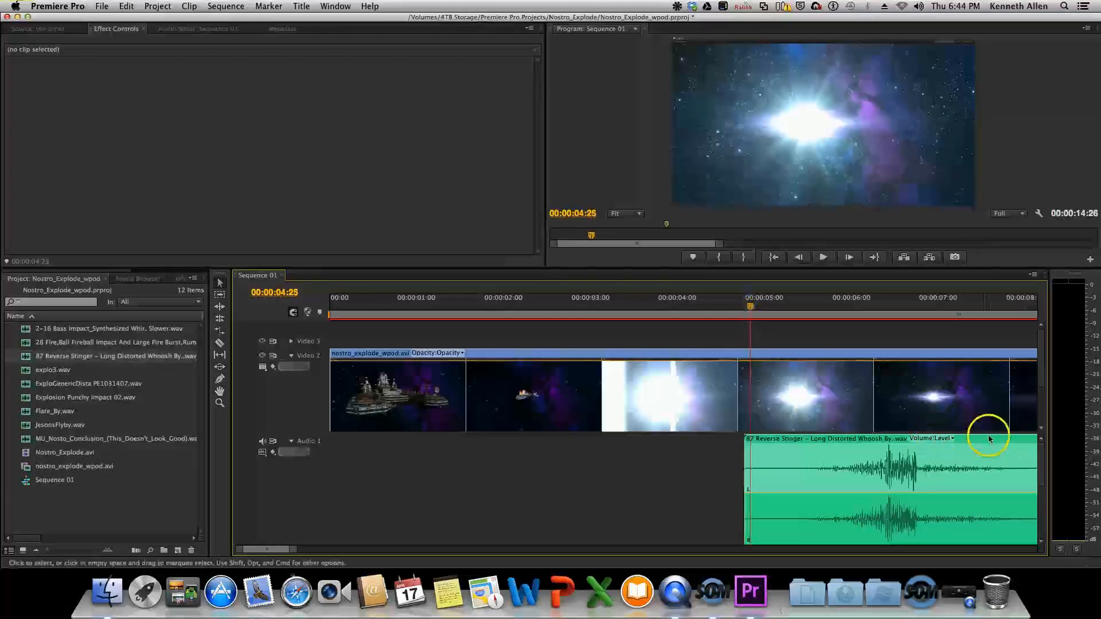
mouse_move(990, 440)
mouse_down()
mouse_move(871, 442)
mouse_move(883, 445)
mouse_up()
click(592, 303)
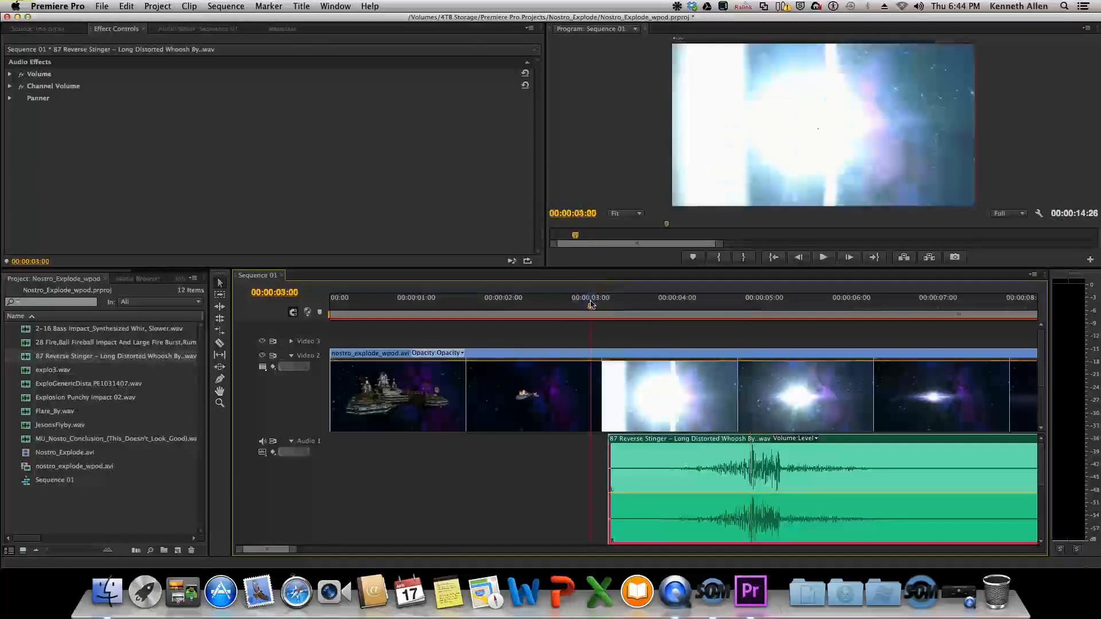
key(space)
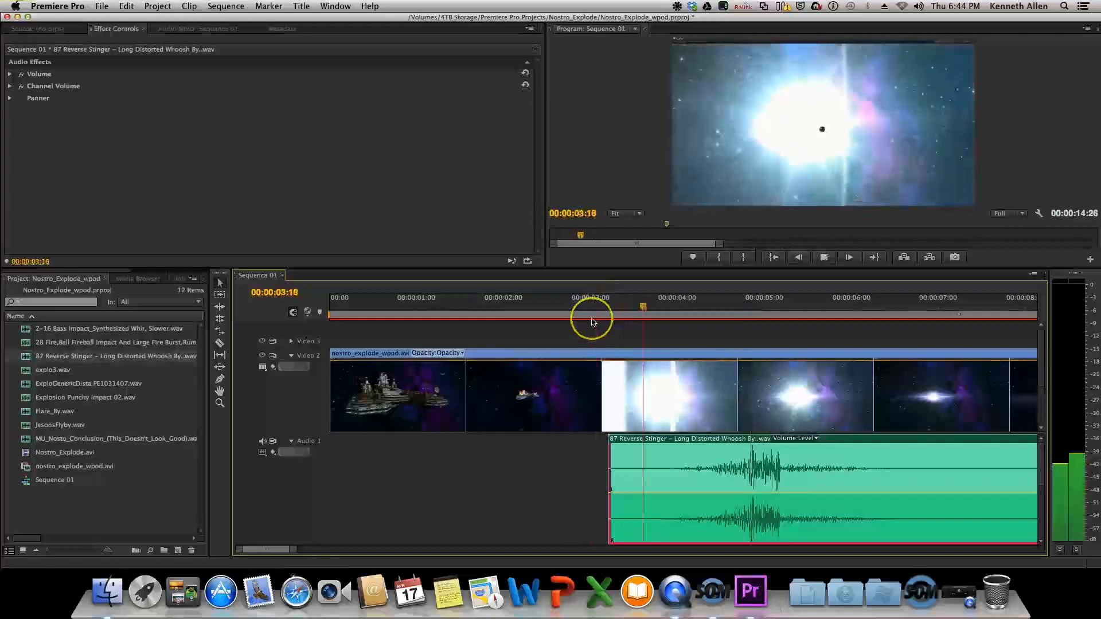
click(597, 322)
key(space)
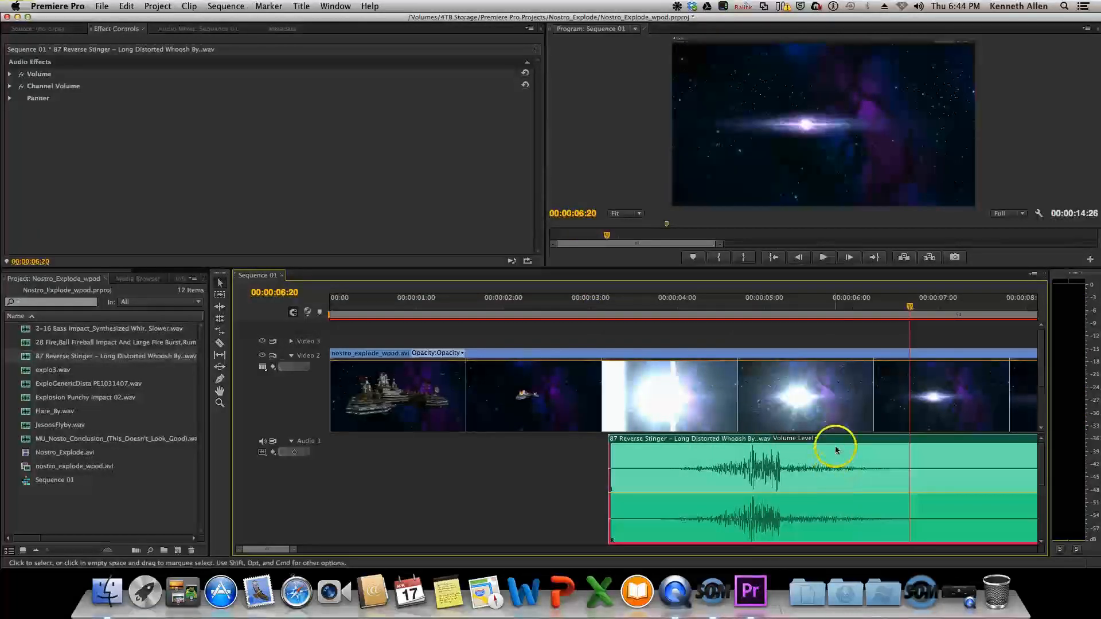
Shift the whoosh clip slightly later to start at about 00:00:03:15 and replay it against the debris fly-by
drag(838, 442, 868, 447)
drag(687, 302, 611, 307)
key(space)
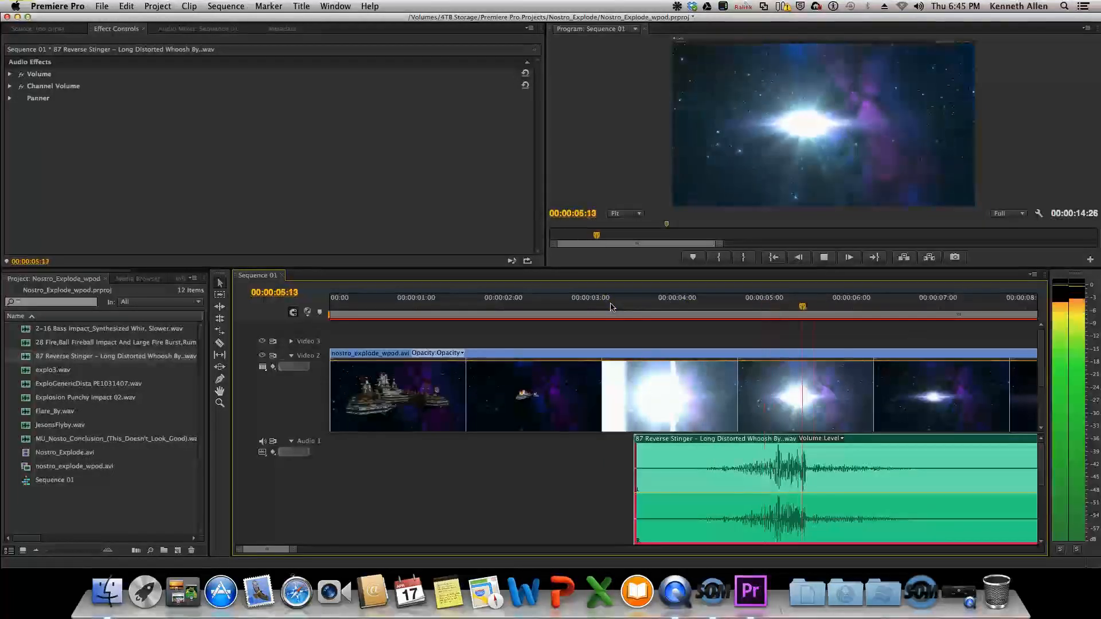
click(731, 417)
Shift the whoosh clip to start at about 00:00:03:26 and play it with the video again
drag(867, 441, 902, 446)
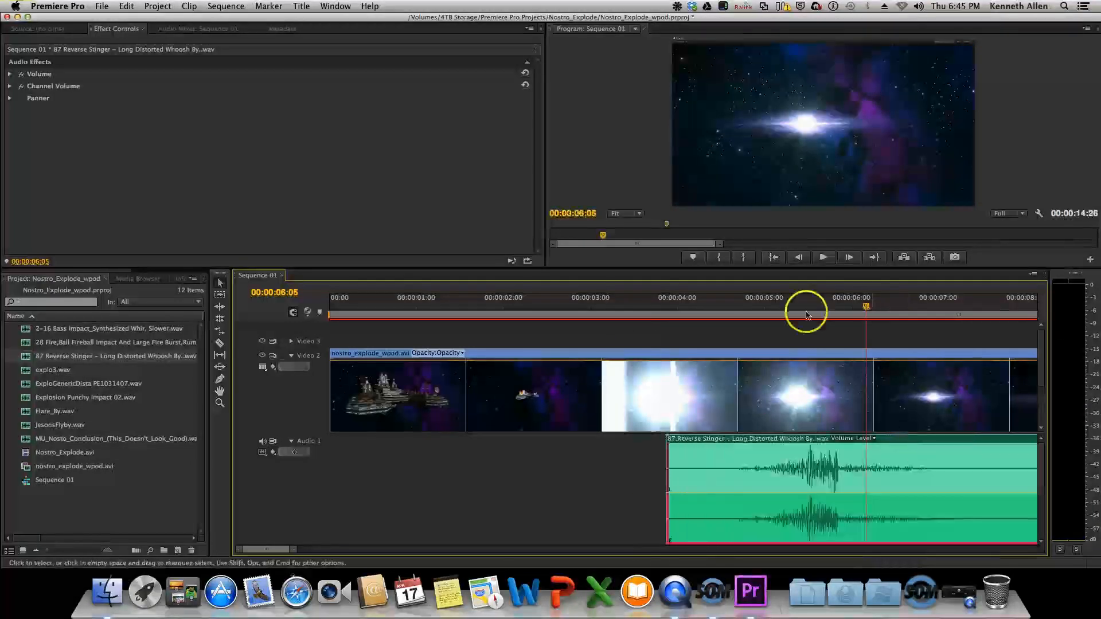
click(655, 301)
key(space)
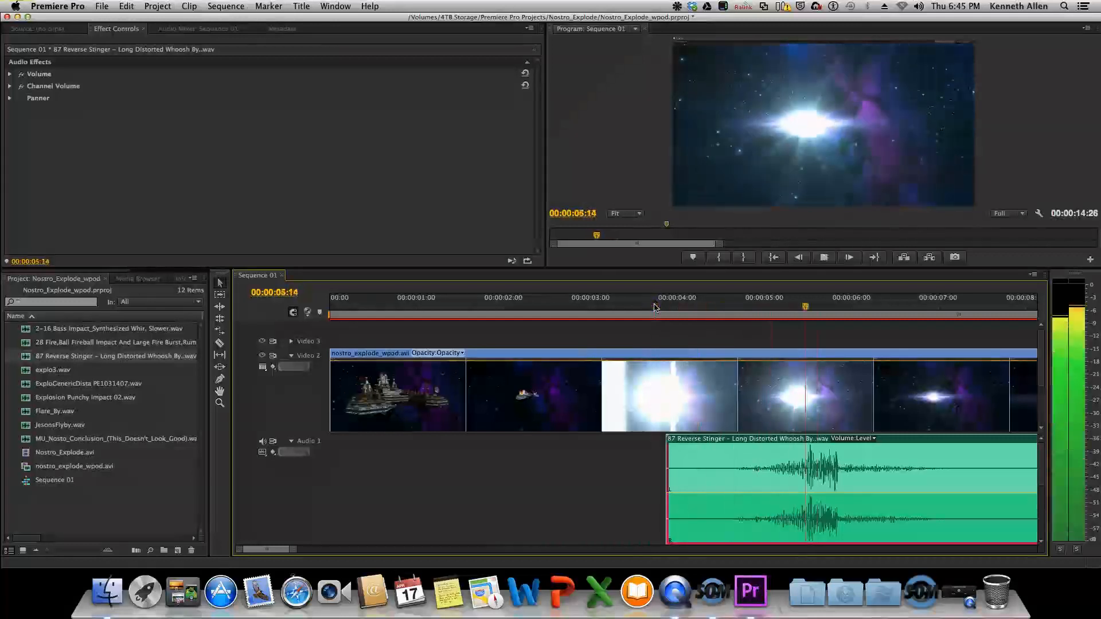
key(space)
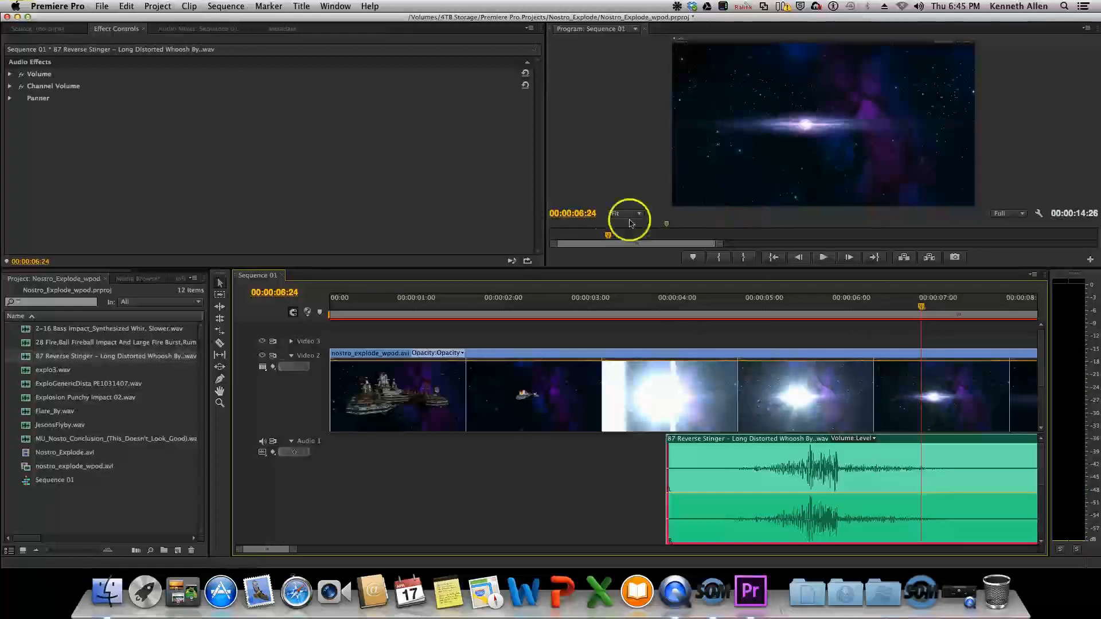
Find the collapsed flare at 00:00:06:08 and move the whoosh clip later so its loud burst ends there
drag(610, 235, 606, 239)
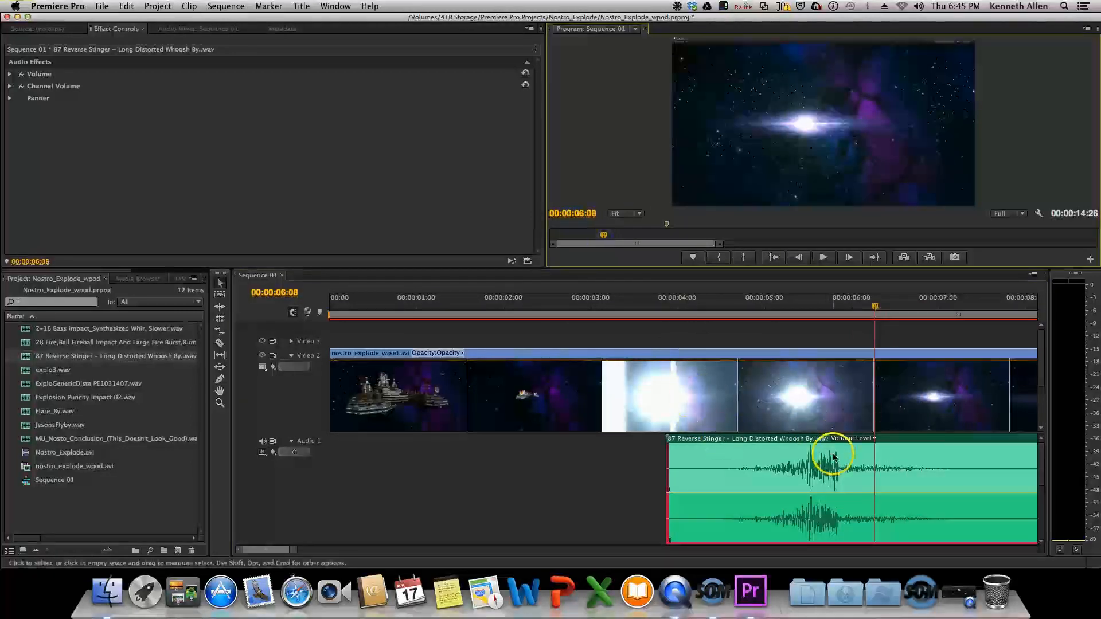
drag(719, 439, 742, 446)
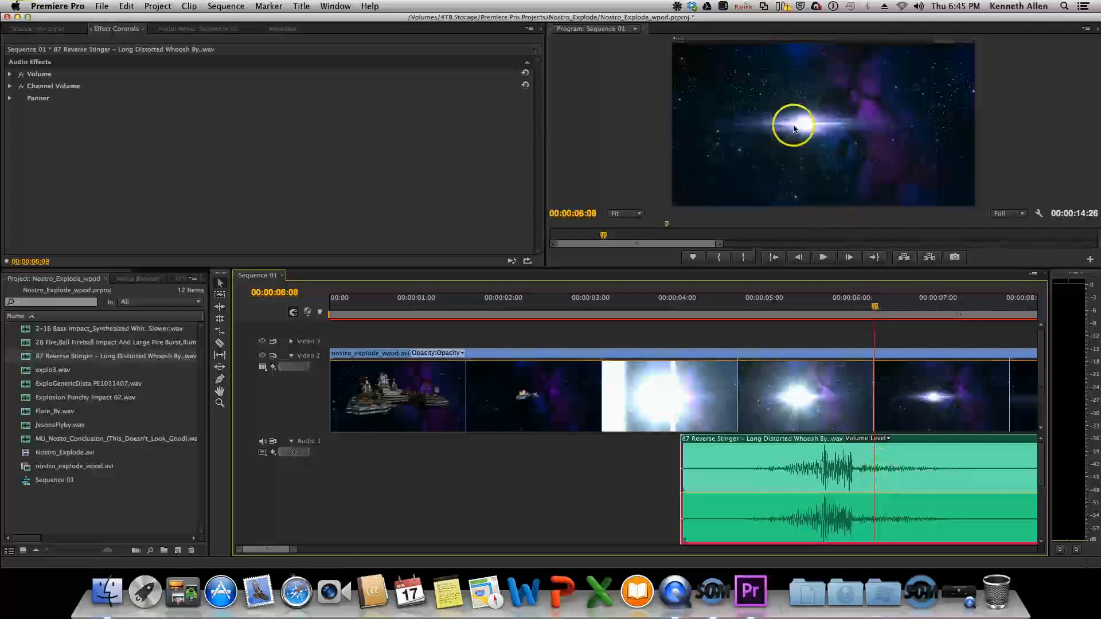
mouse_move(711, 440)
mouse_down()
mouse_move(745, 445)
mouse_move(728, 443)
mouse_up()
click(738, 440)
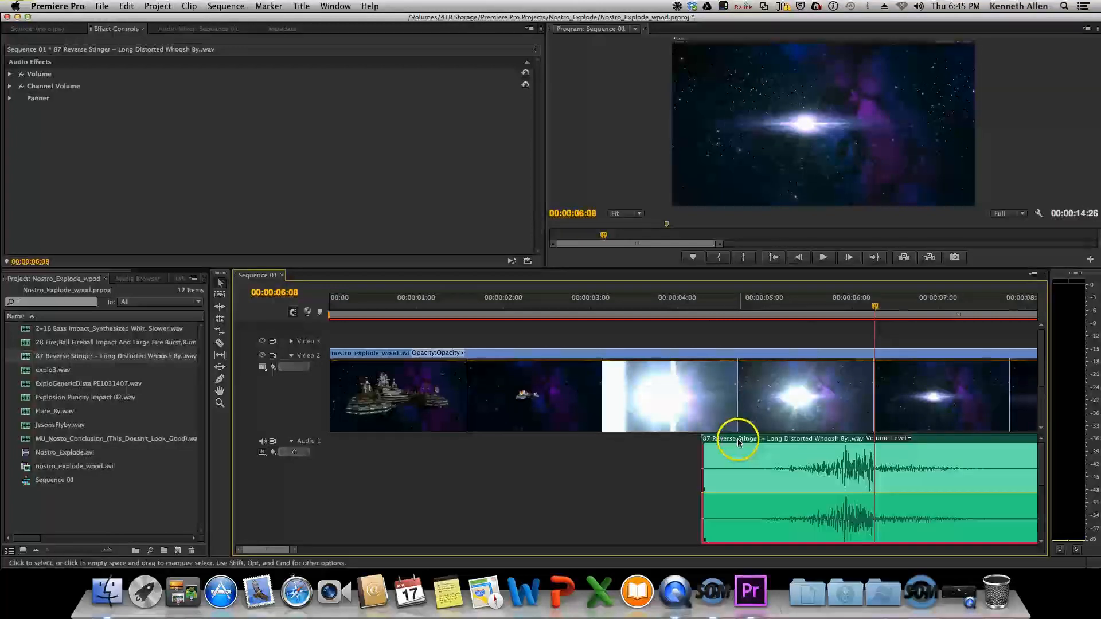
Play the sequence from about 00:00:03:03 to check the whoosh timing against the shrinking flare
click(600, 302)
key(space)
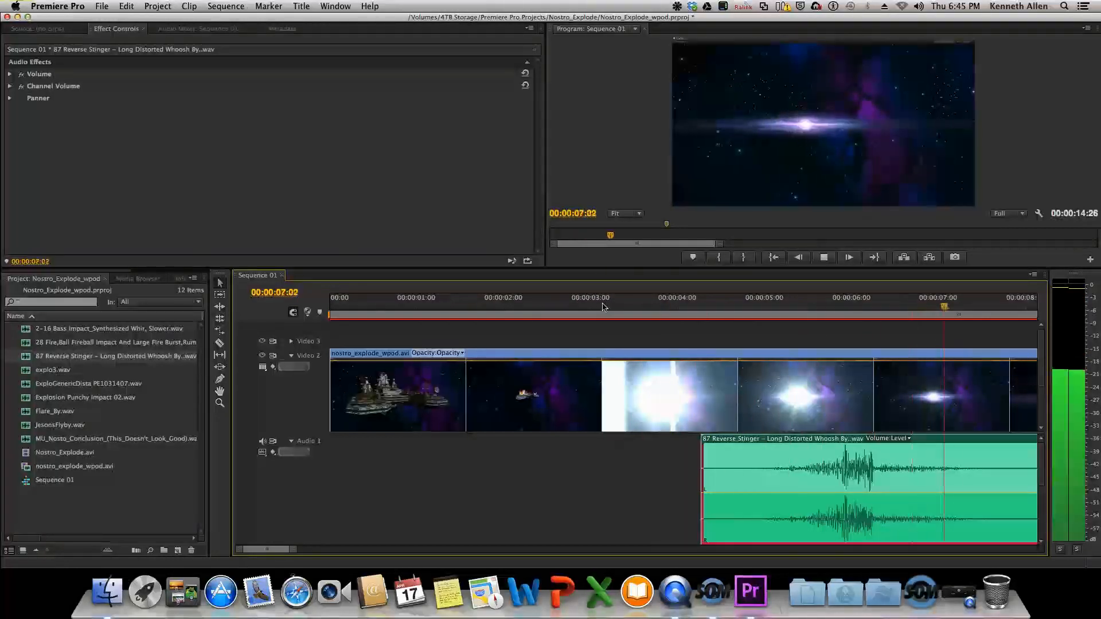
click(548, 338)
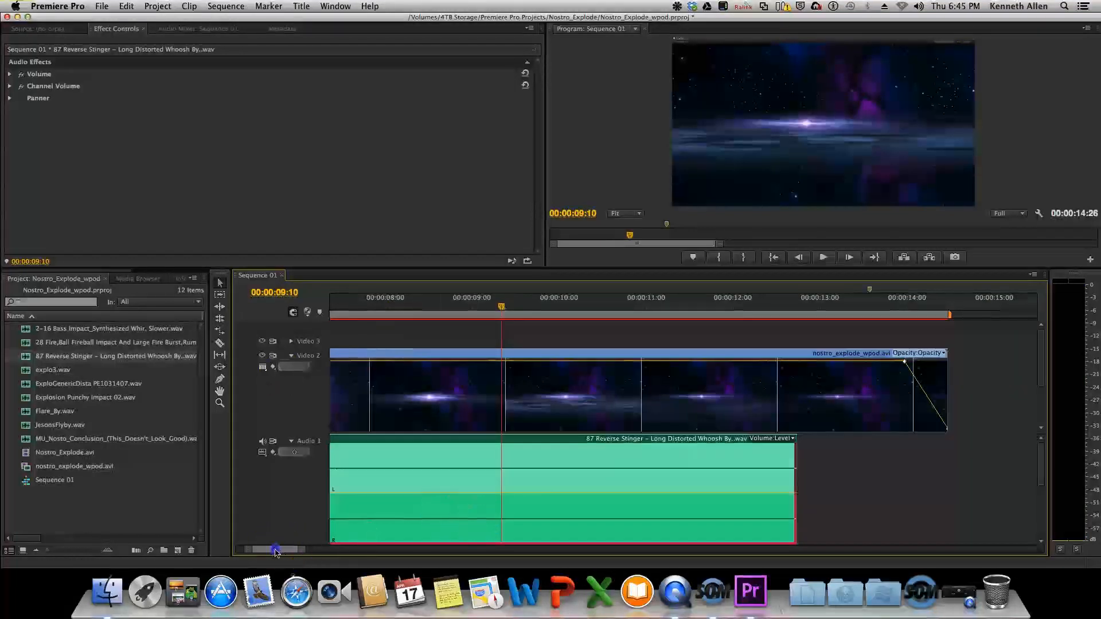
Play the sequence from about 00:00:05:15 to hear how the whoosh burst lines up with the shrinking flare
drag(276, 552, 265, 552)
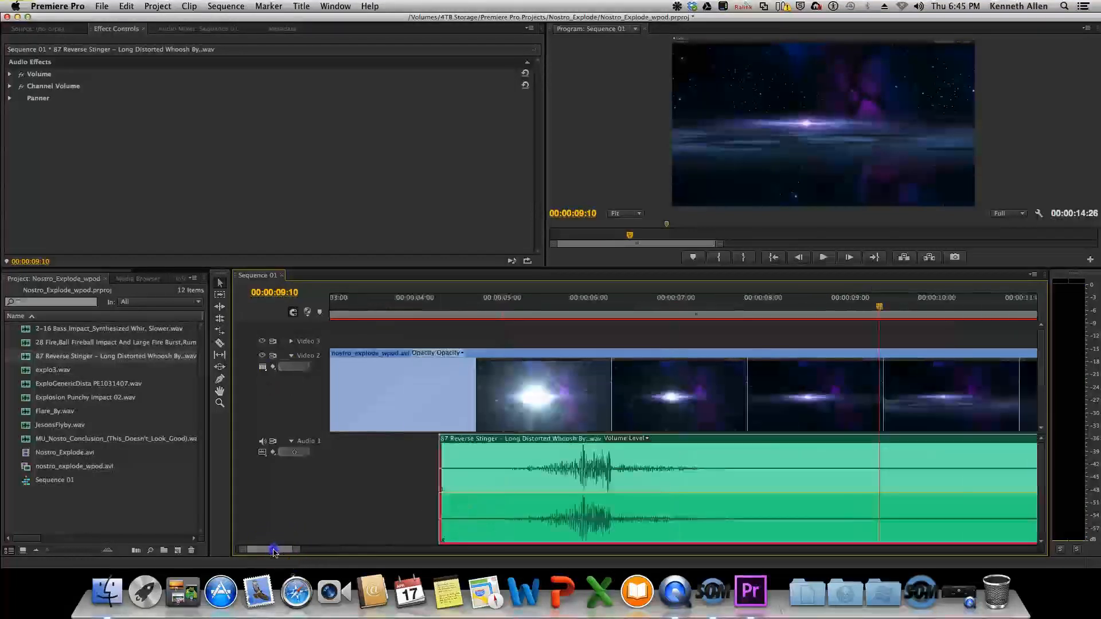
click(546, 308)
key(space)
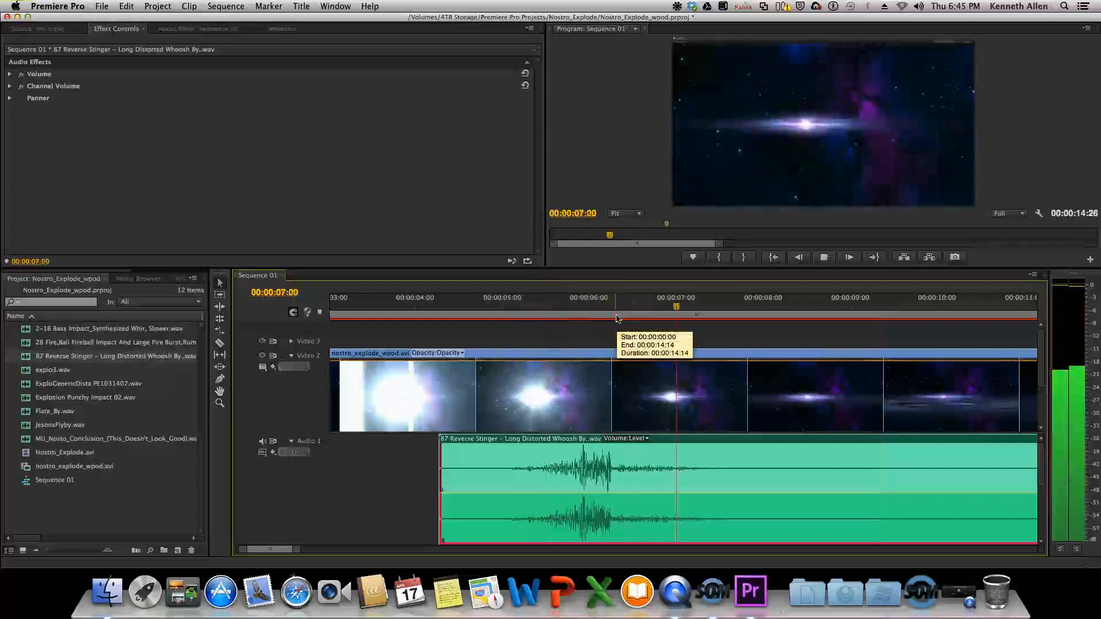
key(space)
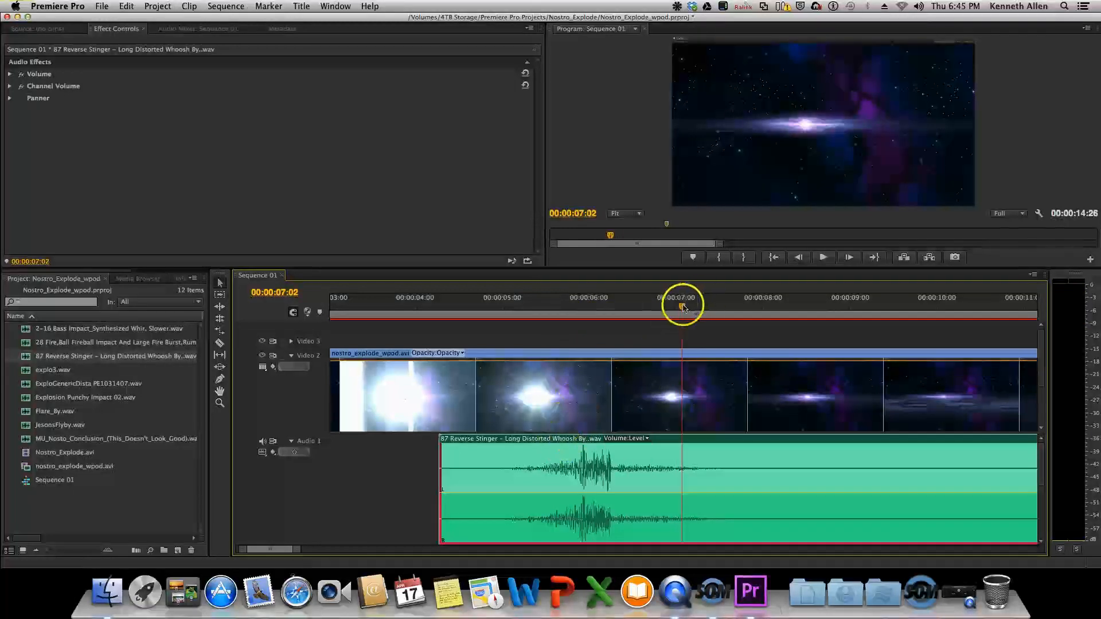
Move the whoosh clip later so its loud burst ends at 00:00:06:19 and play it from its start
drag(682, 307, 645, 309)
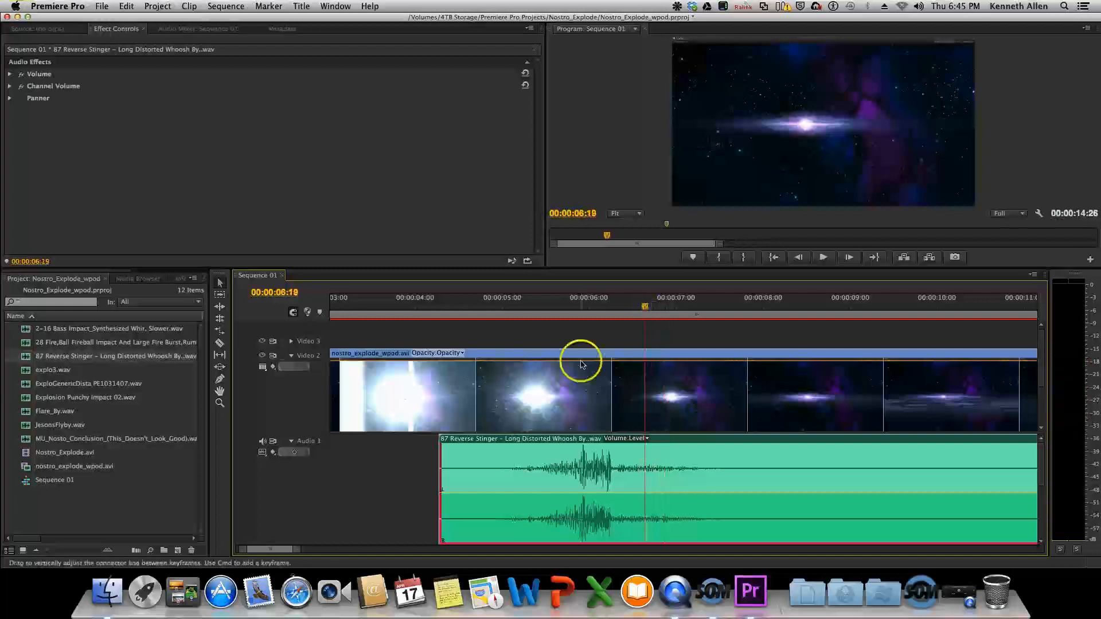
drag(533, 441, 582, 443)
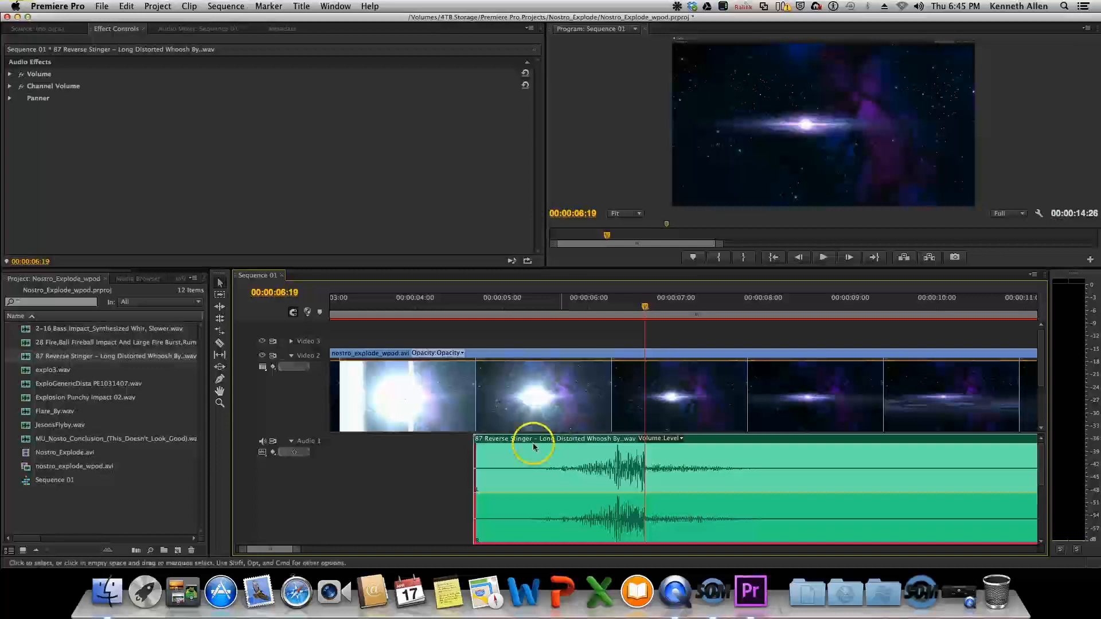
click(474, 307)
key(space)
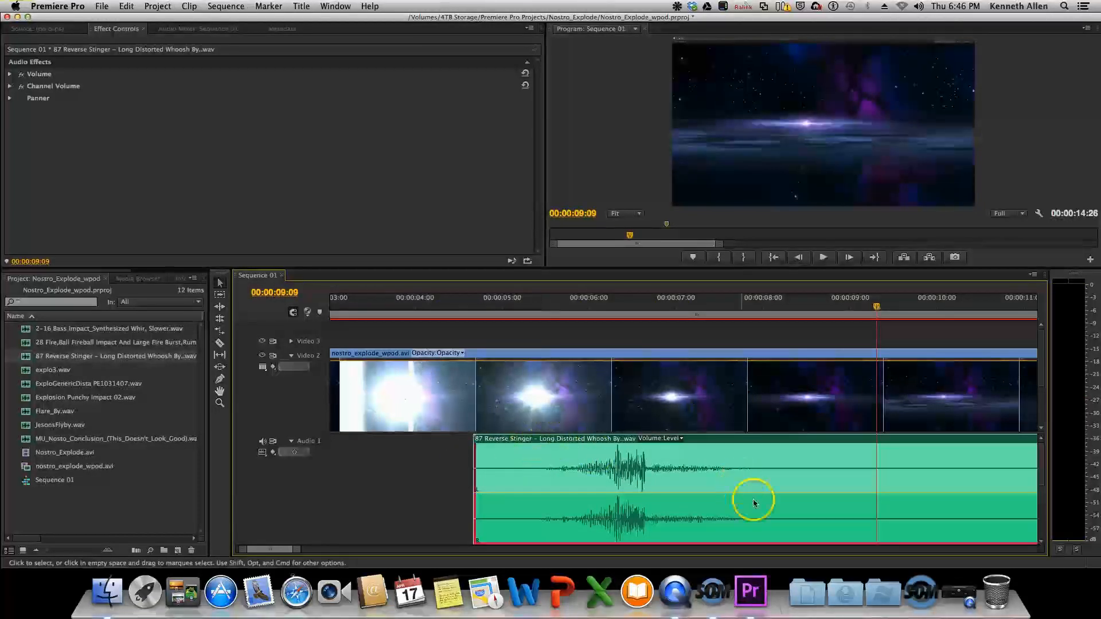
Lower the whoosh clip's volume level slightly and replay it with the collapsing flare
drag(758, 497, 759, 497)
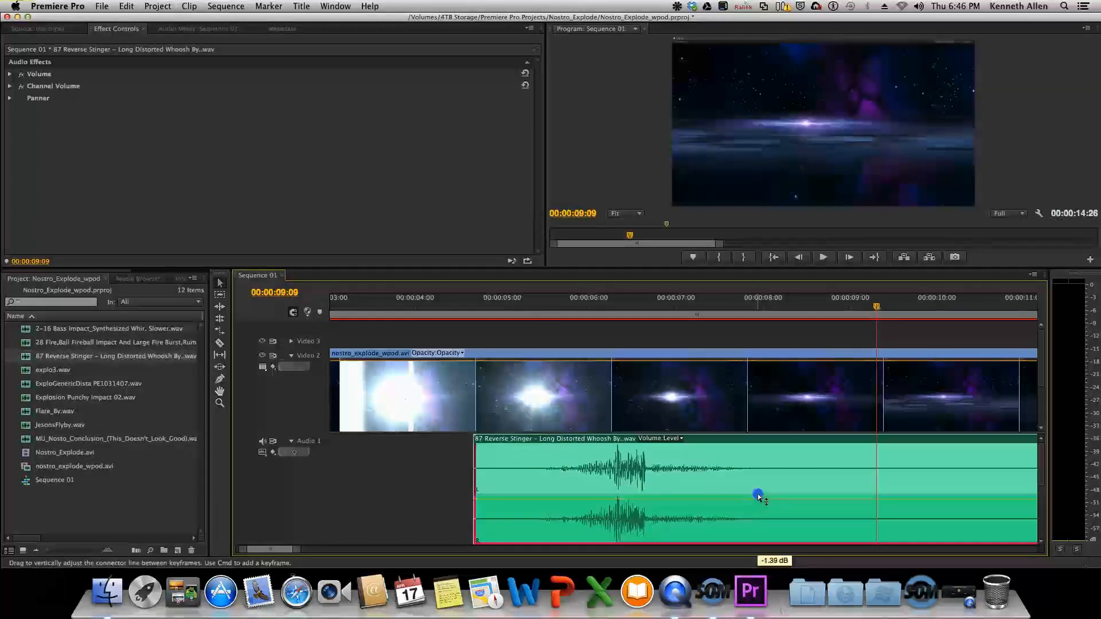
drag(758, 497, 758, 497)
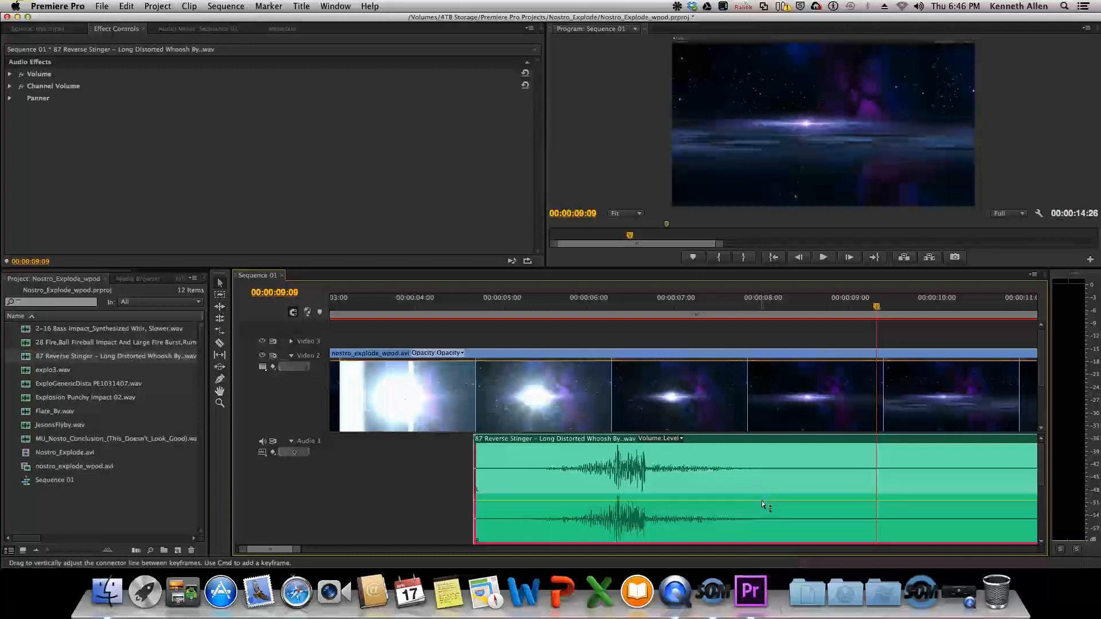
click(483, 308)
key(space)
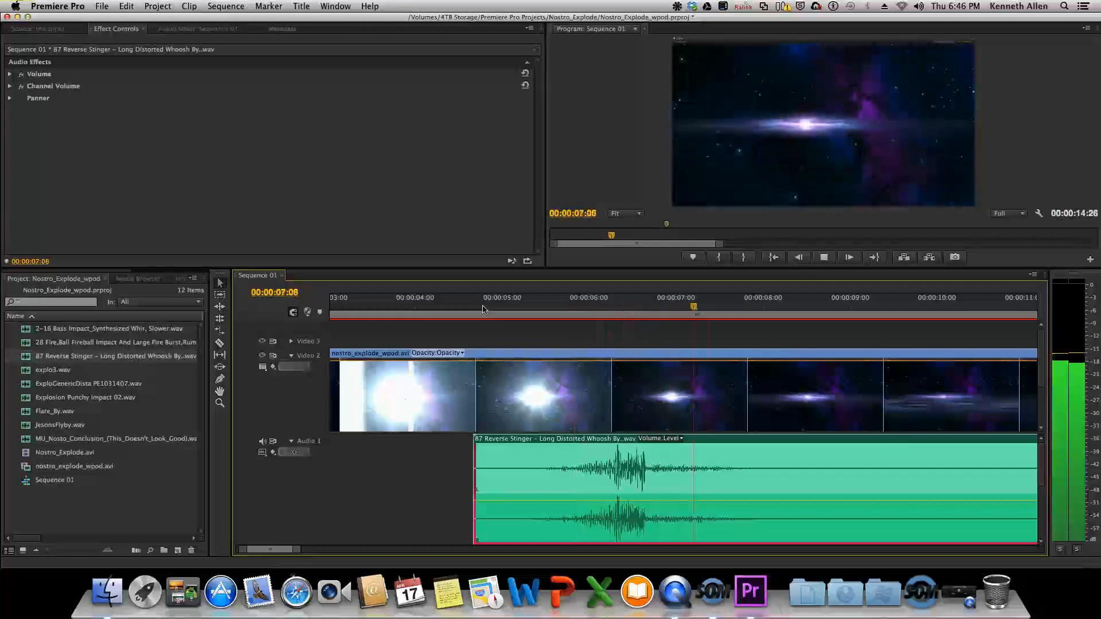
key(space)
click(412, 371)
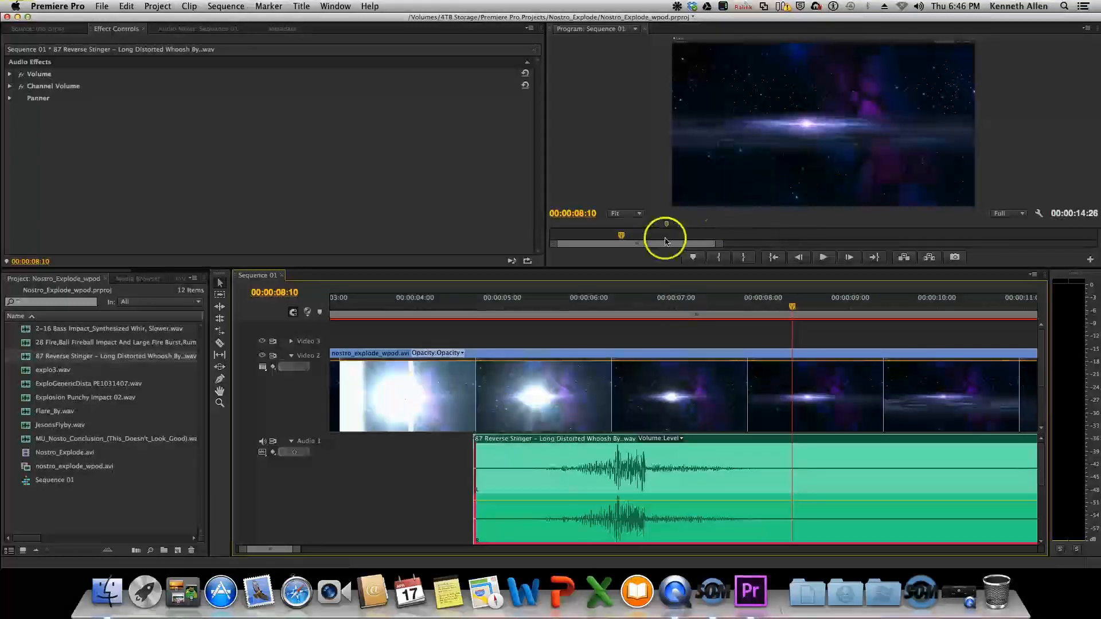
Delete the whoosh clip from Audio 1 and look over the sound layers on the lower audio tracks
drag(623, 239, 635, 241)
click(596, 460)
click(561, 445)
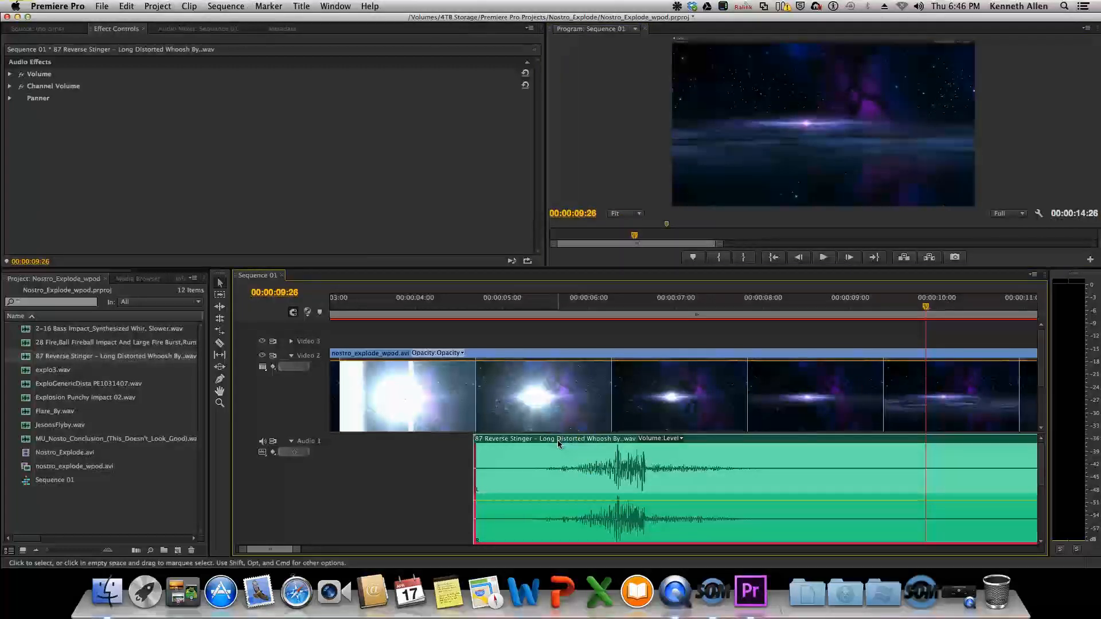
key(Delete)
scroll(567, 451, down, 4)
scroll(568, 452, down, 1)
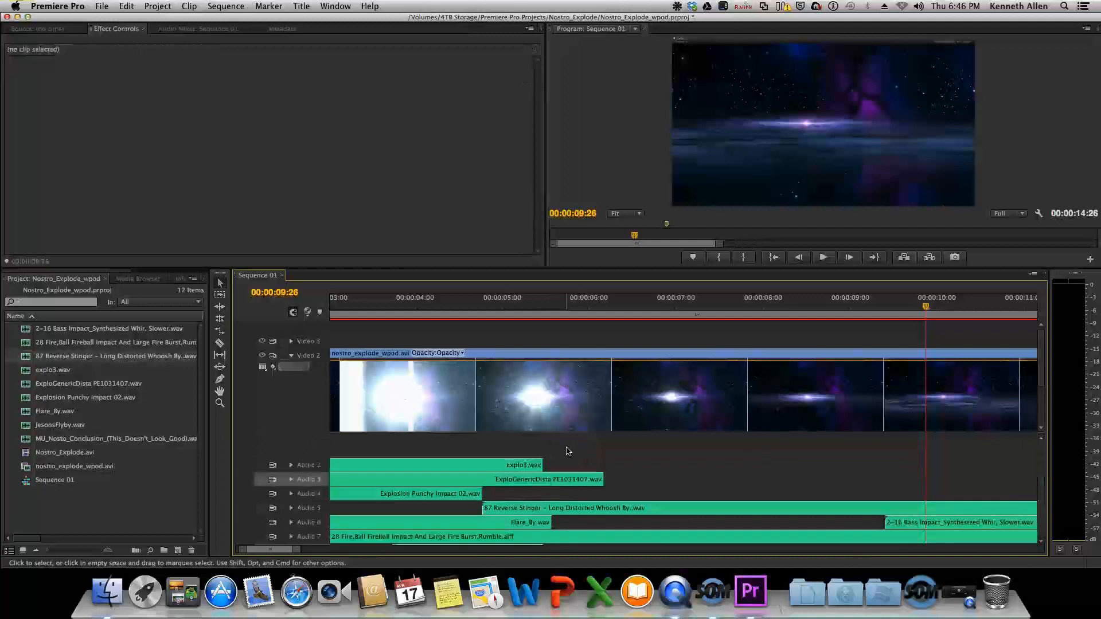
scroll(568, 452, up, 5)
Find the debris ring at 00:00:09:23 and place the 2-16 Bass Impact clip on Audio 1, starting at about 00:00:09:07
click(976, 325)
click(923, 308)
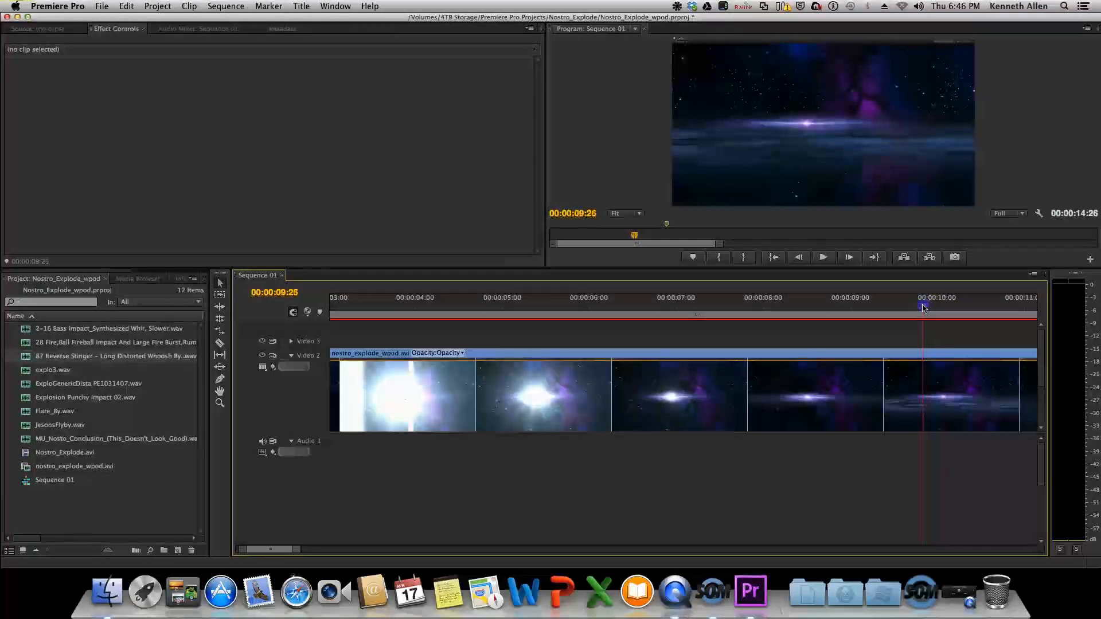
drag(899, 311, 929, 313)
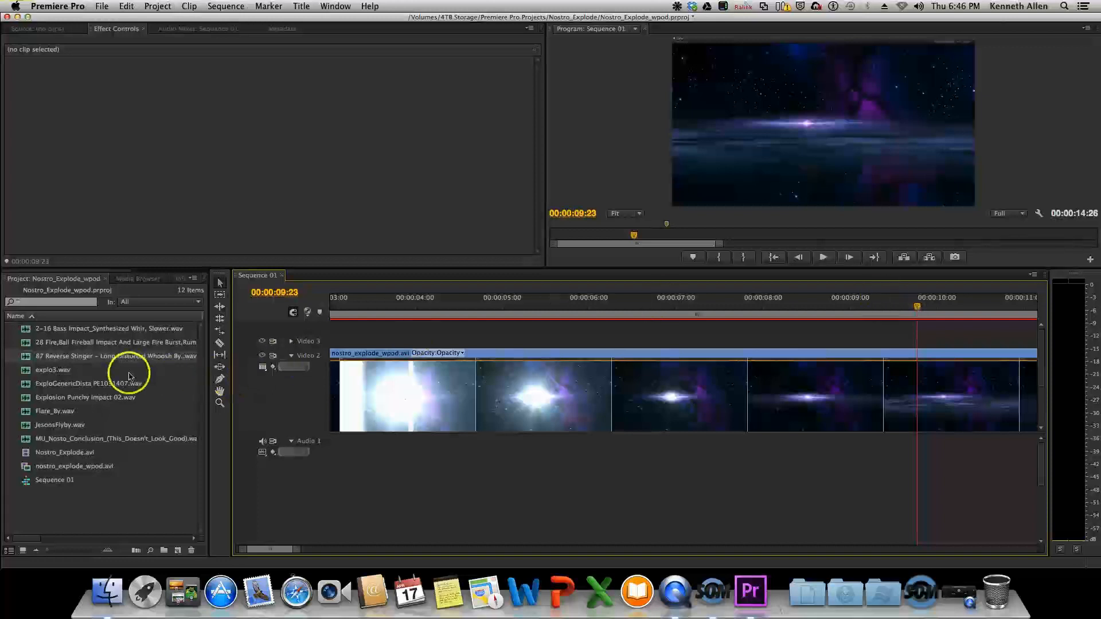
mouse_move(78, 333)
mouse_down()
mouse_move(627, 491)
mouse_move(895, 524)
mouse_move(843, 524)
mouse_move(858, 524)
mouse_up()
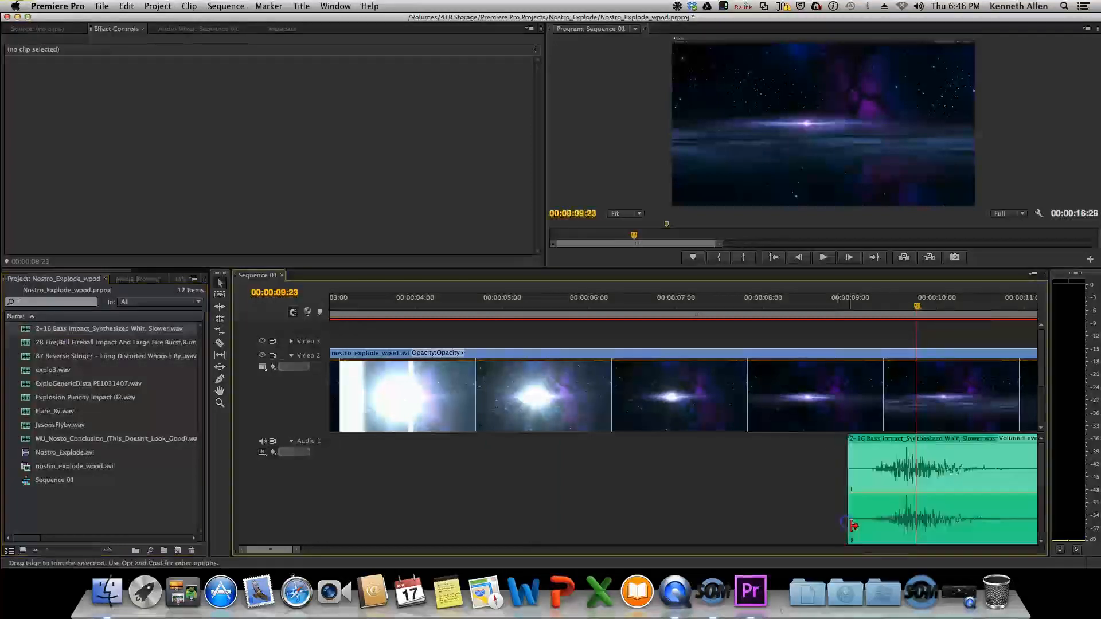
mouse_move(971, 438)
mouse_down()
mouse_move(981, 440)
mouse_move(960, 441)
mouse_up()
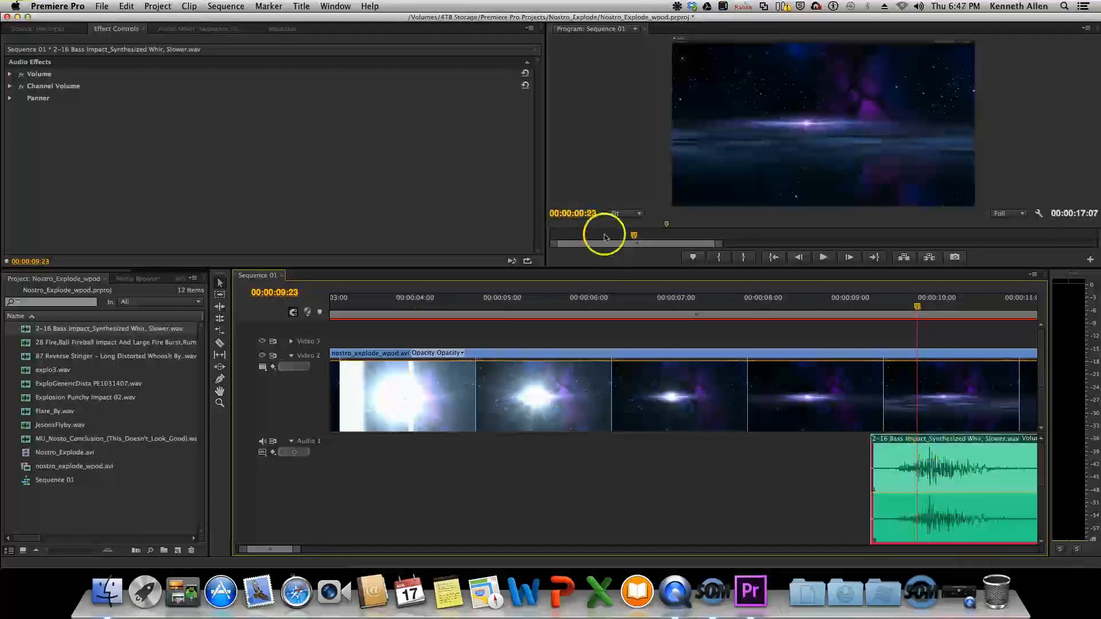
With Audio 1 muted, go to 00:00:10:00 and shift the bass impact clip later to start at about 00:00:09:12
drag(635, 237, 636, 238)
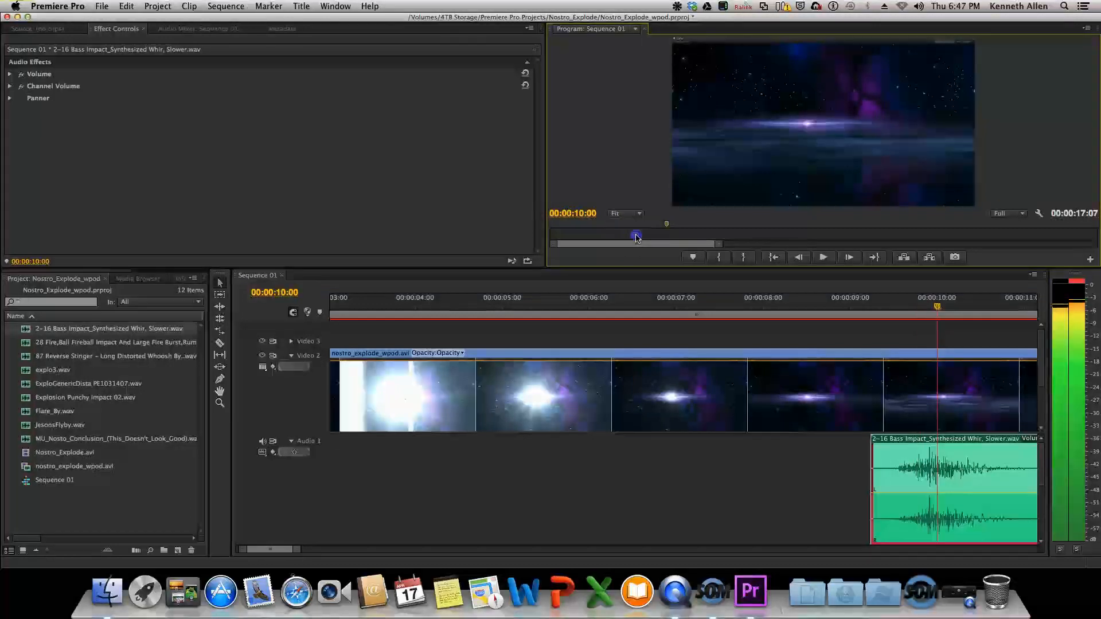
click(262, 441)
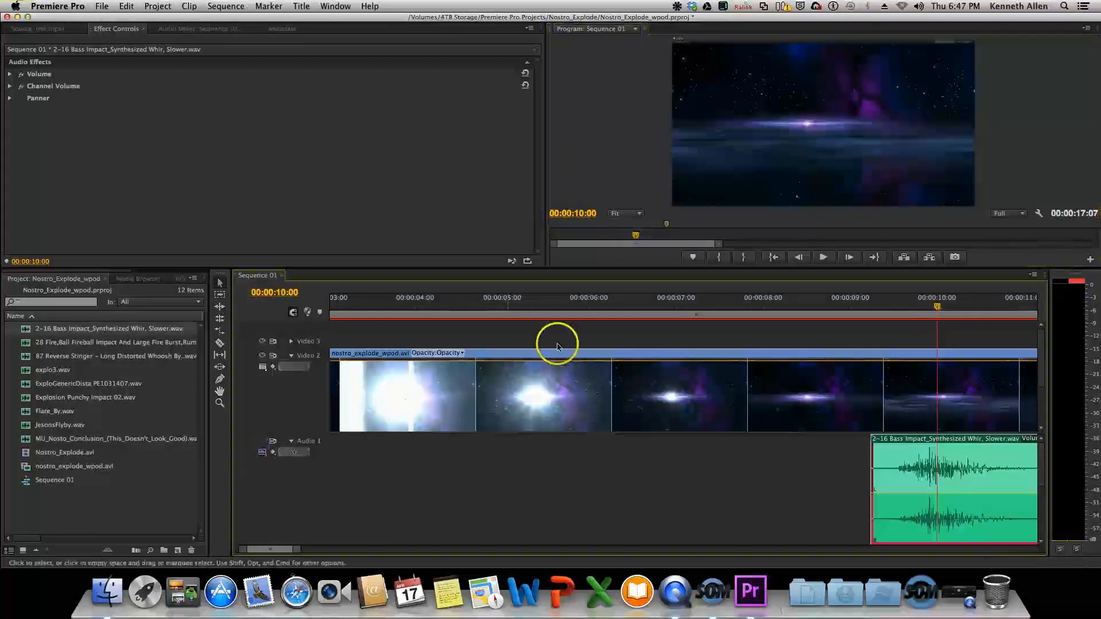
drag(634, 235, 635, 239)
click(941, 532)
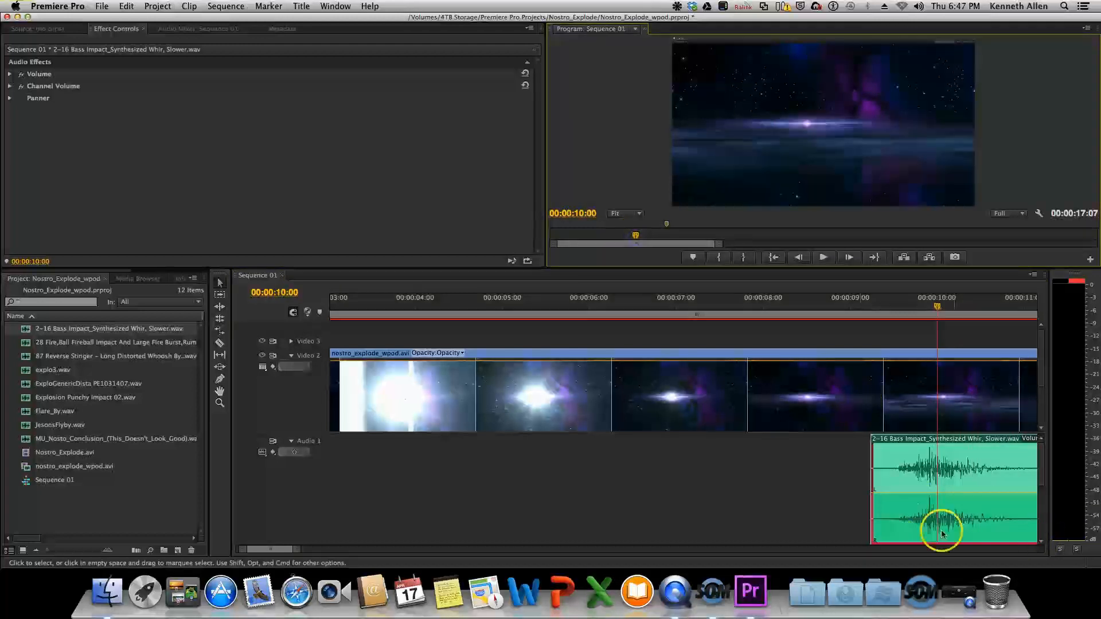
drag(982, 443, 994, 443)
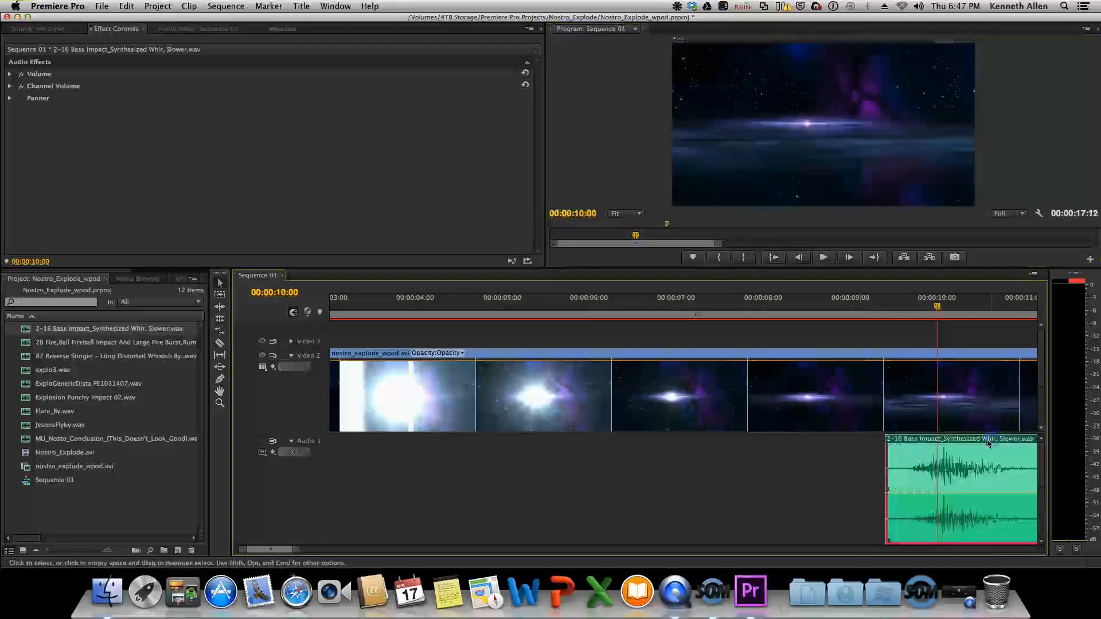
Nudge the bass impact clip two frames earlier to center its burst on the 00:00:10:00 frame
click(677, 597)
click(300, 555)
drag(298, 551, 294, 551)
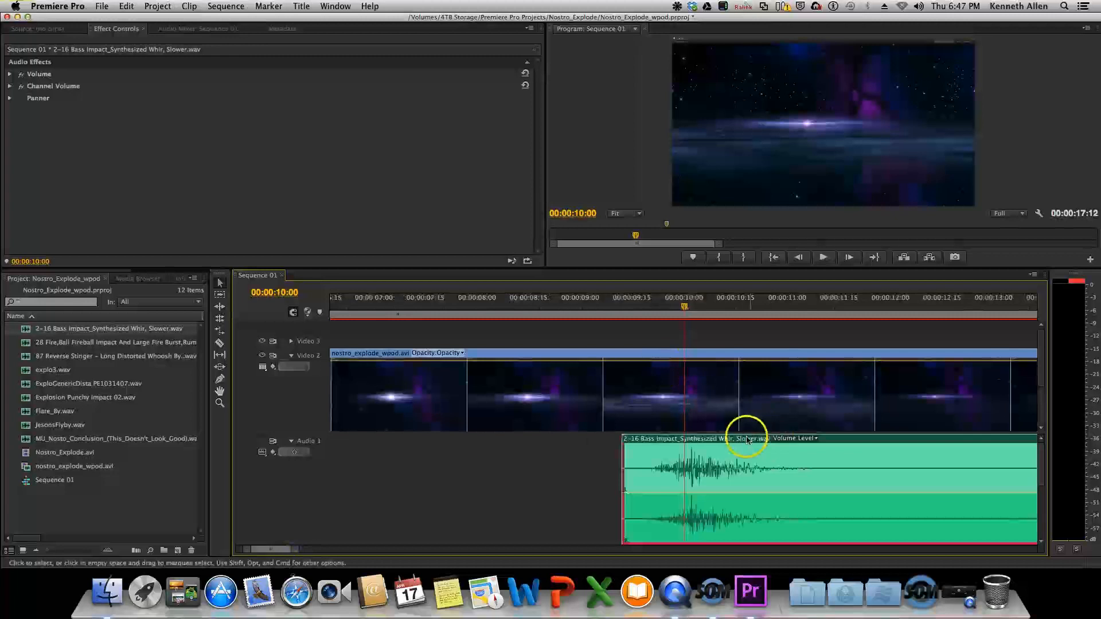
drag(743, 441, 742, 447)
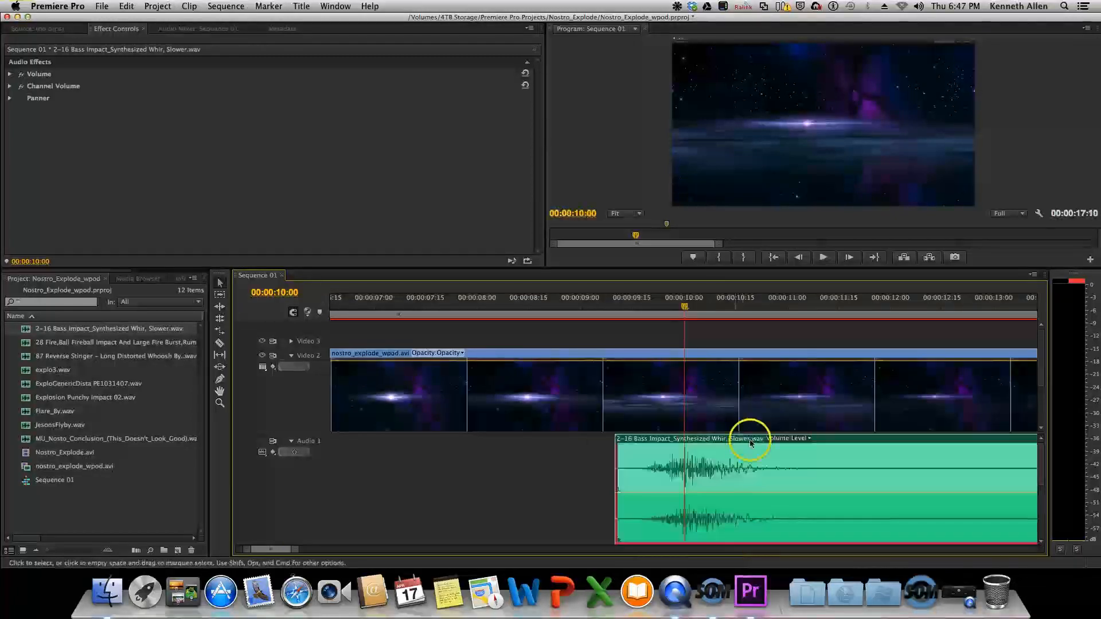
Unmute Audio 1 and play the bass impact from about 00:00:08:26 against the debris ring
click(474, 304)
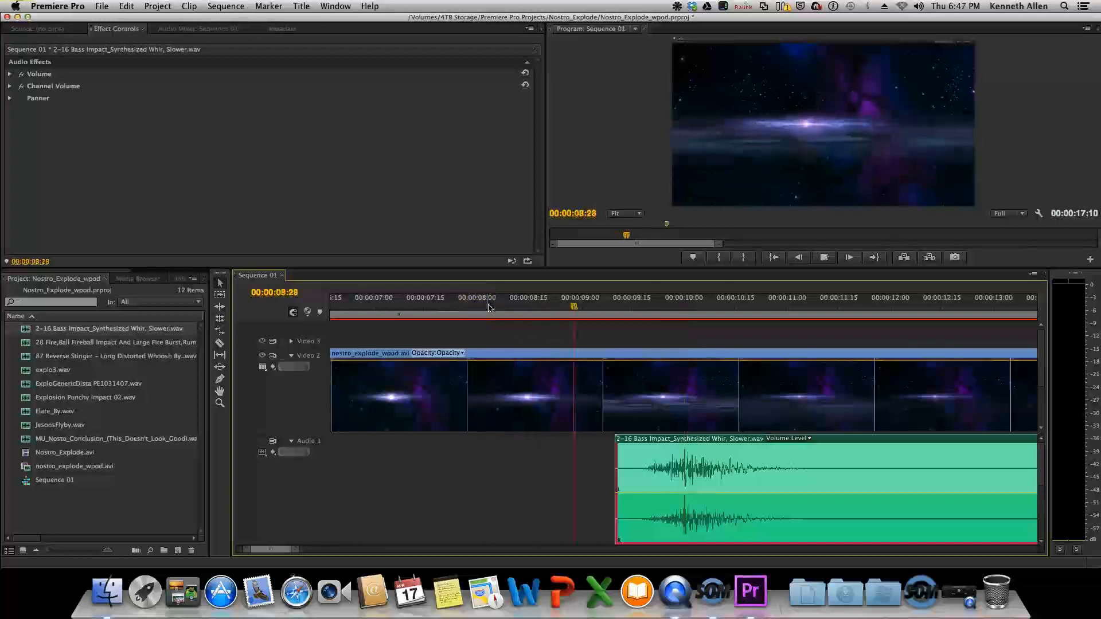
key(space)
click(263, 442)
drag(625, 302, 609, 304)
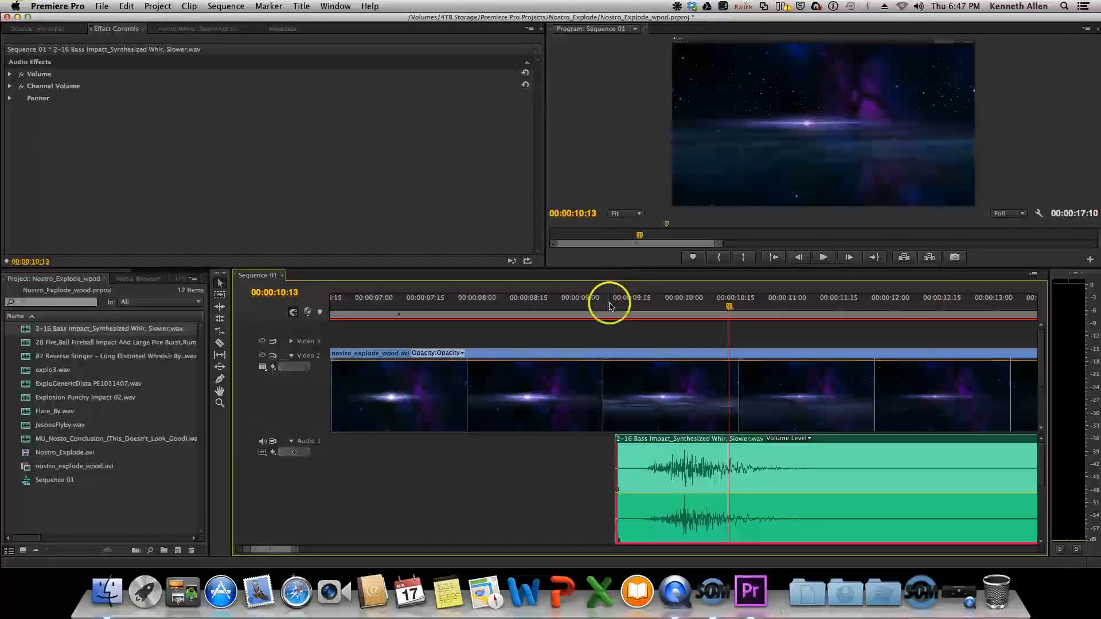
drag(533, 300, 514, 304)
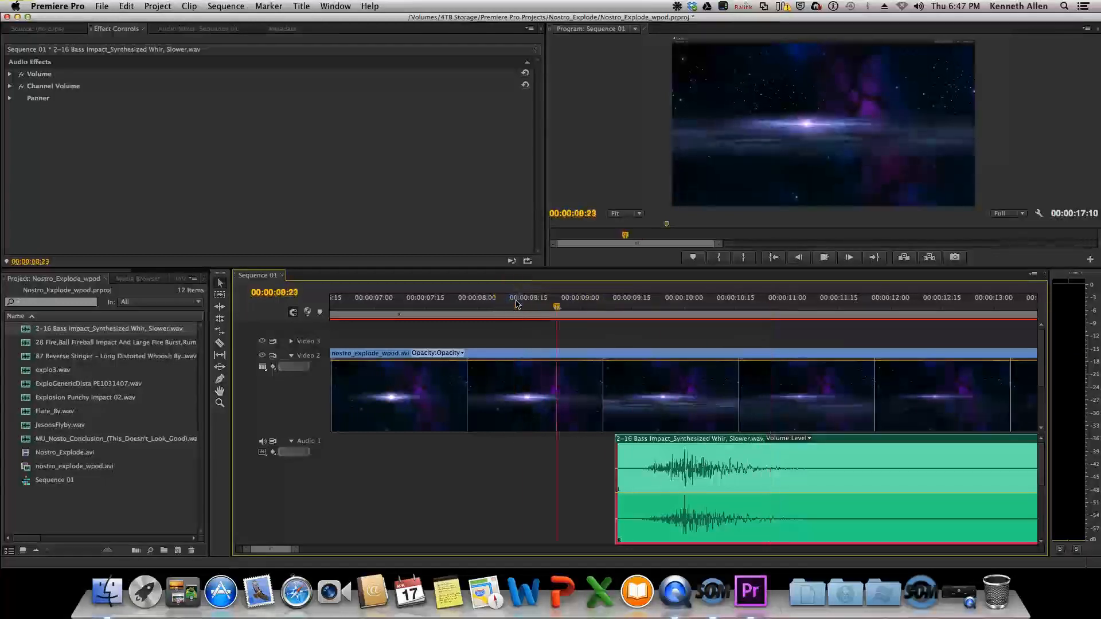
drag(521, 304, 567, 307)
key(space)
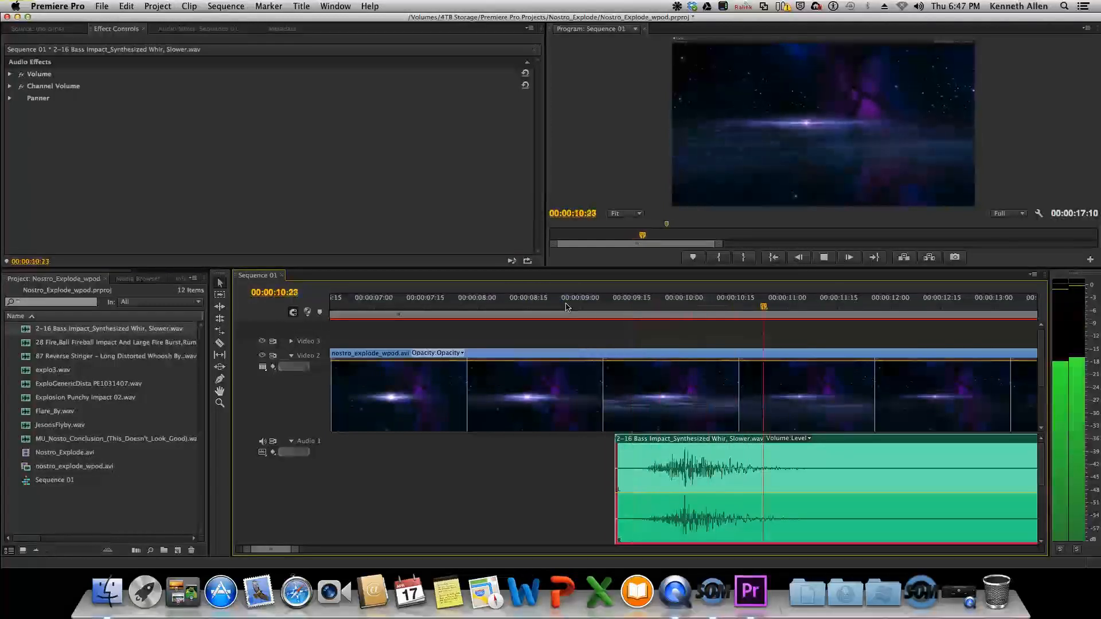
key(space)
click(779, 384)
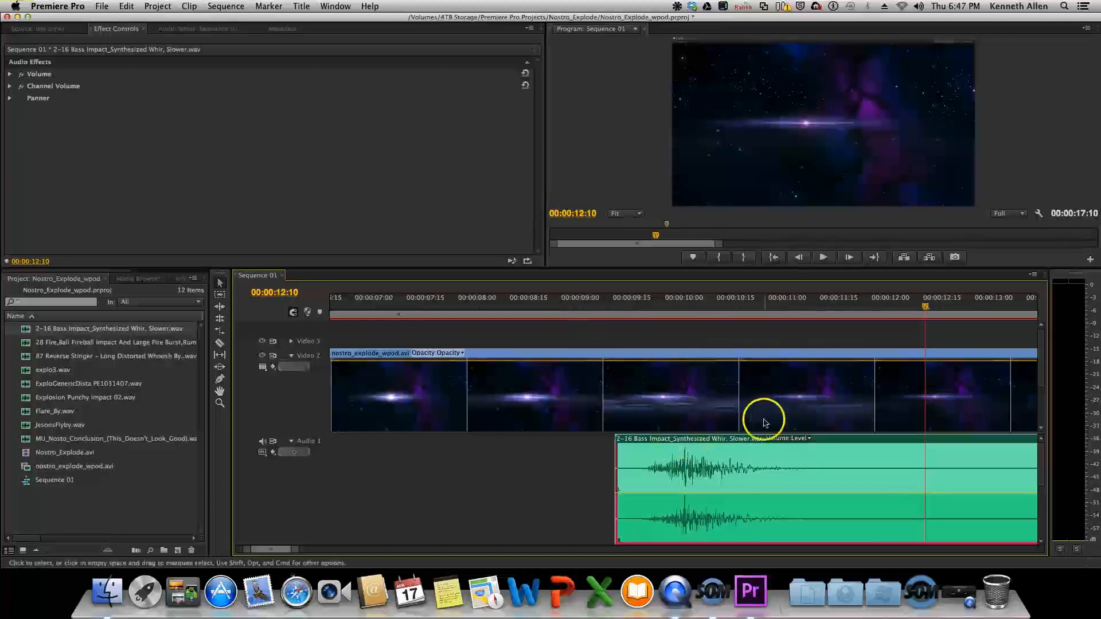
Shift the bass impact clip another two frames earlier and replay it twice from just before its start
drag(669, 444, 663, 444)
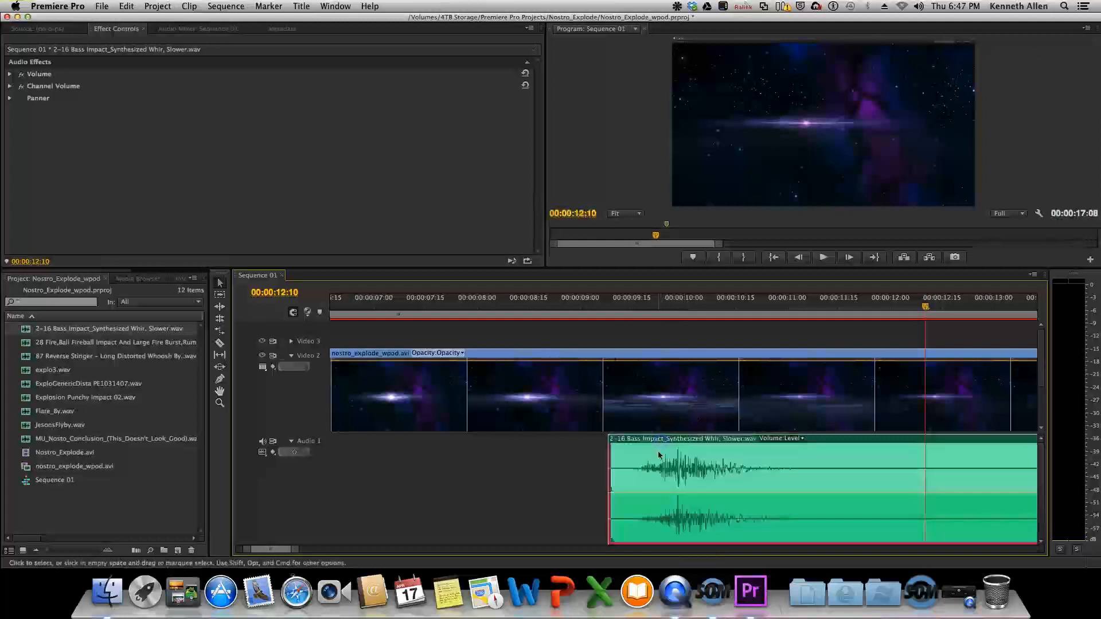
click(591, 307)
key(space)
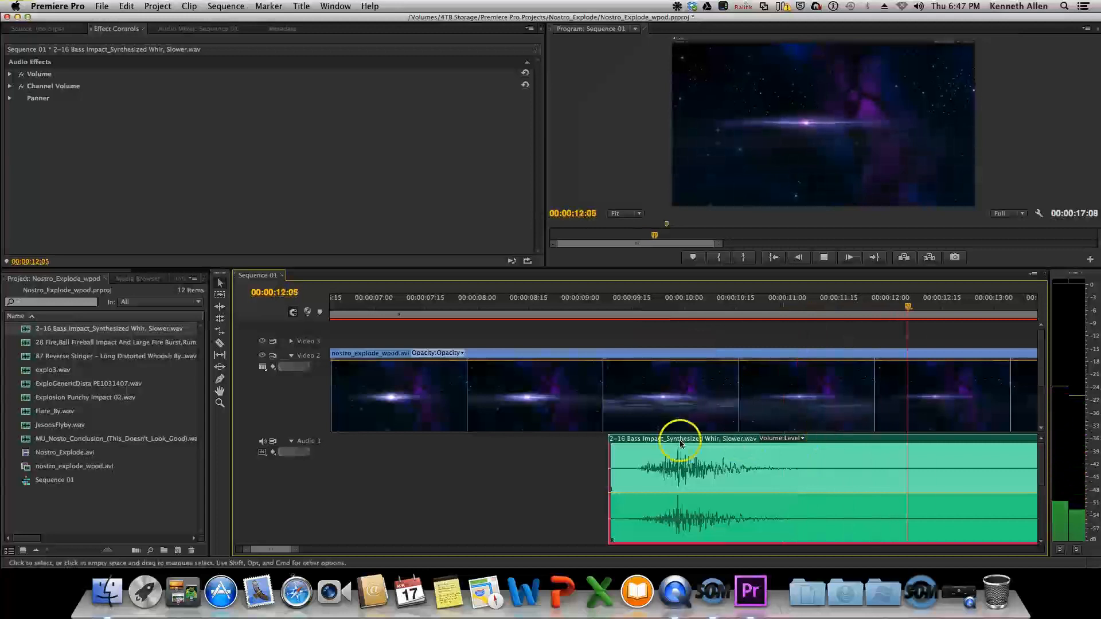
key(space)
drag(619, 299, 604, 304)
key(space)
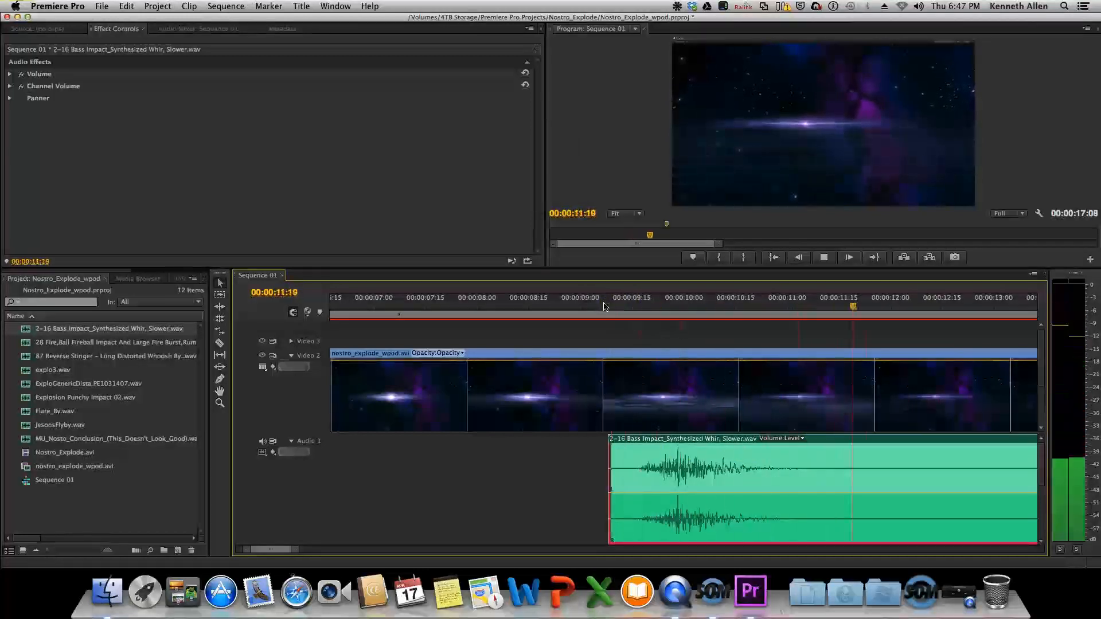
key(space)
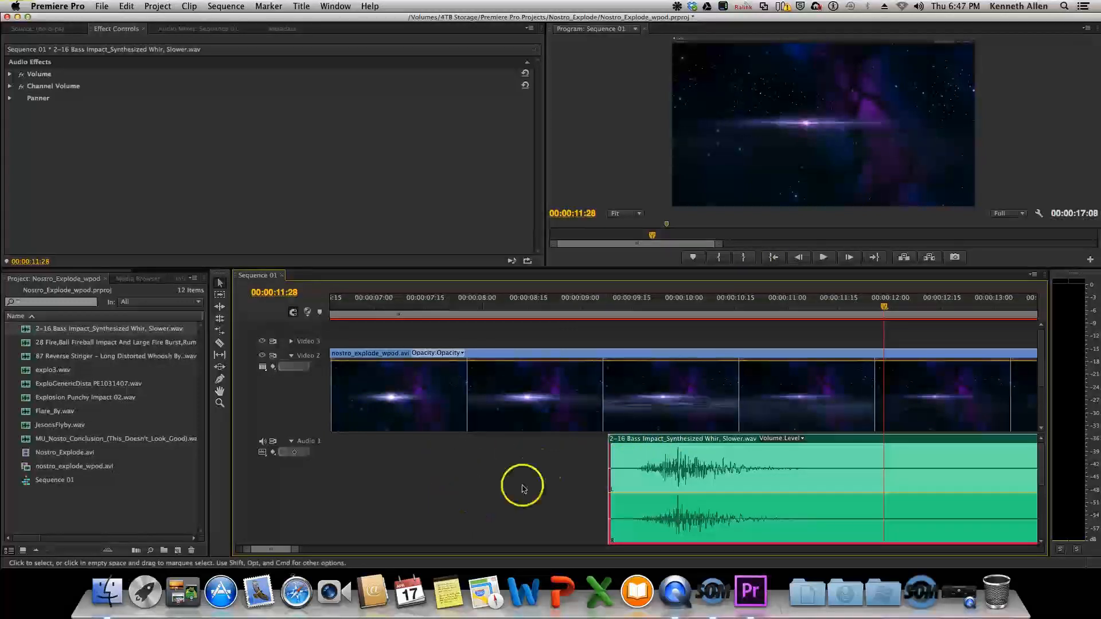
Compare the bass impact clip with the copy on Audio 6 and delete it from Audio 1
scroll(522, 475, down, 5)
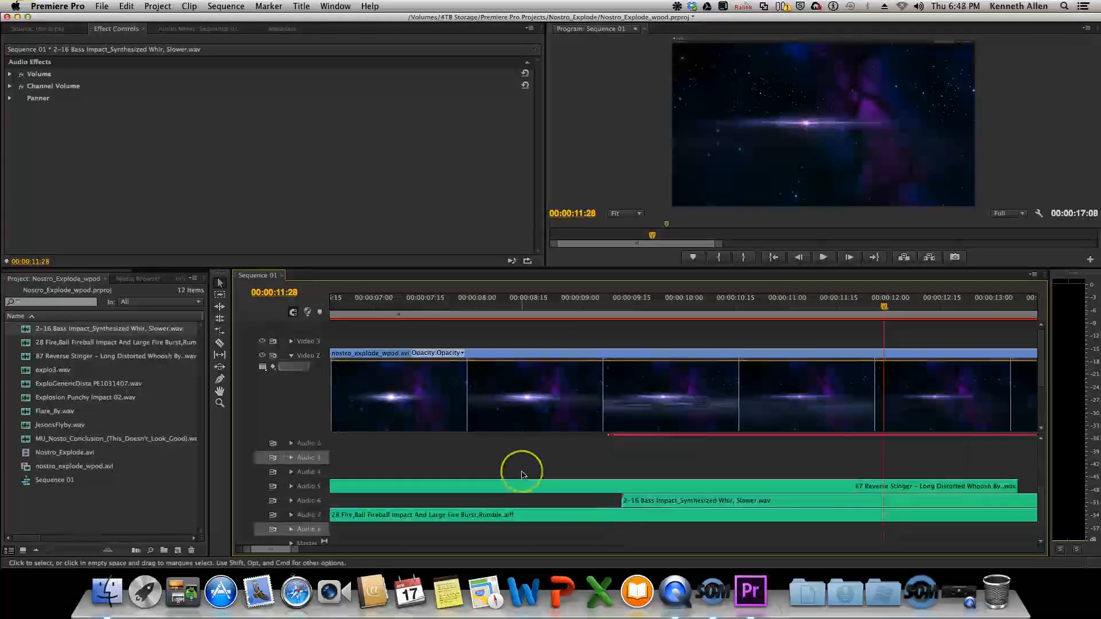
scroll(522, 475, down, 2)
scroll(593, 501, up, 5)
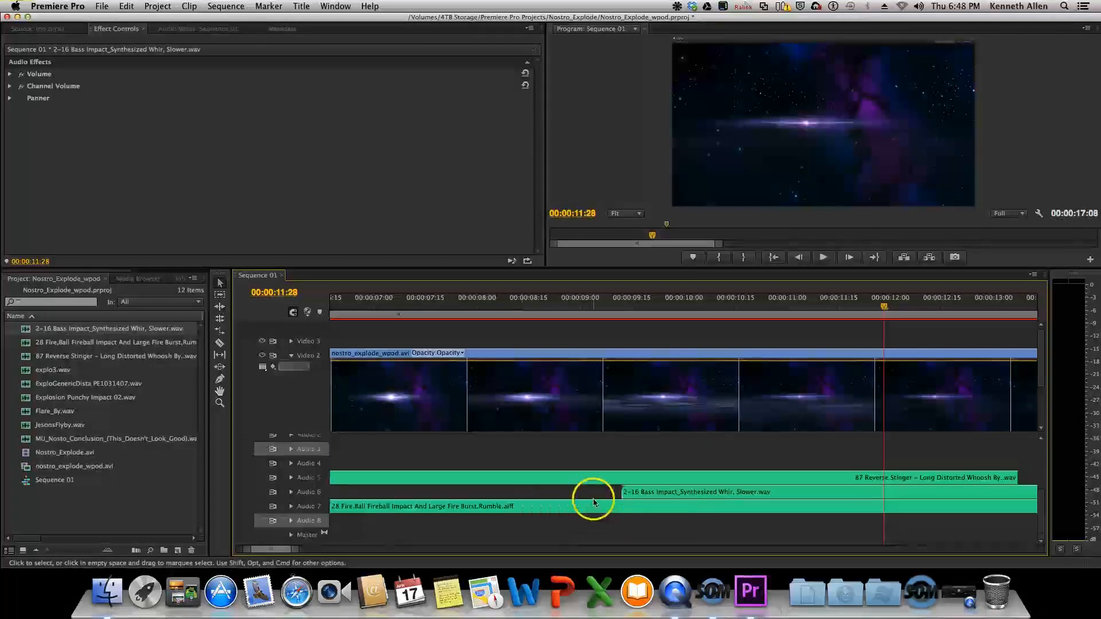
click(705, 441)
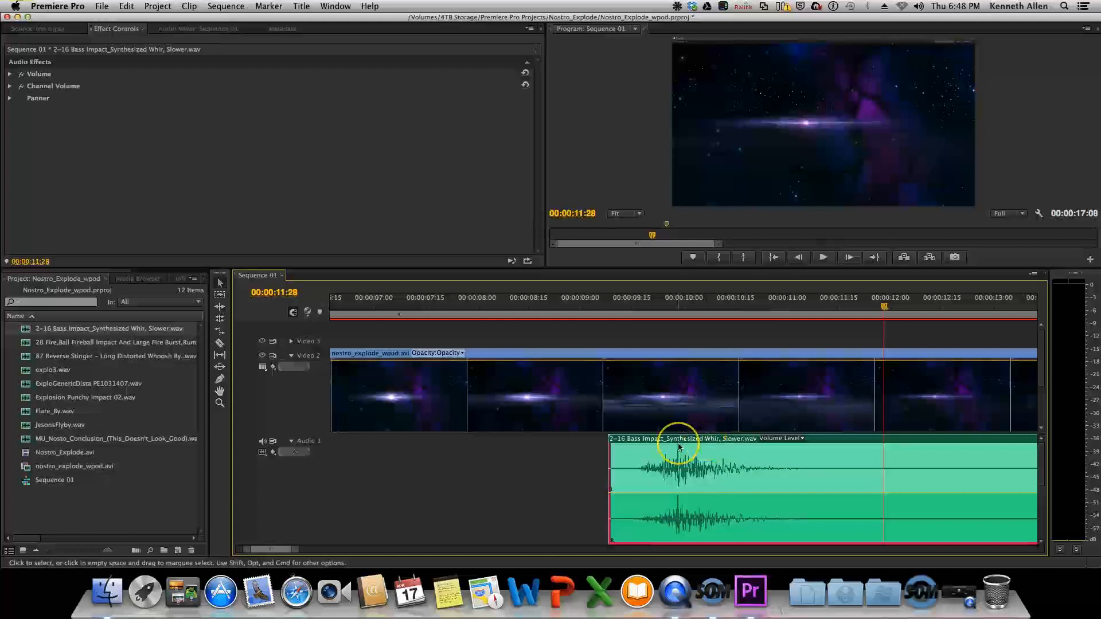
key(Delete)
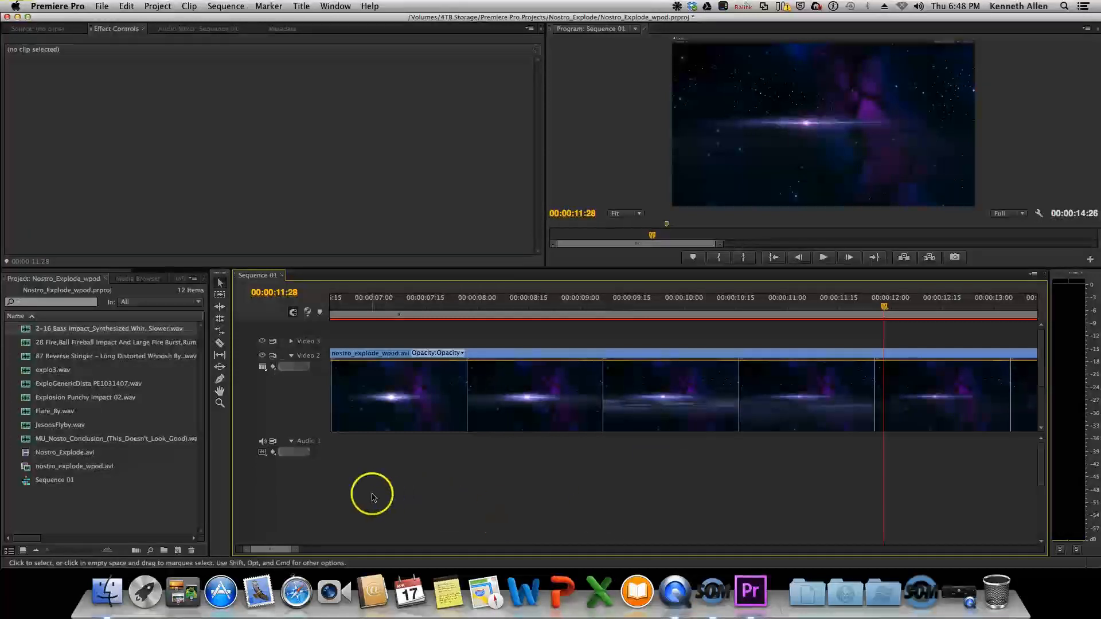
Collapse Audio 1, show the whole sequence, and unmute the sound effect tracks from Audio 2 downward
scroll(292, 443, up, 1)
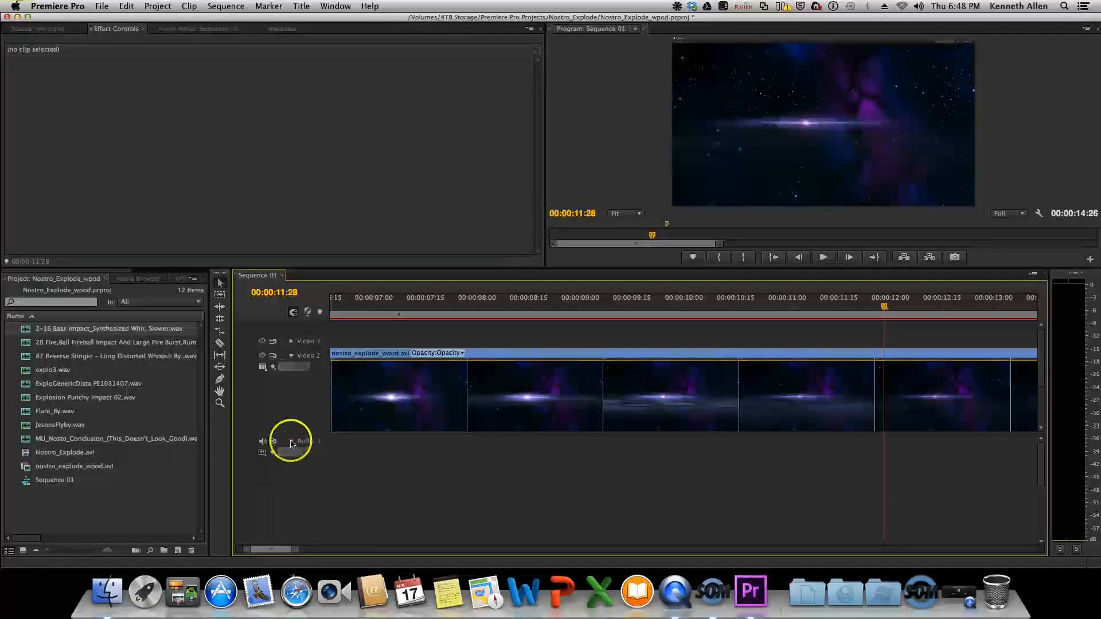
click(291, 442)
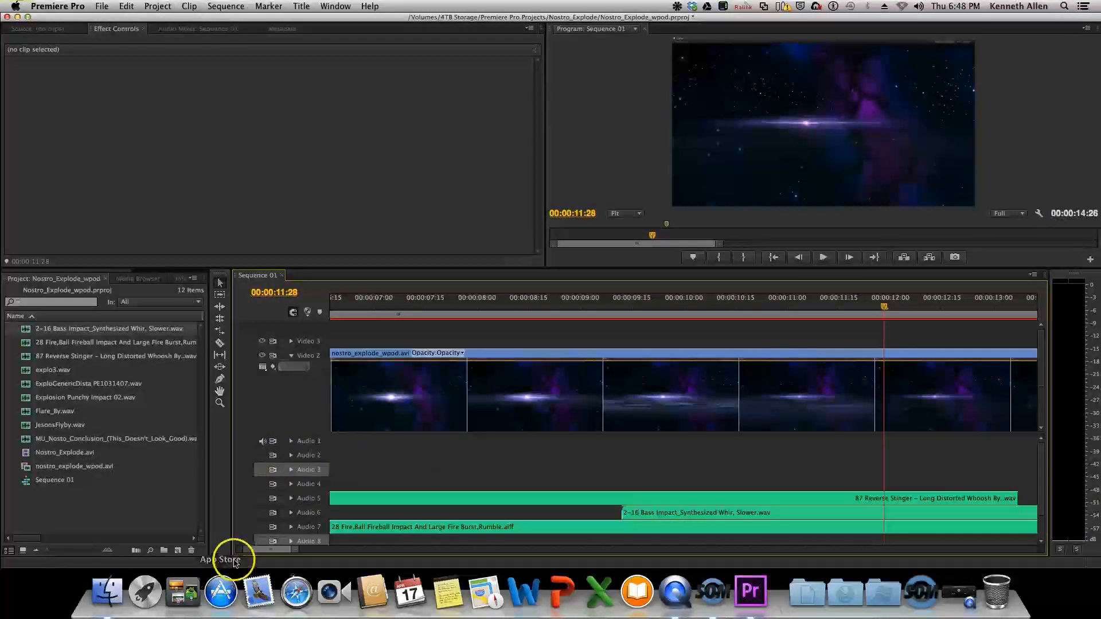
drag(303, 552, 292, 553)
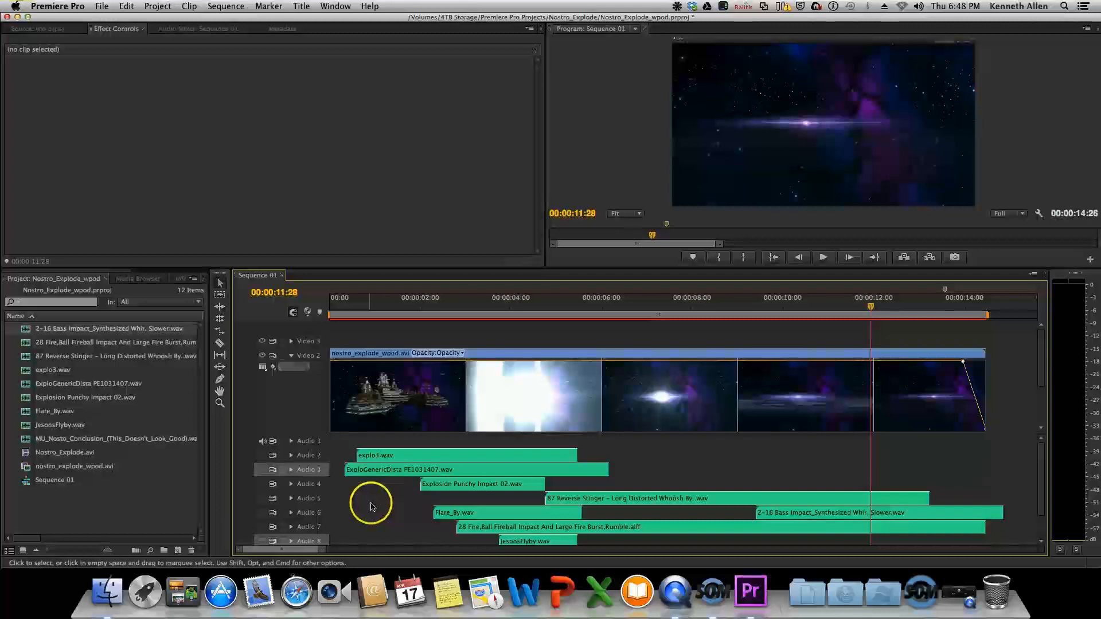
click(262, 456)
click(263, 470)
click(263, 484)
click(263, 500)
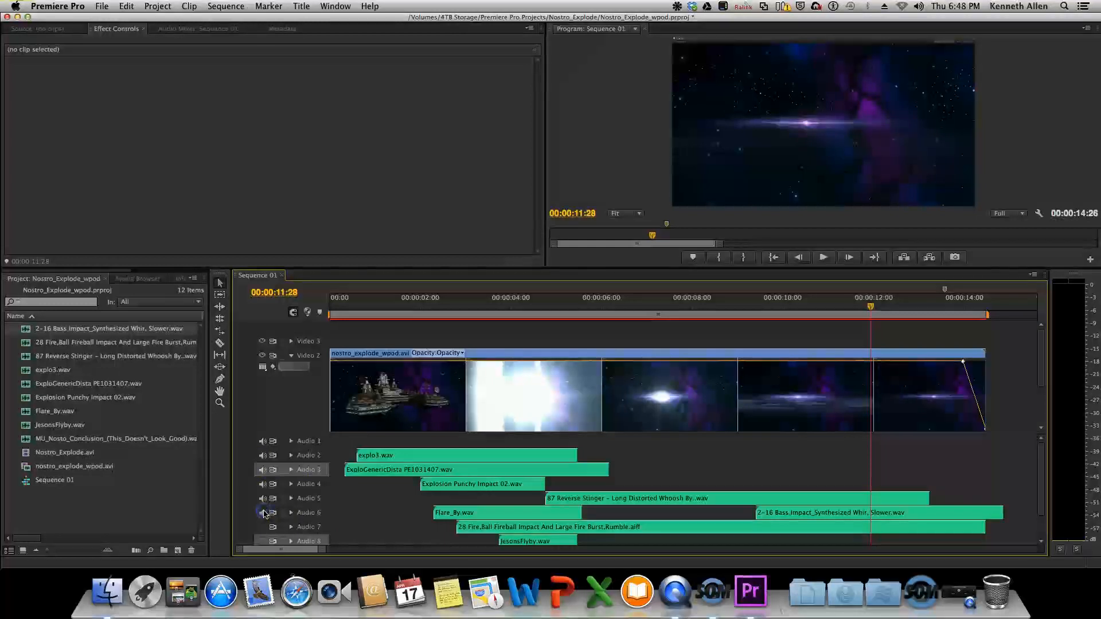
click(263, 527)
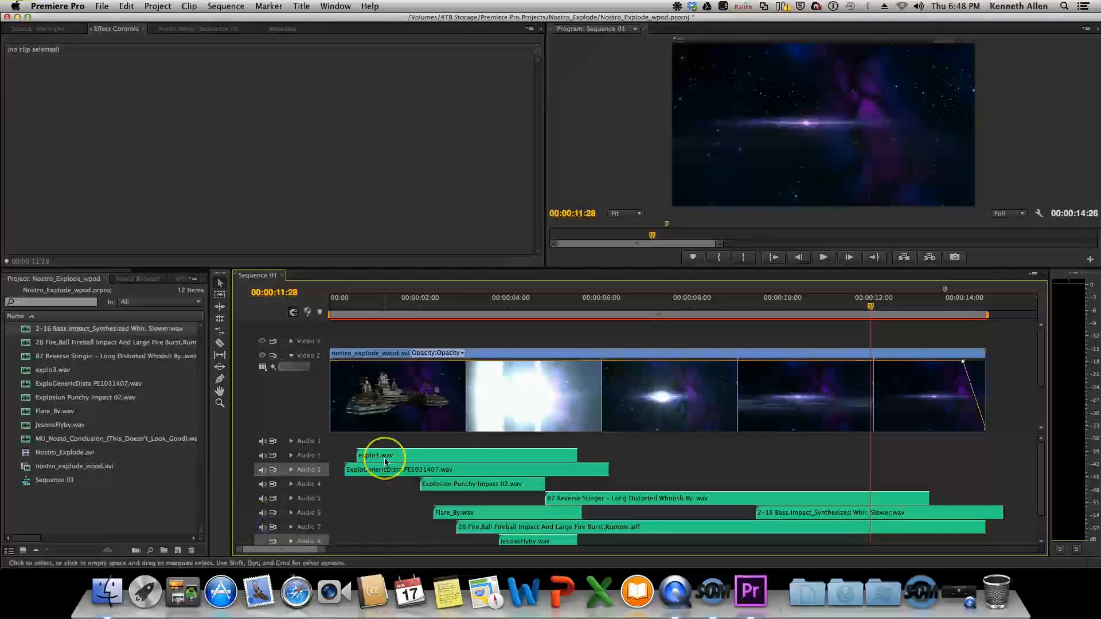
Play the combined sound effects from about 00:00:00:25, and again from the sequence start through the first explosions
click(357, 305)
key(space)
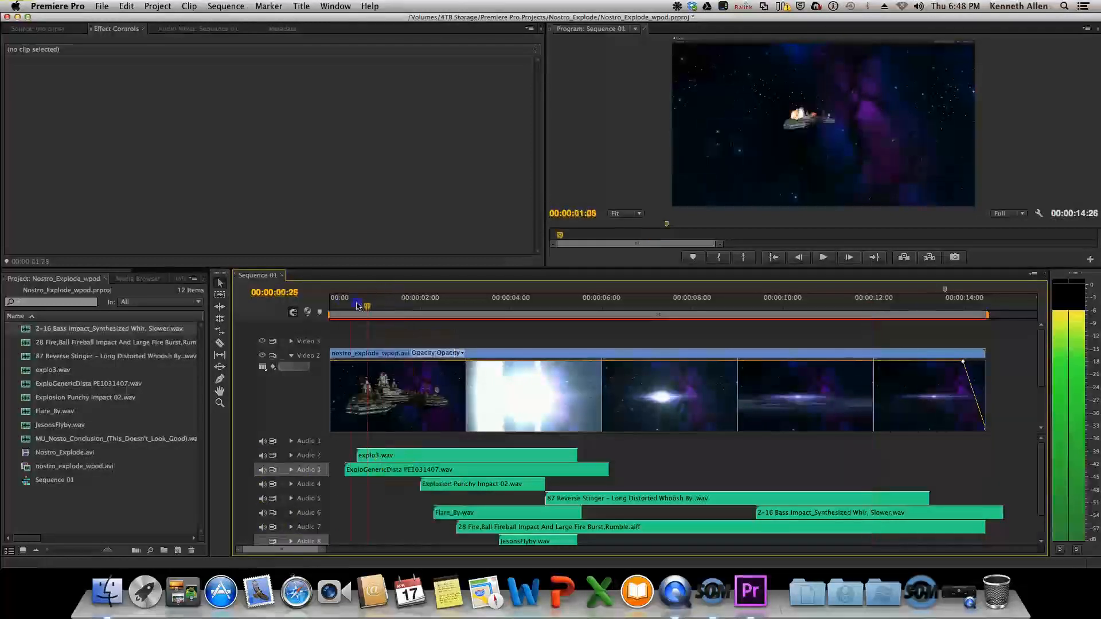
drag(357, 305, 315, 303)
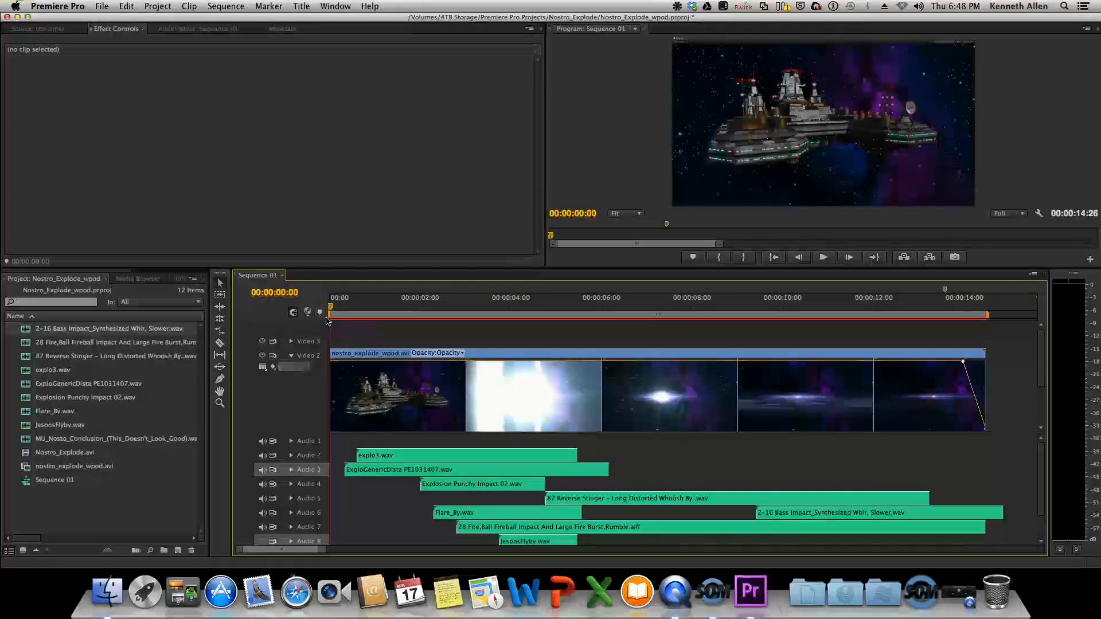
key(super+s)
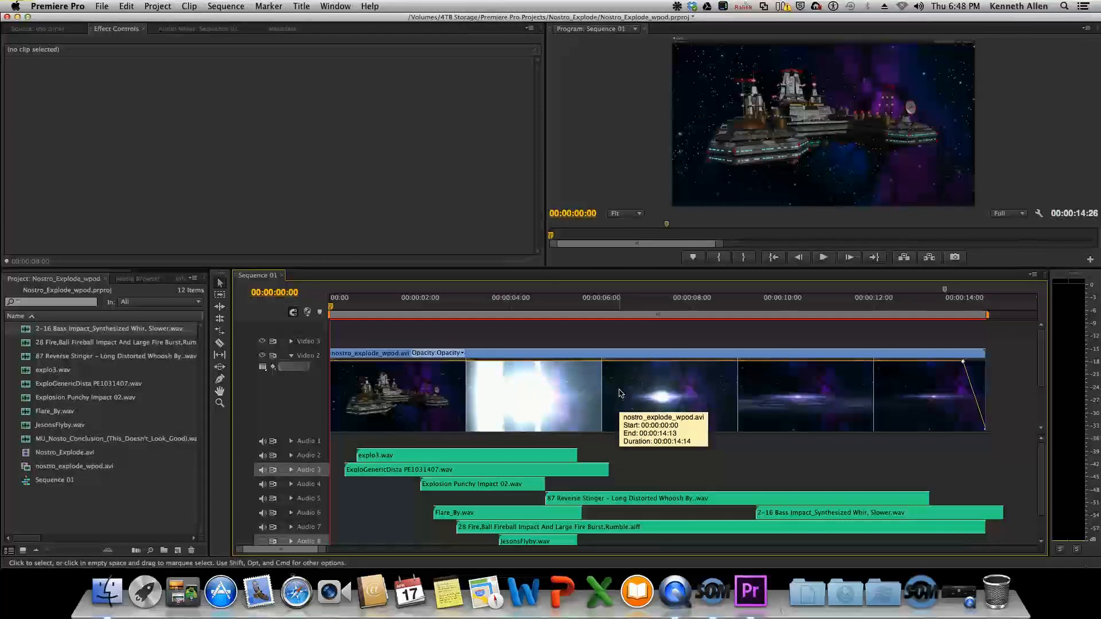
click(824, 257)
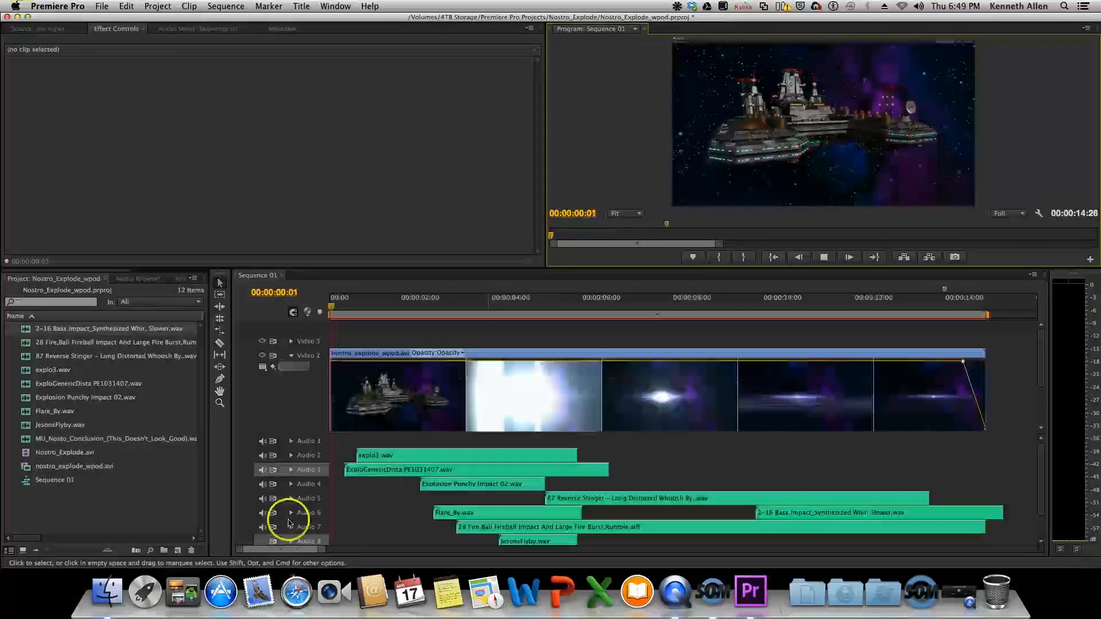
key(space)
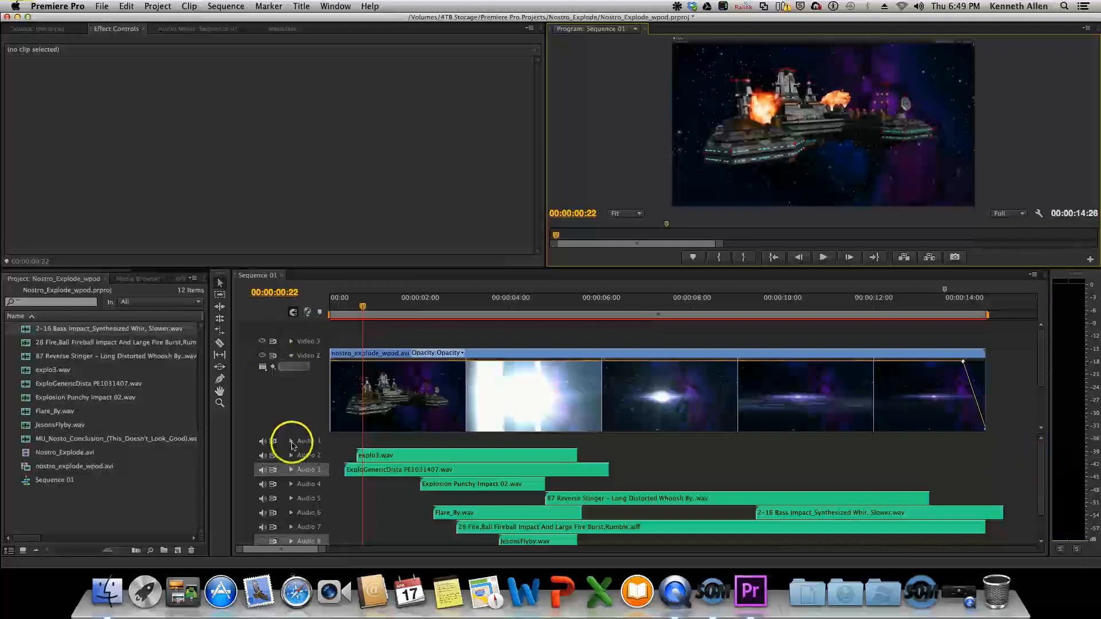
Expand Audio 1 and mute the sound effect tracks from Audio 2 downward so only Audio 1 stays audible
click(291, 442)
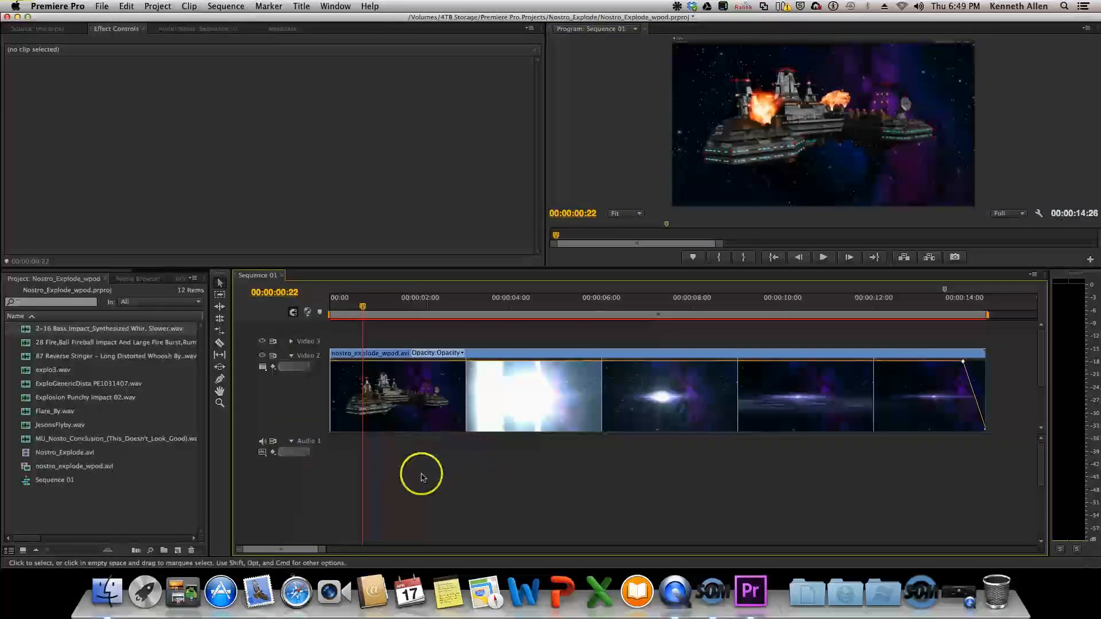
mouse_move(363, 306)
mouse_down()
mouse_move(413, 308)
mouse_move(345, 308)
mouse_up()
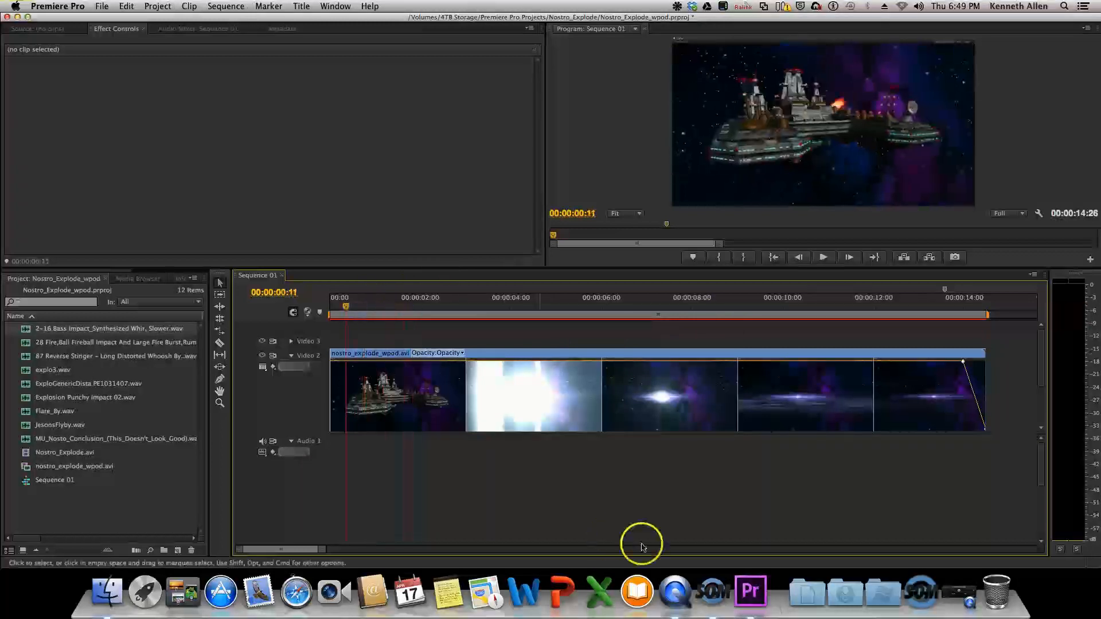
drag(1041, 462, 1039, 493)
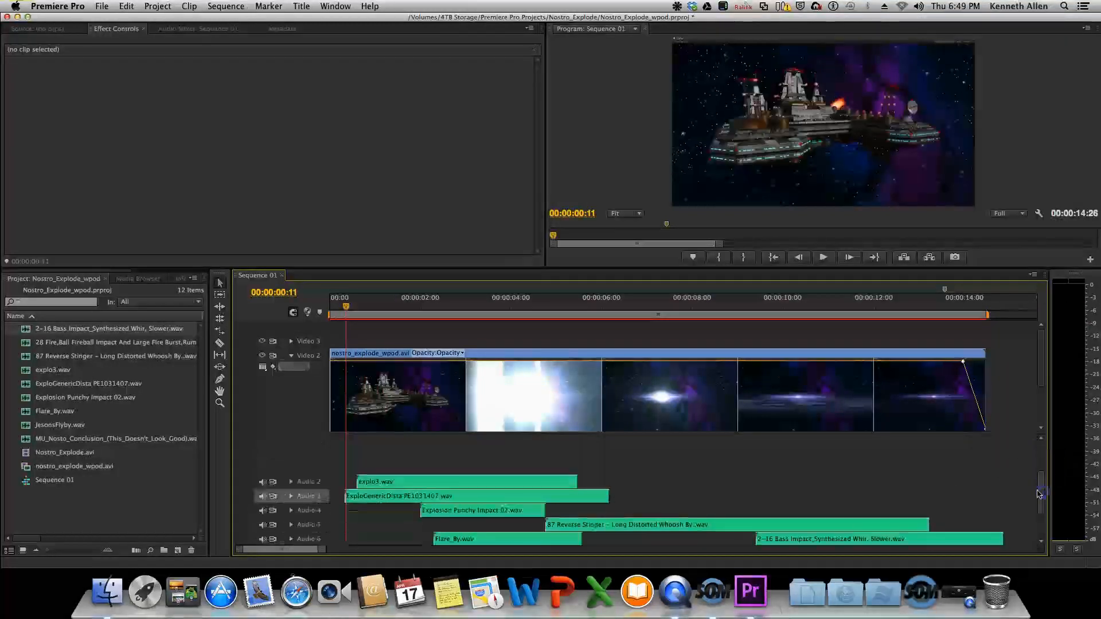
click(262, 497)
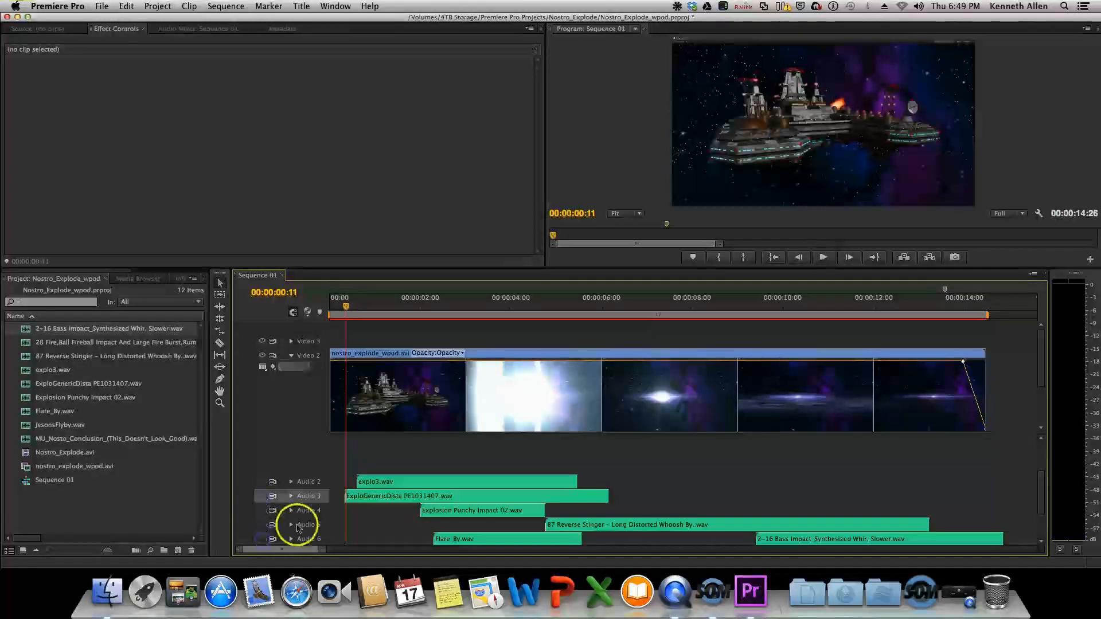
scroll(297, 528, down, 2)
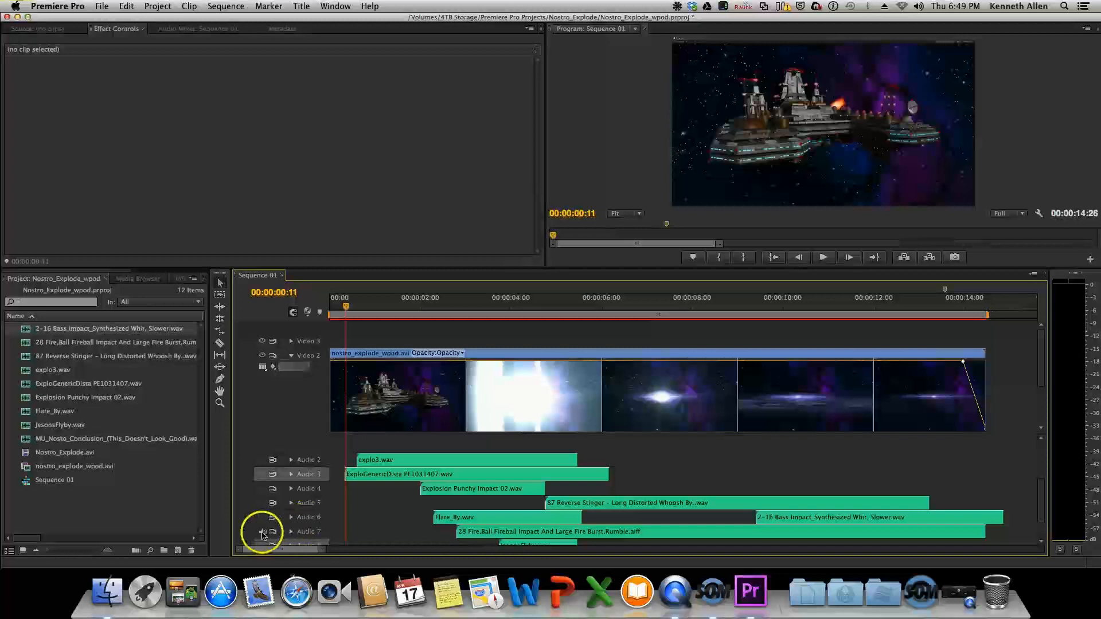
scroll(336, 499, right, 1)
scroll(333, 499, up, 5)
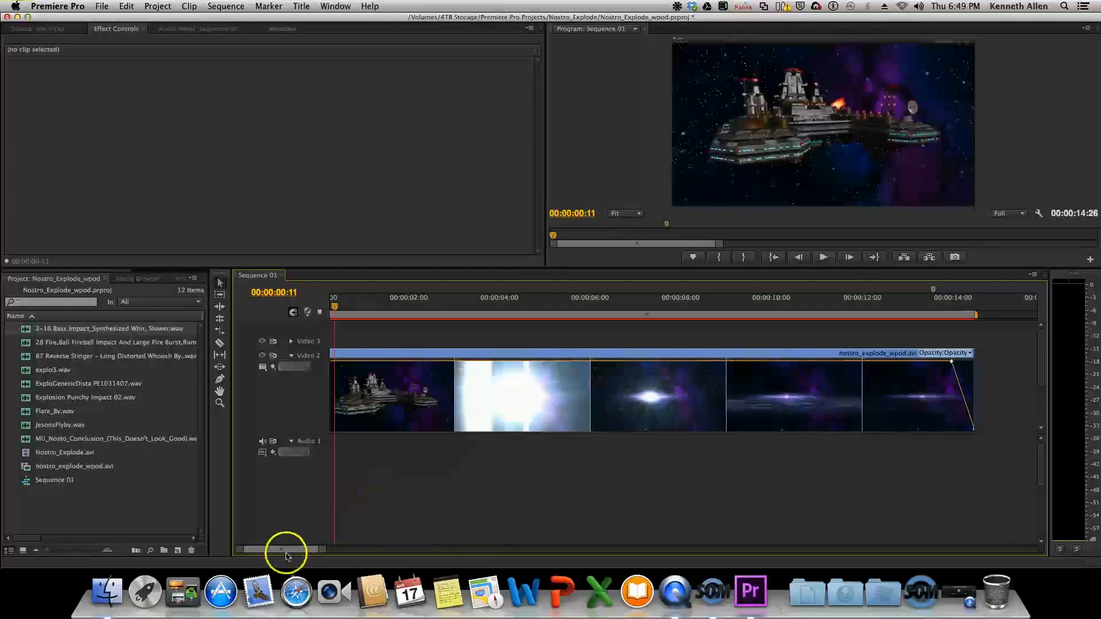
drag(287, 548, 272, 554)
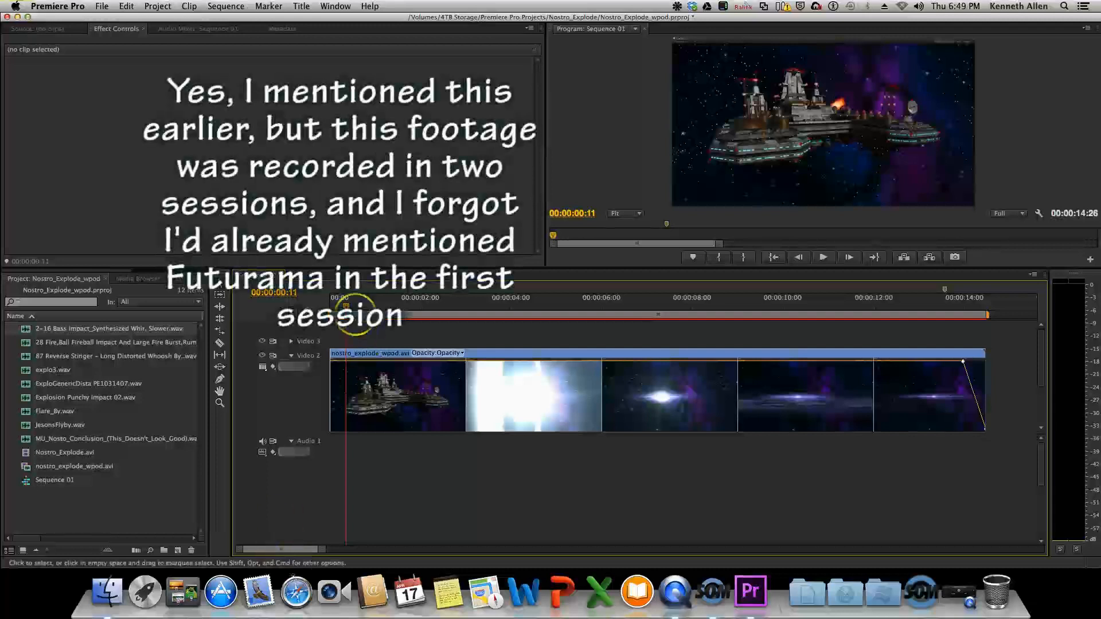
Move the playhead to 00:00:04:16, where the debris piece flies close past the camera
drag(346, 304, 537, 308)
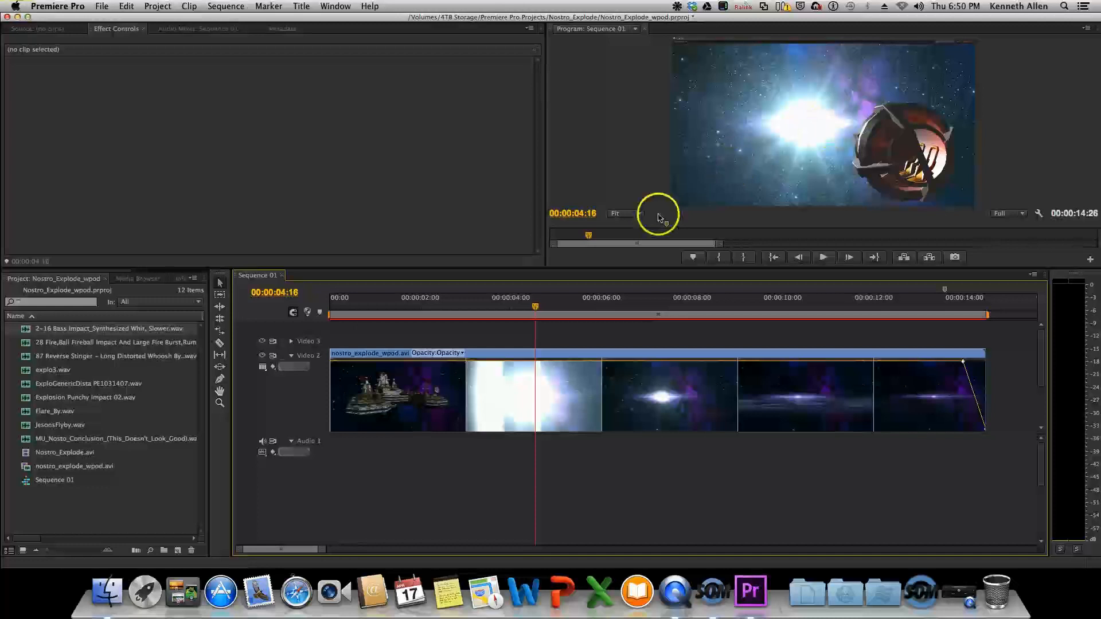
mouse_move(590, 238)
mouse_down()
mouse_move(576, 237)
mouse_move(591, 235)
mouse_up()
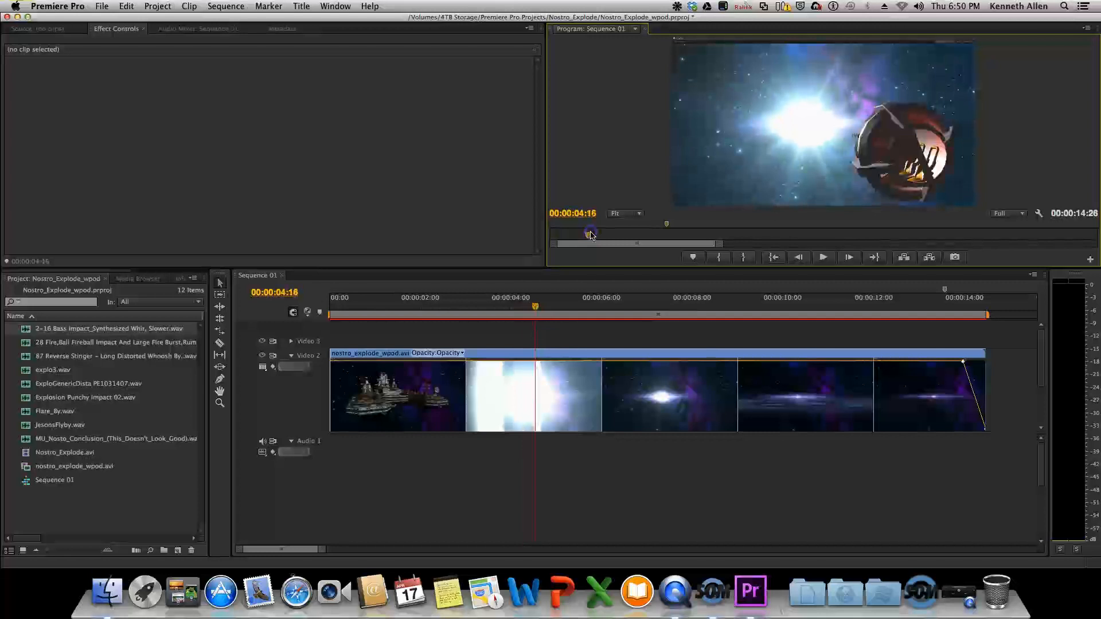
click(585, 224)
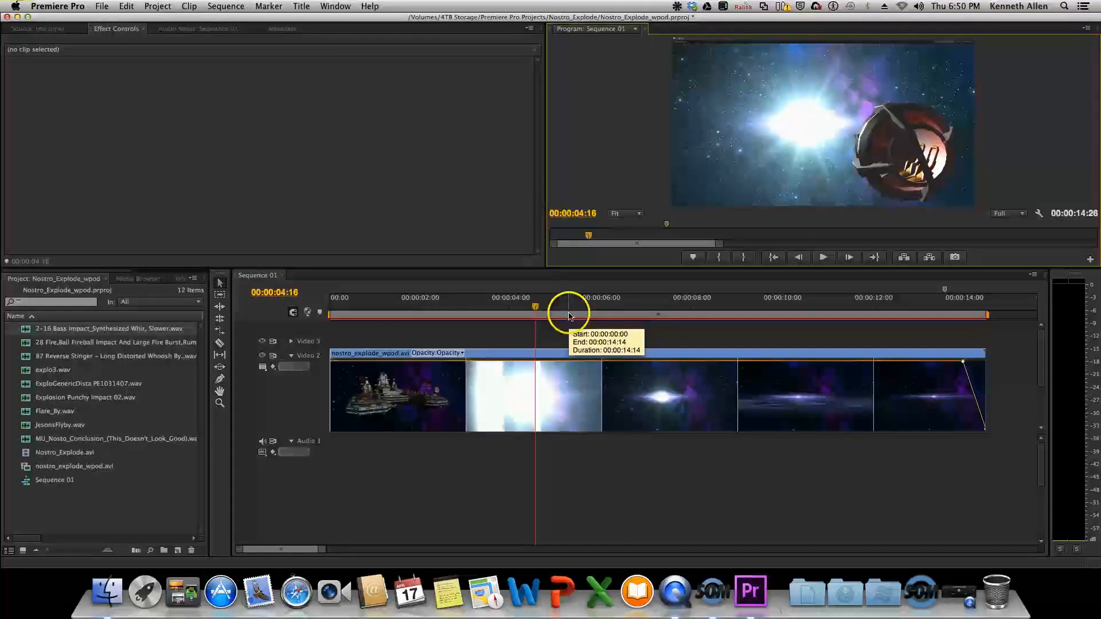
scroll(512, 420, down, 3)
scroll(512, 420, right, 1)
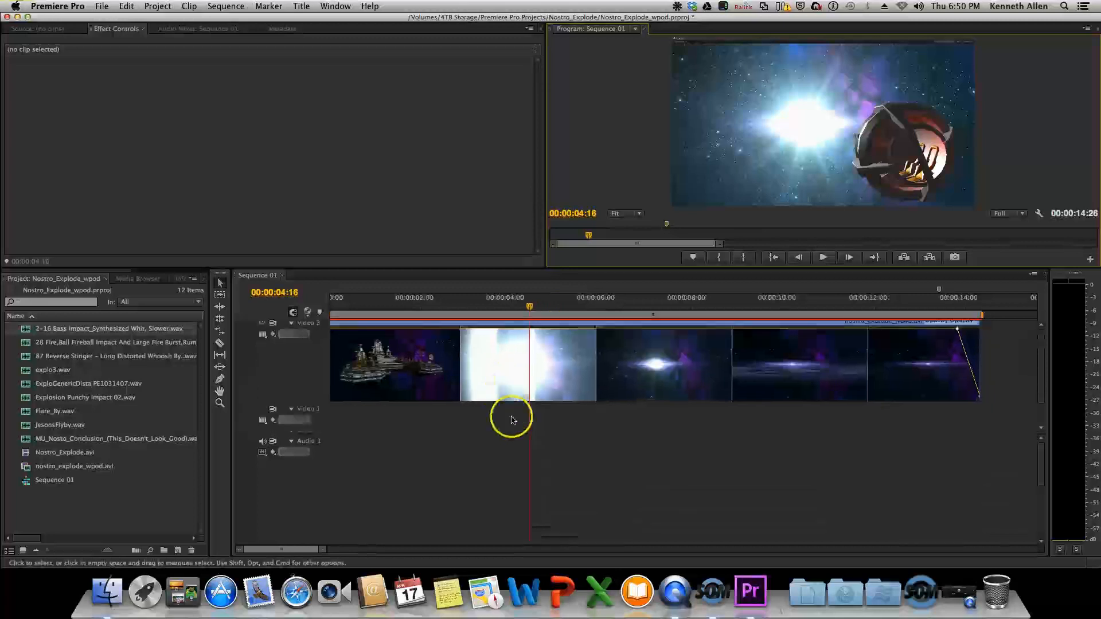
scroll(512, 420, up, 3)
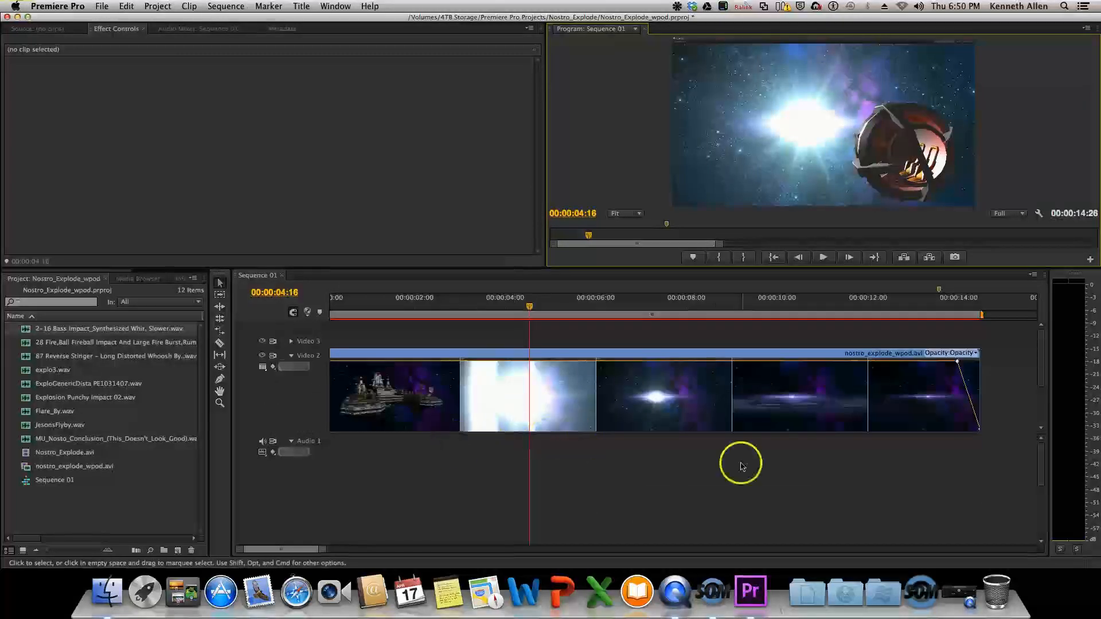
drag(300, 550, 294, 550)
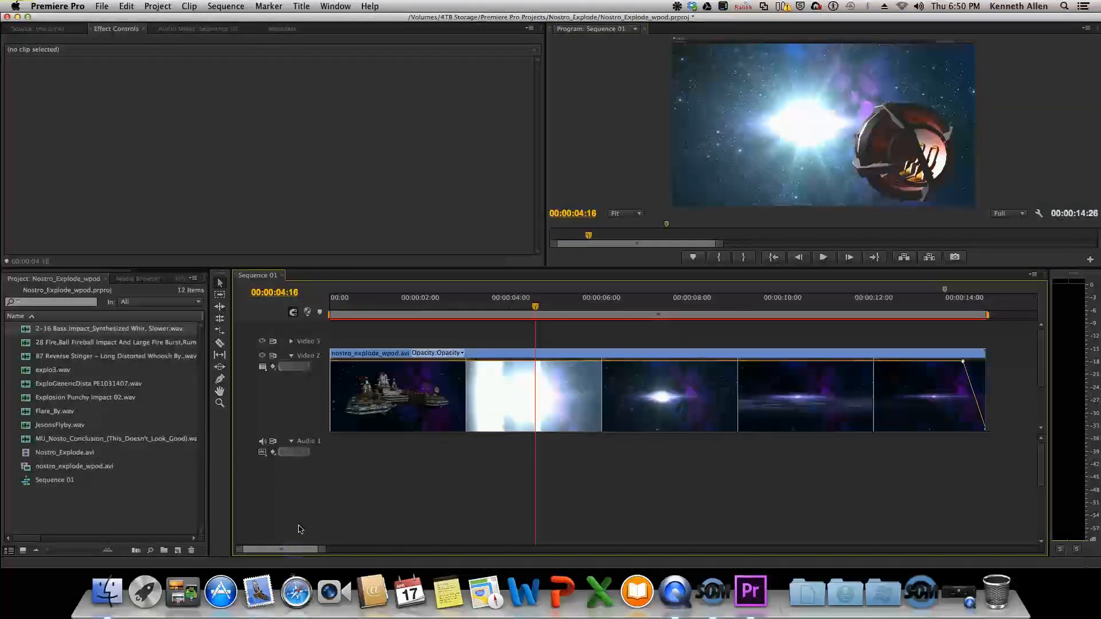
Place JesonsFlyby.wav on Audio 1 and slide it so its loudest part sits near 00:00:04:16
drag(50, 426, 553, 476)
click(576, 478)
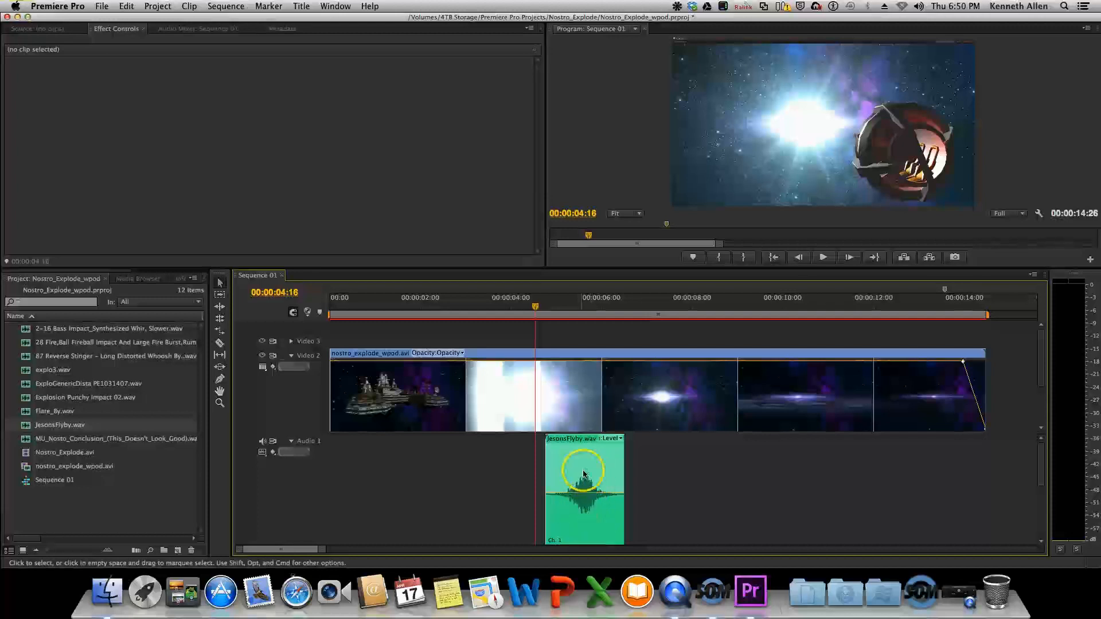
drag(576, 439, 538, 442)
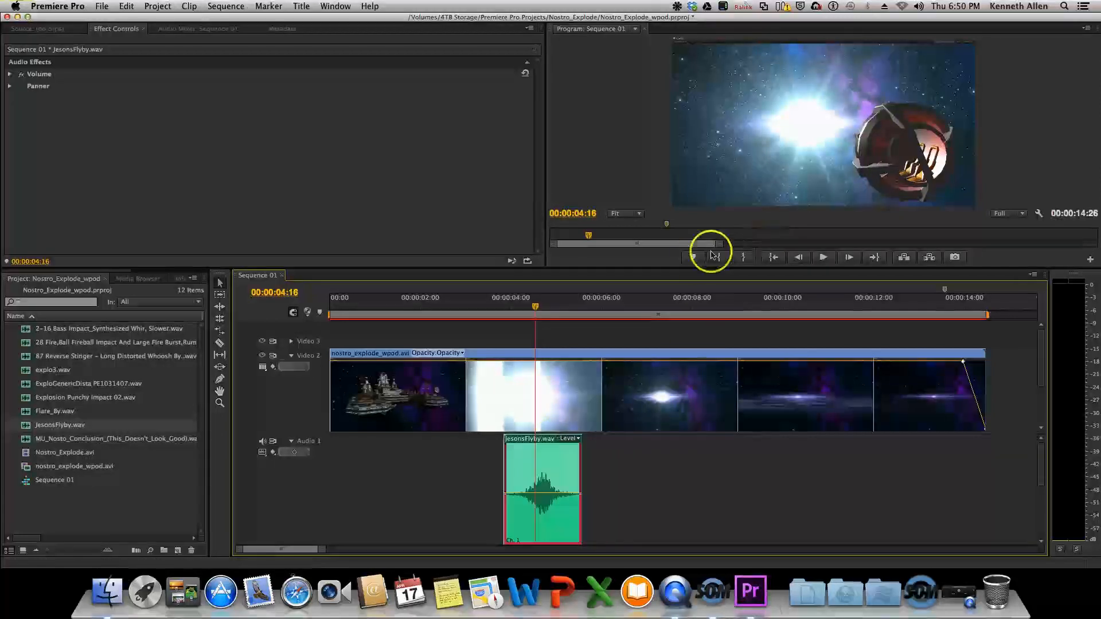
Align the JesonsFlyby.wav peak with the debris at 00:00:04:18, starting the clip at 00:00:03:22, and play it from 00:00:03:04
drag(588, 237, 589, 237)
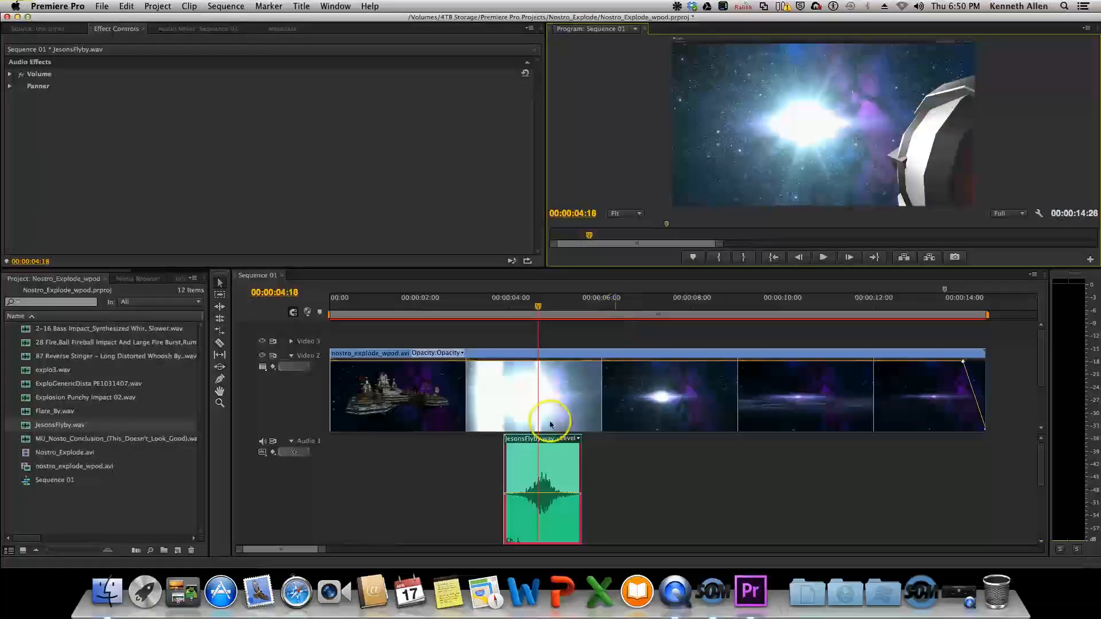
click(527, 442)
drag(525, 442, 521, 442)
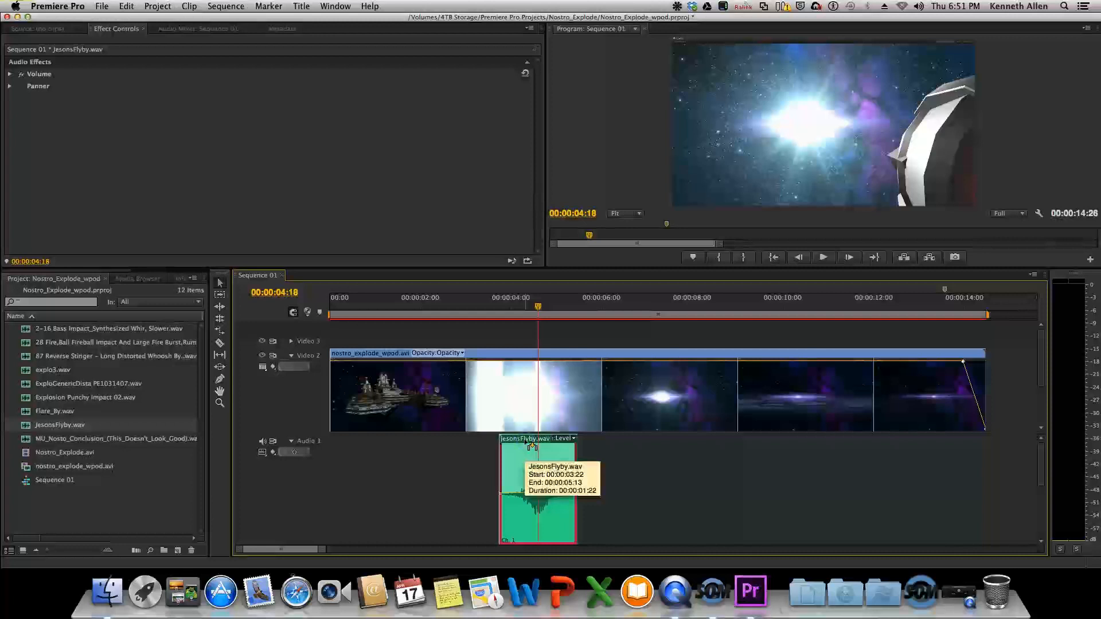
click(472, 301)
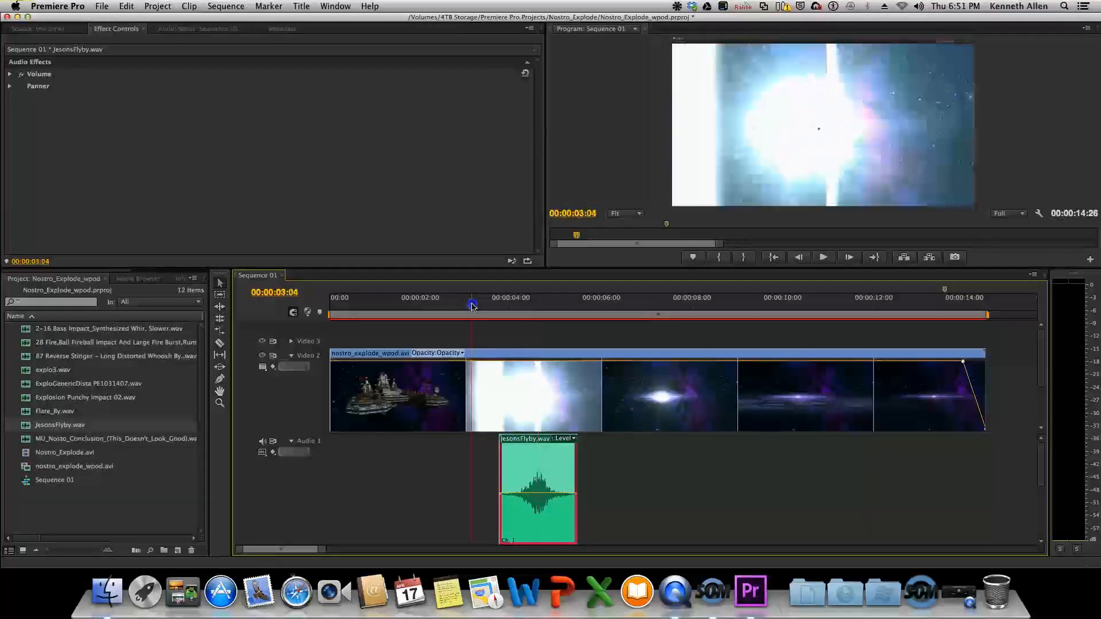
key(space)
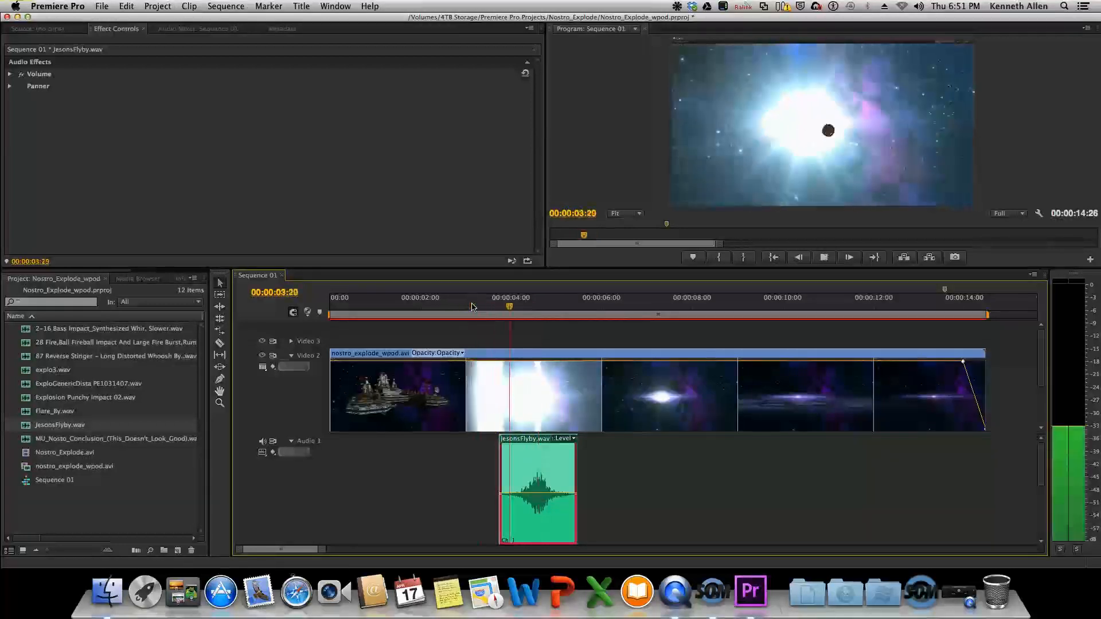
click(487, 451)
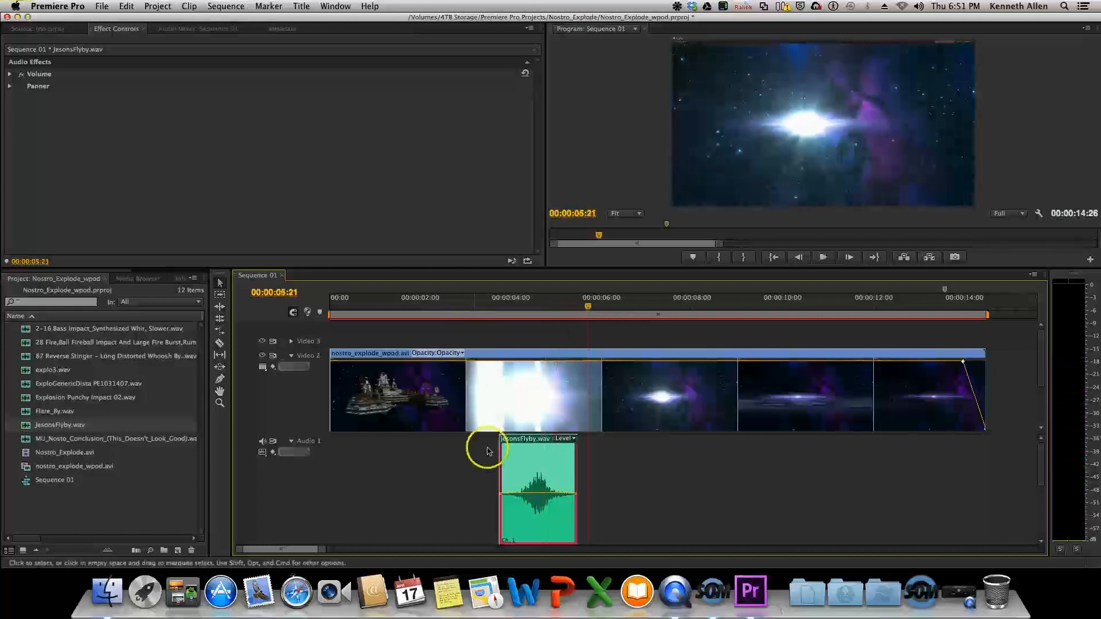
Shift the JesonsFlyby.wav clip about three frames later and replay the flyby from just before the clip's start
drag(523, 442, 525, 441)
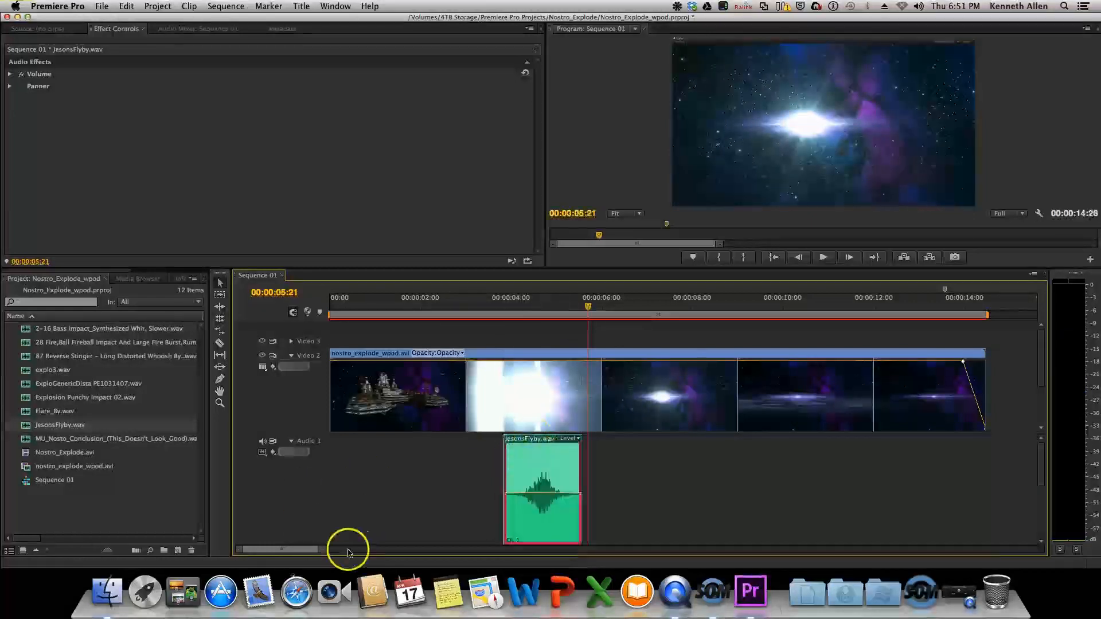
drag(322, 550, 295, 551)
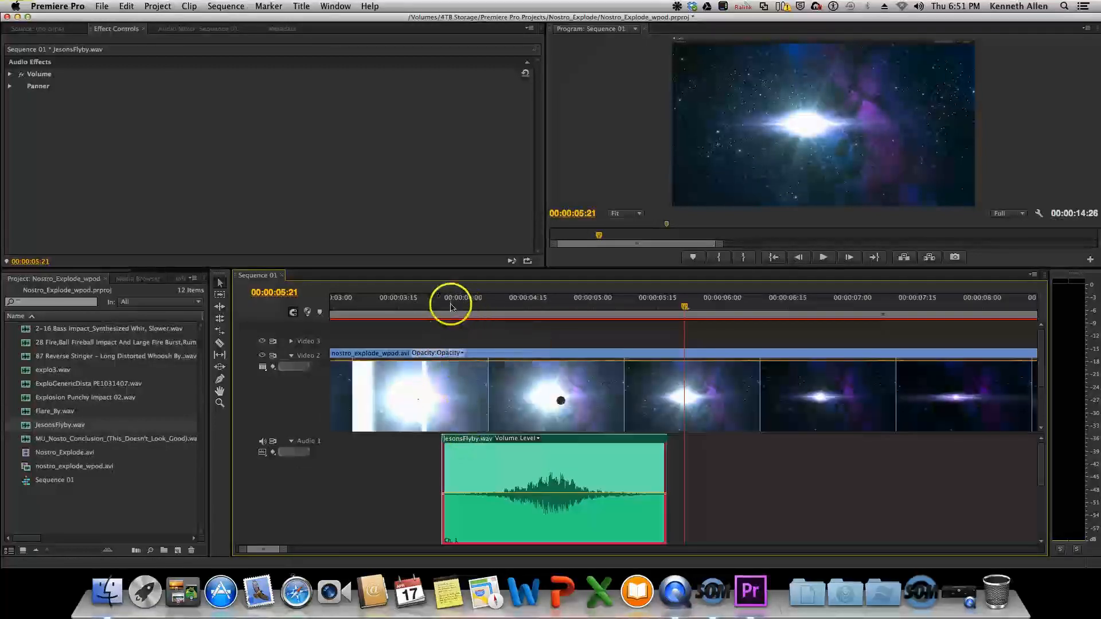
click(424, 304)
key(space)
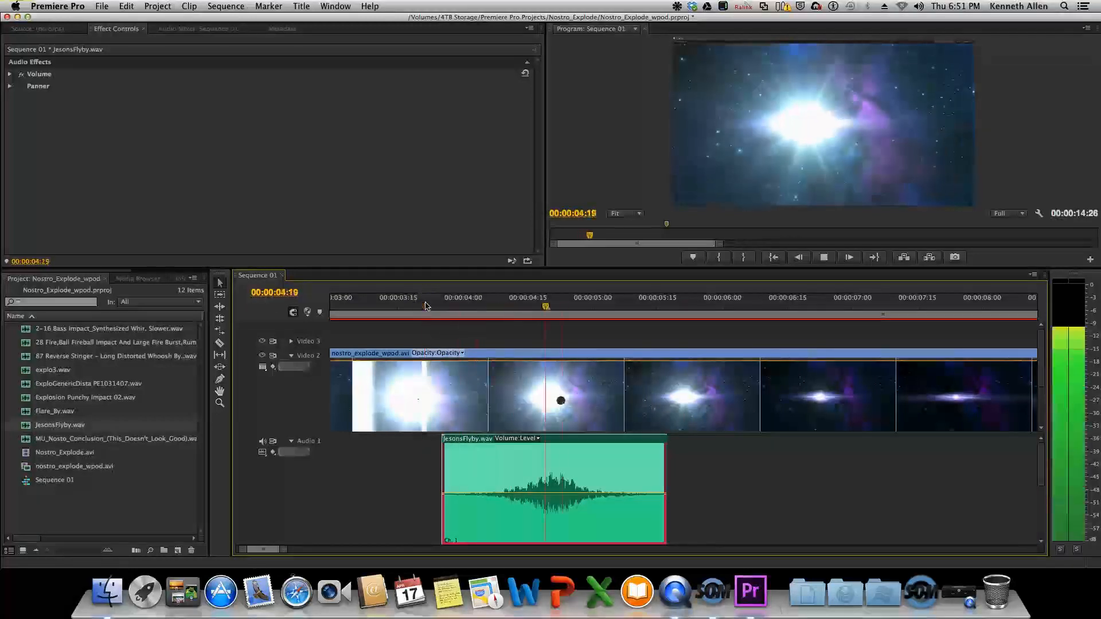
click(413, 370)
Move the JesonsFlyby.wav clip about three frames earlier and play it against the passing debris
drag(481, 447, 465, 441)
click(429, 306)
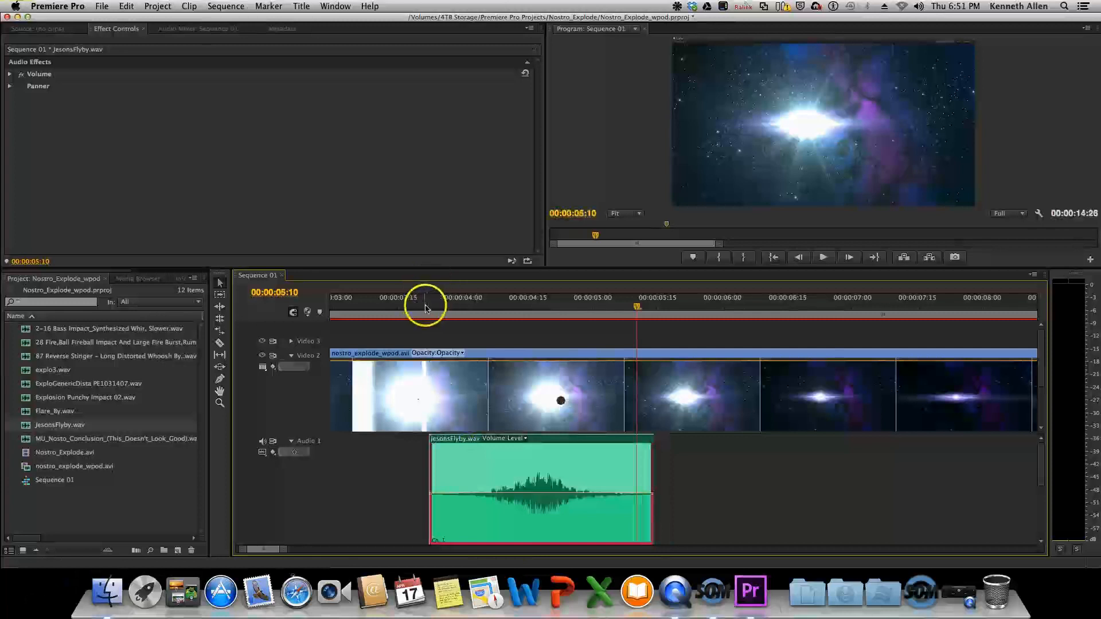
key(space)
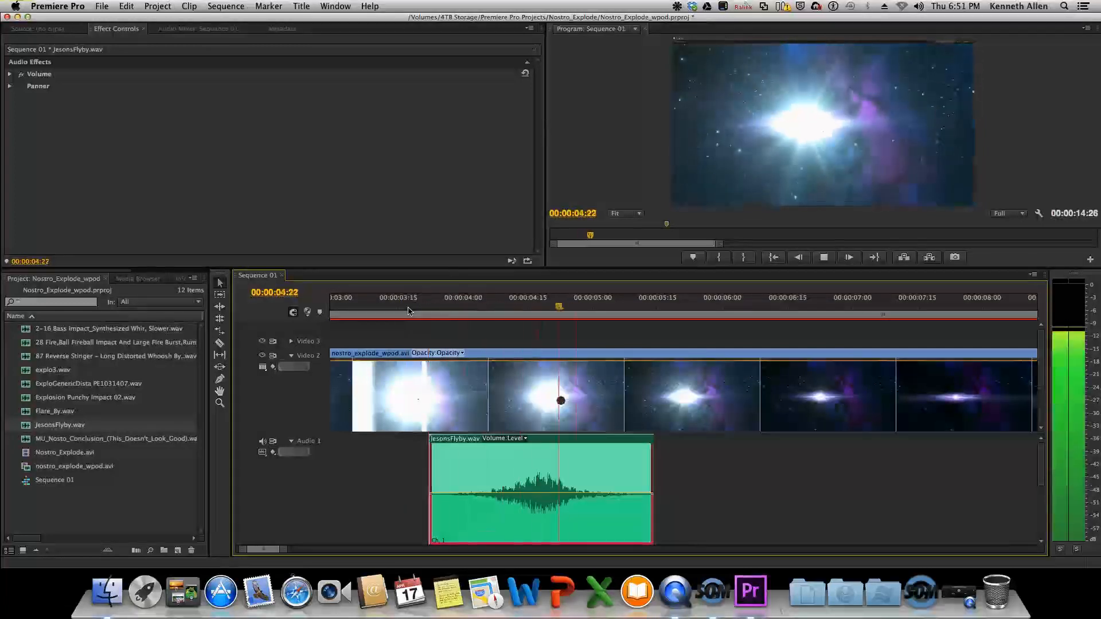
Replay the JesonsFlyby.wav clip against the passing debris, starting from 00:00:03:06
click(485, 468)
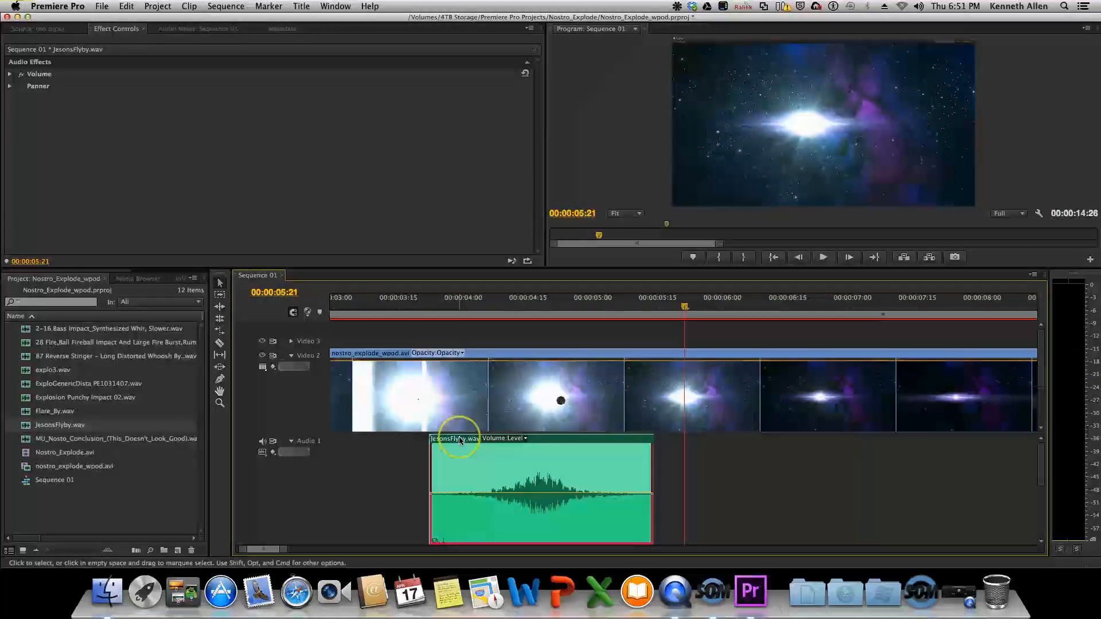
click(369, 306)
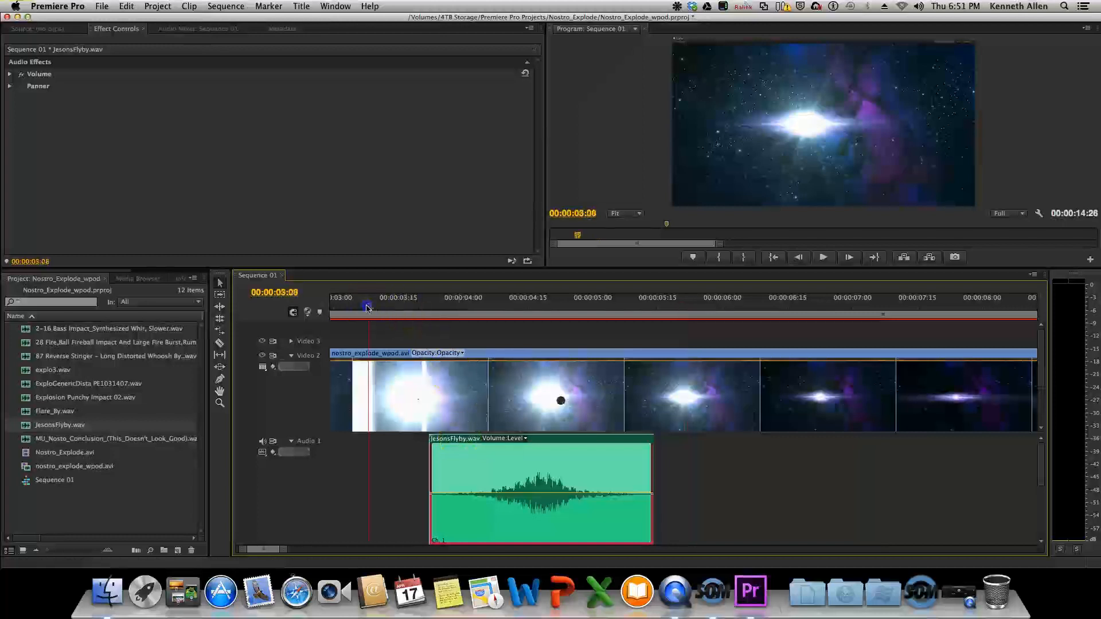
key(space)
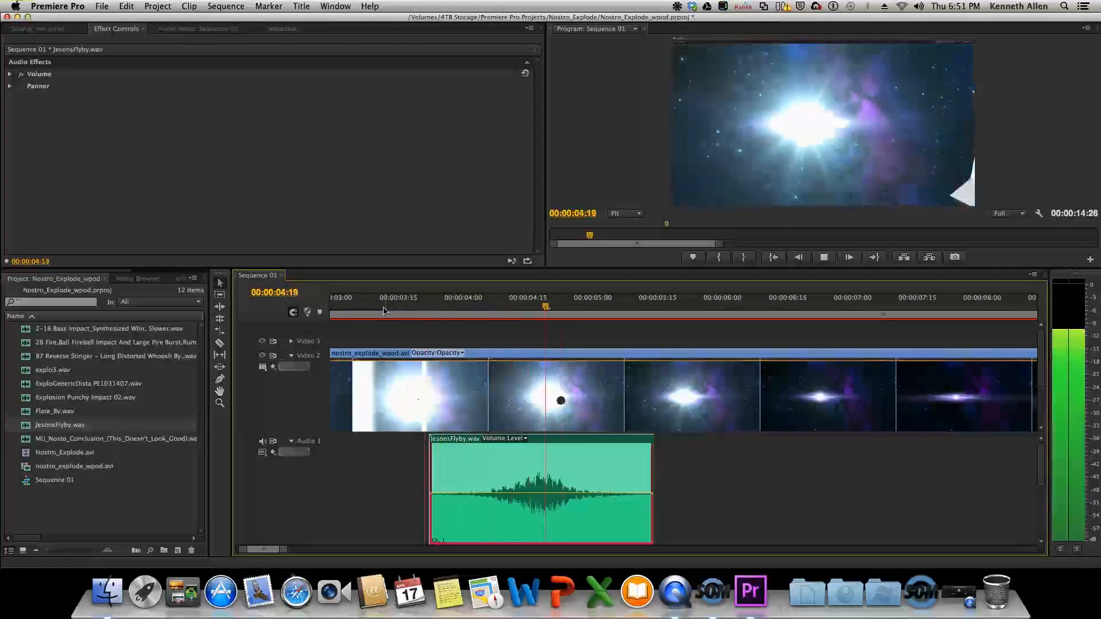
key(space)
Delete the JesonsFlyby.wav clip from Audio 1
click(350, 447)
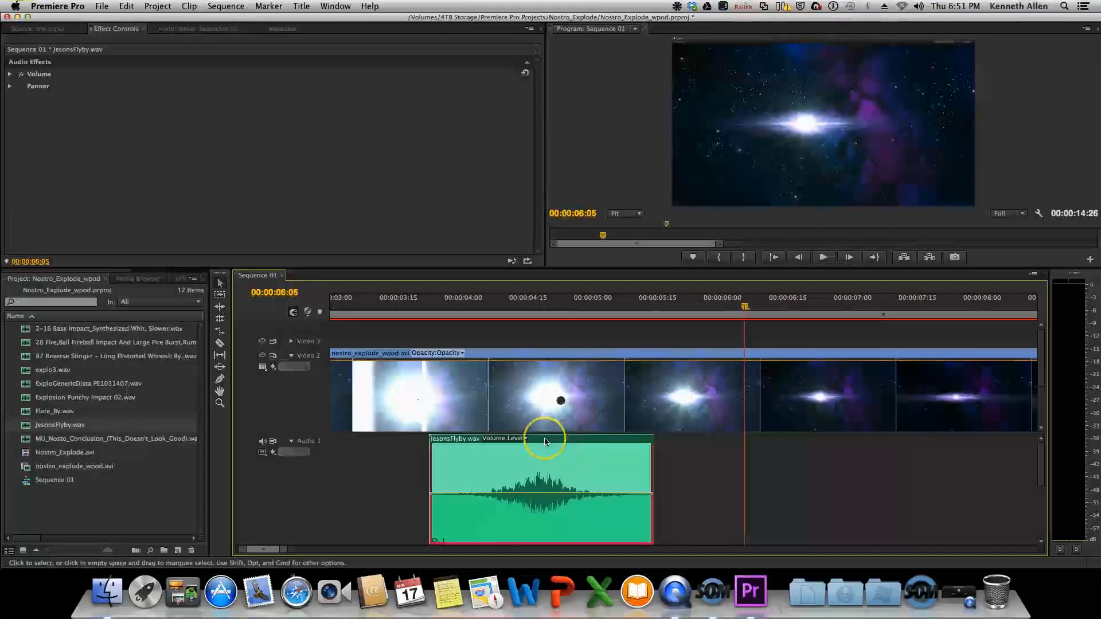
click(454, 467)
key(Delete)
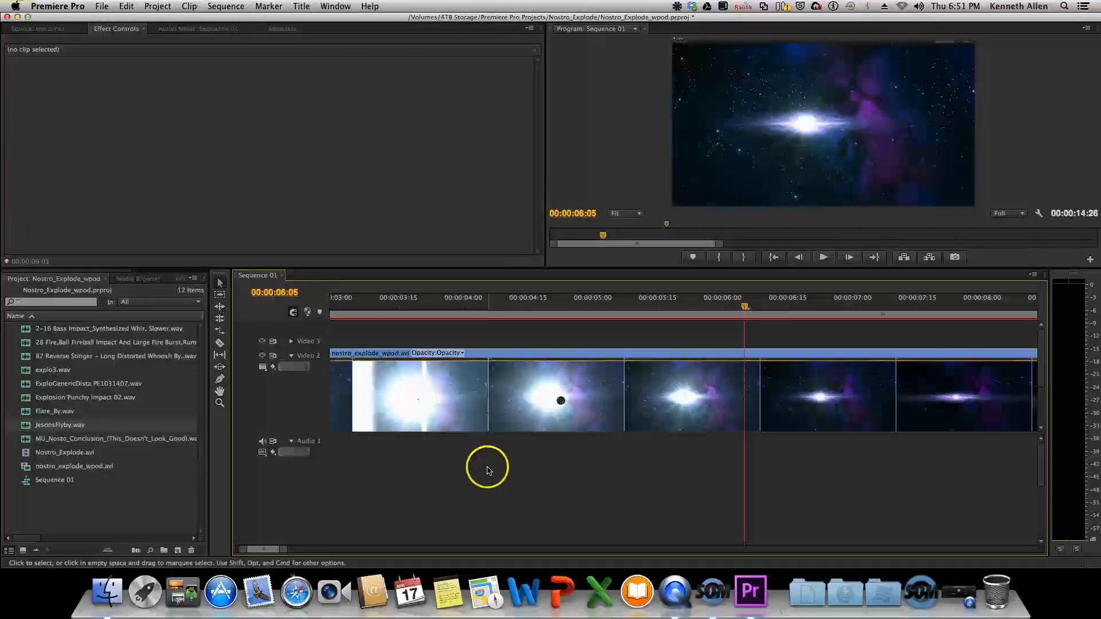
Turn the track output back on for Audio 2 through Audio 7, leaving Audio 8 muted
scroll(487, 470, down, 5)
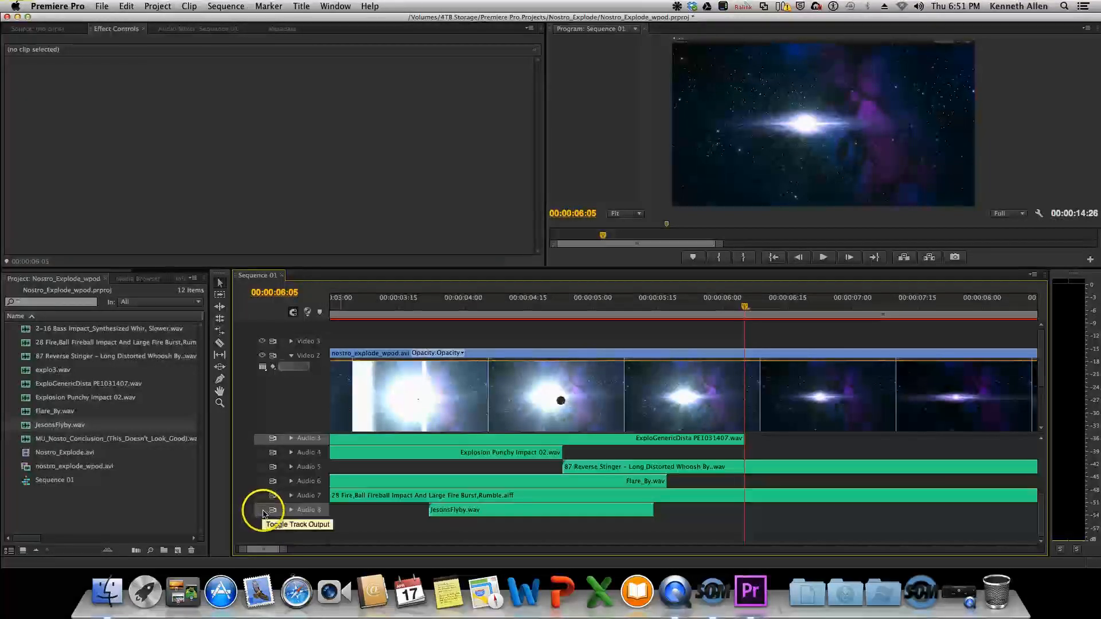
scroll(265, 508, up, 3)
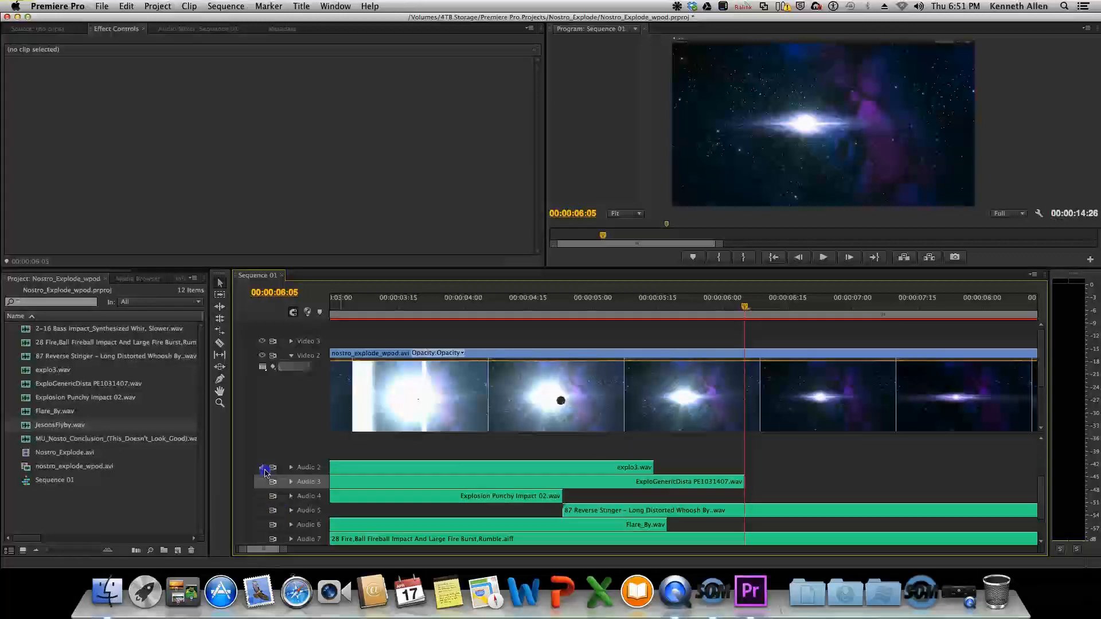
click(262, 482)
click(263, 496)
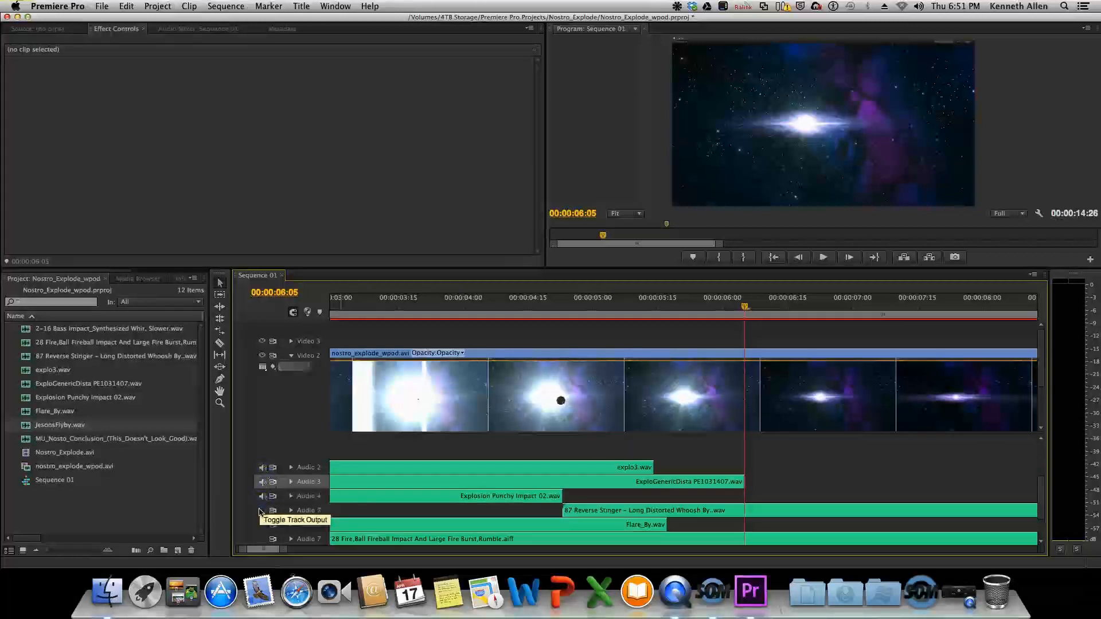
scroll(281, 509, down, 2)
click(263, 518)
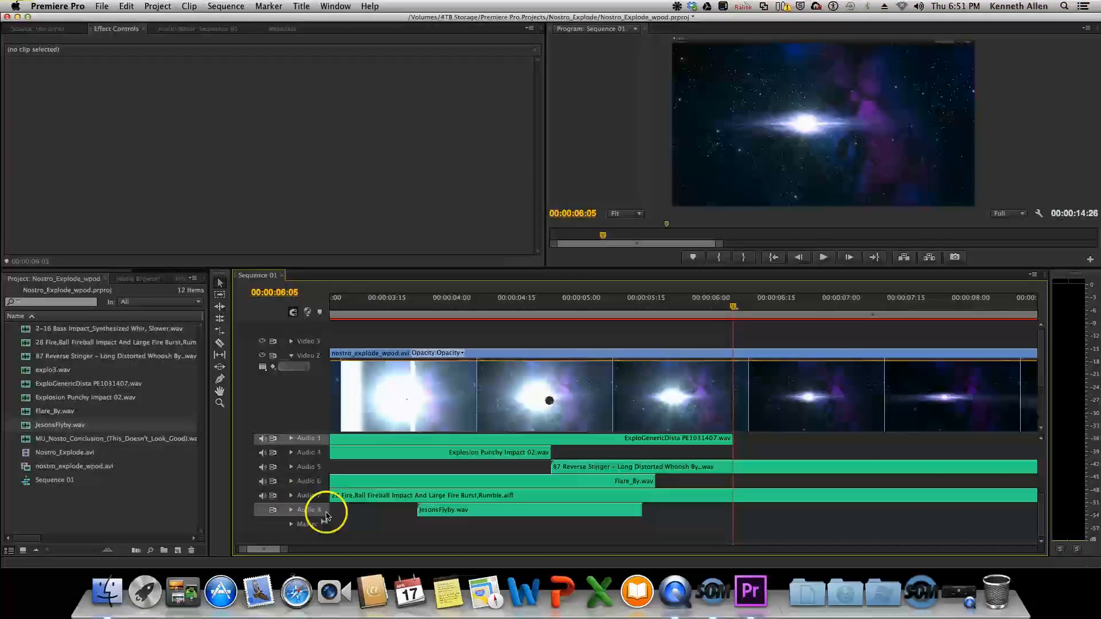
Play the whole sequence from 00:00:00:00 with the flyby track Audio 8 muted
drag(268, 549, 255, 554)
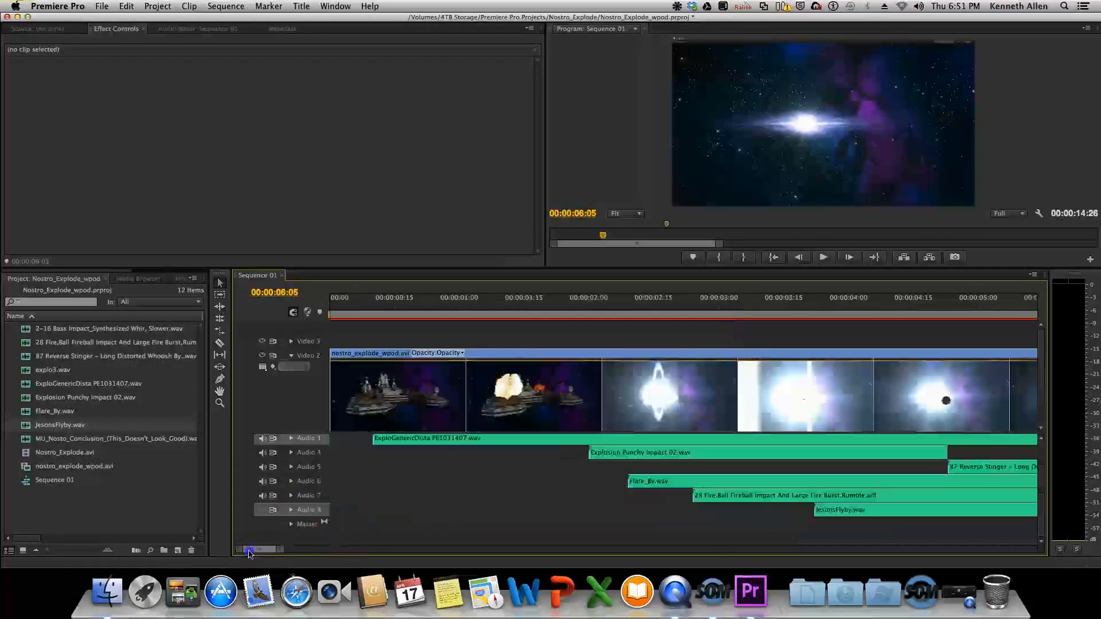
drag(362, 302, 321, 306)
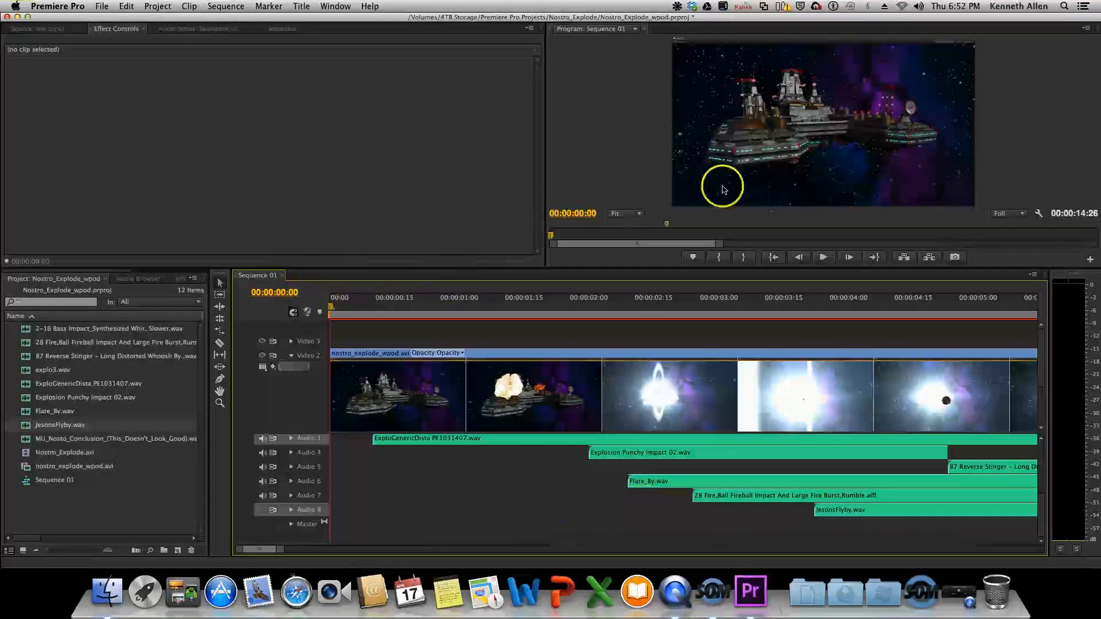
click(825, 258)
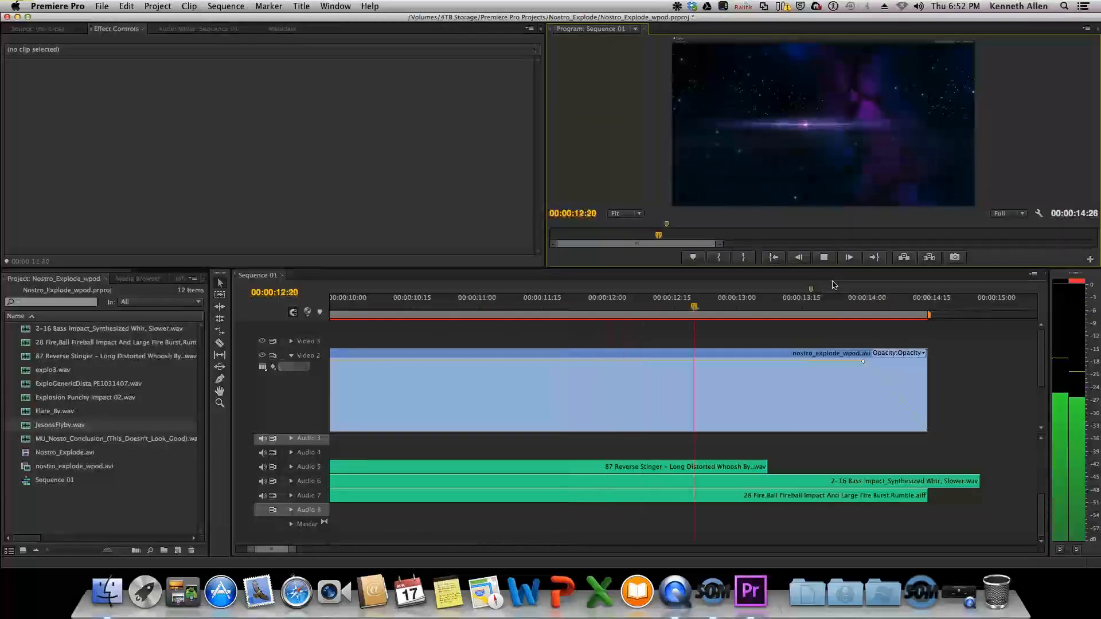
key(space)
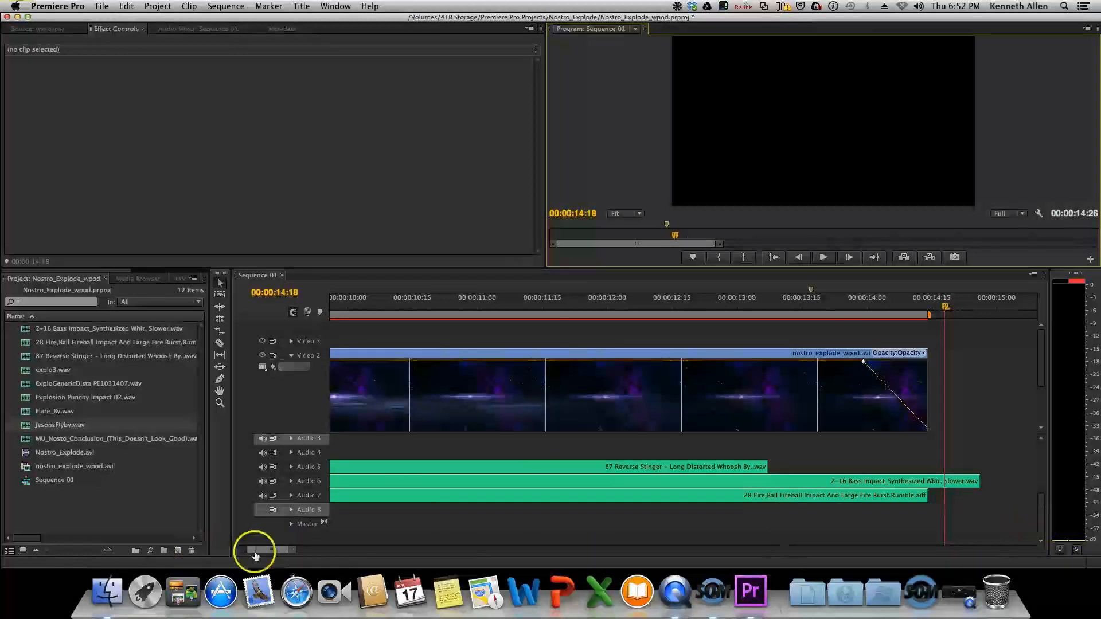
Turn on the Audio 8 track output and play the full sequence from the start with the flyby included, then return near the beginning
drag(266, 554, 255, 553)
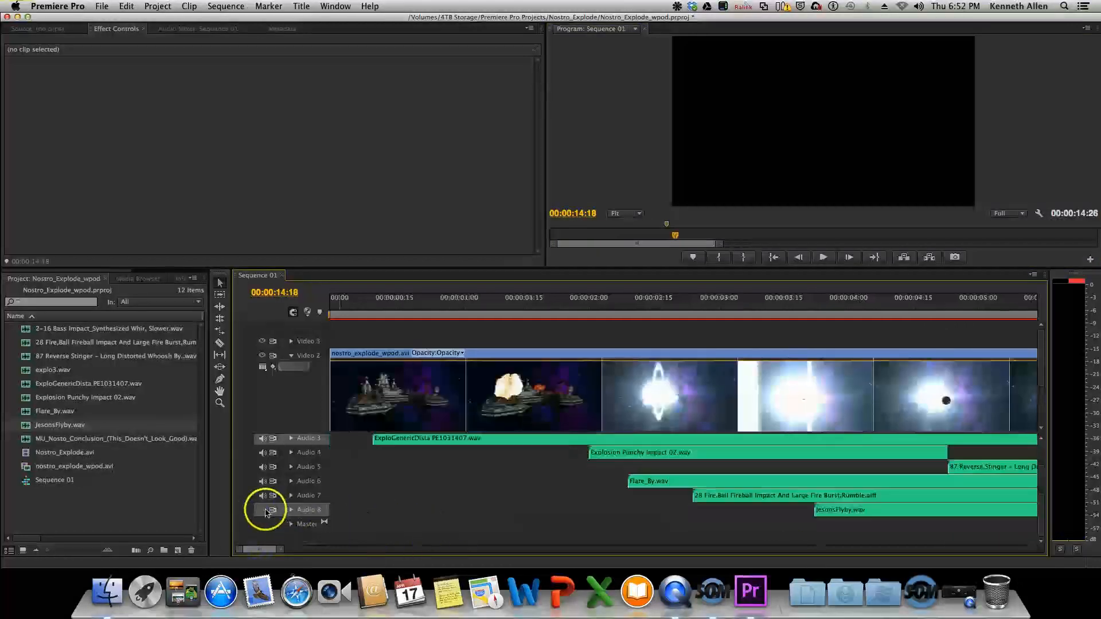
drag(493, 310, 323, 309)
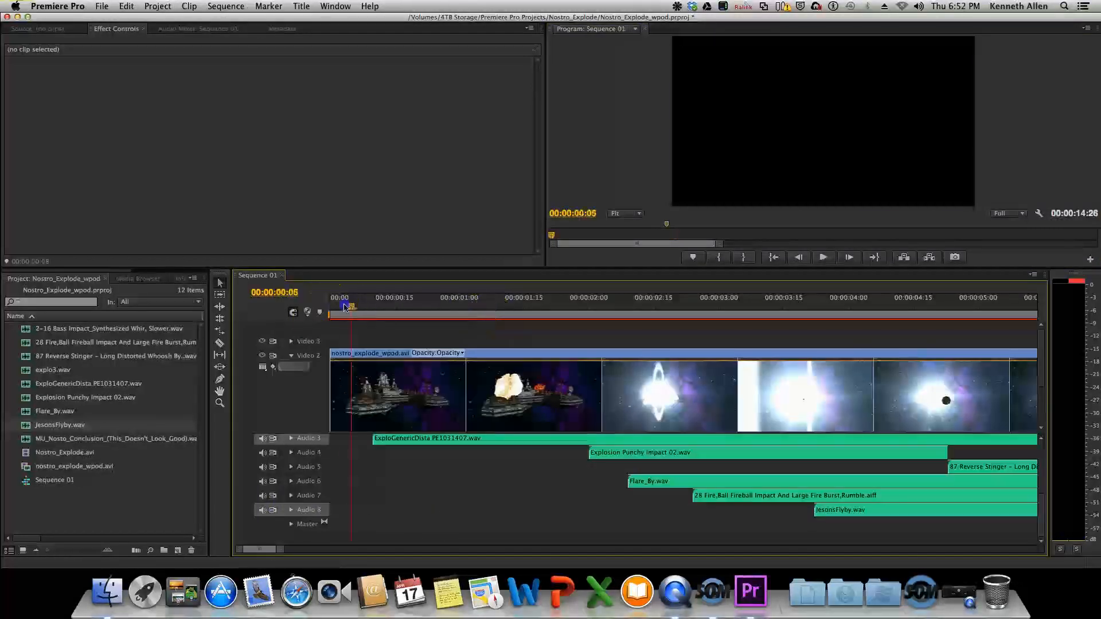
click(460, 341)
key(space)
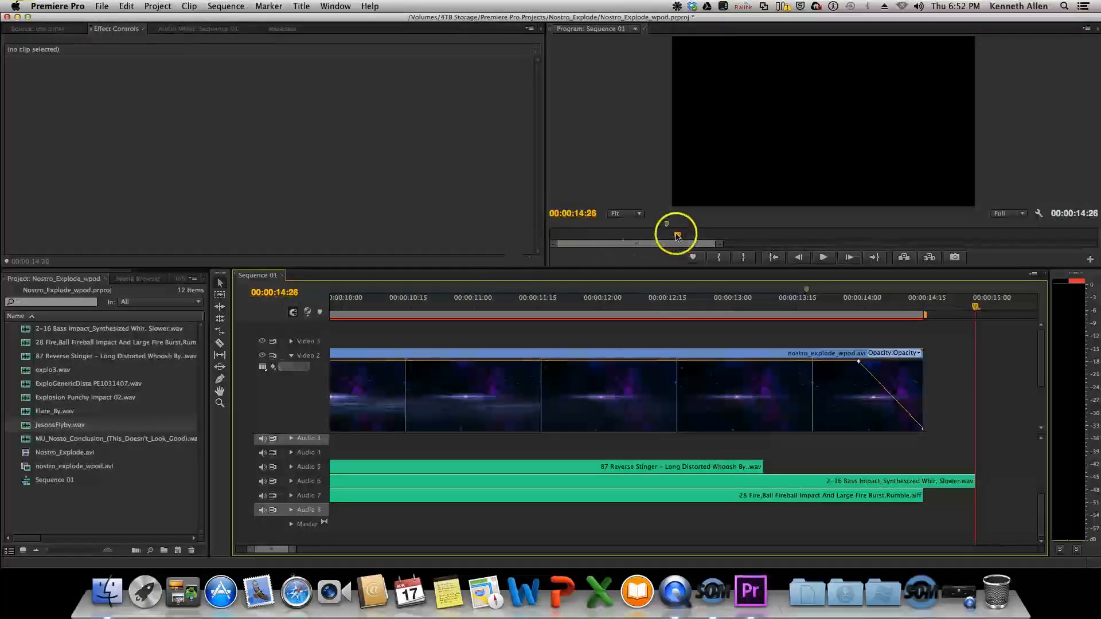
drag(556, 240, 552, 240)
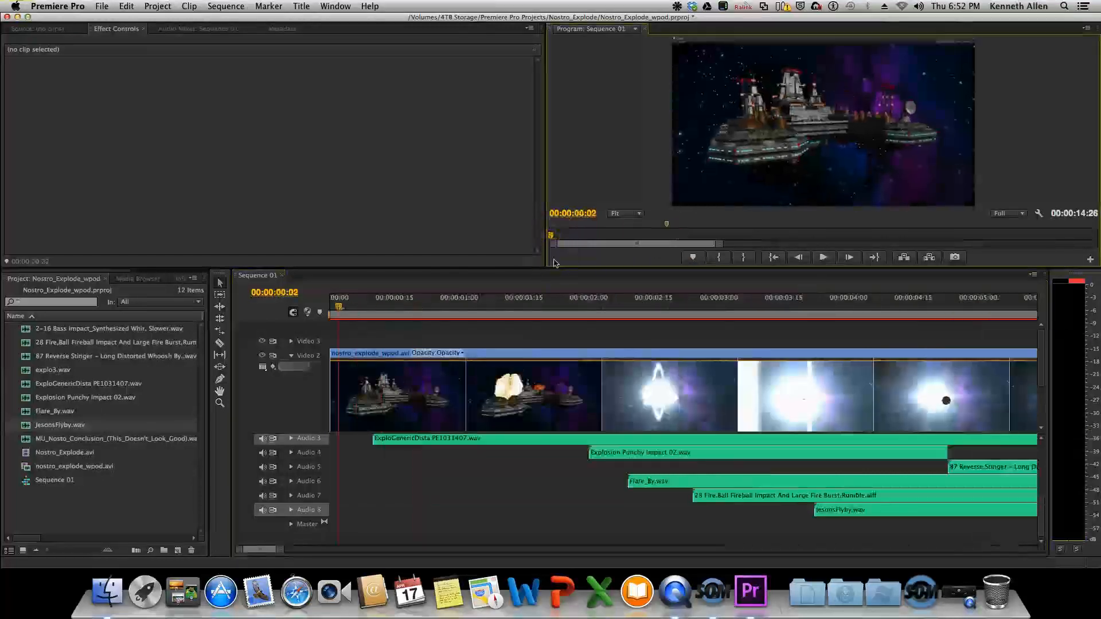